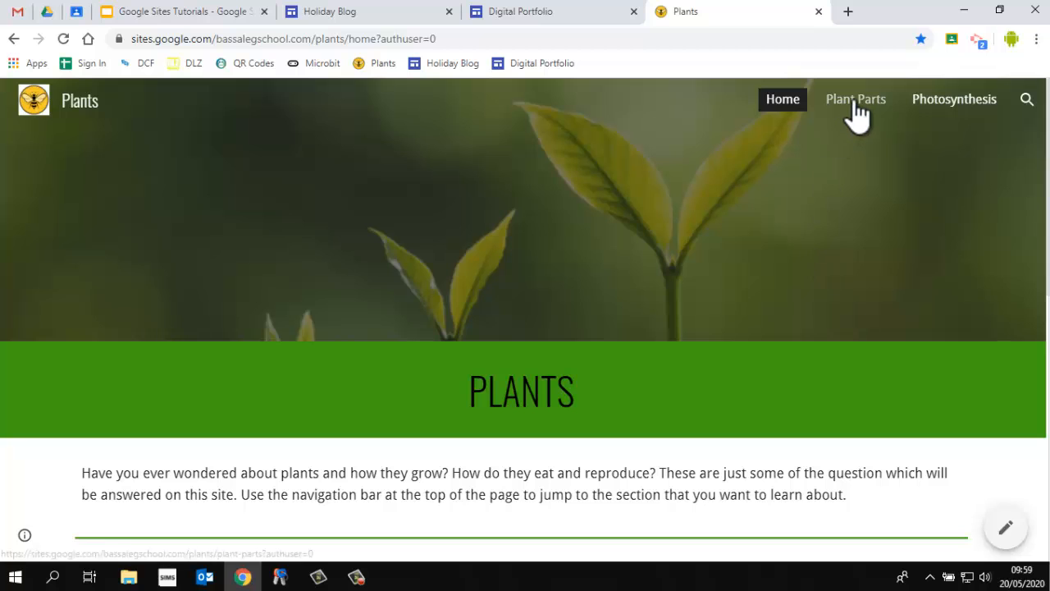
Open the Plant Parts page of the example Plants site and scroll through its diagram and part descriptions
{"action": "left_click", "coordinate": [854, 114]}
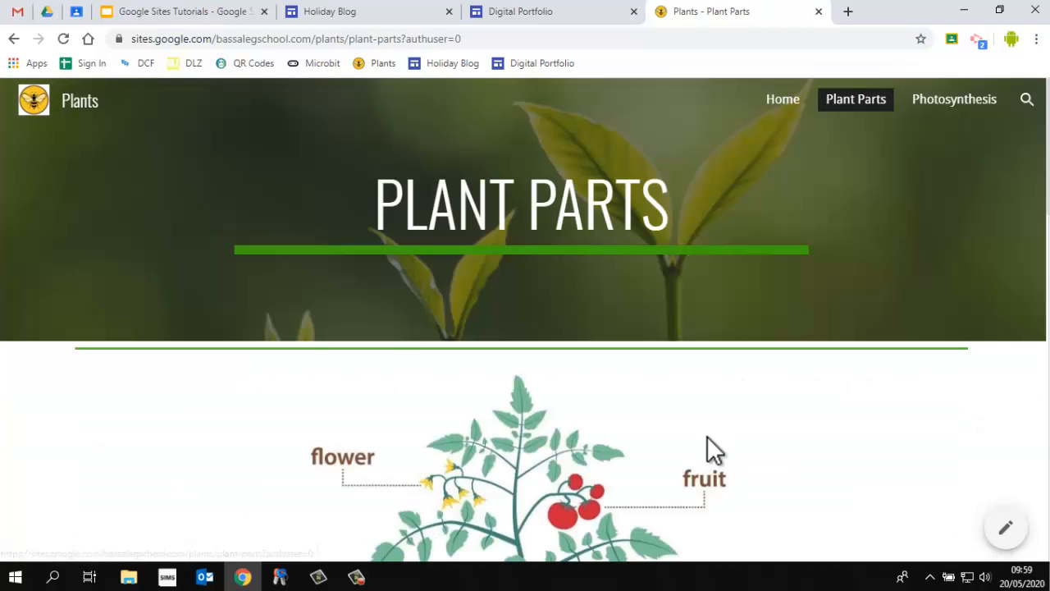
{"action": "scroll", "coordinate": [708, 430], "scroll_direction": "down", "scroll_amount": 8}
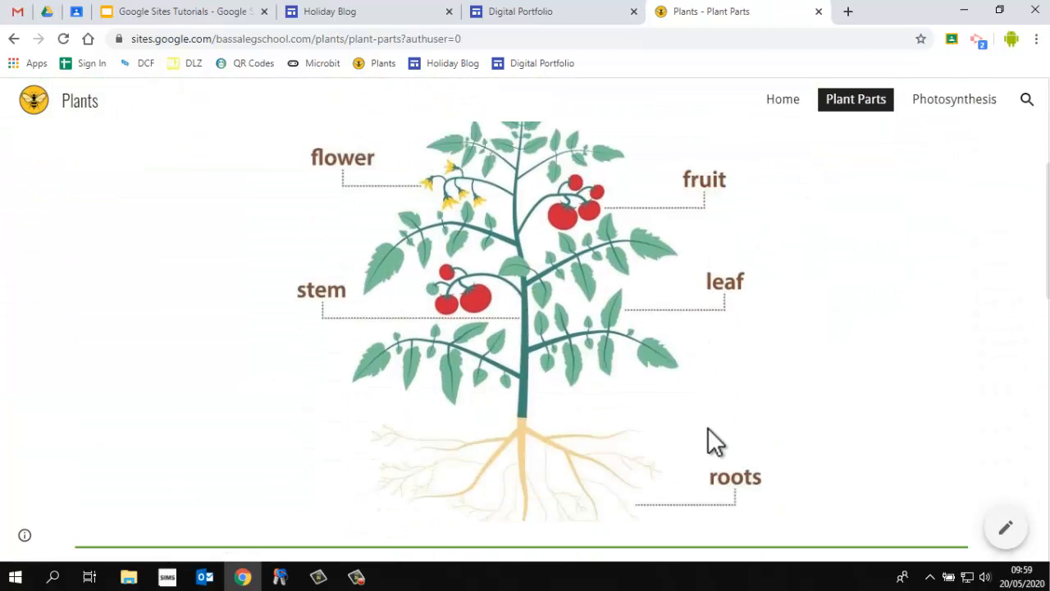
{"action": "scroll", "coordinate": [711, 435], "scroll_direction": "down", "scroll_amount": 6}
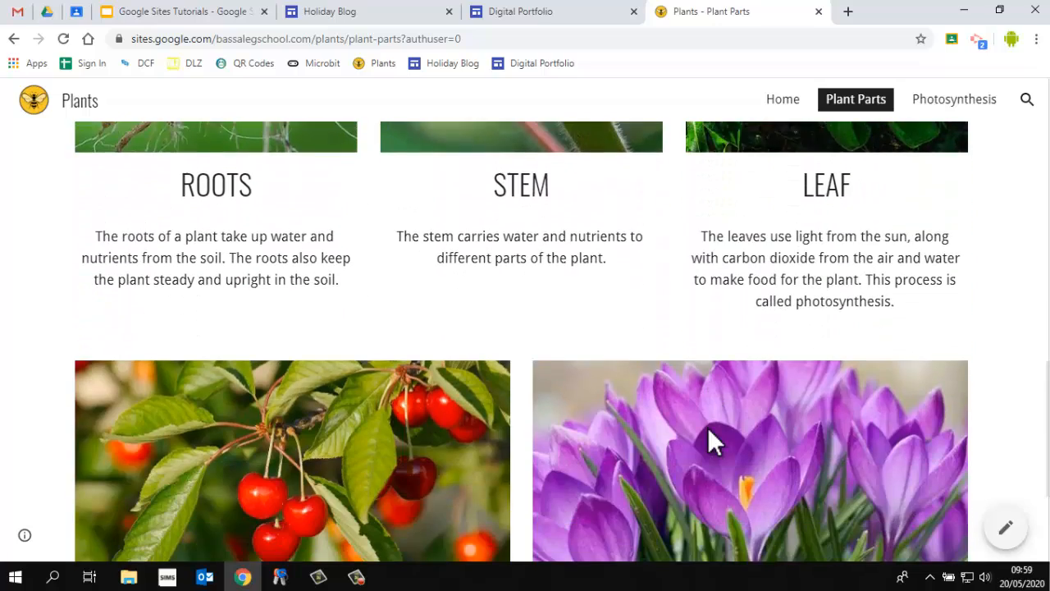
{"action": "scroll", "coordinate": [711, 431], "scroll_direction": "up", "scroll_amount": 12}
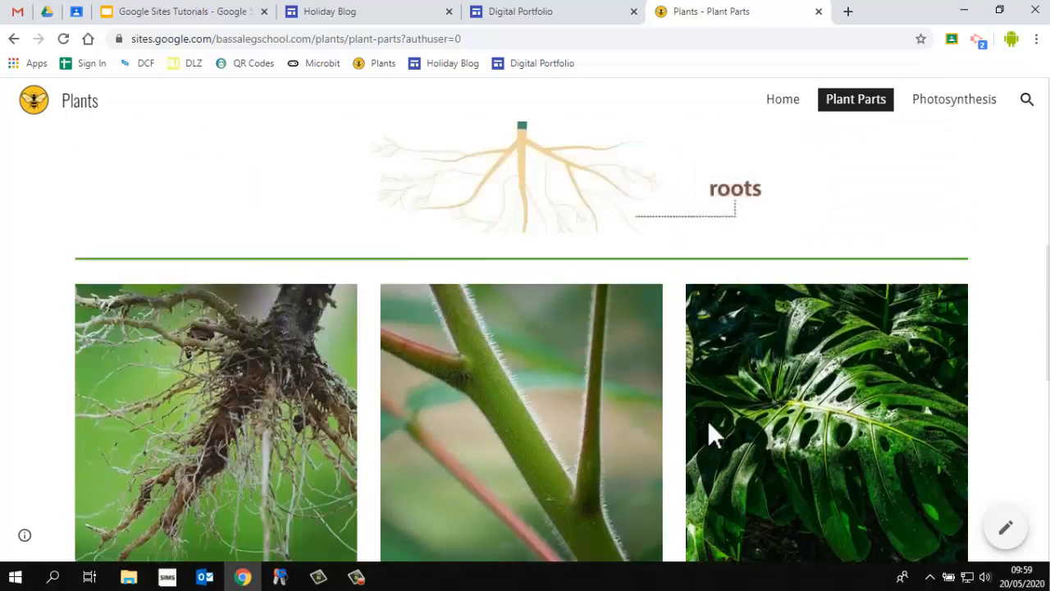
Open the Photosynthesis page, expand and collapse the first collapsible section, and scroll through the presentation and video
{"action": "left_click", "coordinate": [943, 102]}
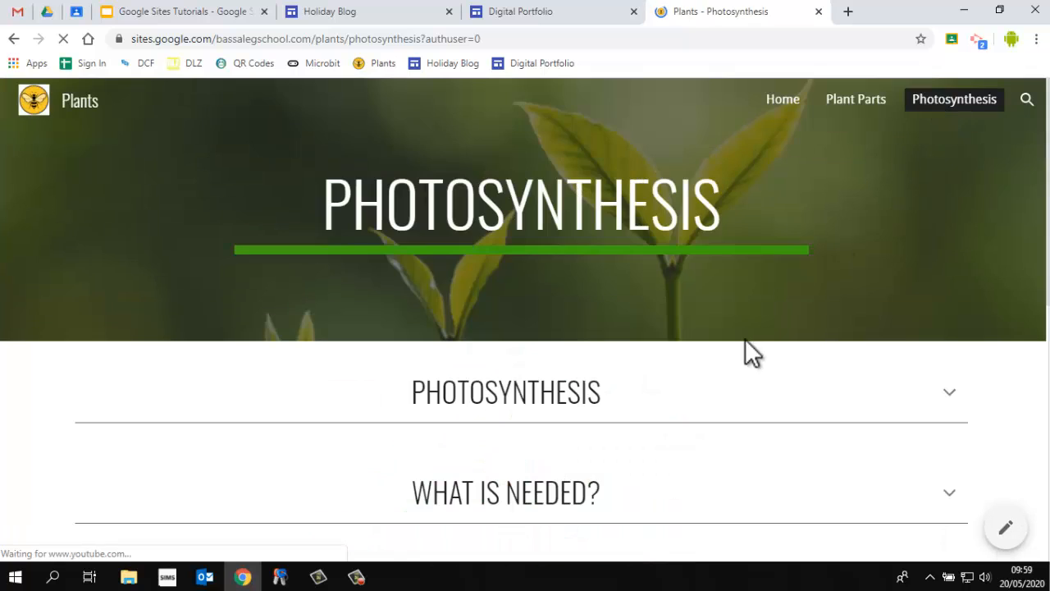
{"action": "scroll", "coordinate": [756, 389], "scroll_direction": "down", "scroll_amount": 2}
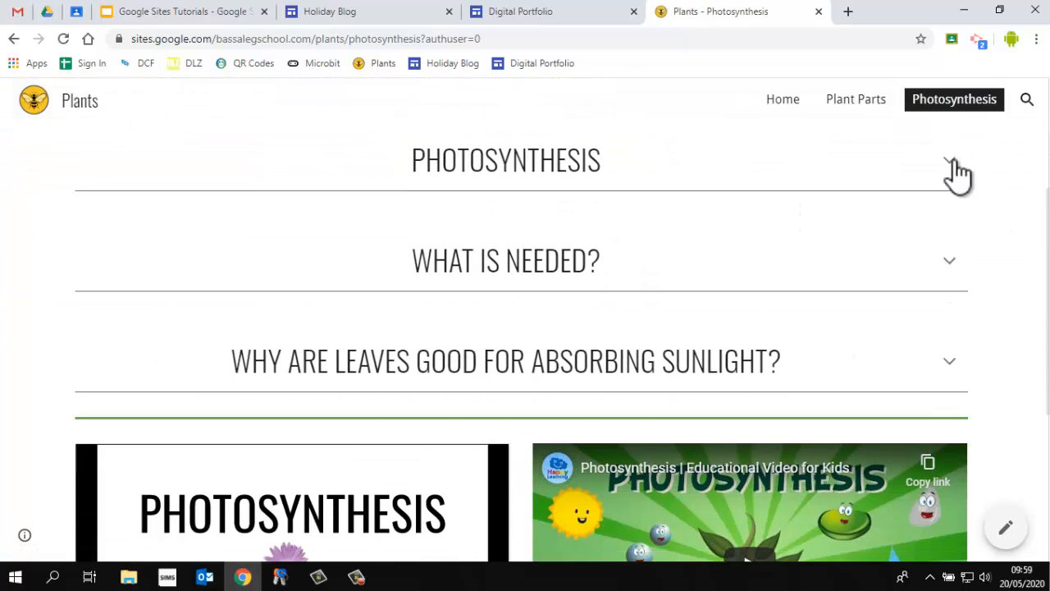
{"action": "left_click", "coordinate": [950, 163]}
{"action": "left_click", "coordinate": [950, 168]}
{"action": "scroll", "coordinate": [714, 344], "scroll_direction": "down", "scroll_amount": 2}
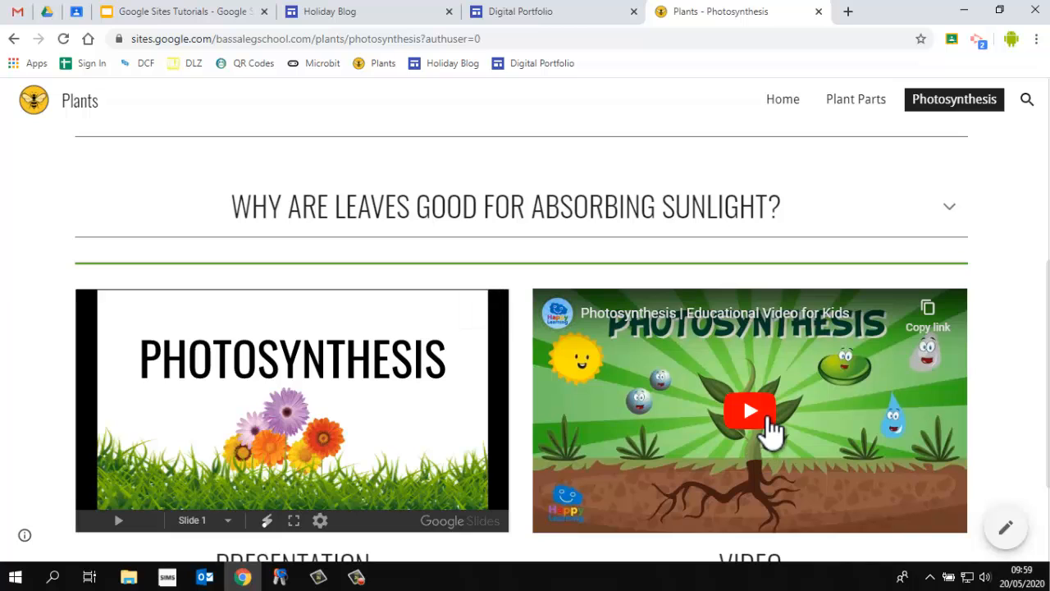
{"action": "scroll", "coordinate": [866, 422], "scroll_direction": "down", "scroll_amount": 2}
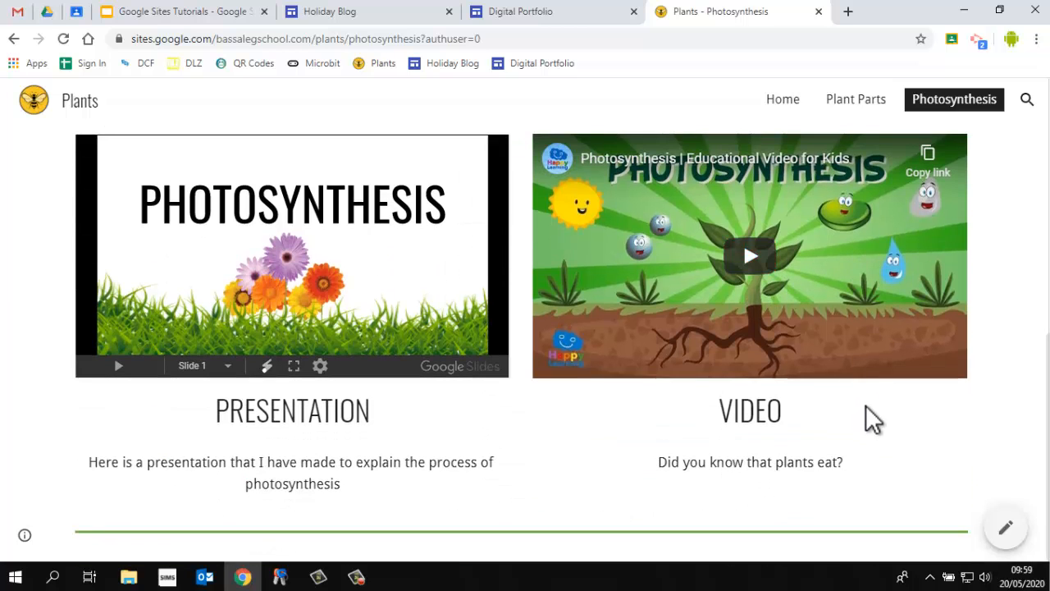
{"action": "scroll", "coordinate": [865, 411], "scroll_direction": "up", "scroll_amount": 7}
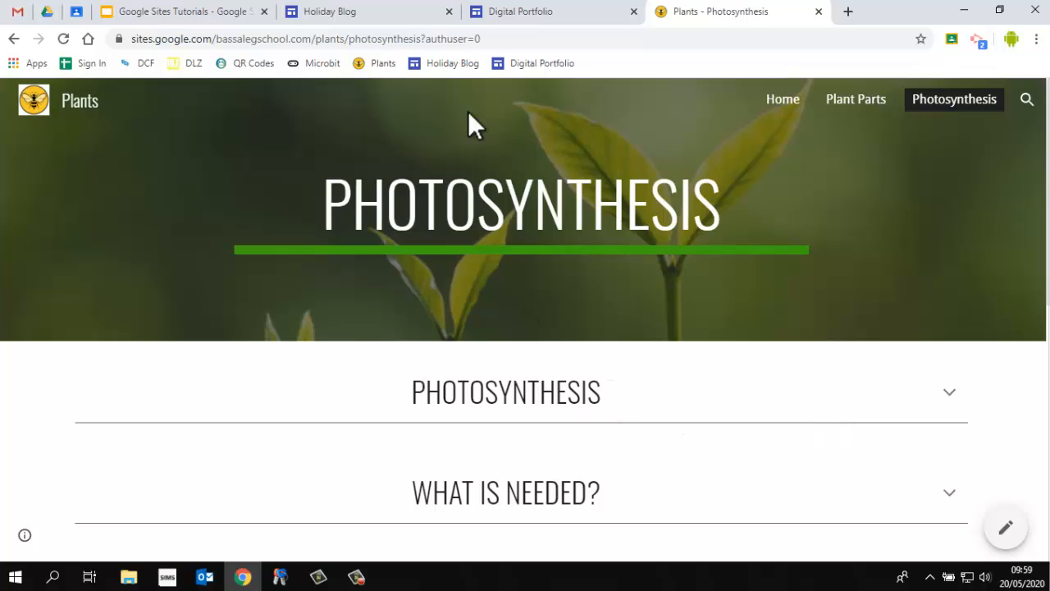
Switch to the Holiday Blog site and scroll through the day-by-day posts
{"action": "left_click", "coordinate": [416, 15]}
{"action": "scroll", "coordinate": [485, 185], "scroll_direction": "down", "scroll_amount": 5}
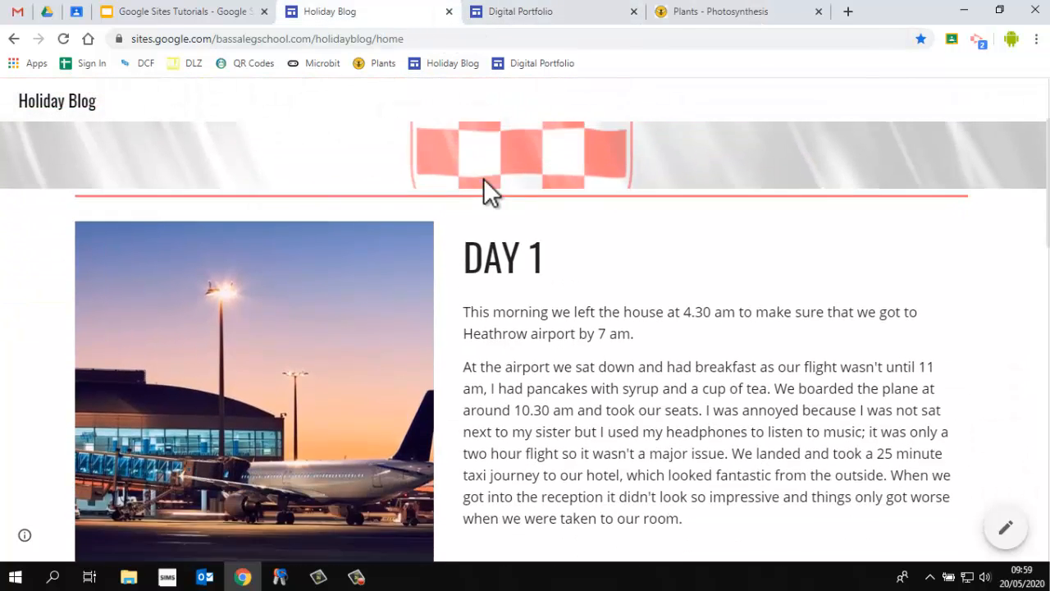
{"action": "scroll", "coordinate": [484, 181], "scroll_direction": "down", "scroll_amount": 5}
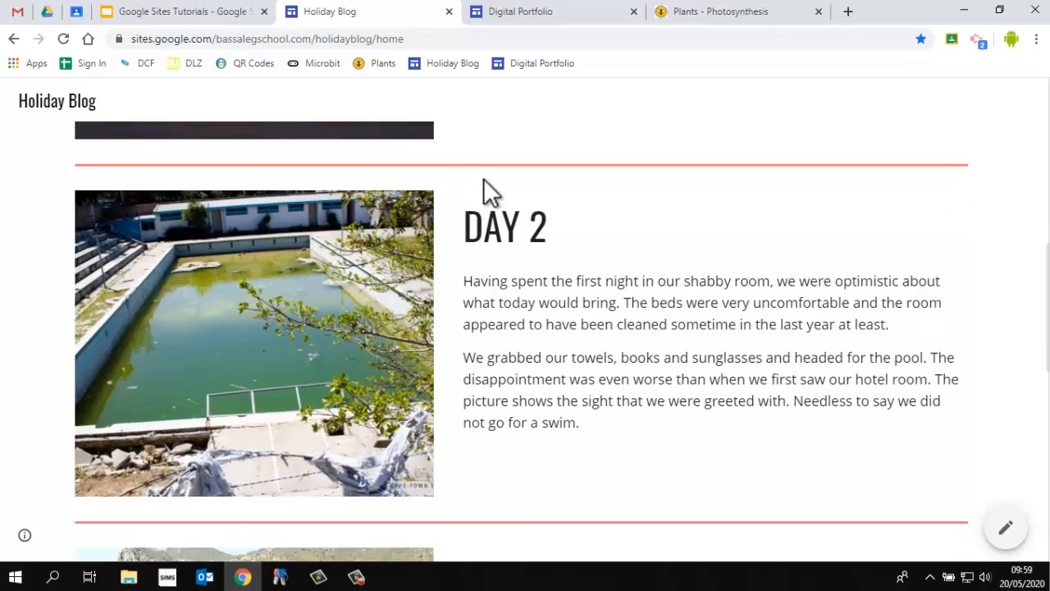
{"action": "scroll", "coordinate": [484, 186], "scroll_direction": "down", "scroll_amount": 5}
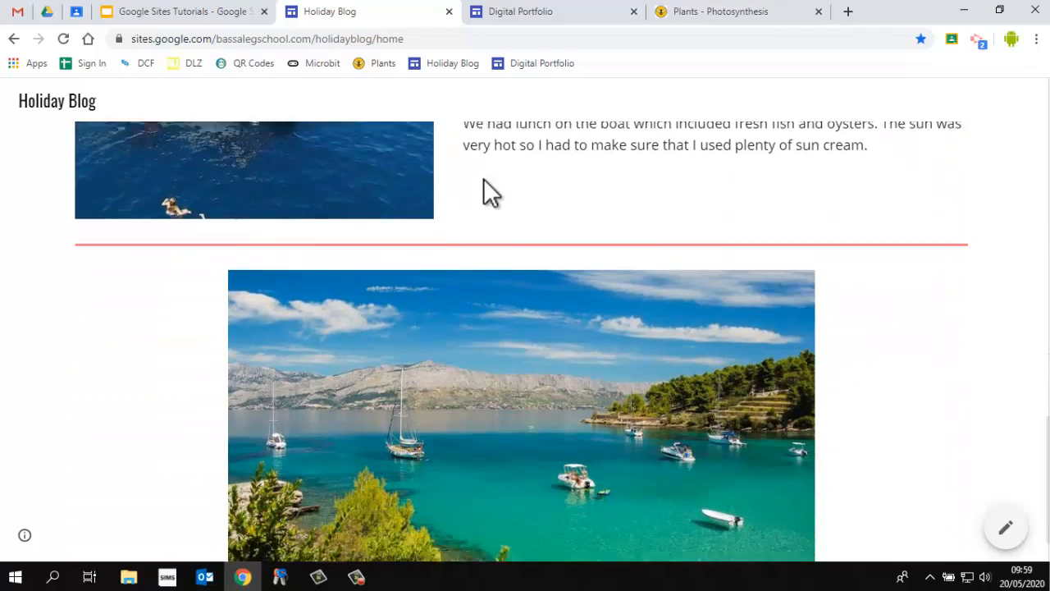
{"action": "scroll", "coordinate": [483, 181], "scroll_direction": "up", "scroll_amount": 10}
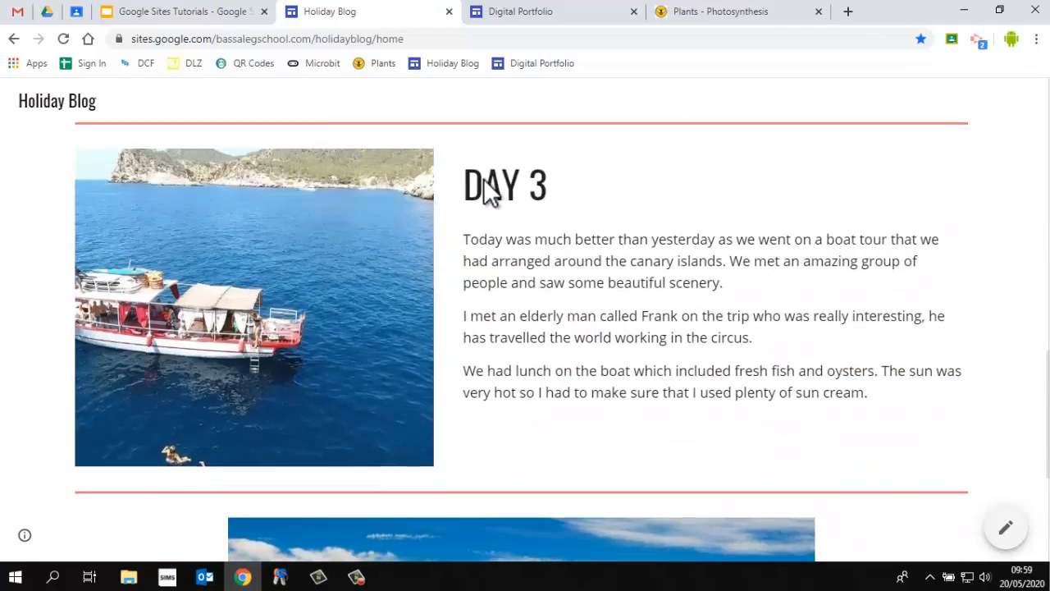
{"action": "scroll", "coordinate": [483, 182], "scroll_direction": "down", "scroll_amount": 10}
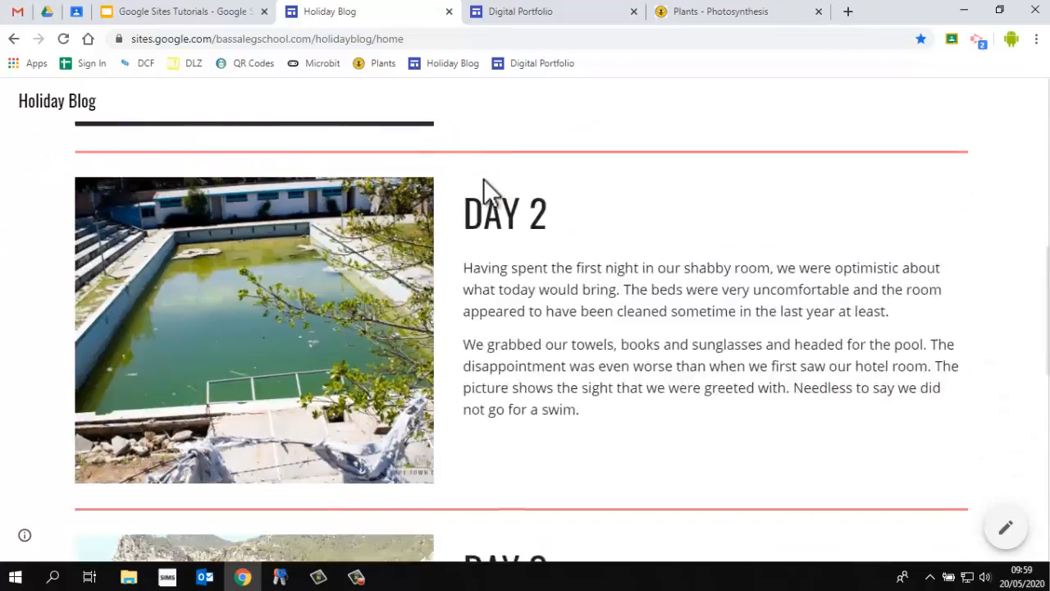
{"action": "scroll", "coordinate": [483, 181], "scroll_direction": "up", "scroll_amount": 12}
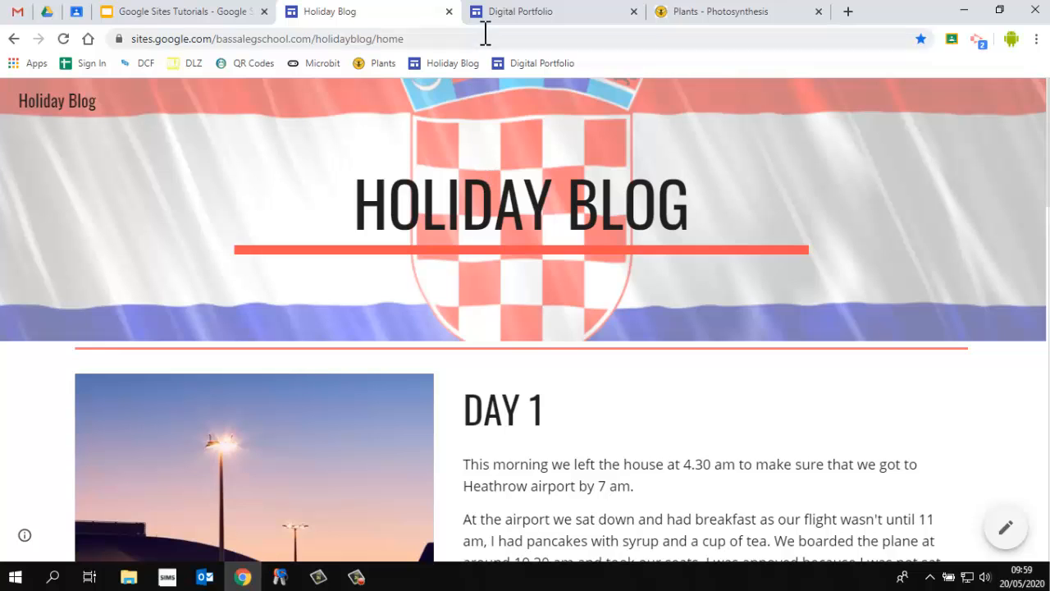
Switch to the Digital Portfolio site and browse its SciTech and Humanities pages
{"action": "left_click", "coordinate": [513, 25]}
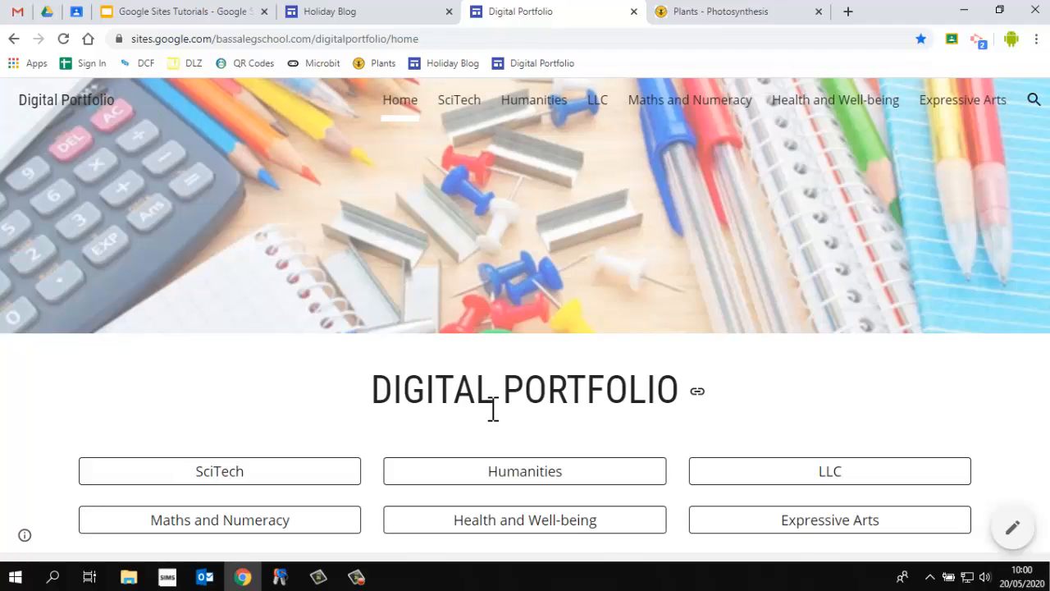
{"action": "left_click", "coordinate": [259, 473]}
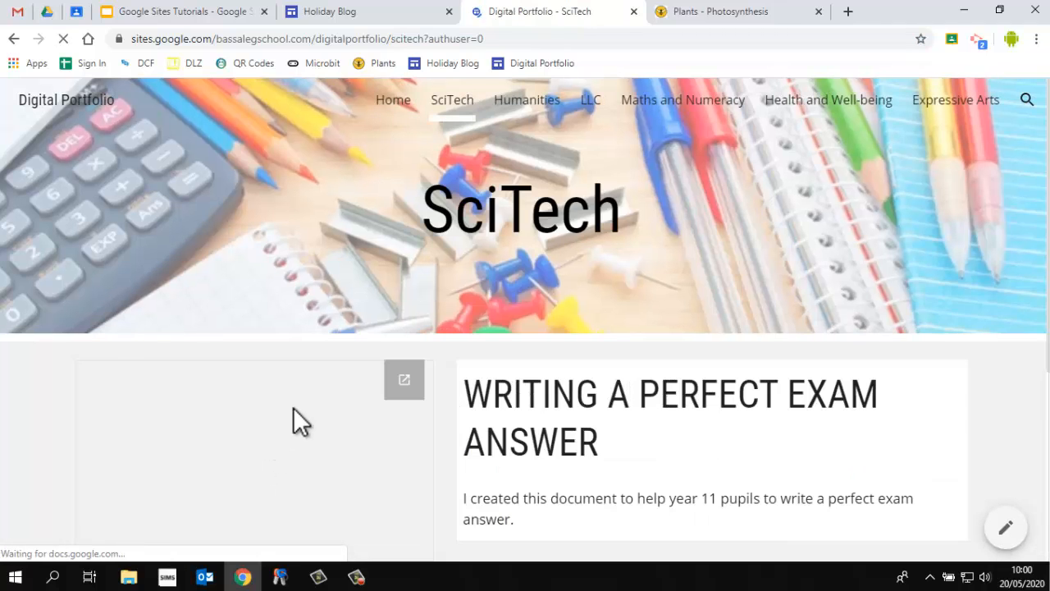
{"action": "scroll", "coordinate": [652, 431], "scroll_direction": "down", "scroll_amount": 1}
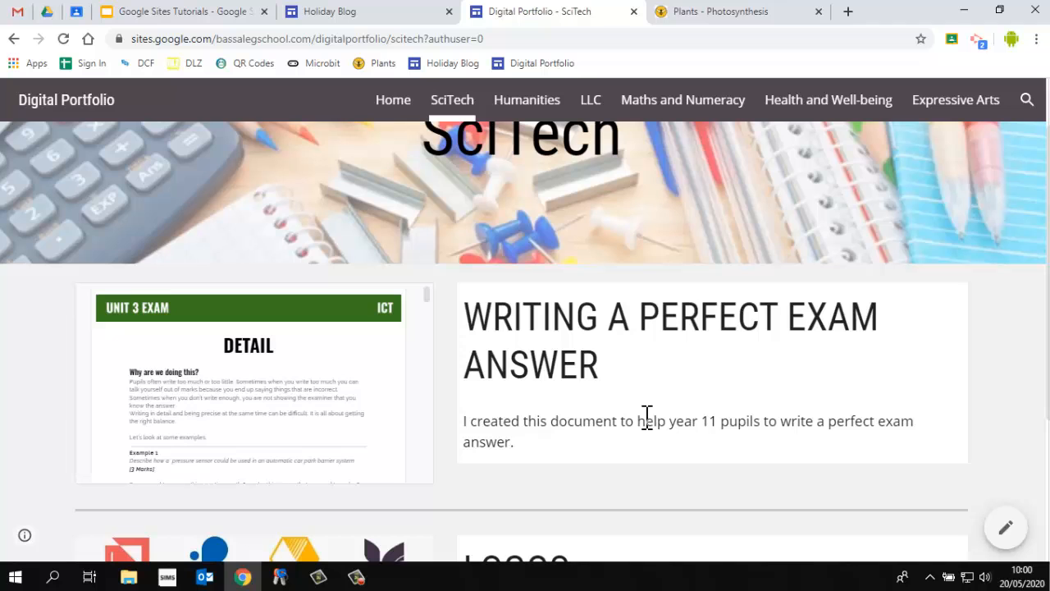
{"action": "scroll", "coordinate": [645, 418], "scroll_direction": "down", "scroll_amount": 3}
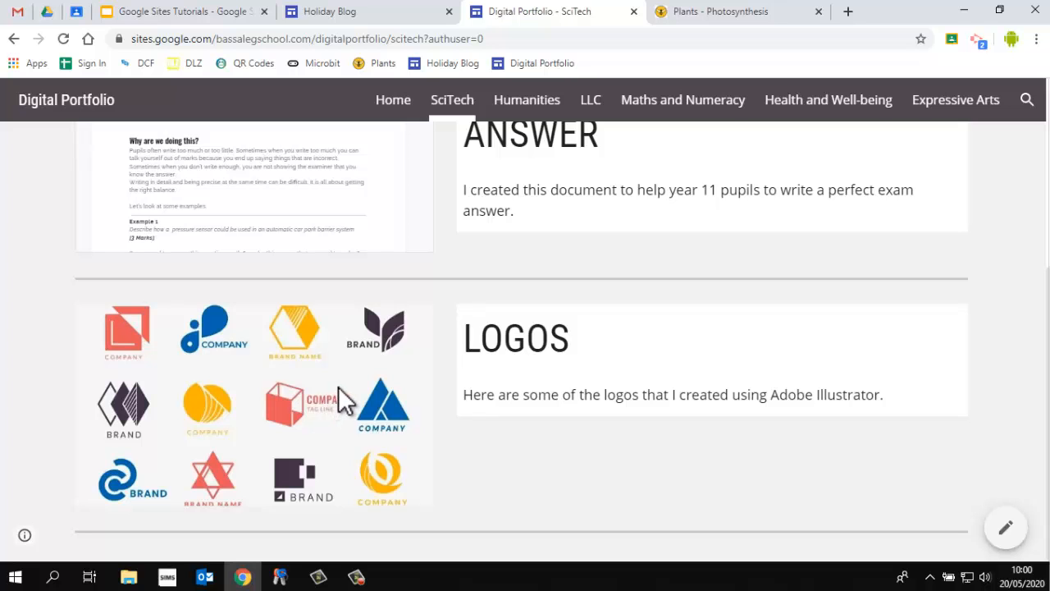
{"action": "scroll", "coordinate": [479, 371], "scroll_direction": "up", "scroll_amount": 4}
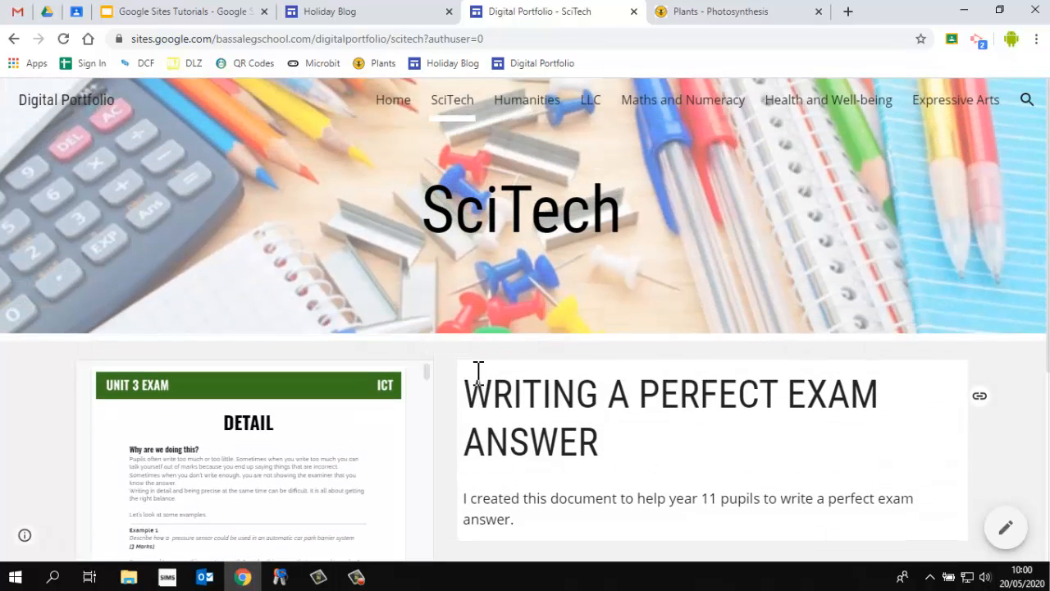
{"action": "left_click", "coordinate": [509, 105]}
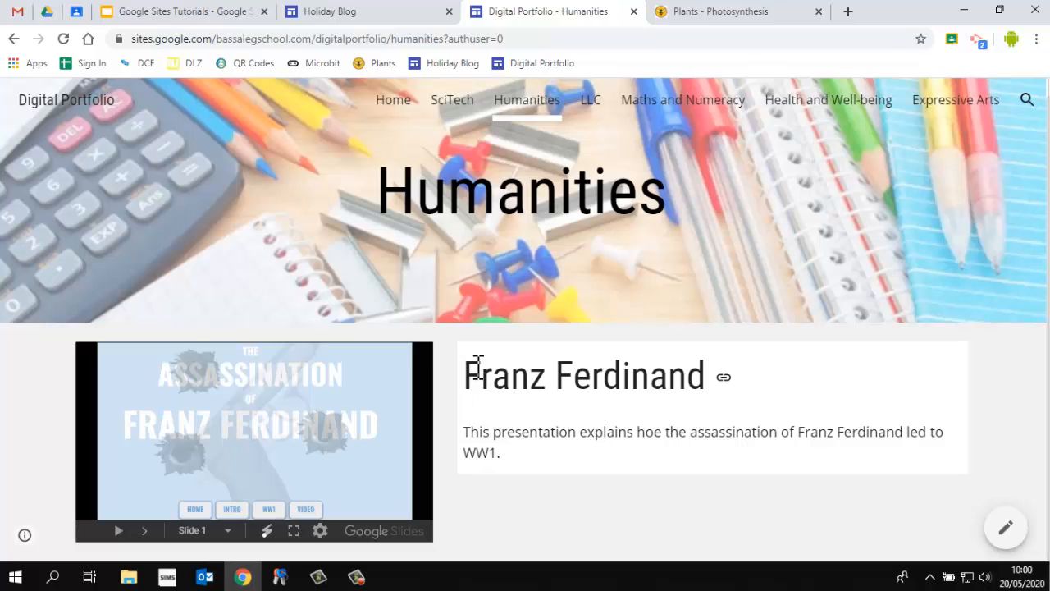
{"action": "left_click", "coordinate": [666, 17]}
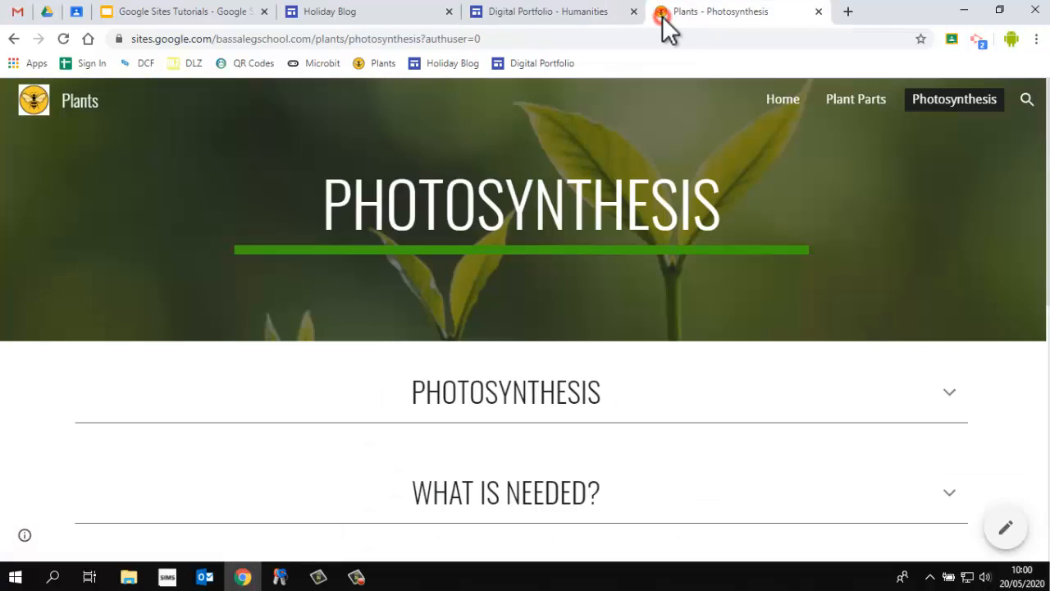
{"action": "left_click", "coordinate": [792, 102]}
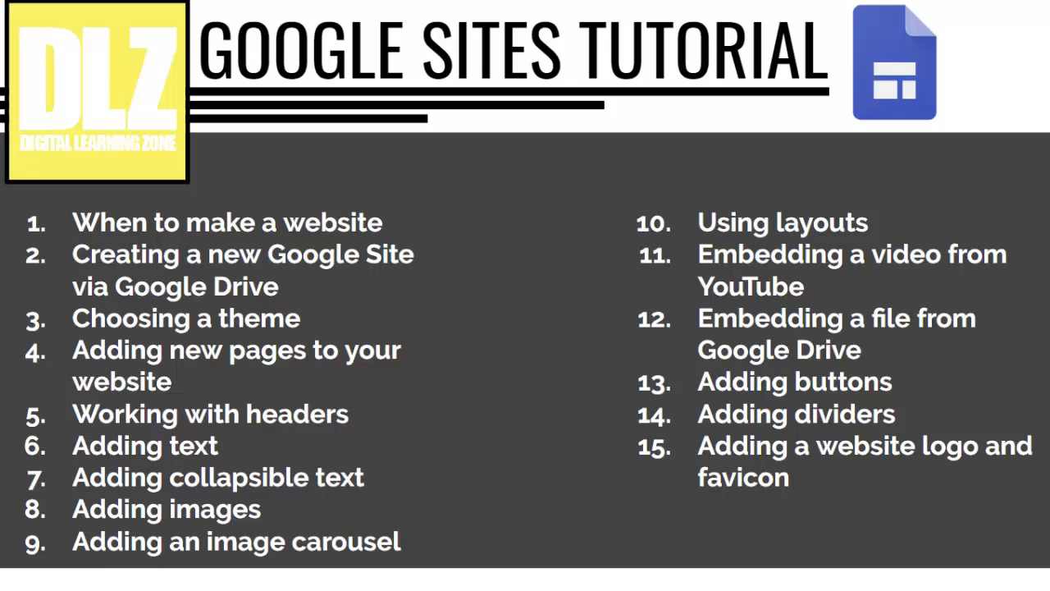
{"action": "key", "text": "Escape"}
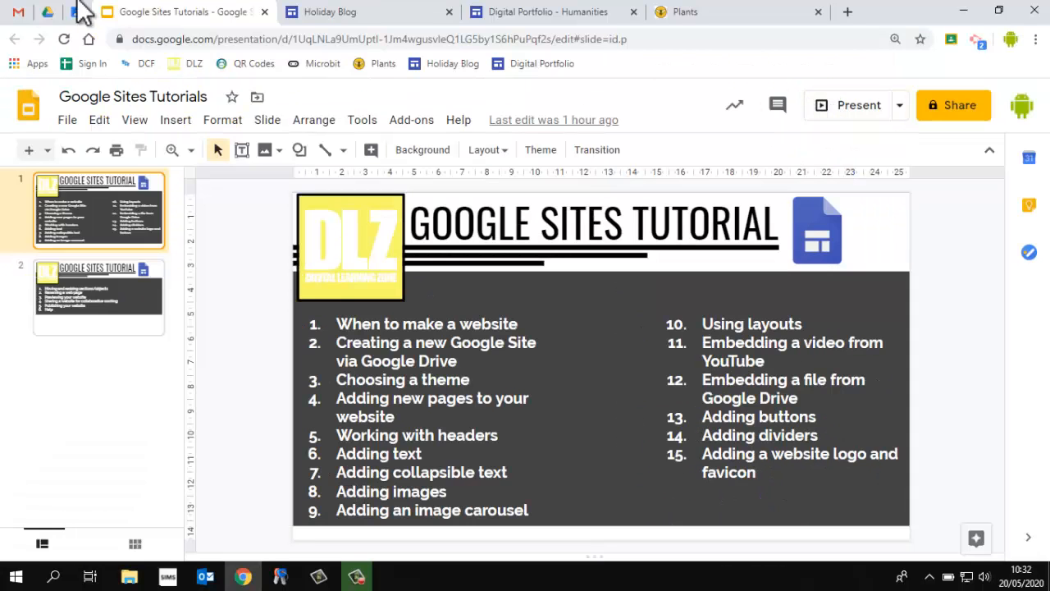
In Google Drive, create a new folder named Plants Website
{"action": "left_click", "coordinate": [49, 16]}
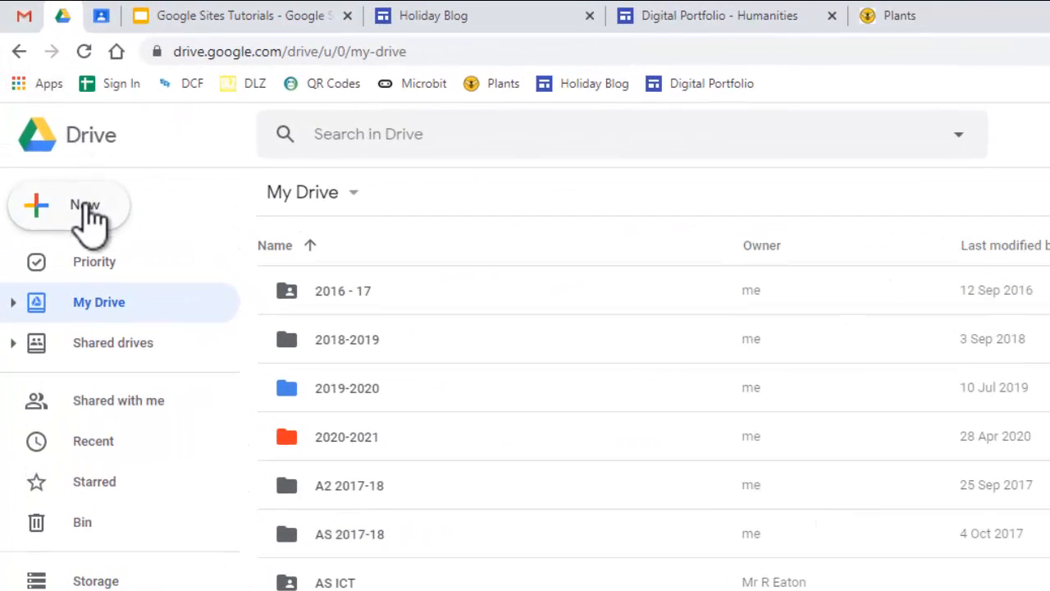
{"action": "left_click", "coordinate": [88, 219]}
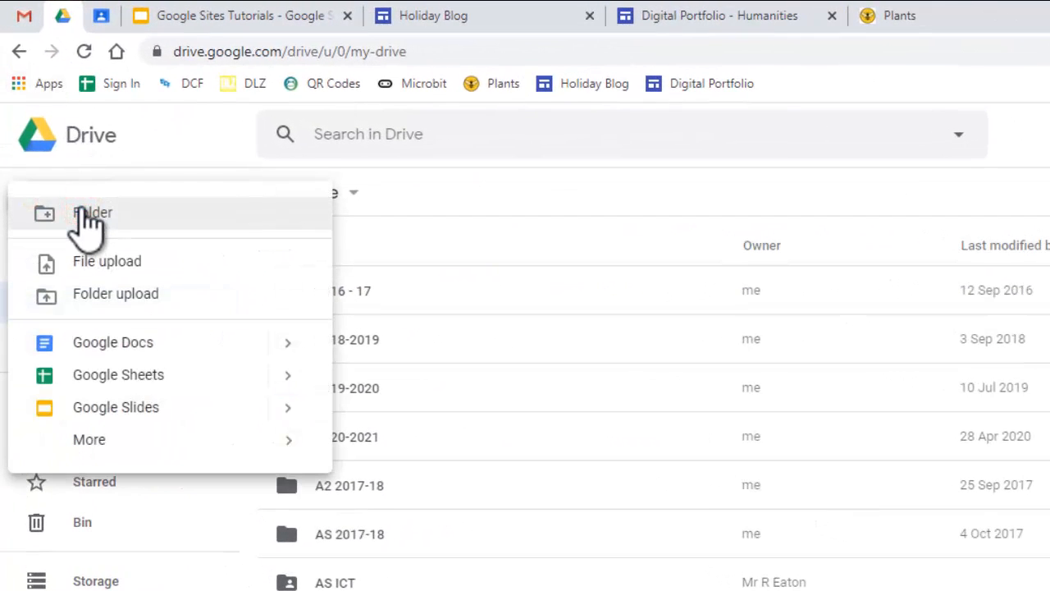
{"action": "left_click", "coordinate": [82, 215]}
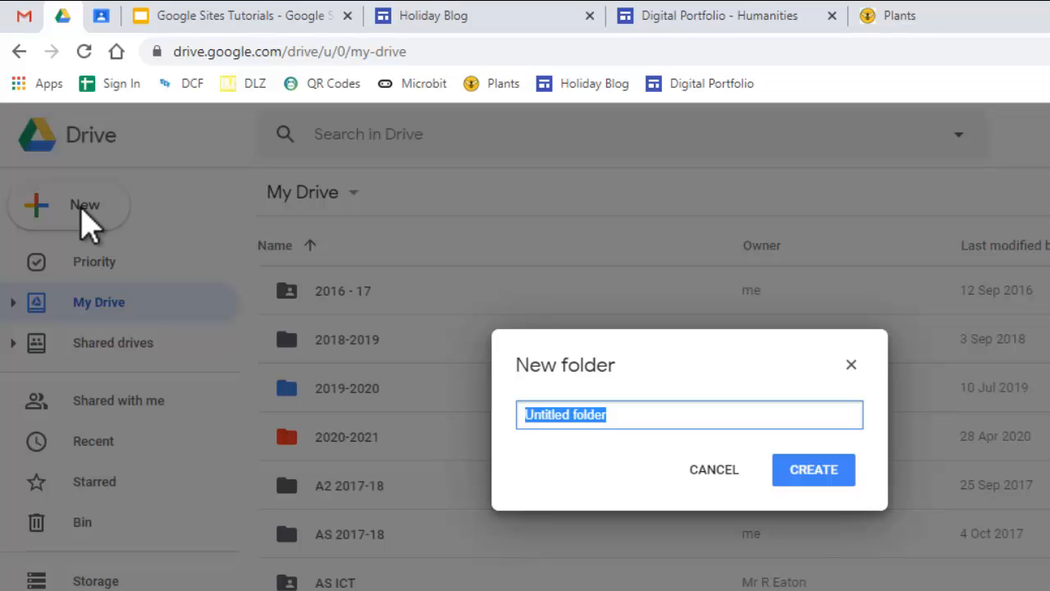
{"action": "type", "text": "Plan"}
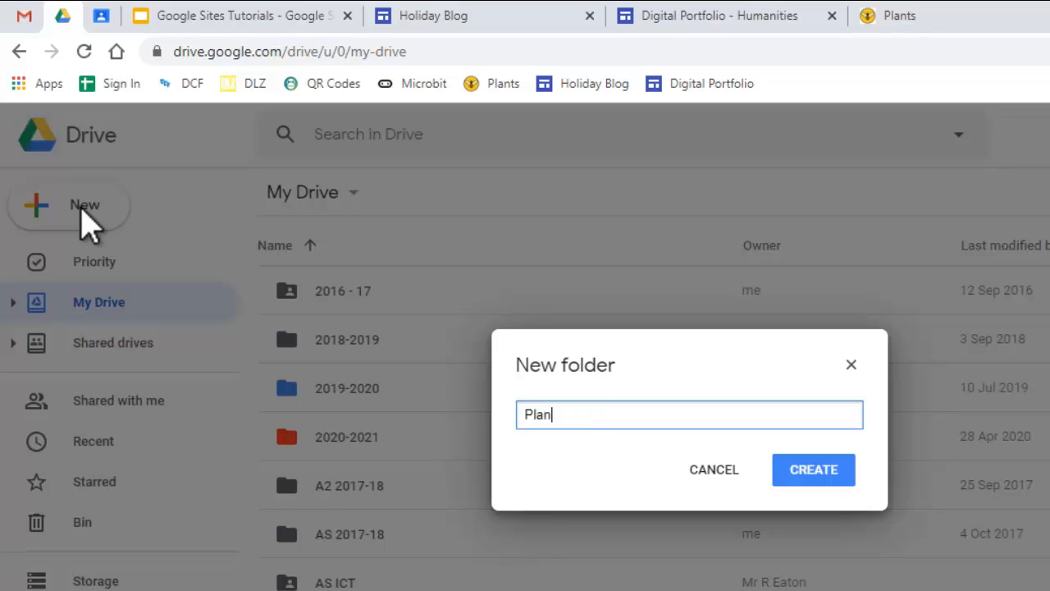
{"action": "type", "text": "ts Website"}
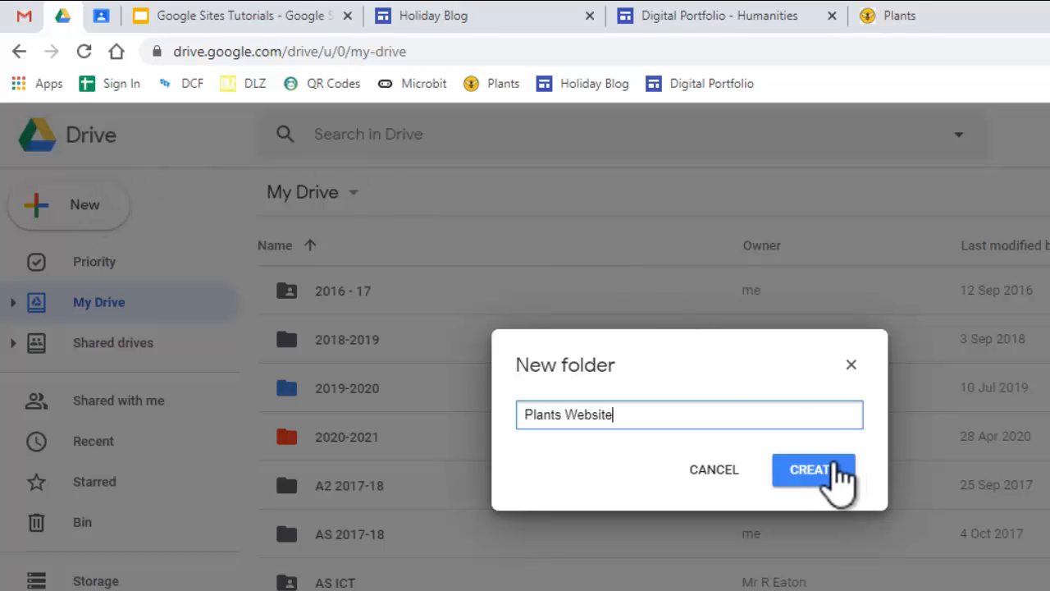
{"action": "left_click", "coordinate": [837, 471]}
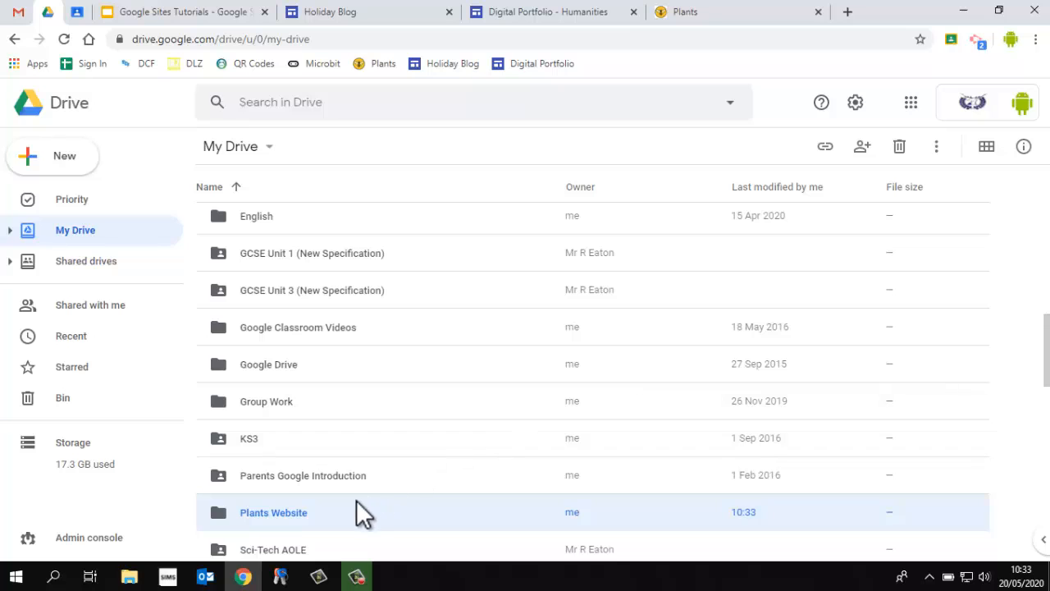
Open the Plants Website folder and create a new Google Site inside it
{"action": "double_click", "coordinate": [349, 504]}
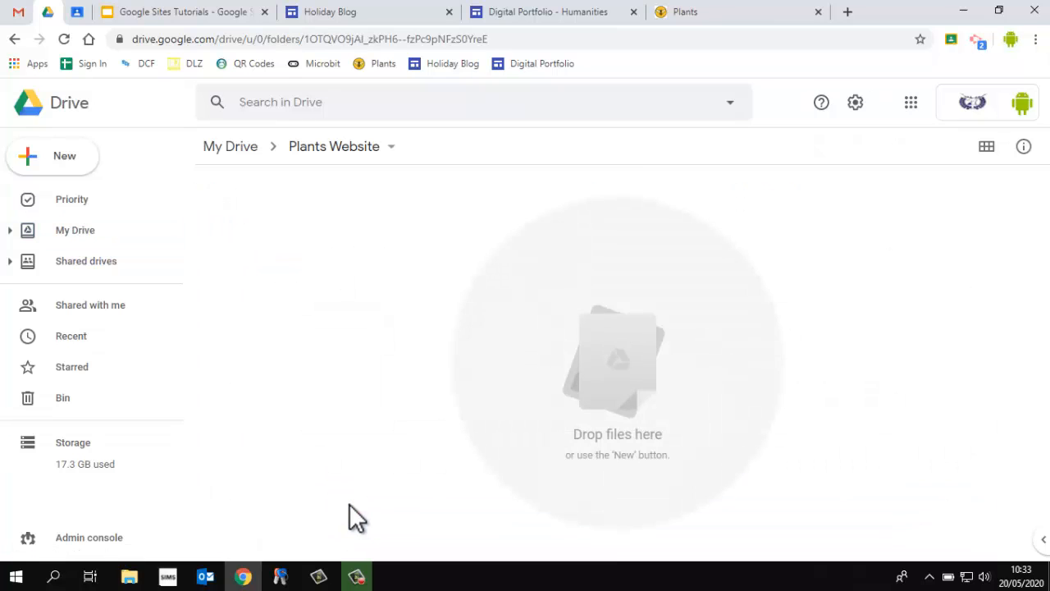
{"action": "left_click", "coordinate": [79, 160]}
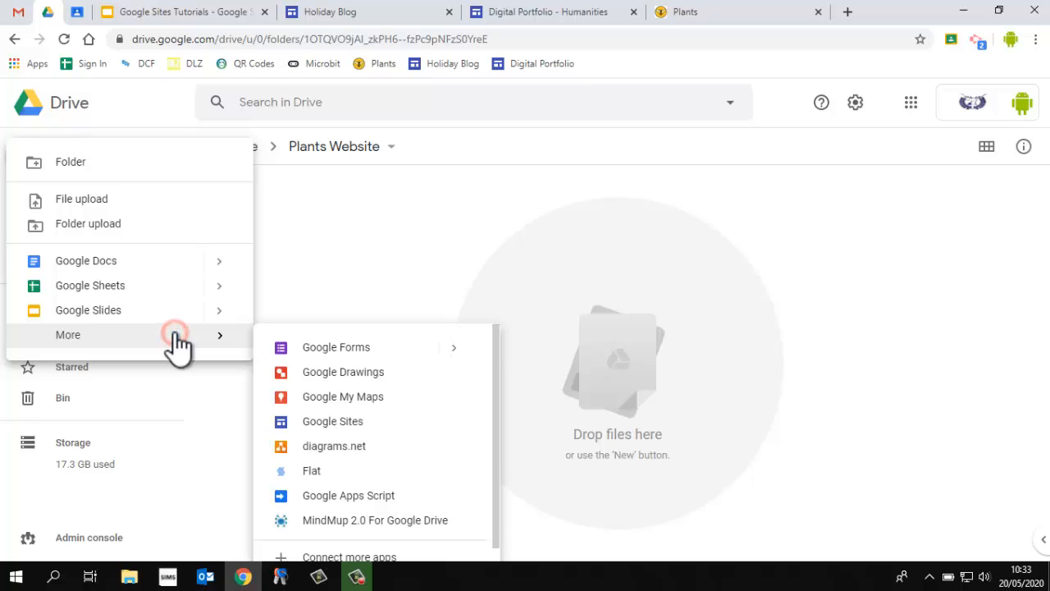
{"action": "left_click", "coordinate": [226, 341]}
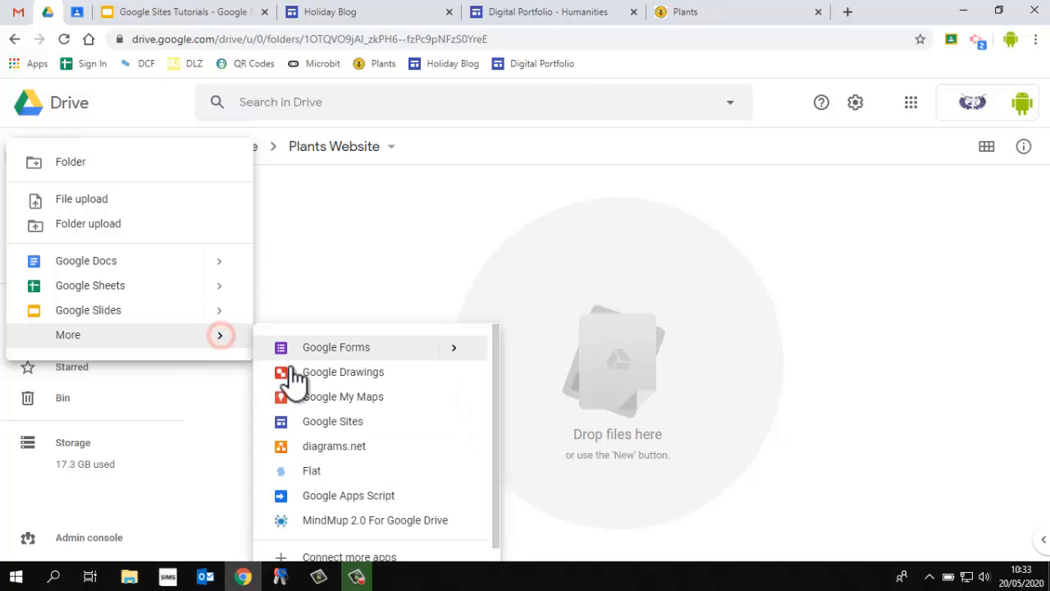
{"action": "left_click", "coordinate": [359, 418]}
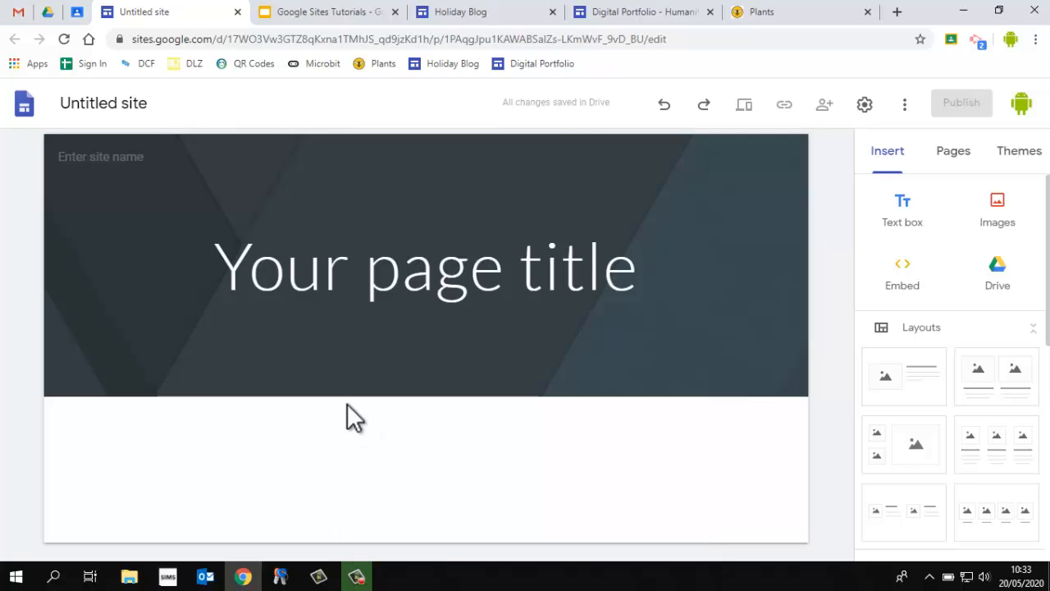
Name the new site Plants
{"action": "left_click", "coordinate": [96, 105]}
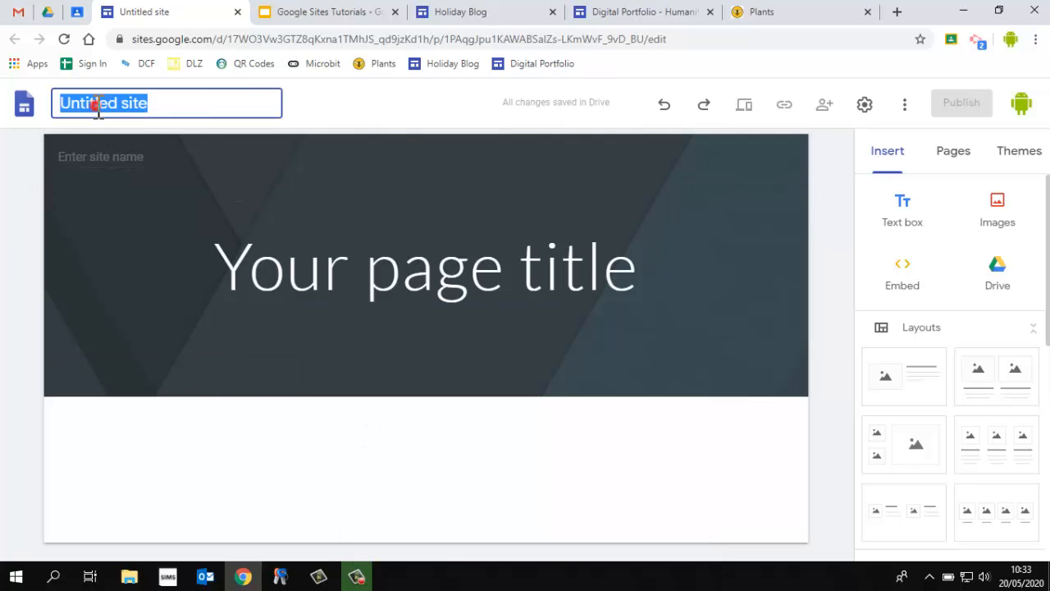
{"action": "type", "text": "nts"}
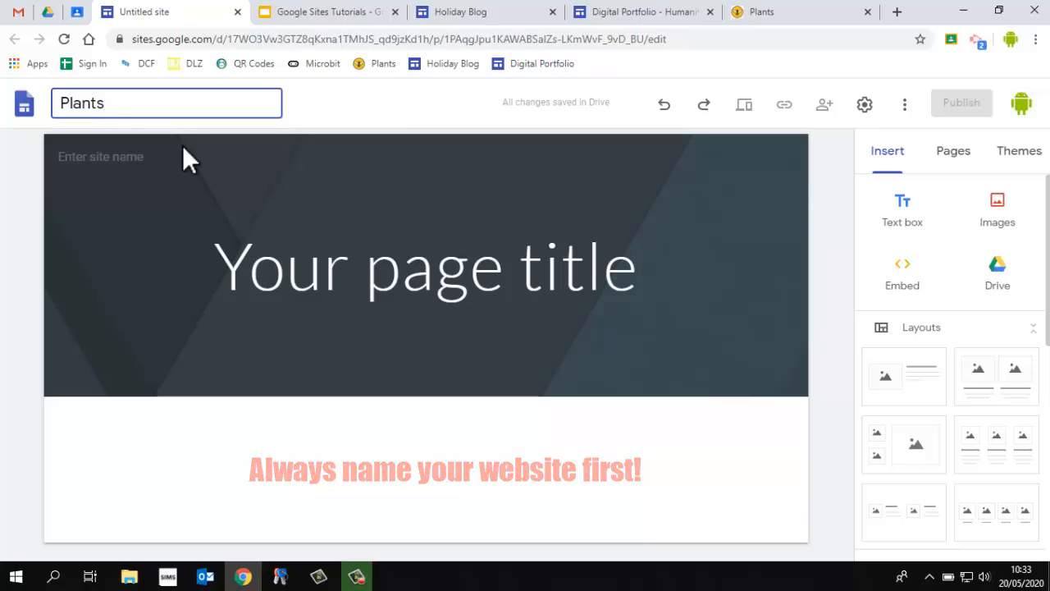
{"action": "left_click", "coordinate": [341, 115]}
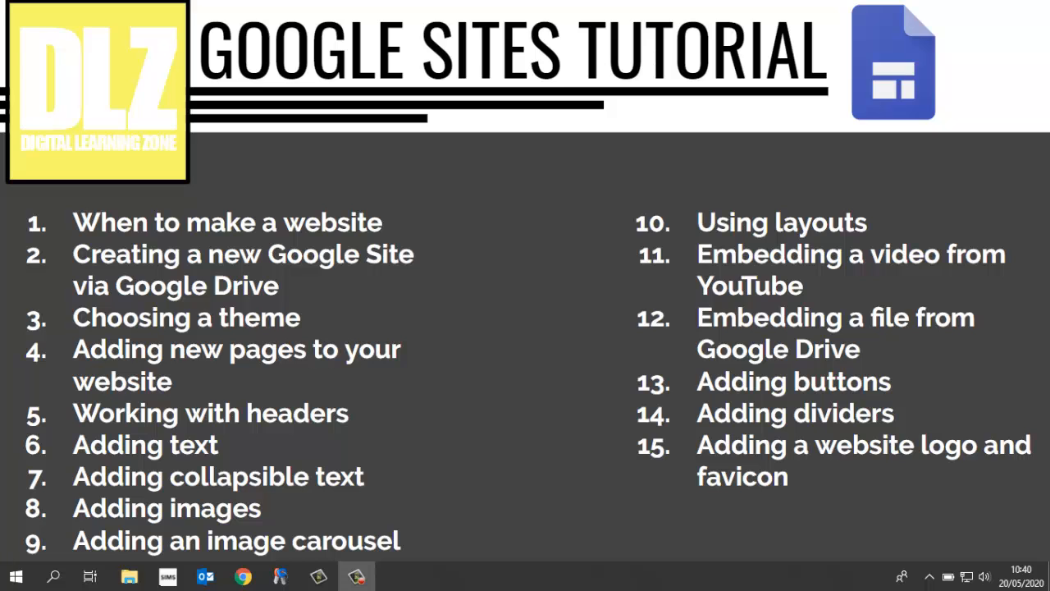
Leave the slideshow, switch to the example Plants site and scroll through its home page
{"action": "mouse_move", "coordinate": [951, 509]}
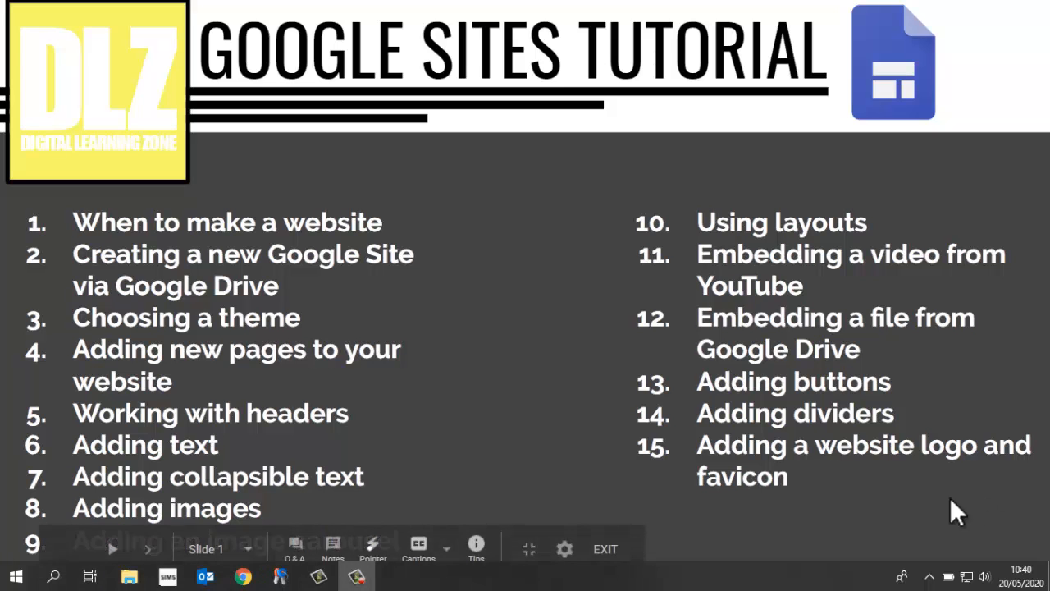
{"action": "left_click", "coordinate": [607, 552]}
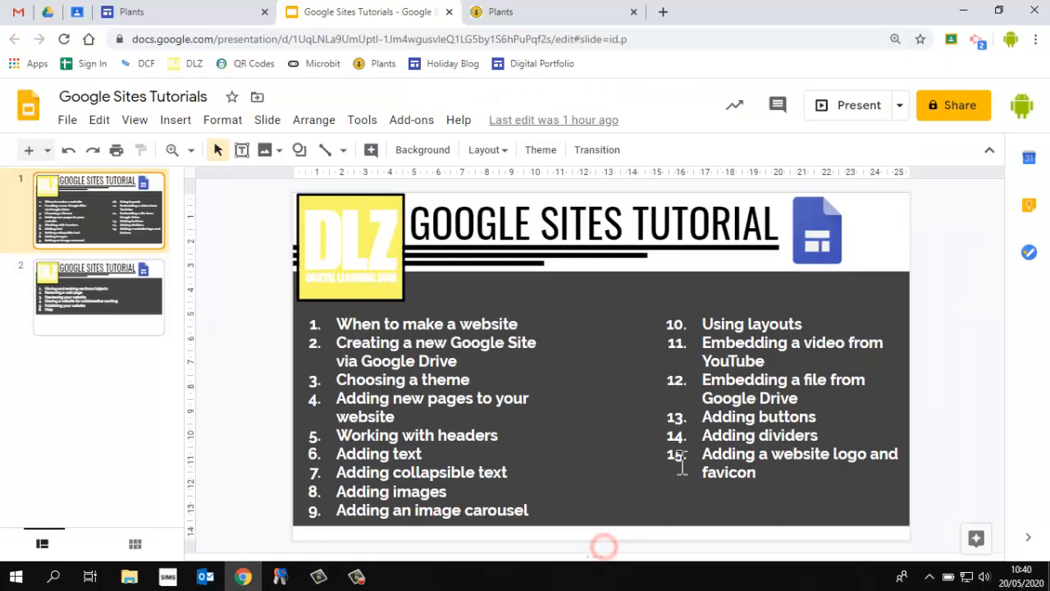
{"action": "left_click", "coordinate": [500, 15]}
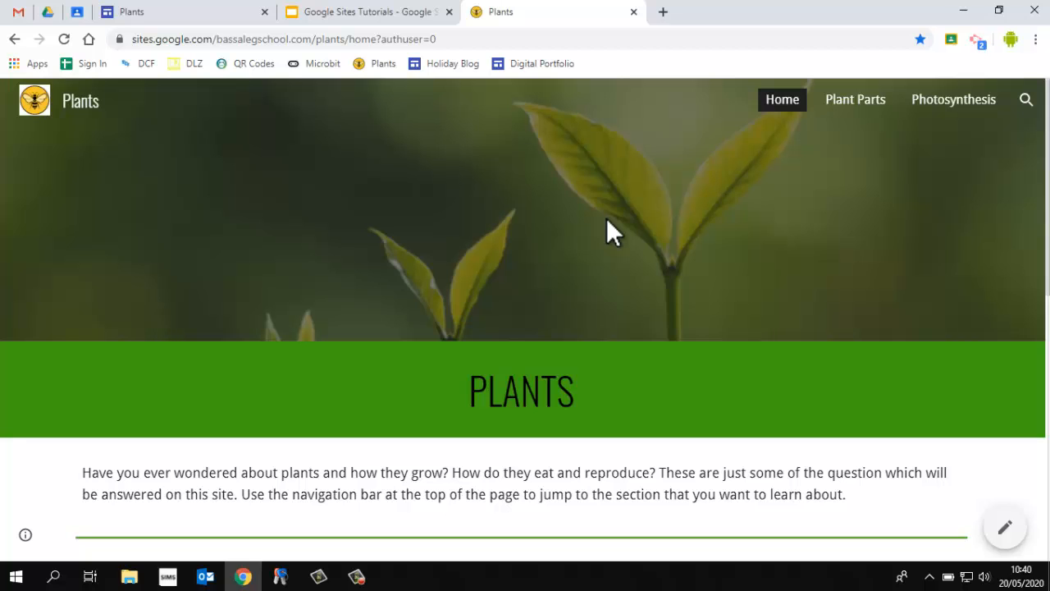
{"action": "scroll", "coordinate": [606, 219], "scroll_direction": "down", "scroll_amount": 3}
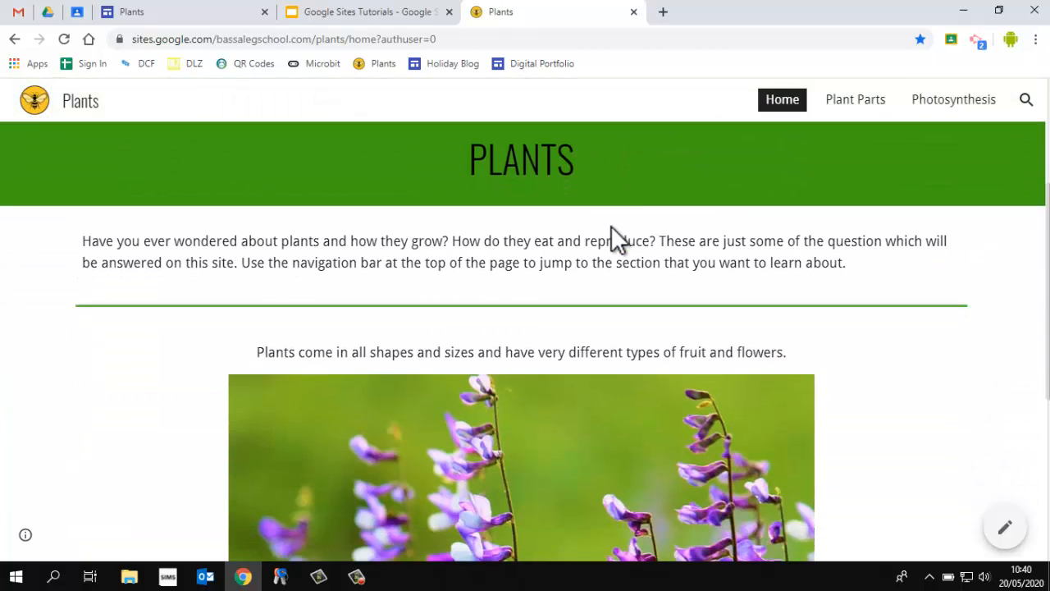
{"action": "scroll", "coordinate": [684, 362], "scroll_direction": "down", "scroll_amount": 3}
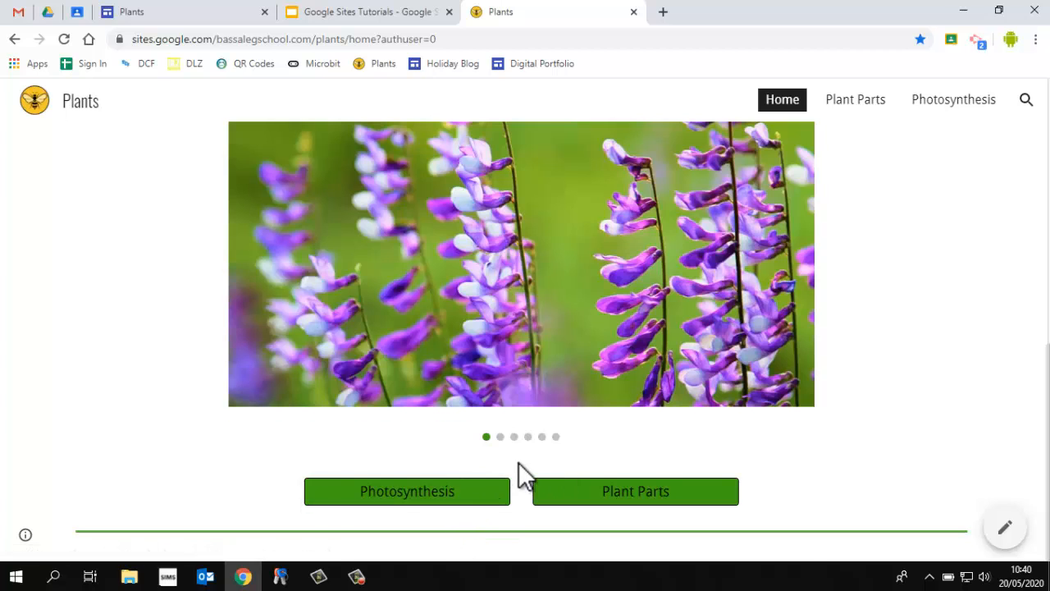
{"action": "scroll", "coordinate": [519, 466], "scroll_direction": "up", "scroll_amount": 6}
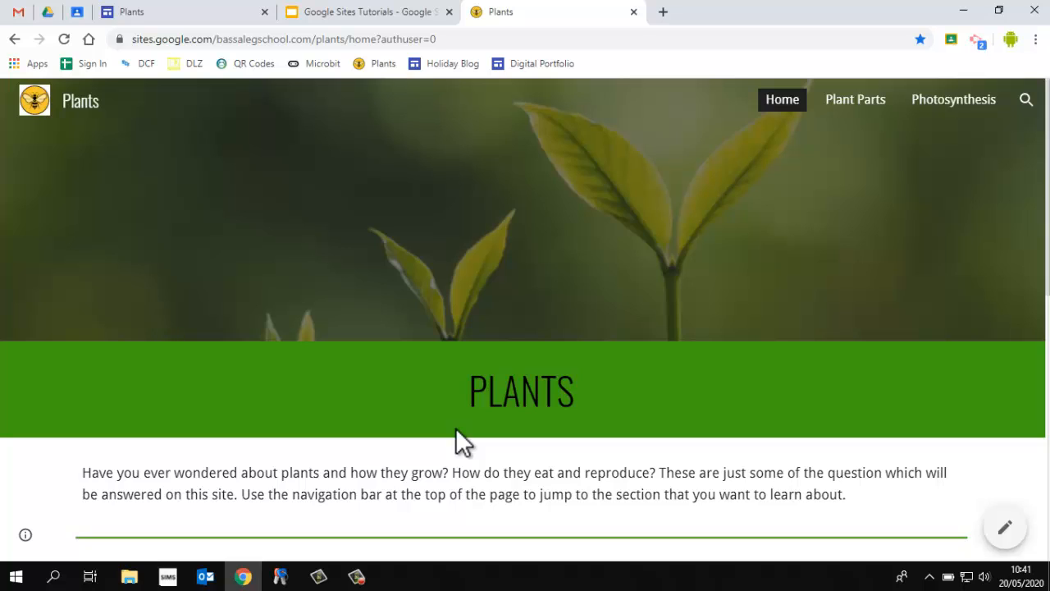
Return to the site editor and look through the Insert, Pages and Themes panels
{"action": "left_click", "coordinate": [226, 15]}
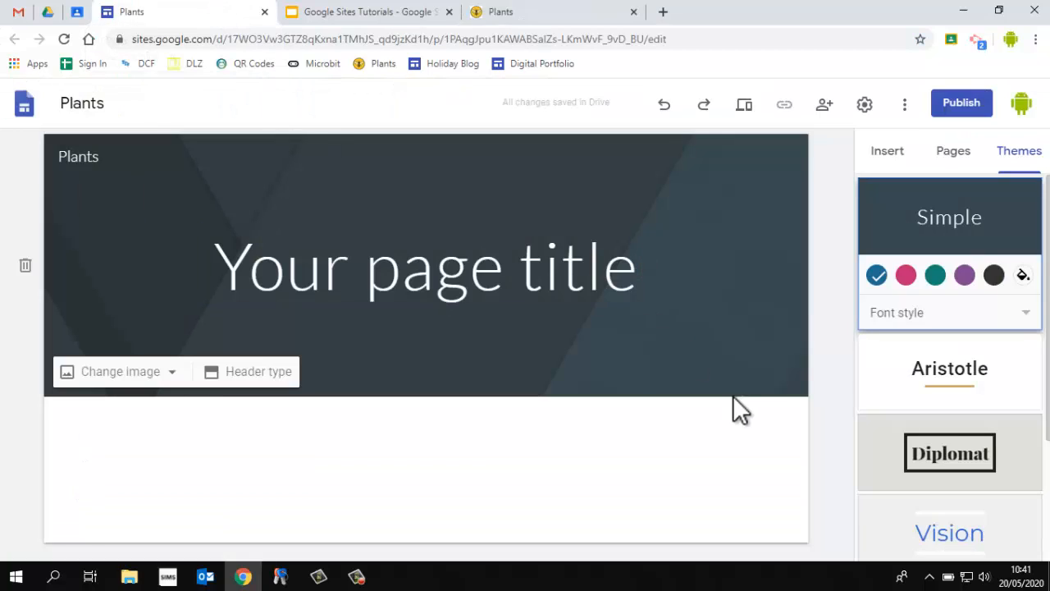
{"action": "left_click", "coordinate": [882, 159]}
{"action": "left_click", "coordinate": [956, 158]}
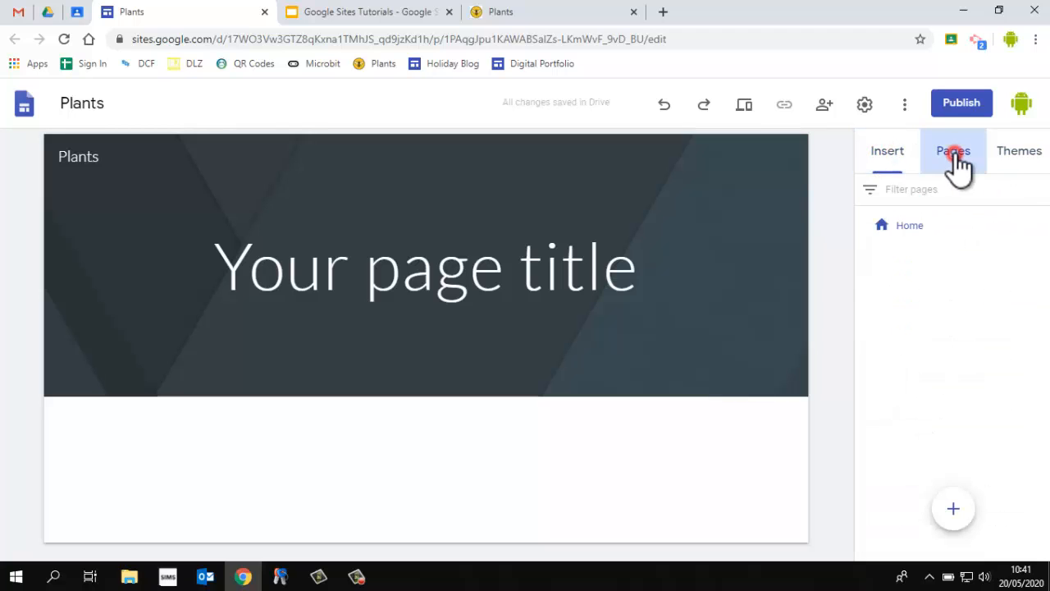
{"action": "left_click", "coordinate": [1019, 156]}
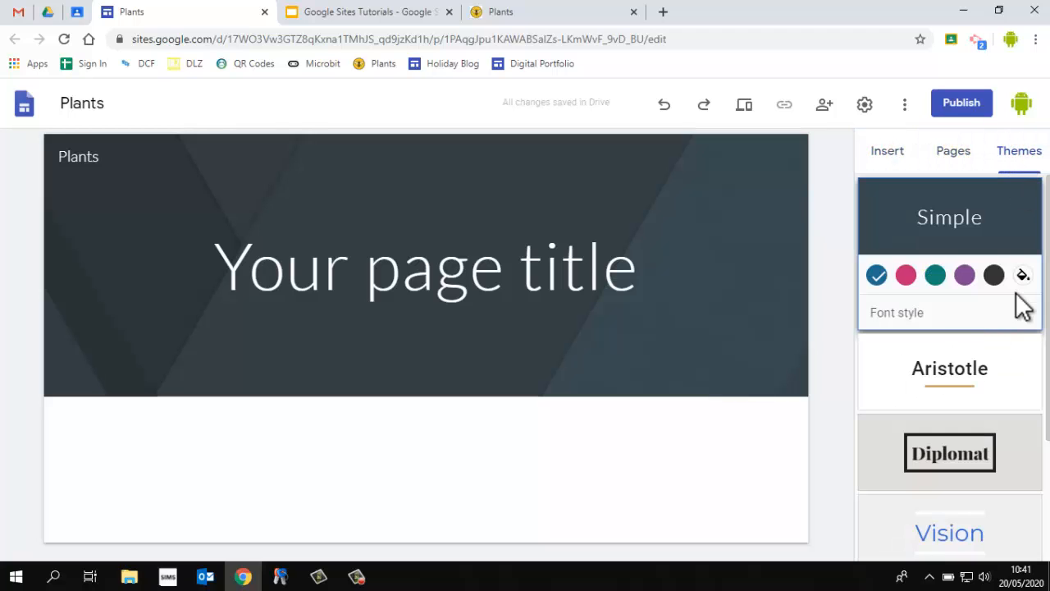
Try the Aristotle, Diplomat and Level themes, then apply the Impression theme with the Capital font style
{"action": "left_click", "coordinate": [982, 374]}
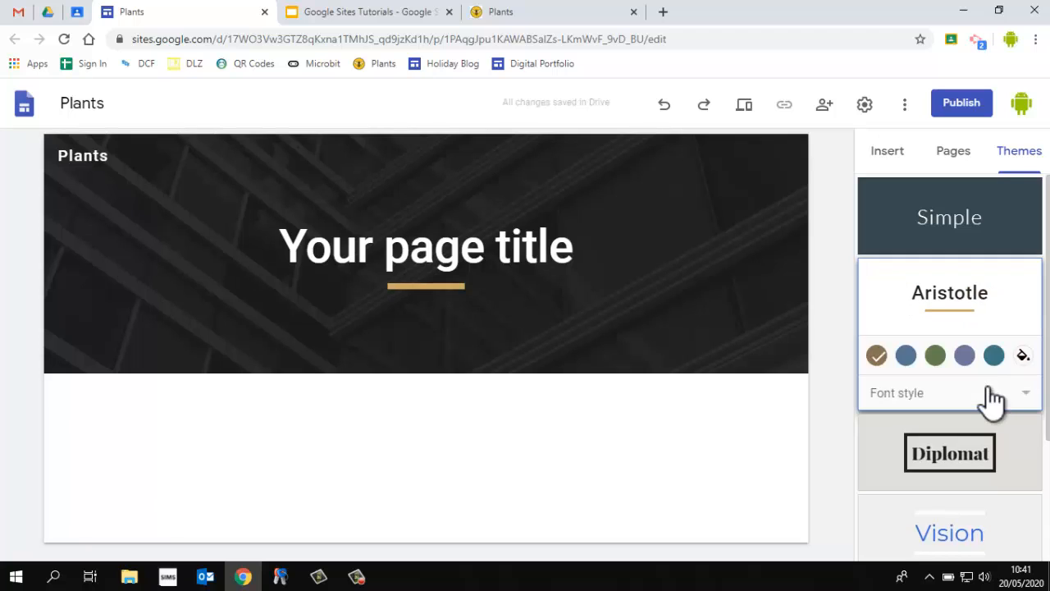
{"action": "scroll", "coordinate": [993, 399], "scroll_direction": "down", "scroll_amount": 1}
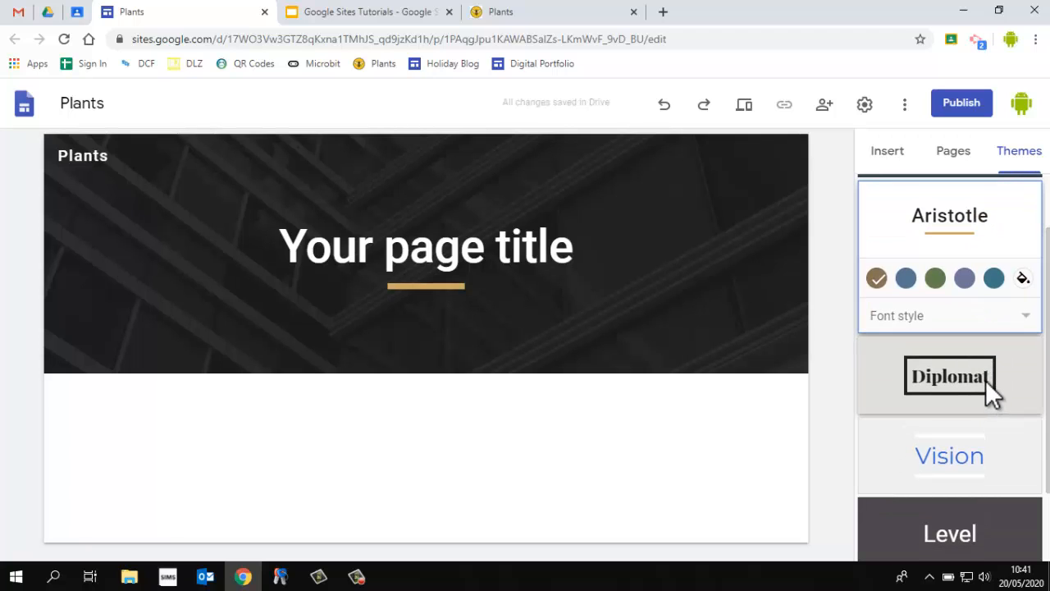
{"action": "left_click", "coordinate": [985, 380]}
{"action": "left_click", "coordinate": [974, 399]}
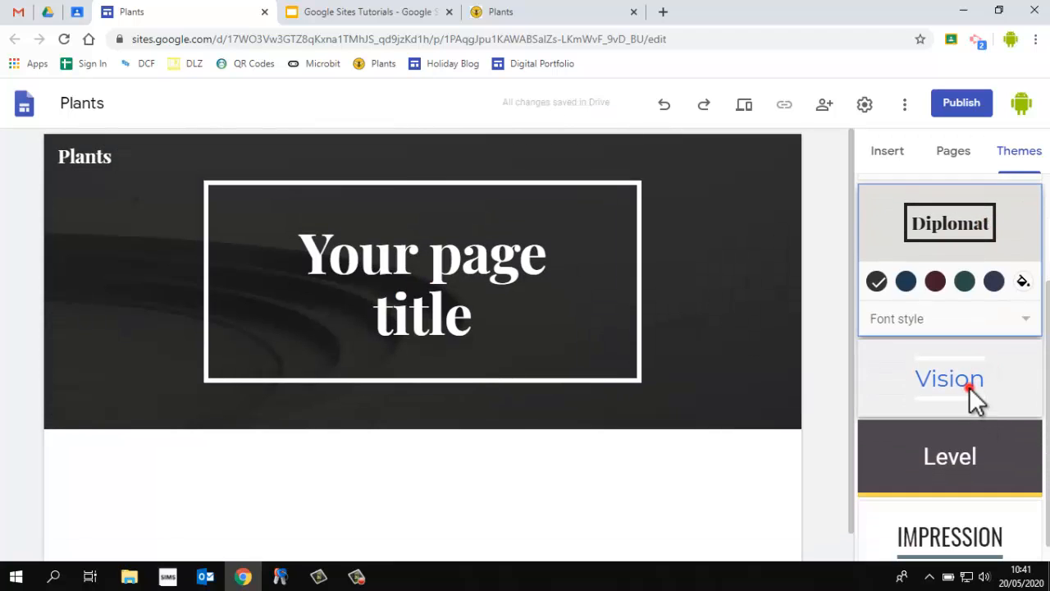
{"action": "left_click", "coordinate": [964, 449]}
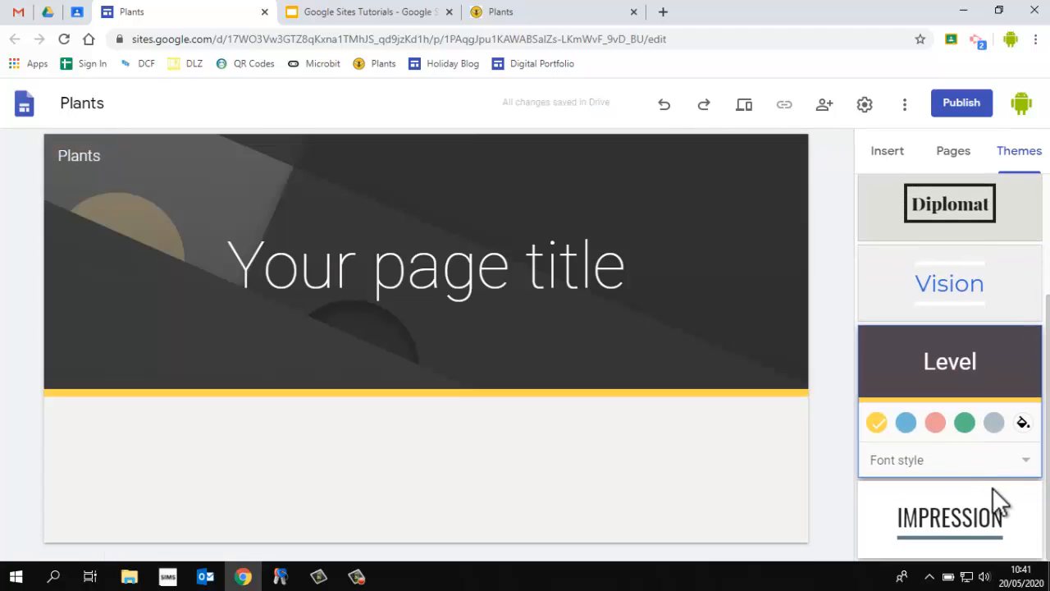
{"action": "left_click", "coordinate": [968, 525]}
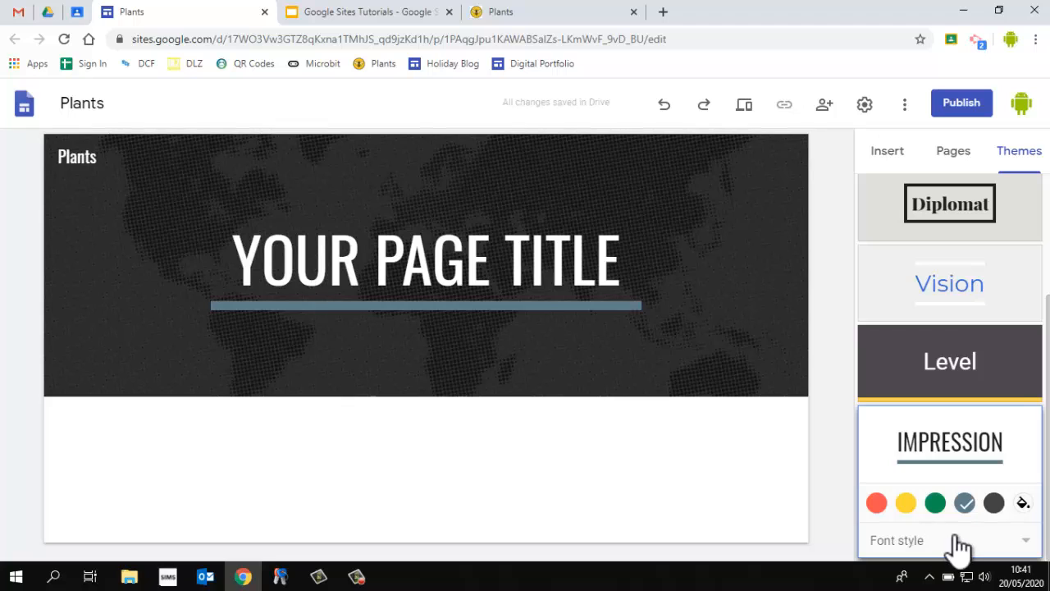
{"action": "left_click", "coordinate": [993, 538]}
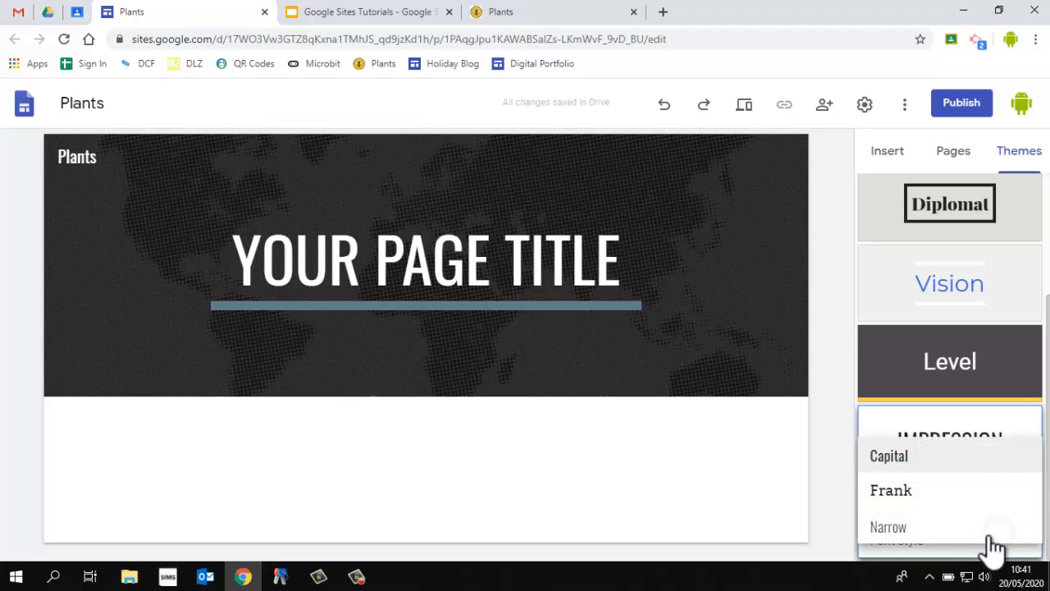
{"action": "left_click", "coordinate": [908, 464]}
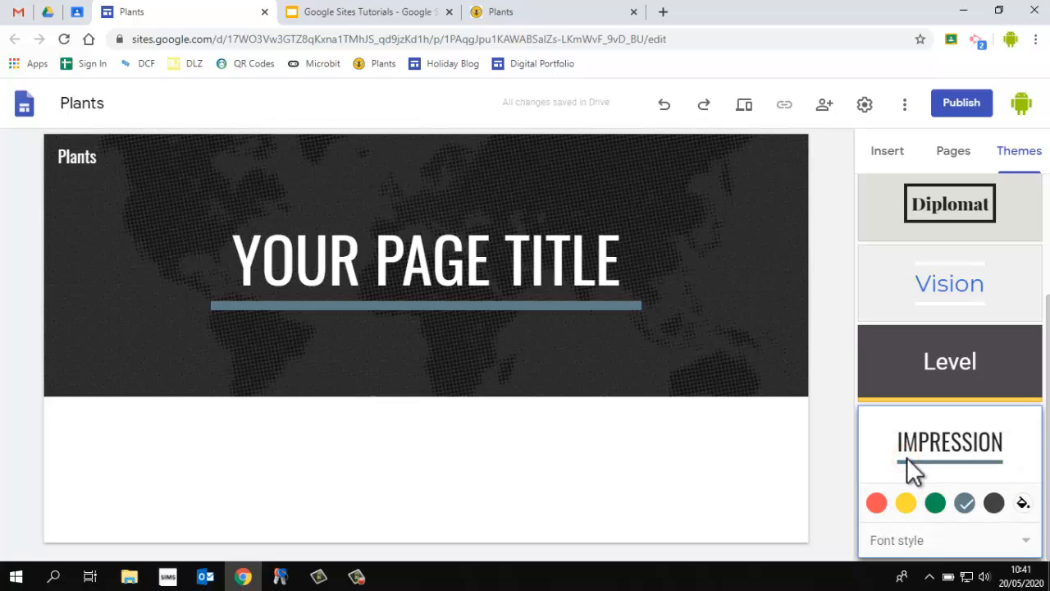
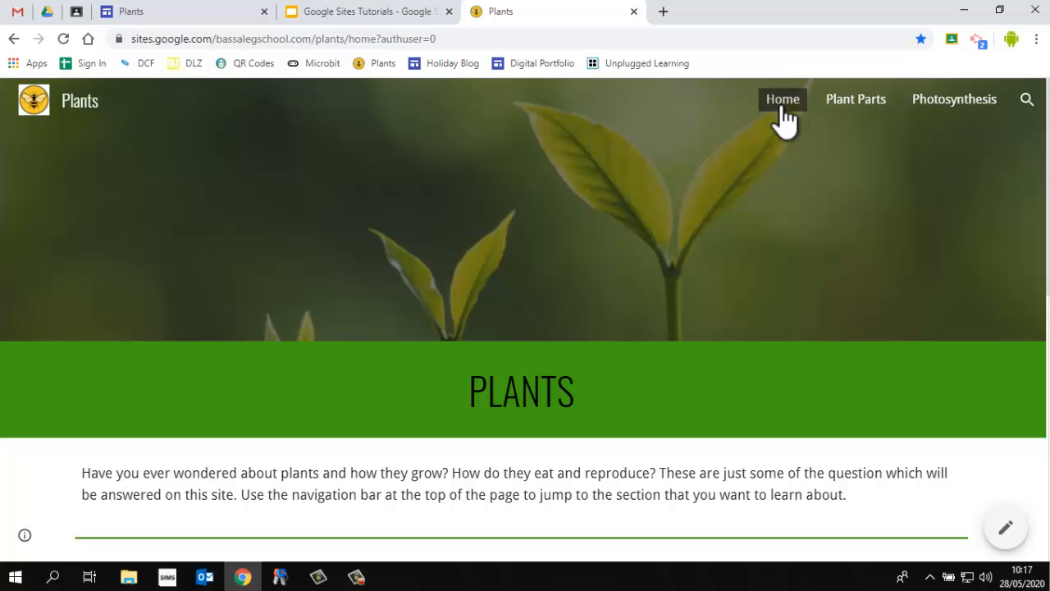
Return to the site editor and highlight the placeholder page title text
{"action": "left_click", "coordinate": [219, 11]}
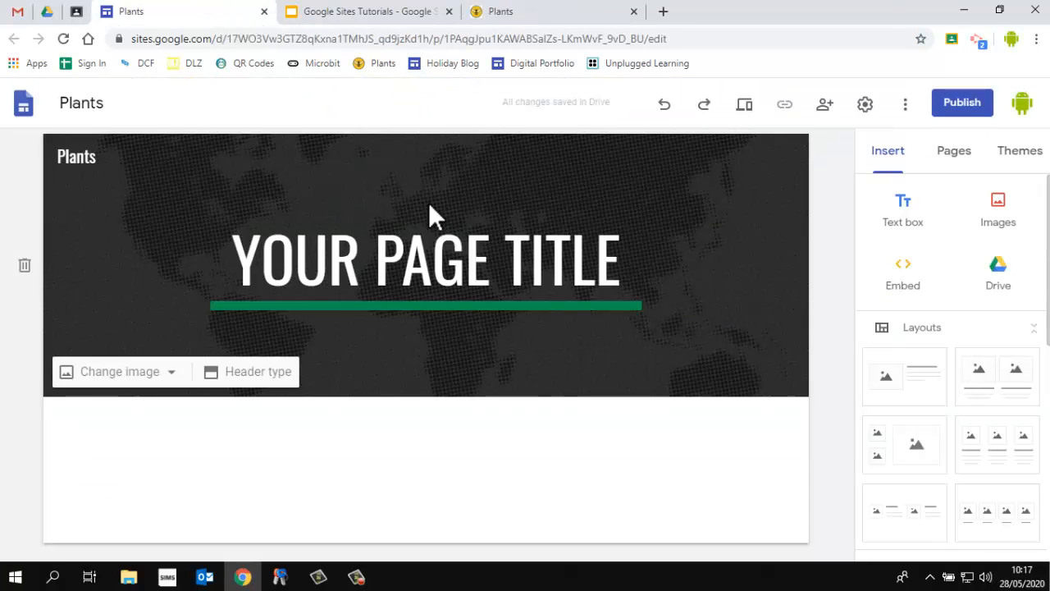
{"action": "left_click", "coordinate": [301, 265]}
{"action": "left_click_drag", "start_coordinate": [235, 265], "coordinate": [628, 265]}
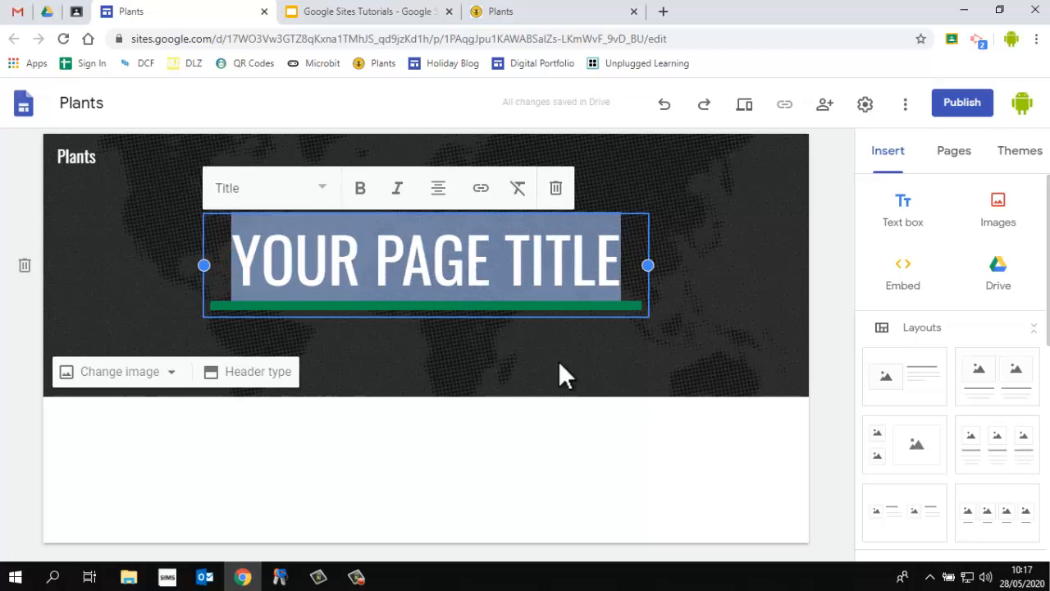
{"action": "left_click", "coordinate": [742, 271]}
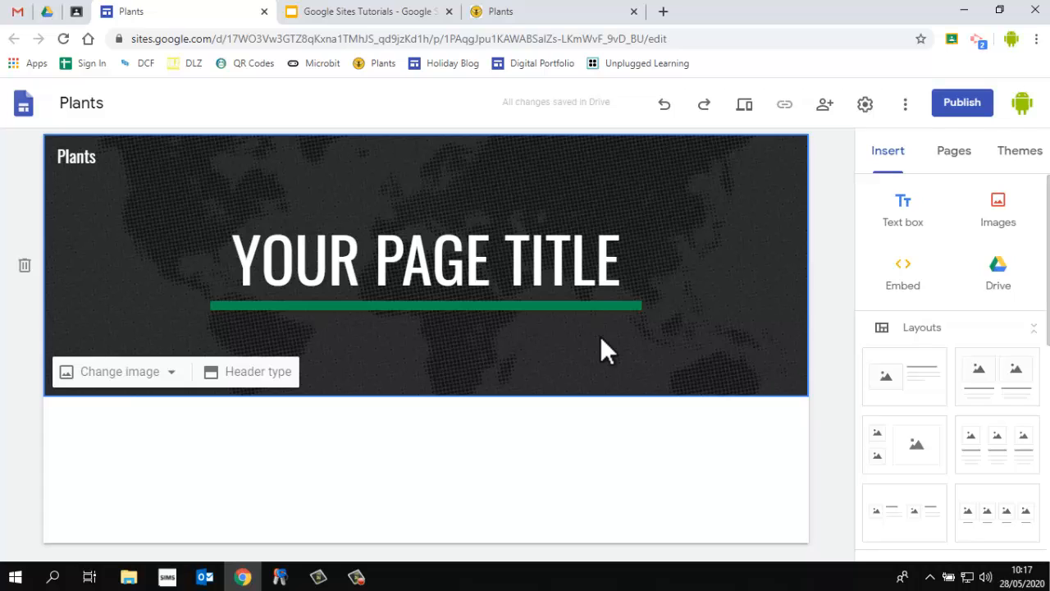
Replace the header image with a pink flower photo found by searching images for plants
{"action": "left_click", "coordinate": [170, 375]}
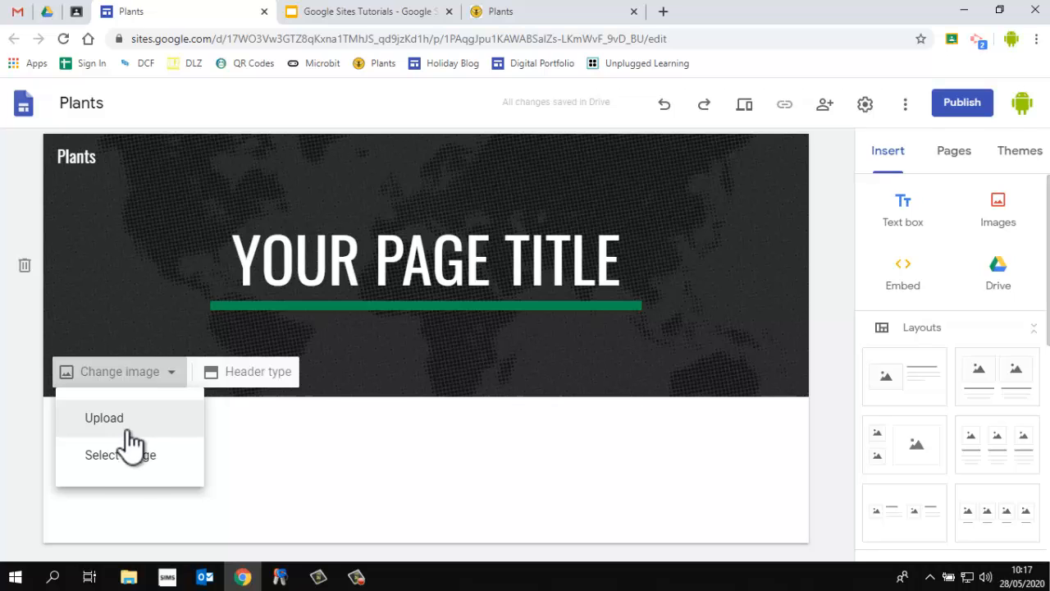
{"action": "left_click", "coordinate": [130, 465]}
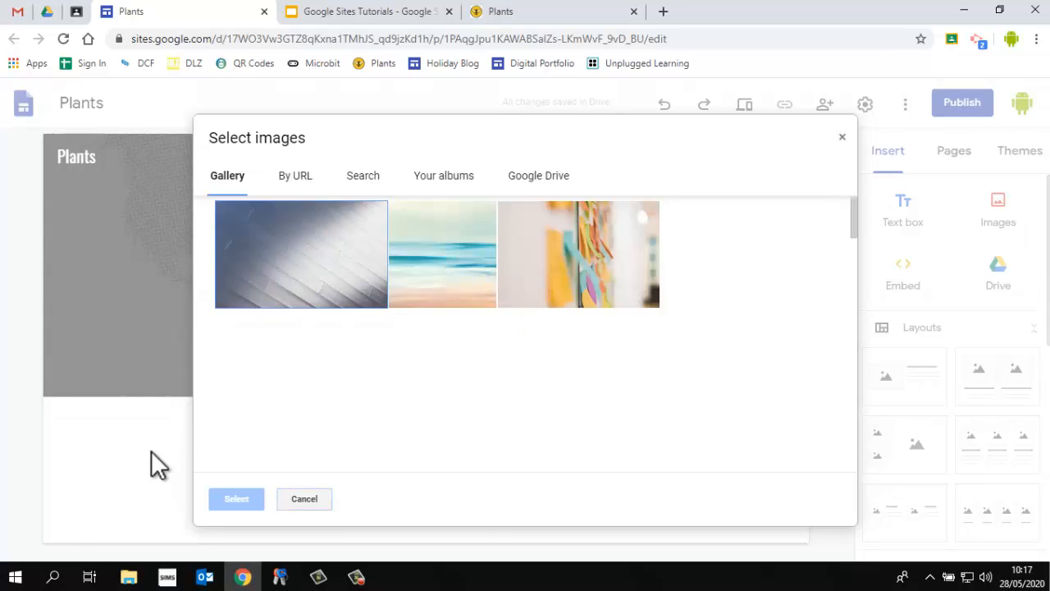
{"action": "left_click", "coordinate": [364, 179]}
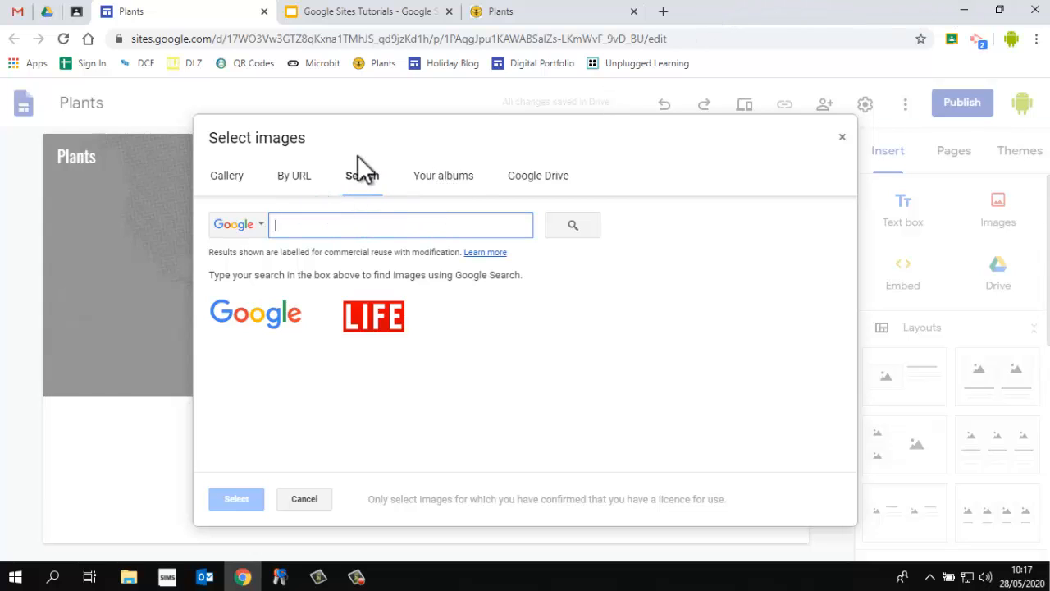
{"action": "type", "text": "plants"}
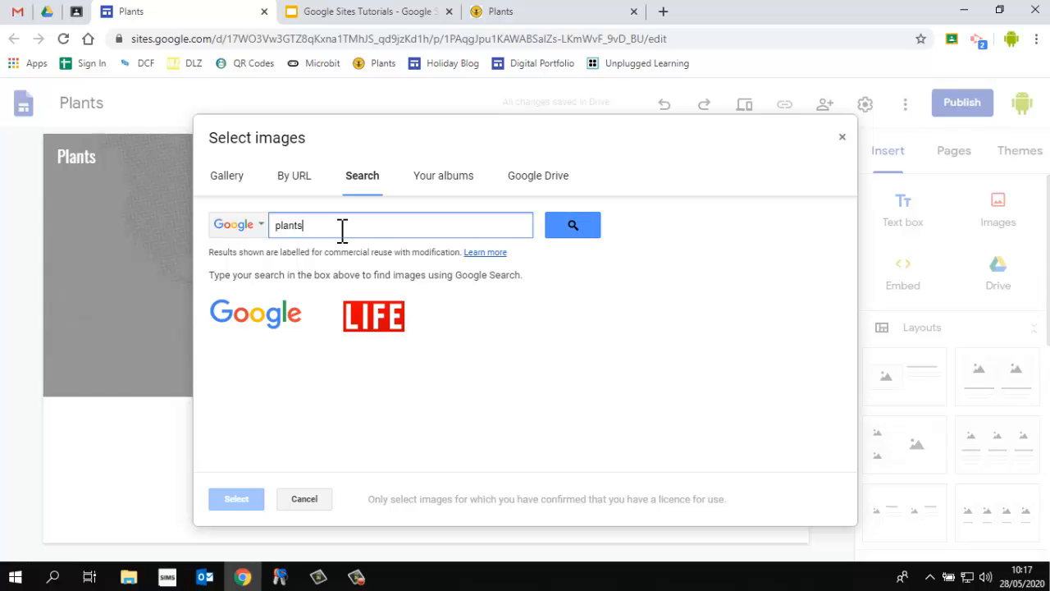
{"action": "key", "text": "Return"}
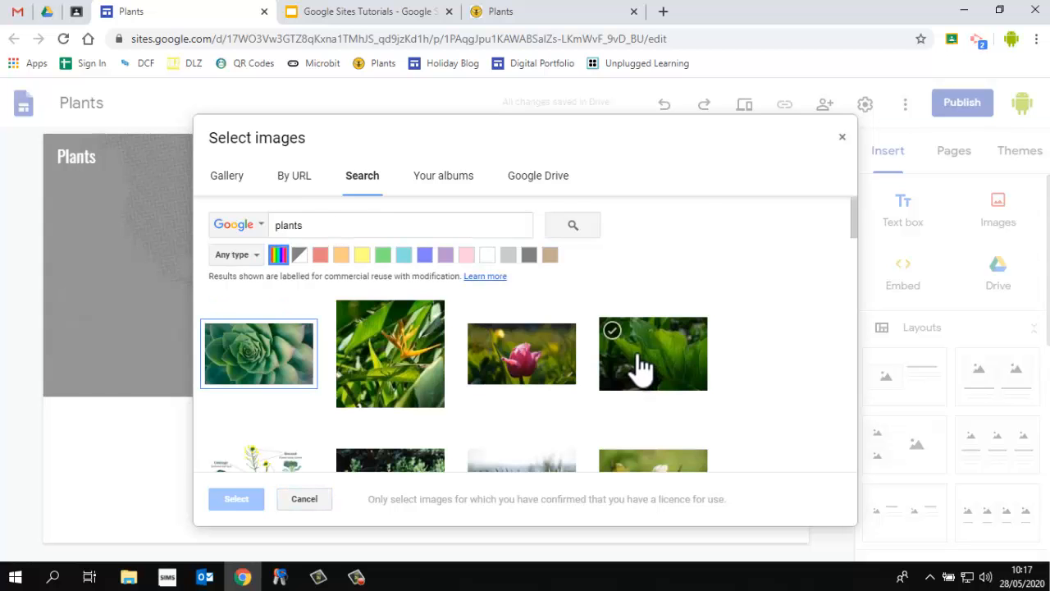
{"action": "scroll", "coordinate": [636, 365], "scroll_direction": "down", "scroll_amount": 8}
{"action": "scroll", "coordinate": [638, 365], "scroll_direction": "down", "scroll_amount": 3}
{"action": "scroll", "coordinate": [636, 368], "scroll_direction": "up", "scroll_amount": 3}
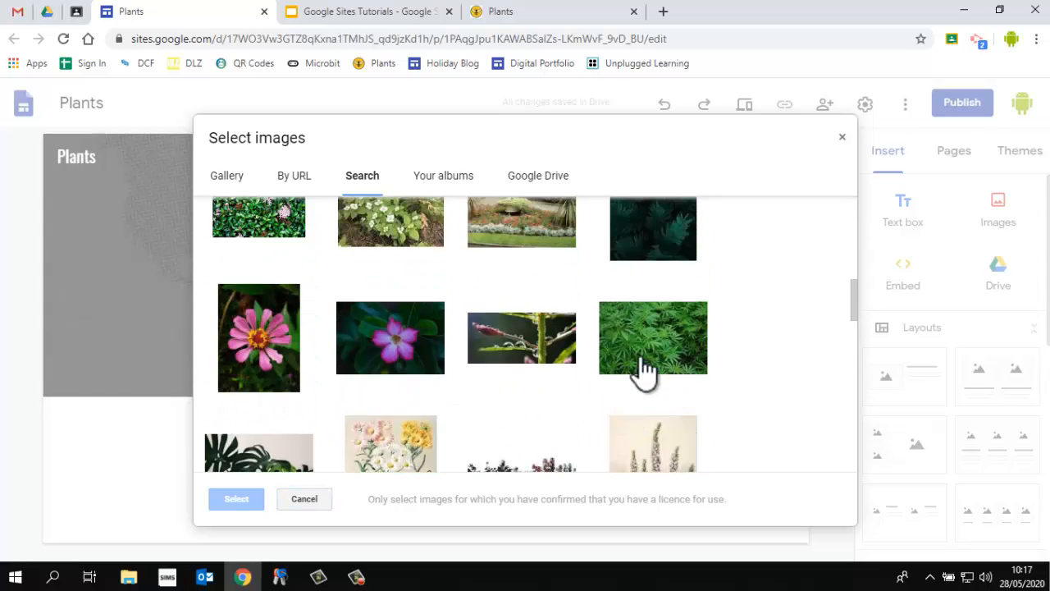
{"action": "left_click", "coordinate": [646, 347]}
{"action": "left_click", "coordinate": [420, 348]}
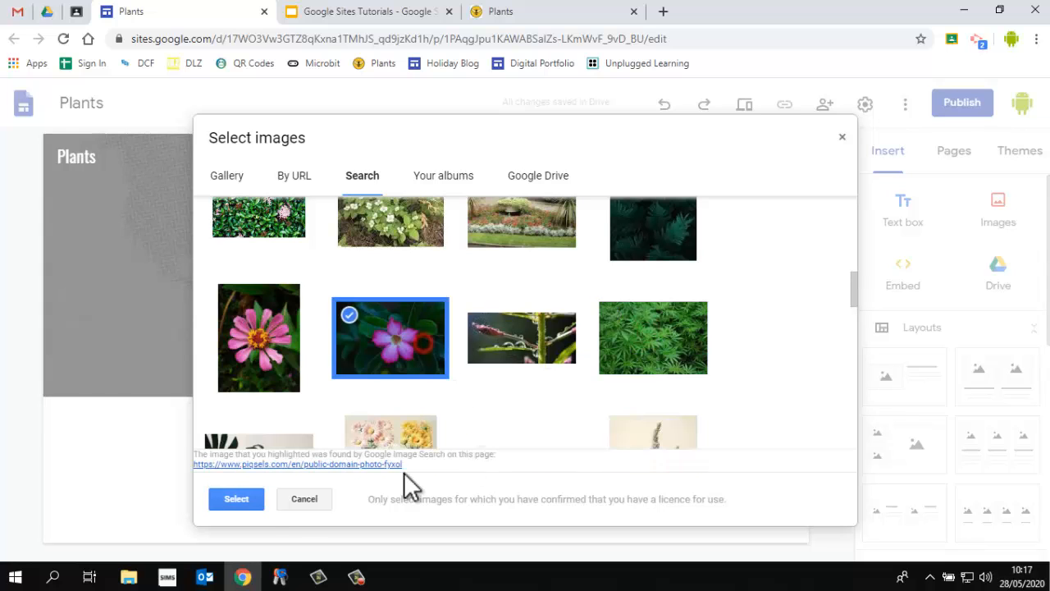
{"action": "left_click", "coordinate": [228, 502]}
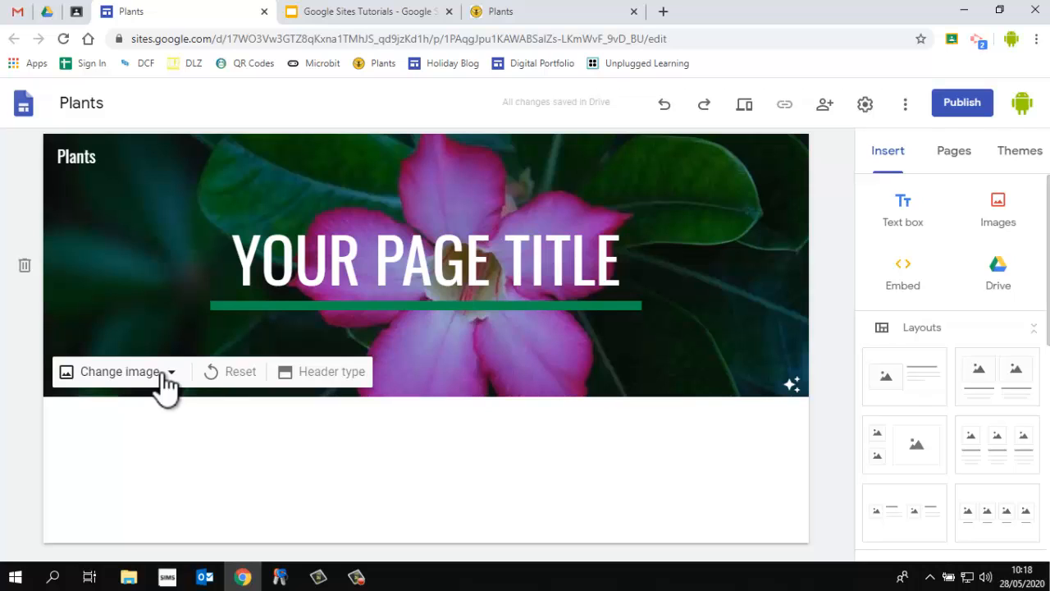
Open the header image selector, then open a new browser tab and search Google for plants
{"action": "left_click", "coordinate": [167, 382]}
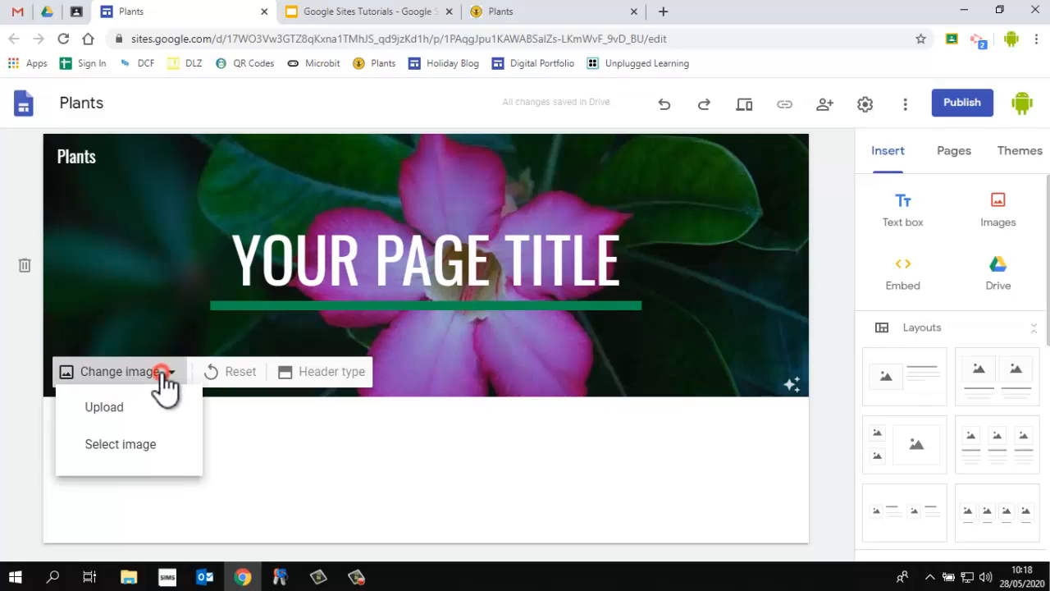
{"action": "left_click", "coordinate": [138, 456]}
{"action": "left_click", "coordinate": [665, 11]}
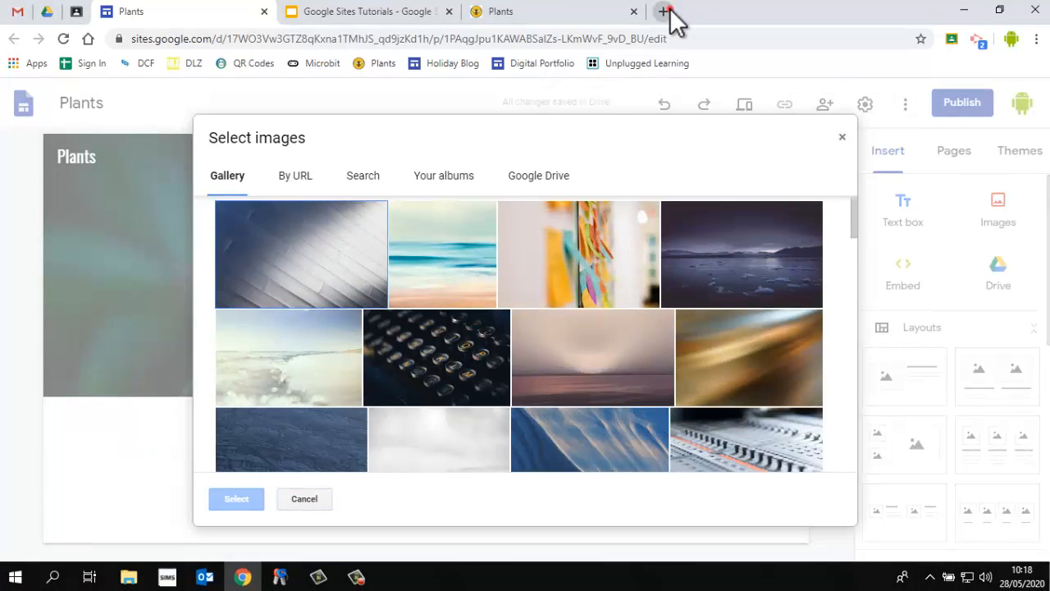
{"action": "left_click", "coordinate": [419, 322]}
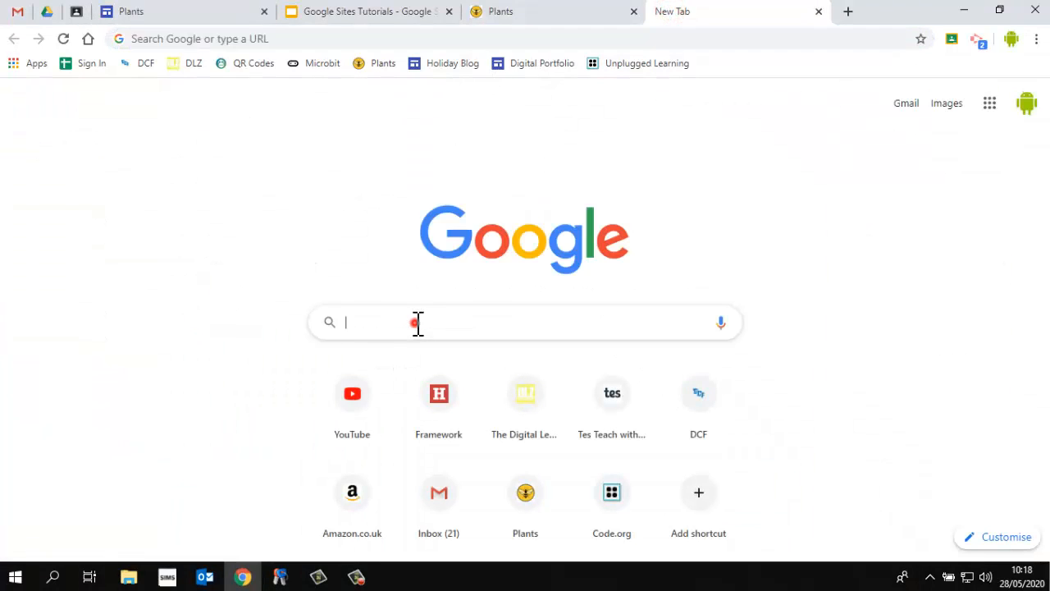
{"action": "type", "text": "plants"}
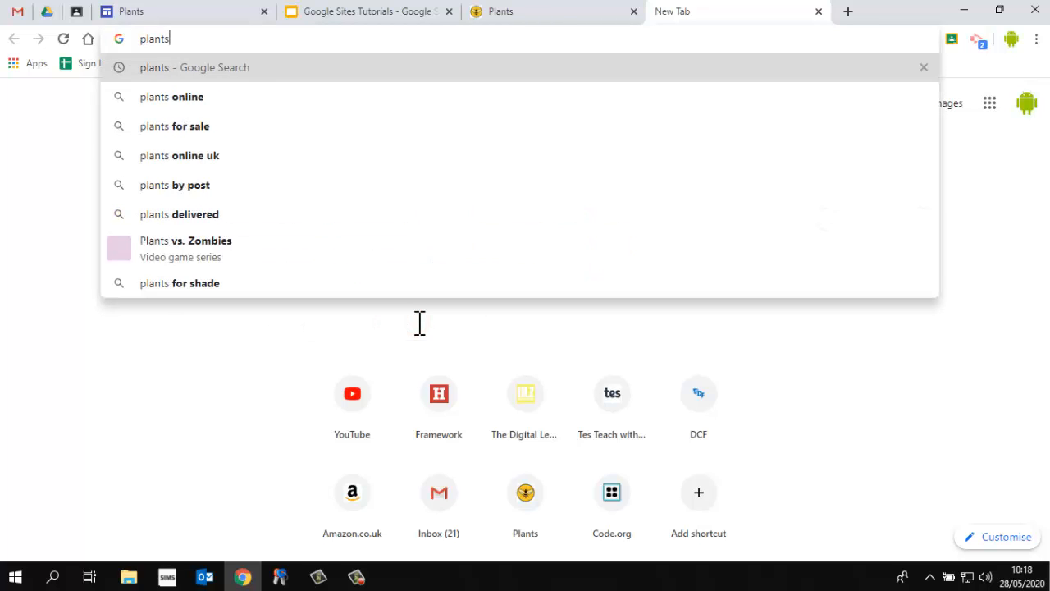
{"action": "key", "text": "Return"}
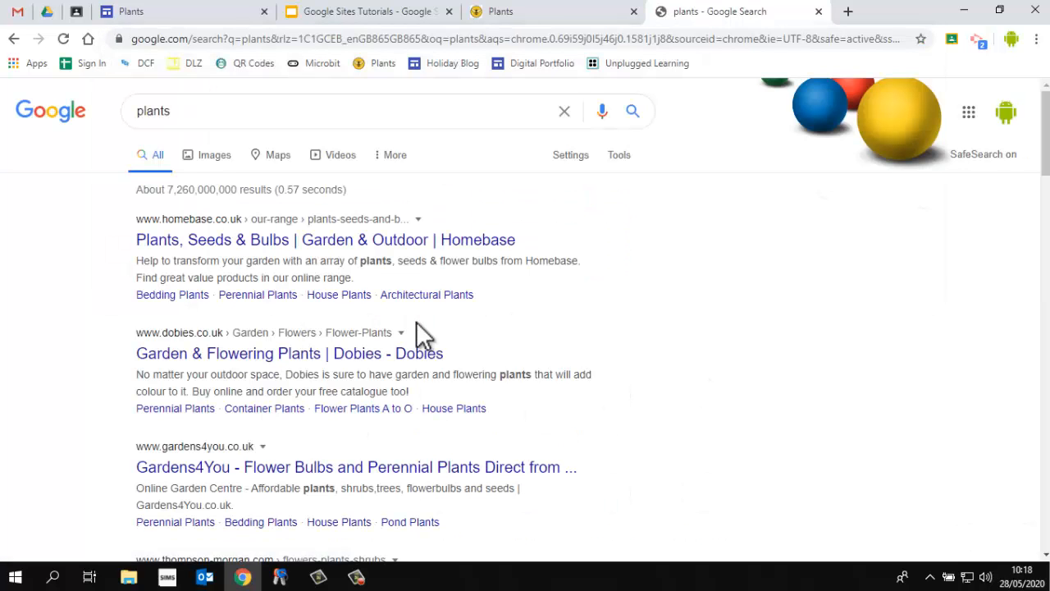
Browse the Google Images results and copy the image address of the seedlings photo
{"action": "left_click", "coordinate": [206, 156]}
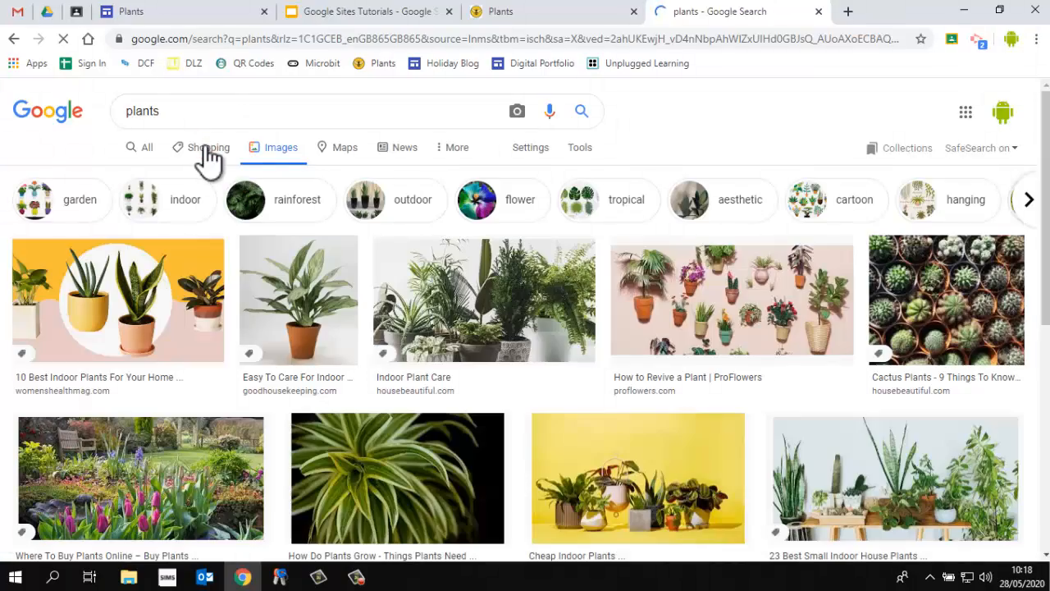
{"action": "scroll", "coordinate": [468, 352], "scroll_direction": "down", "scroll_amount": 10}
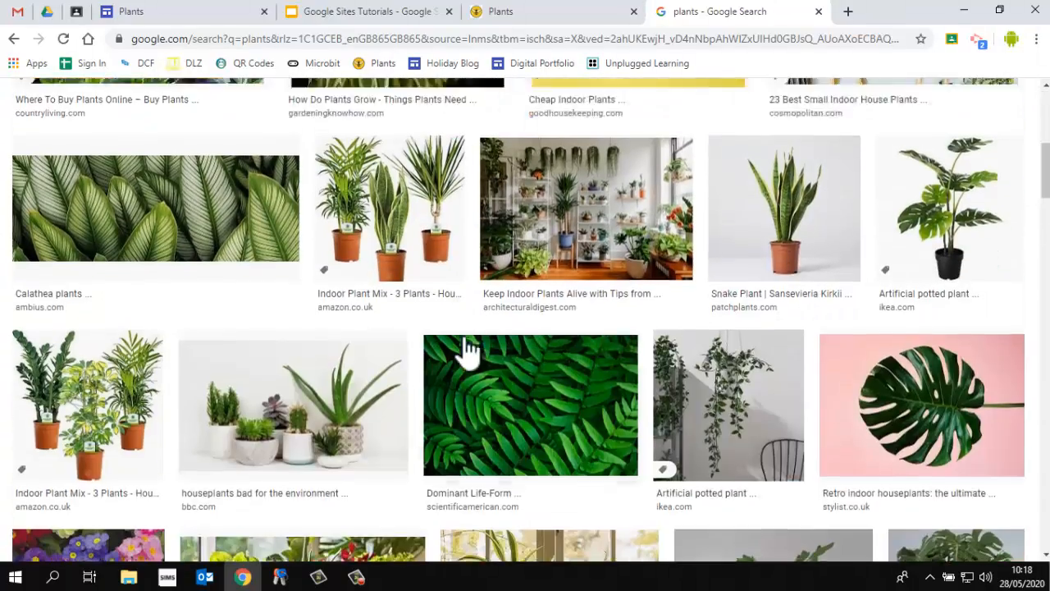
{"action": "scroll", "coordinate": [469, 351], "scroll_direction": "down", "scroll_amount": 13}
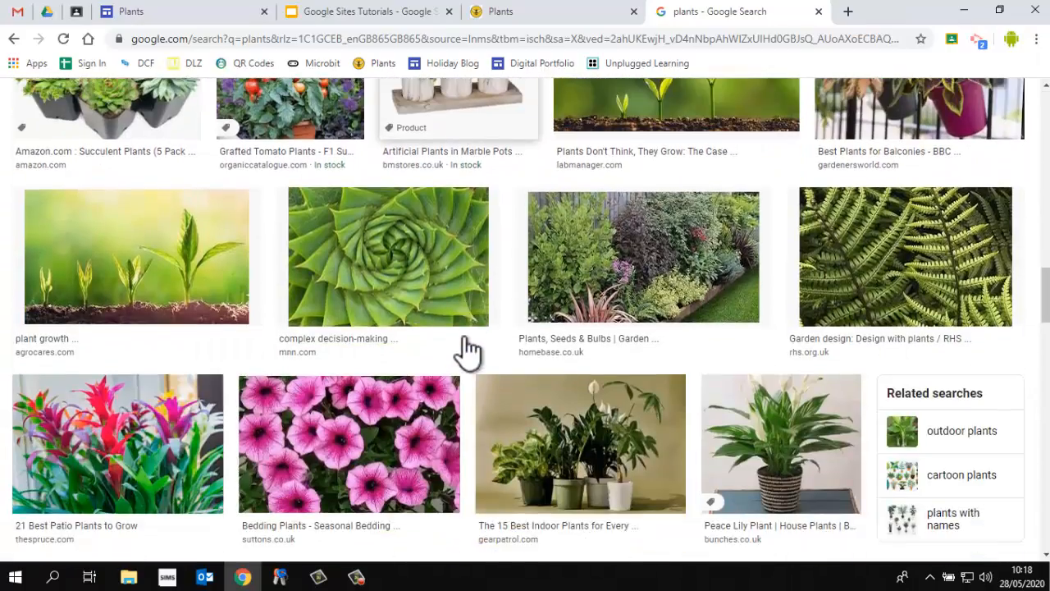
{"action": "scroll", "coordinate": [492, 351], "scroll_direction": "up", "scroll_amount": 4}
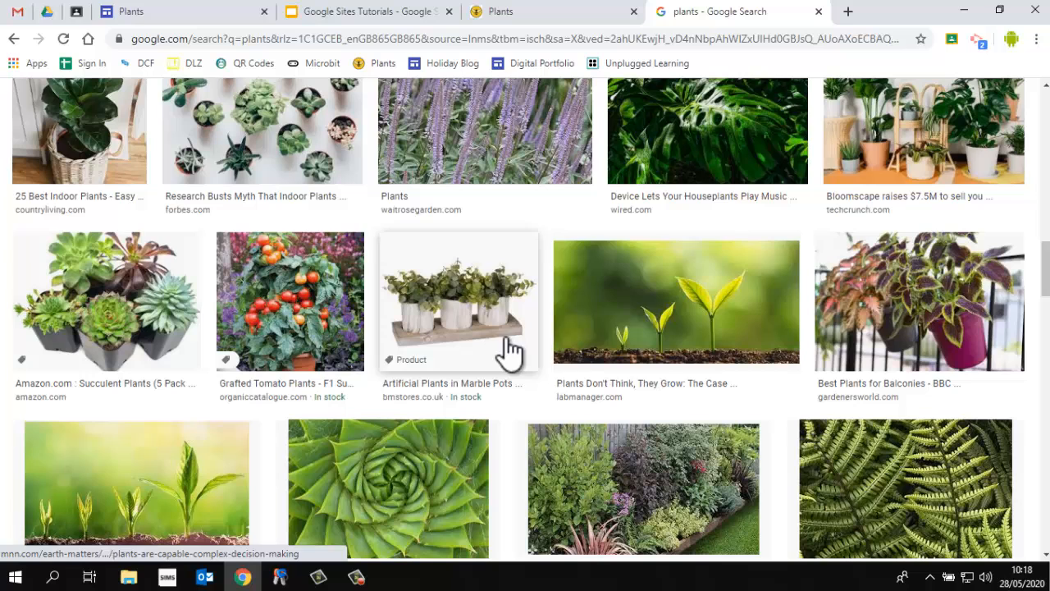
{"action": "left_click", "coordinate": [638, 304]}
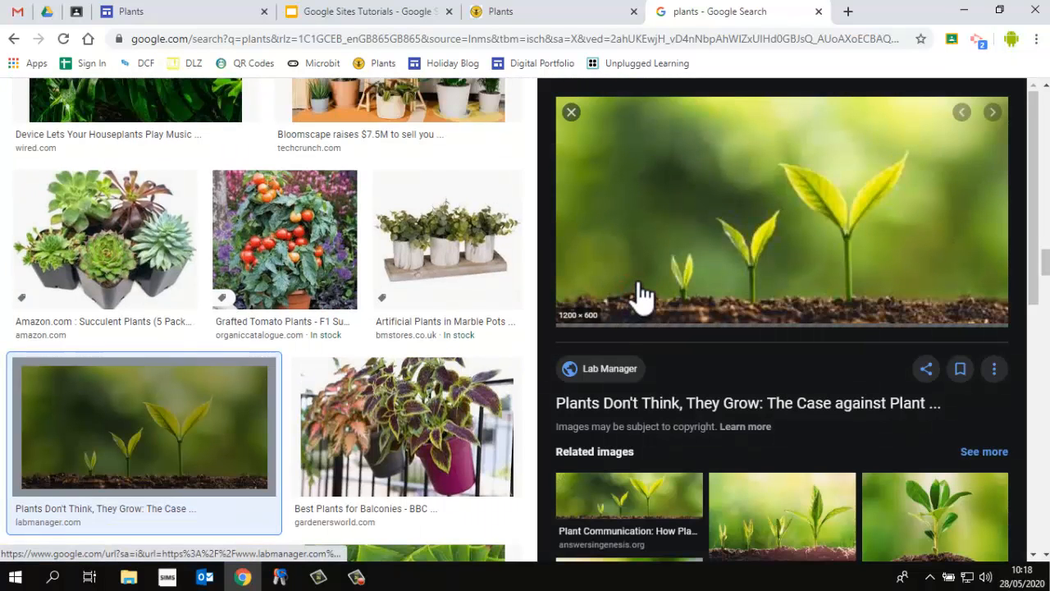
{"action": "right_click", "coordinate": [756, 189]}
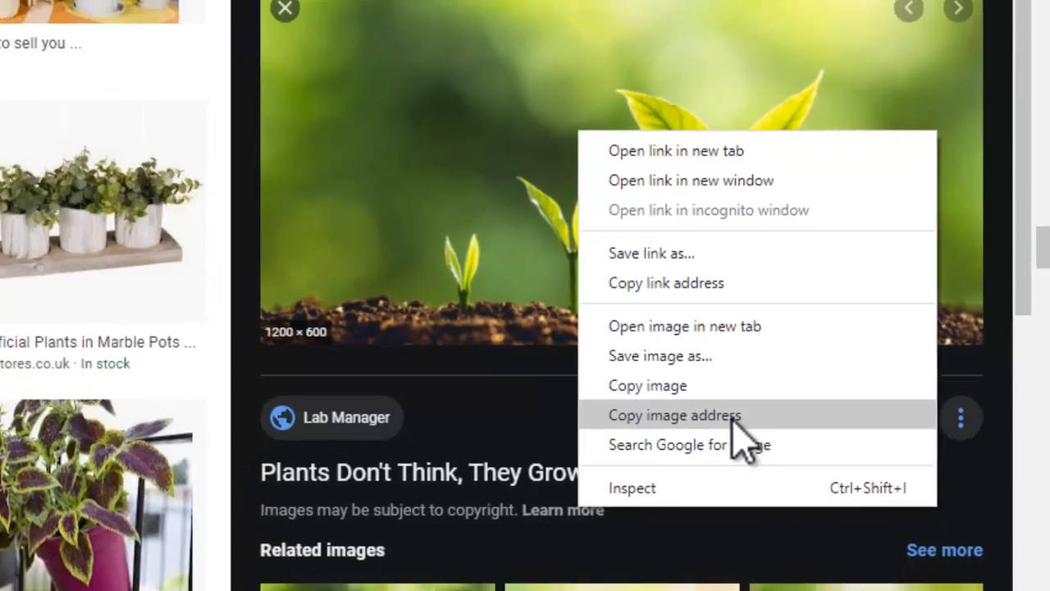
{"action": "left_click", "coordinate": [674, 443]}
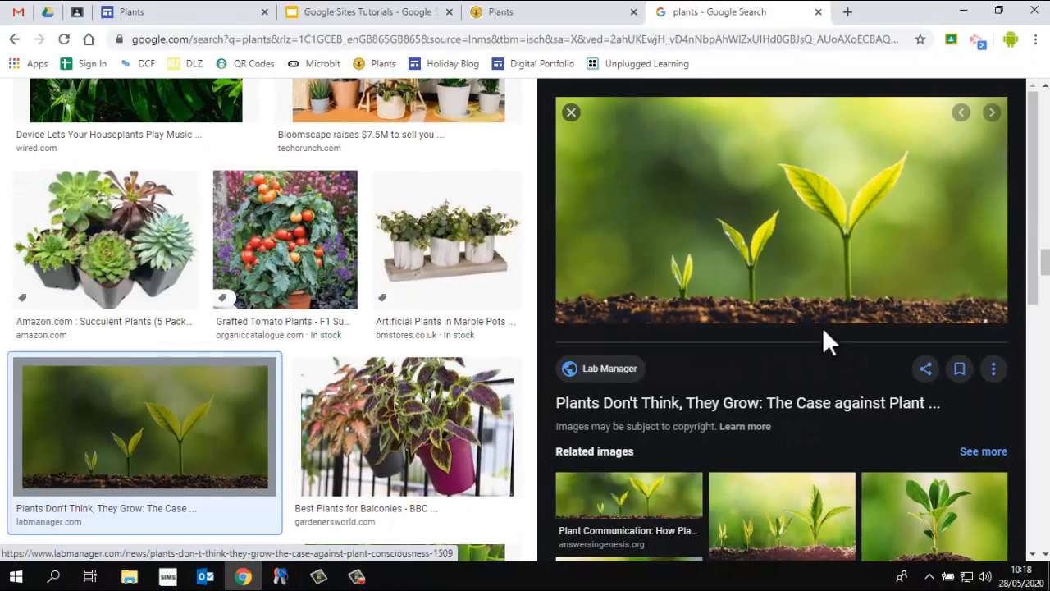
Back in the site editor, paste the copied seedling image URL and select it as the header image
{"action": "left_click", "coordinate": [202, 13]}
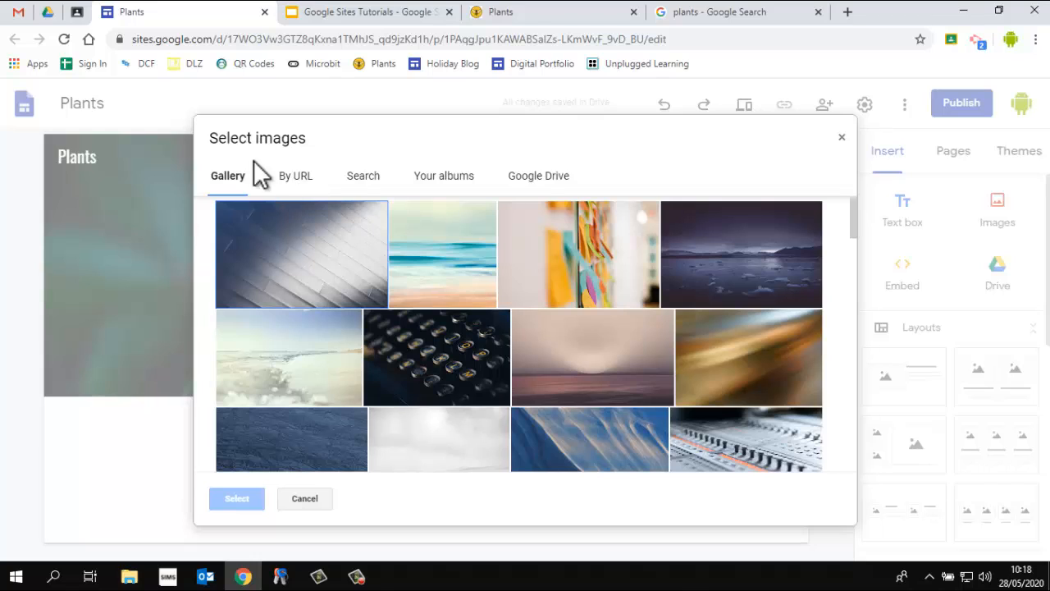
{"action": "left_click", "coordinate": [297, 179]}
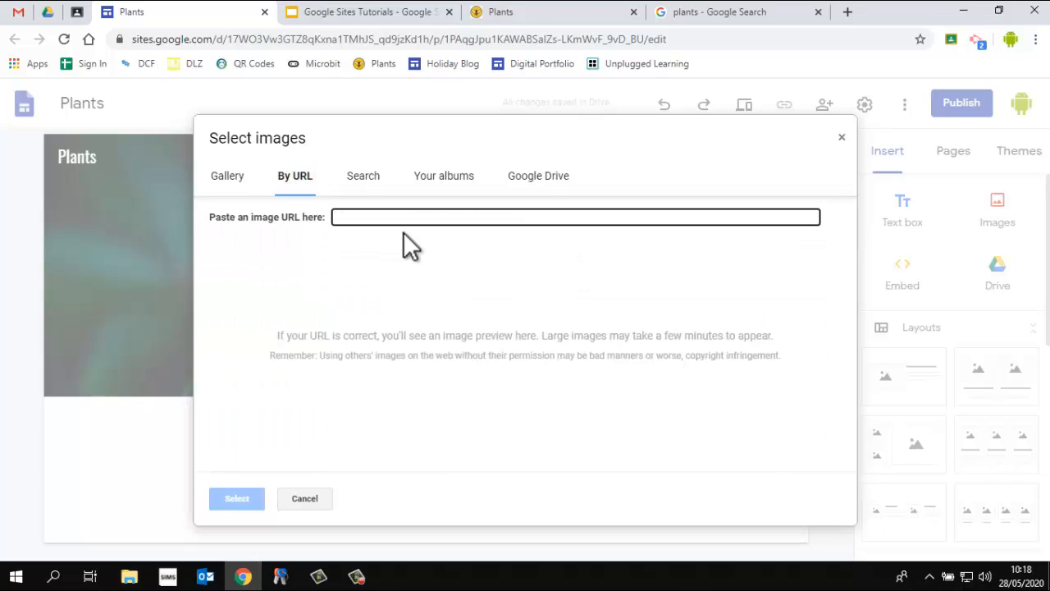
{"action": "key", "text": "ctrl+v"}
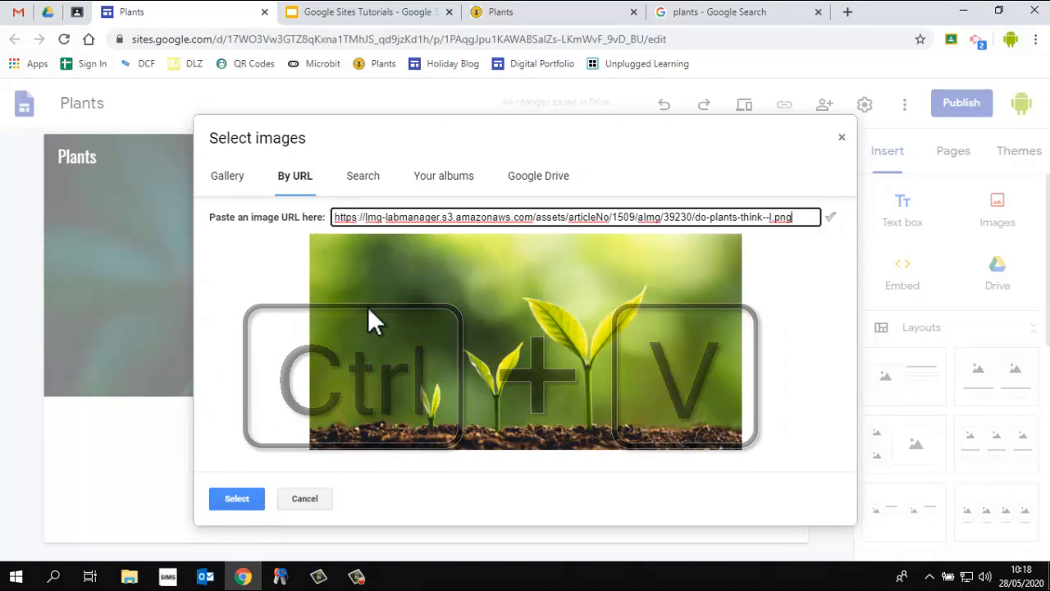
{"action": "left_click", "coordinate": [237, 498]}
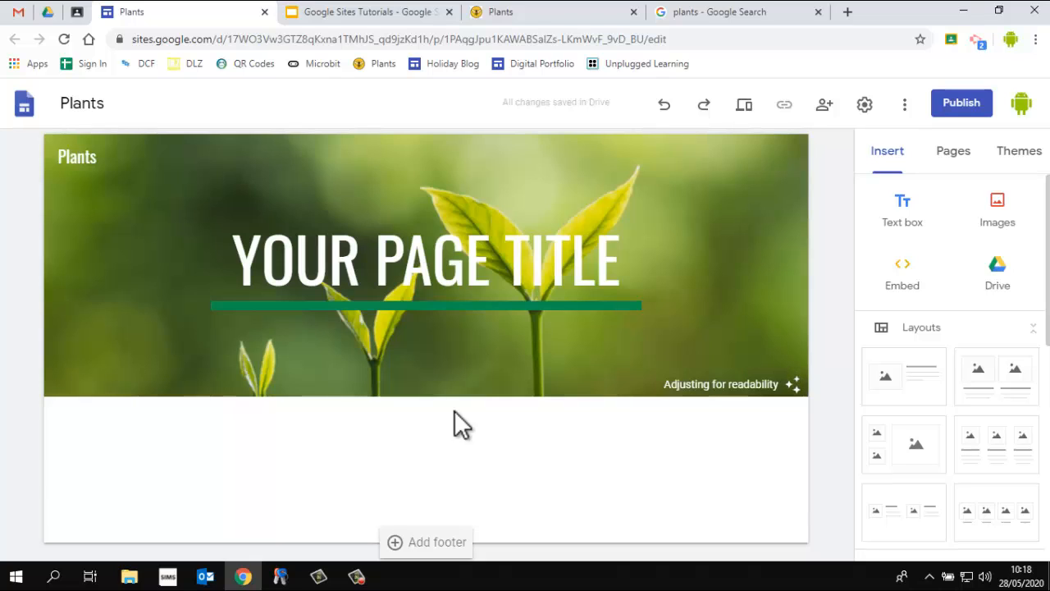
Look at the example site's Plant Parts page and the tutorials slideshow before returning to the editor
{"action": "left_click", "coordinate": [553, 12]}
{"action": "left_click", "coordinate": [866, 104]}
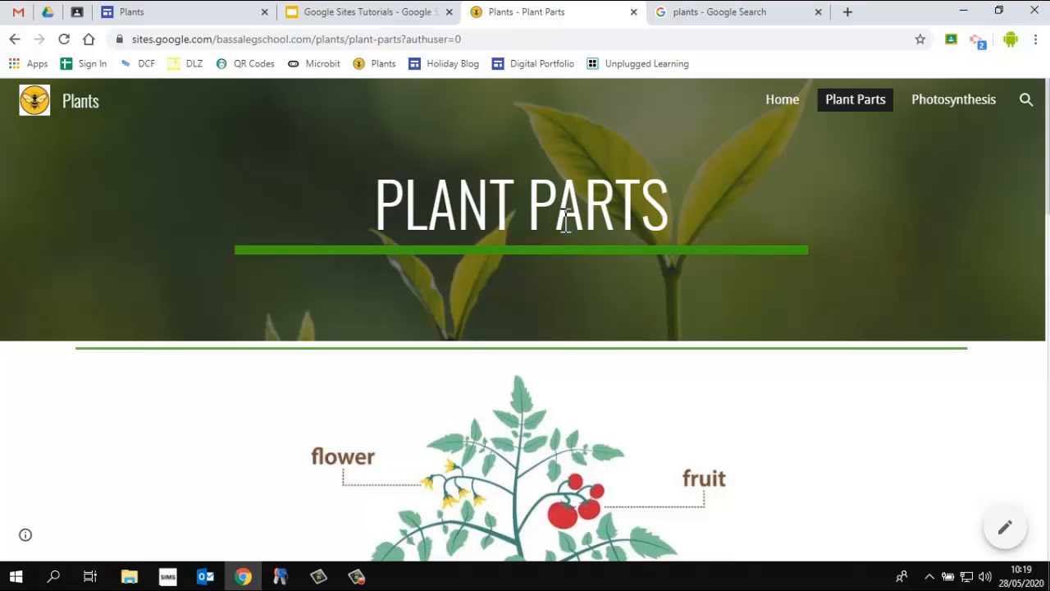
{"action": "left_click", "coordinate": [386, 21]}
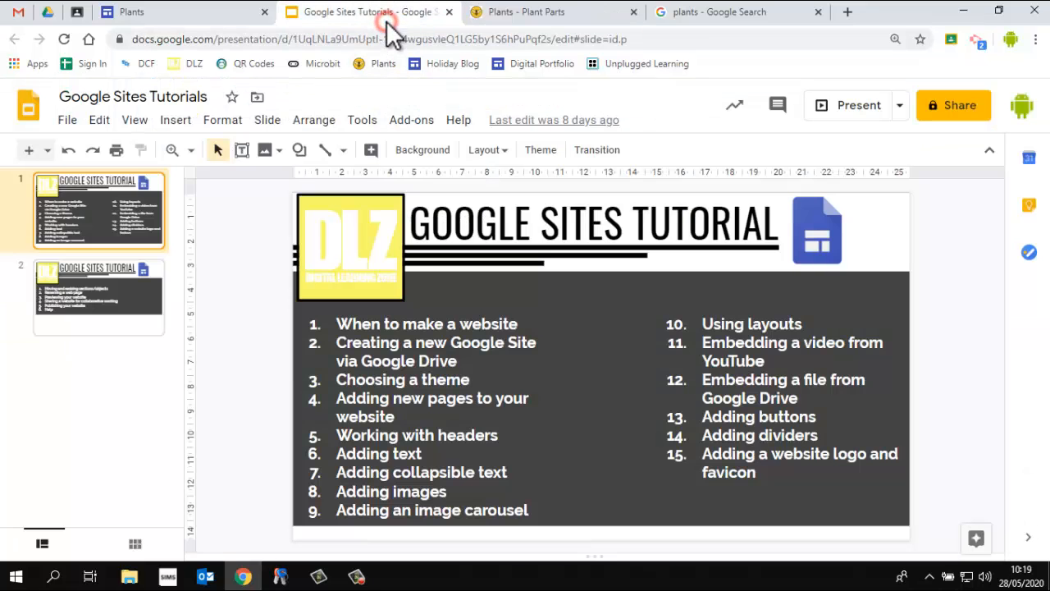
{"action": "left_click", "coordinate": [180, 12]}
Change the page title to PLANTS
{"action": "left_click", "coordinate": [352, 275]}
{"action": "double_click", "coordinate": [353, 274]}
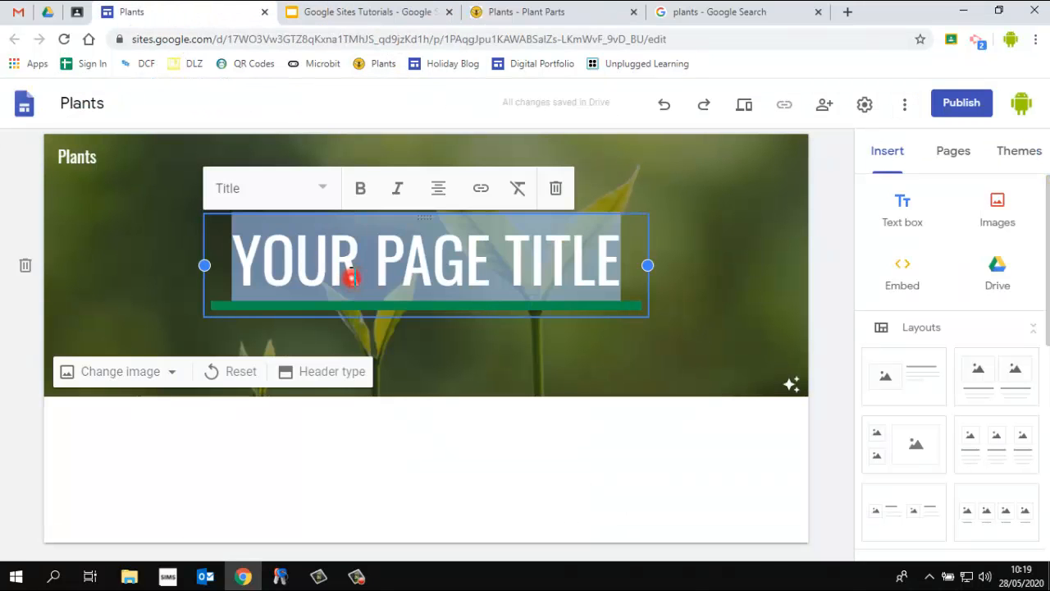
{"action": "type", "text": "PLANTS"}
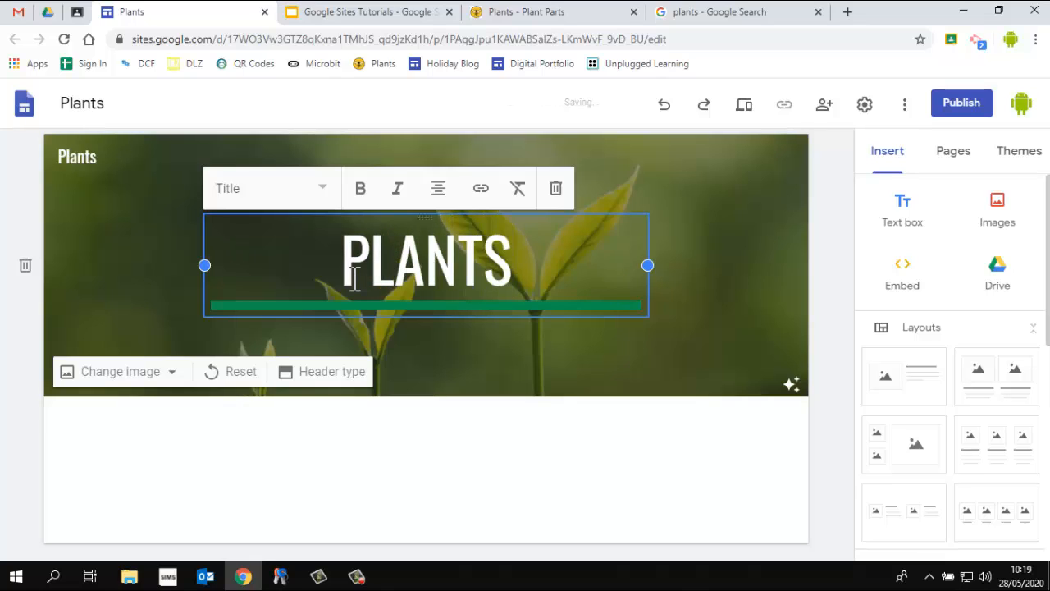
{"action": "left_click", "coordinate": [819, 223]}
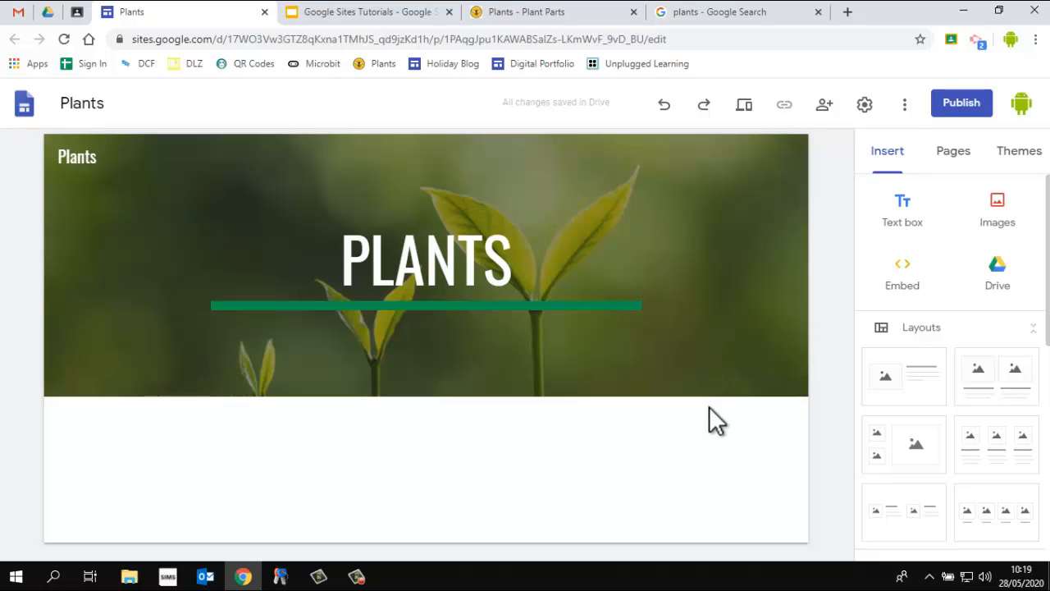
Insert a text box below the header reading PLANTS and apply the Title style to it
{"action": "left_click", "coordinate": [896, 211]}
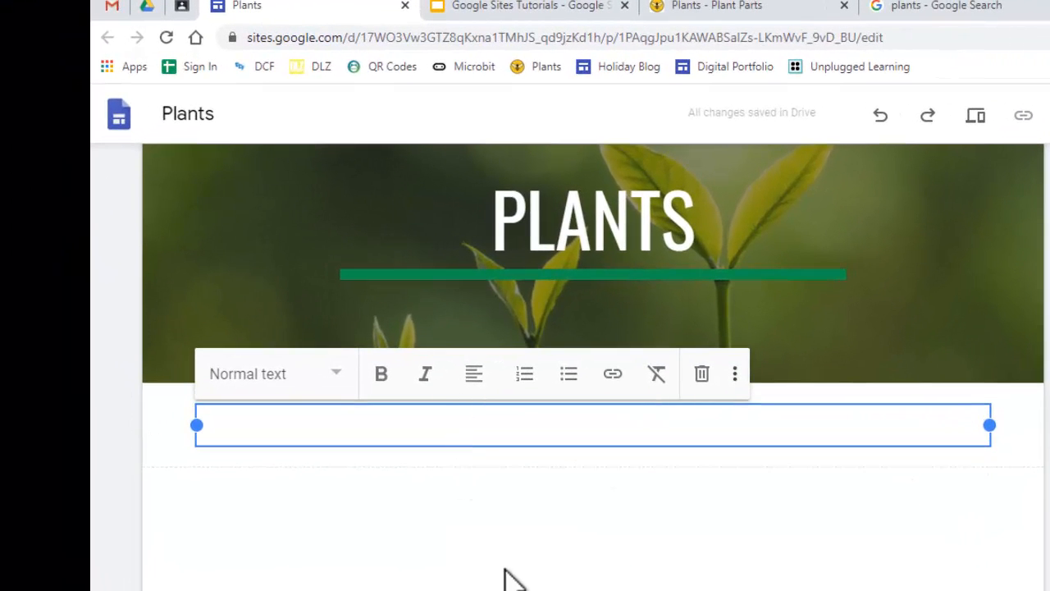
{"action": "type", "text": "PLANTS"}
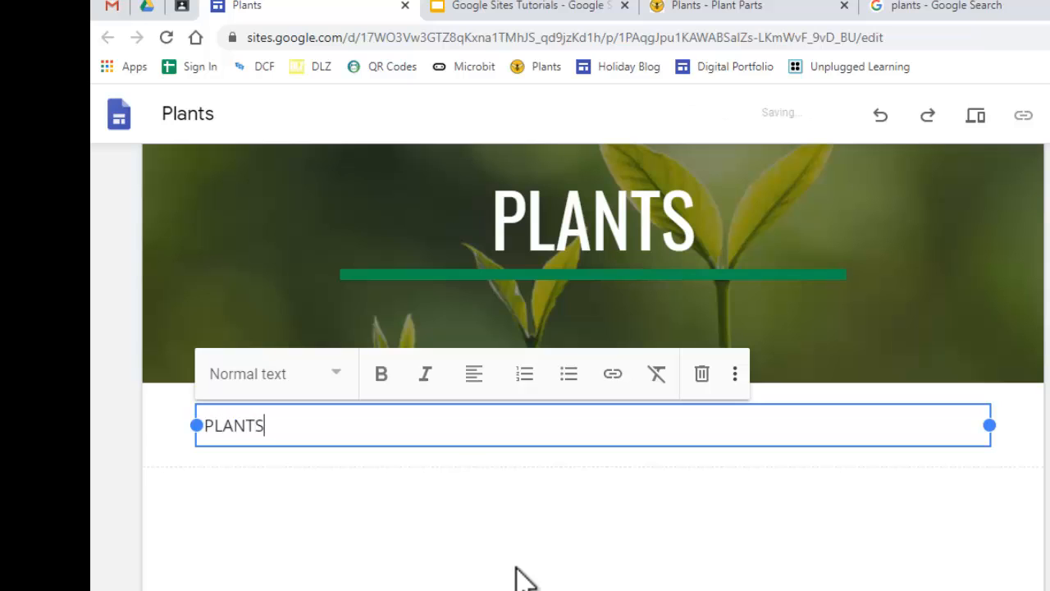
{"action": "left_click_drag", "start_coordinate": [279, 427], "coordinate": [106, 450]}
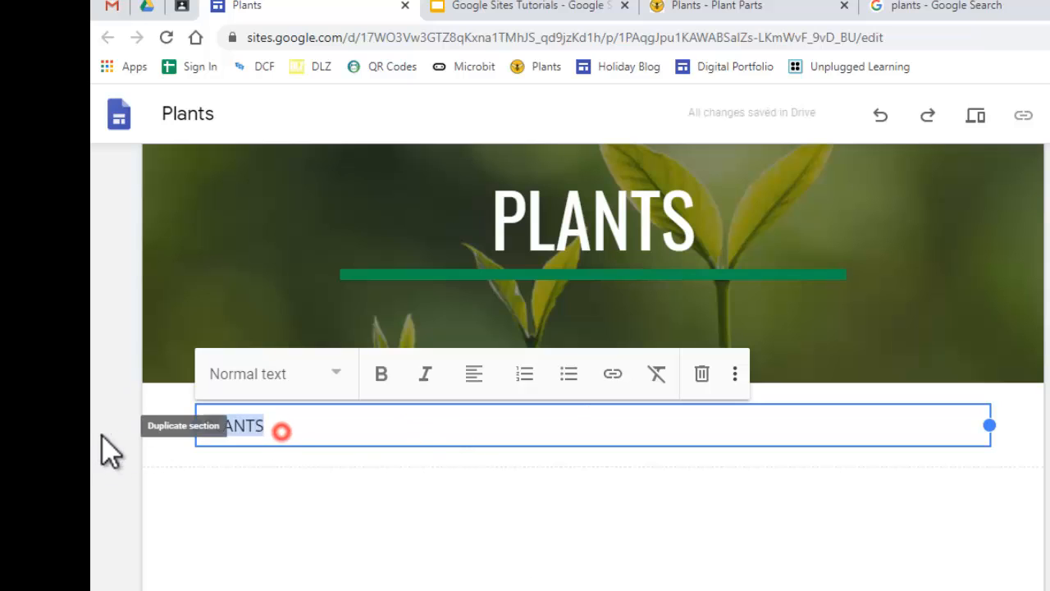
{"action": "left_click", "coordinate": [336, 375]}
{"action": "left_click", "coordinate": [270, 443]}
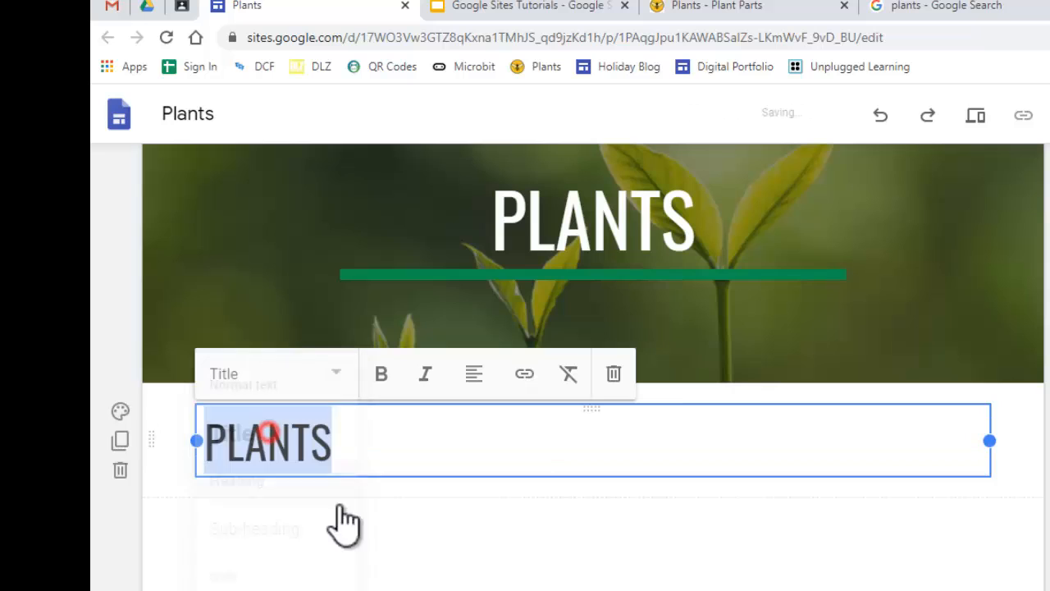
Centre the PLANTS text and give its section the Emphasis 2 background
{"action": "left_click", "coordinate": [474, 374]}
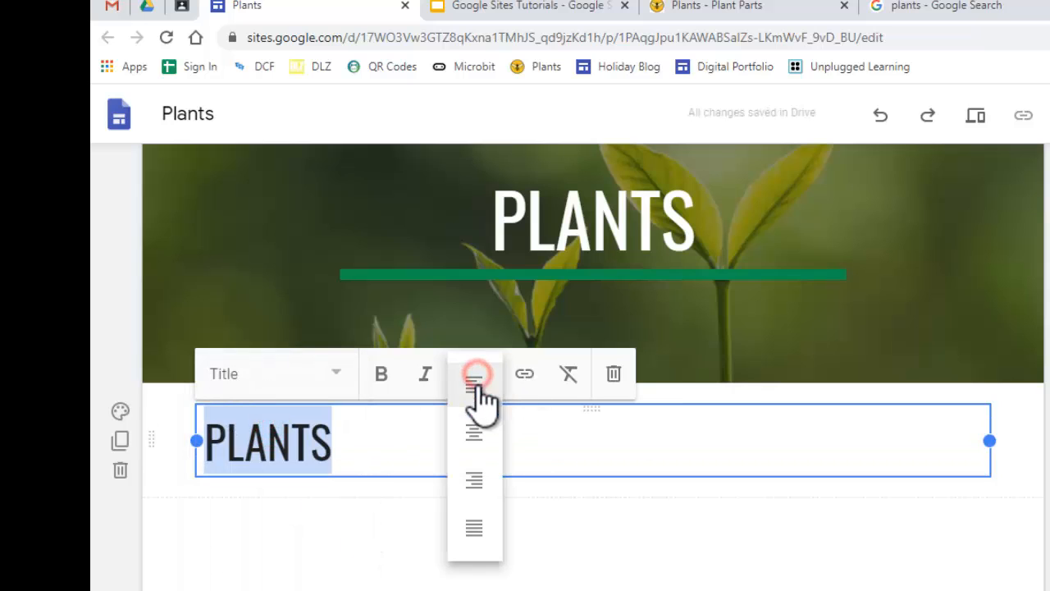
{"action": "left_click", "coordinate": [475, 431]}
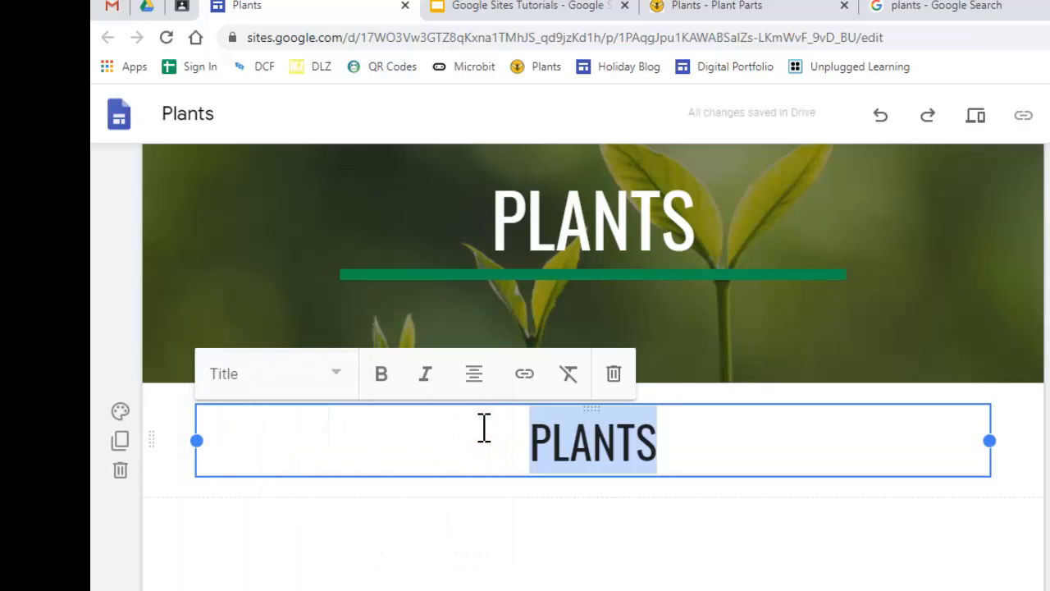
{"action": "left_click", "coordinate": [121, 415]}
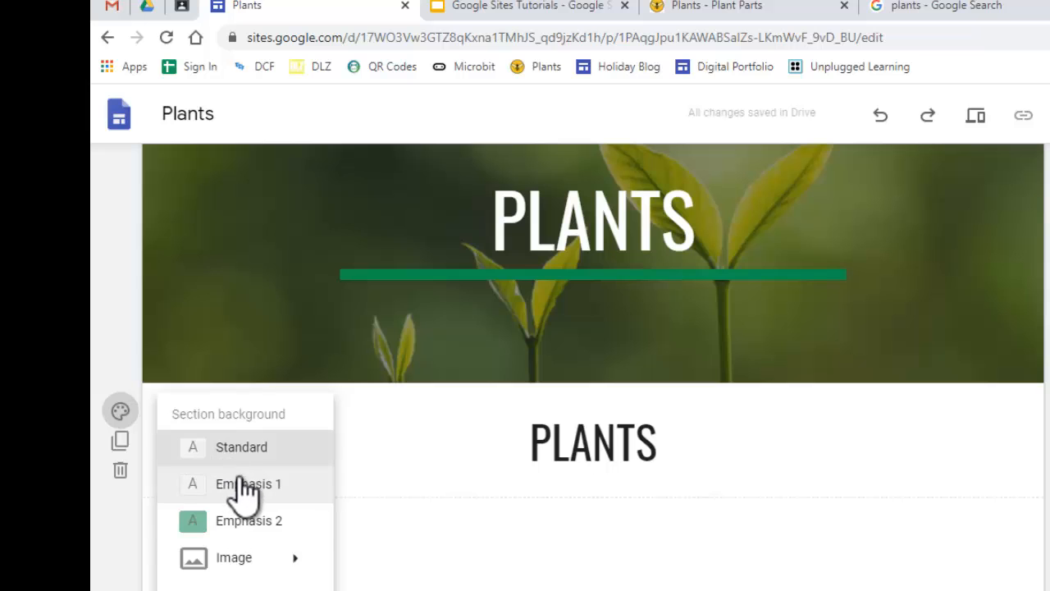
{"action": "left_click", "coordinate": [288, 525]}
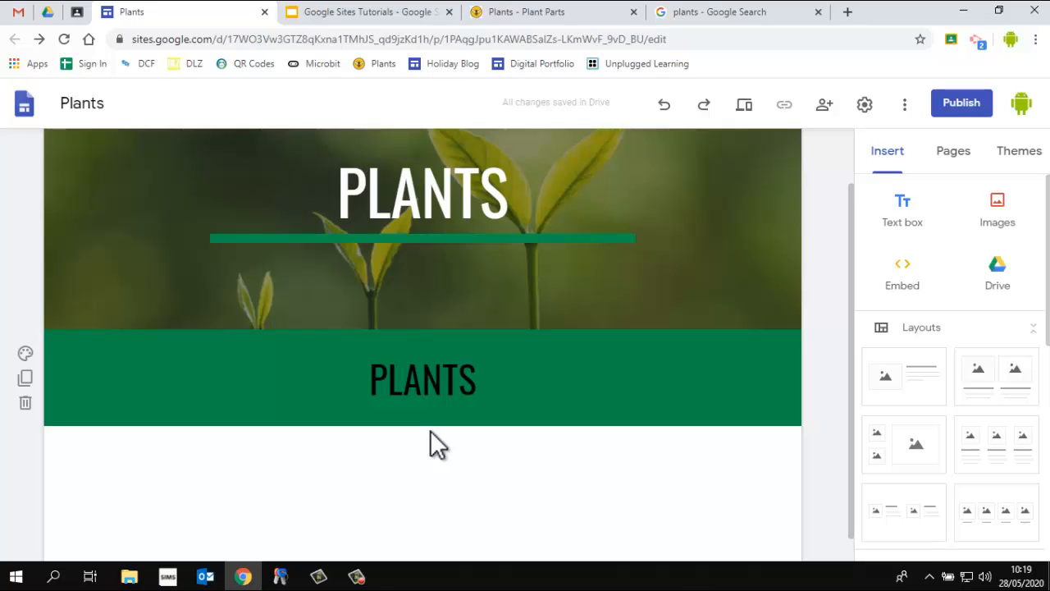
Delete the title text from the header image and set the header type to Banner
{"action": "left_click", "coordinate": [549, 220]}
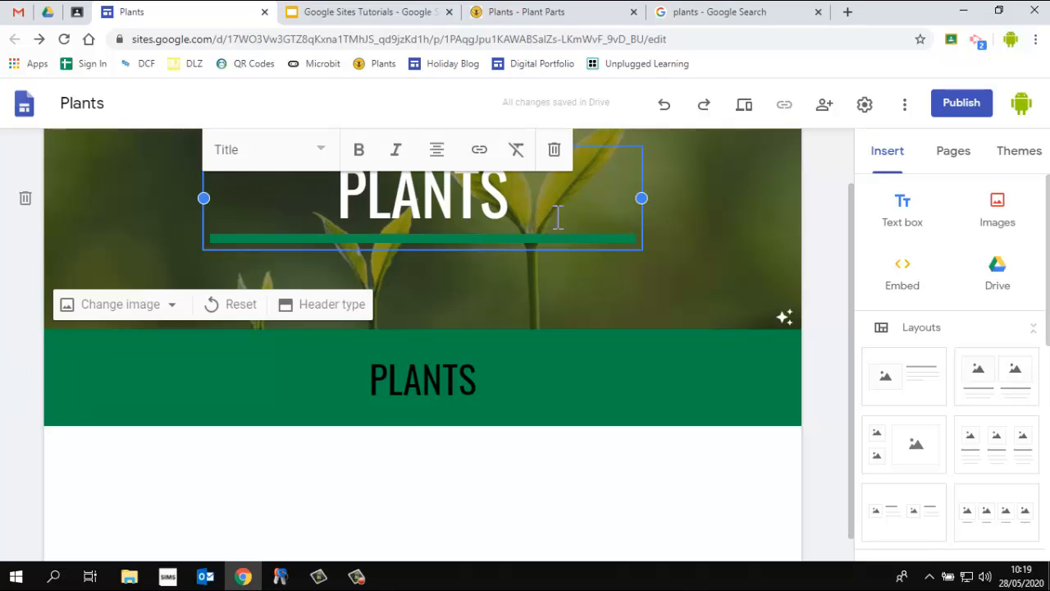
{"action": "left_click", "coordinate": [553, 150]}
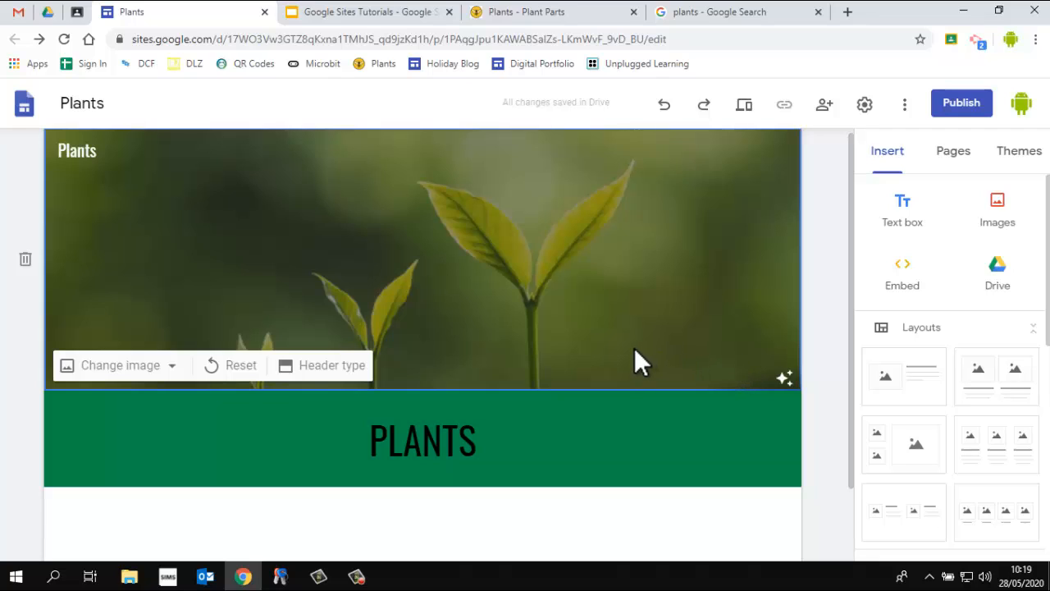
{"action": "left_click", "coordinate": [358, 368]}
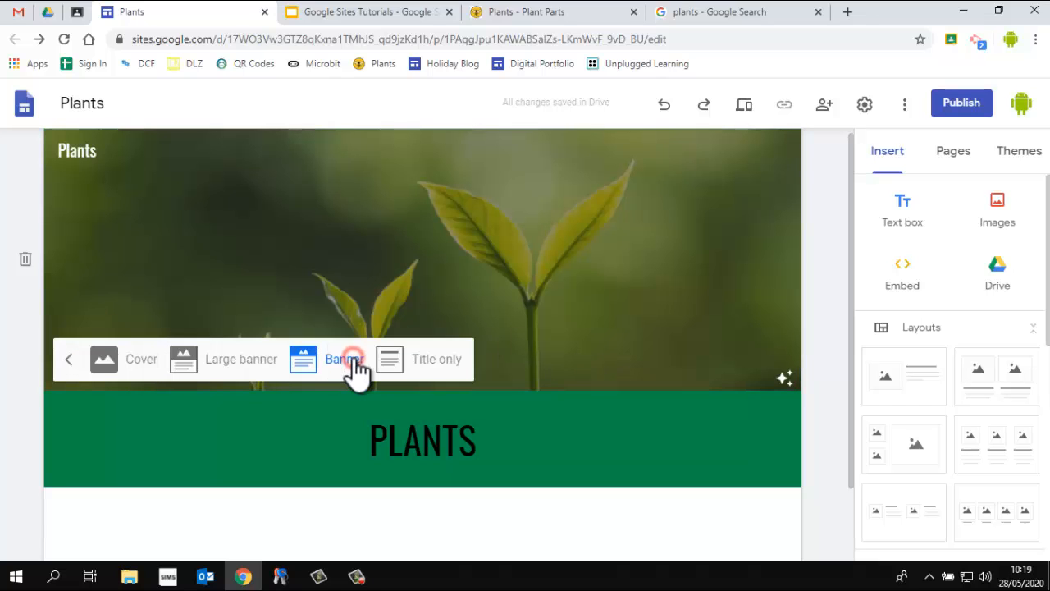
{"action": "left_click", "coordinate": [129, 375]}
{"action": "scroll", "coordinate": [589, 312], "scroll_direction": "down", "scroll_amount": 3}
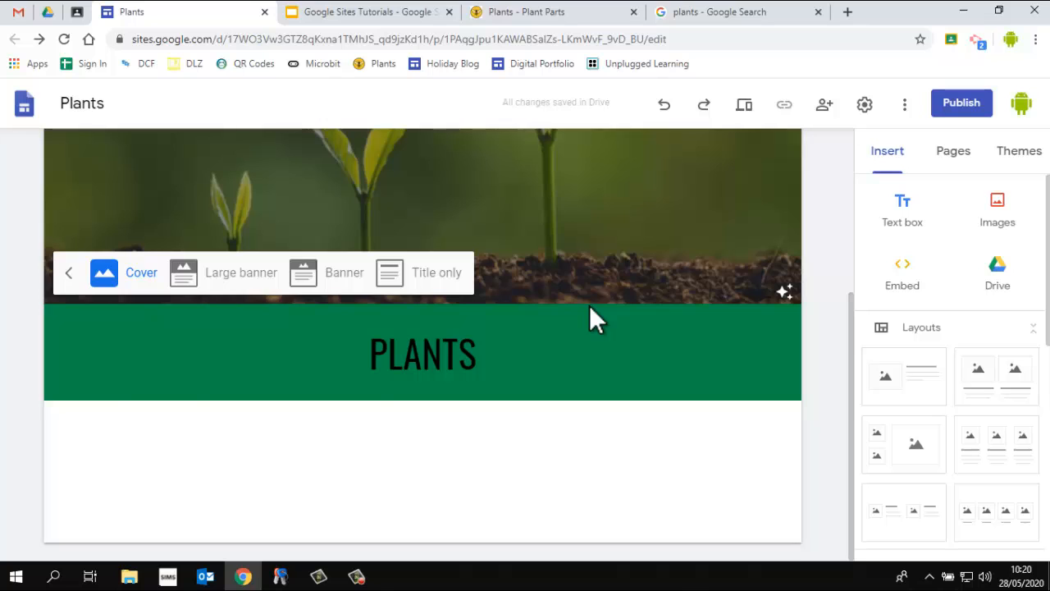
{"action": "scroll", "coordinate": [590, 305], "scroll_direction": "up", "scroll_amount": 3}
{"action": "scroll", "coordinate": [592, 306], "scroll_direction": "down", "scroll_amount": 3}
{"action": "scroll", "coordinate": [592, 305], "scroll_direction": "up", "scroll_amount": 3}
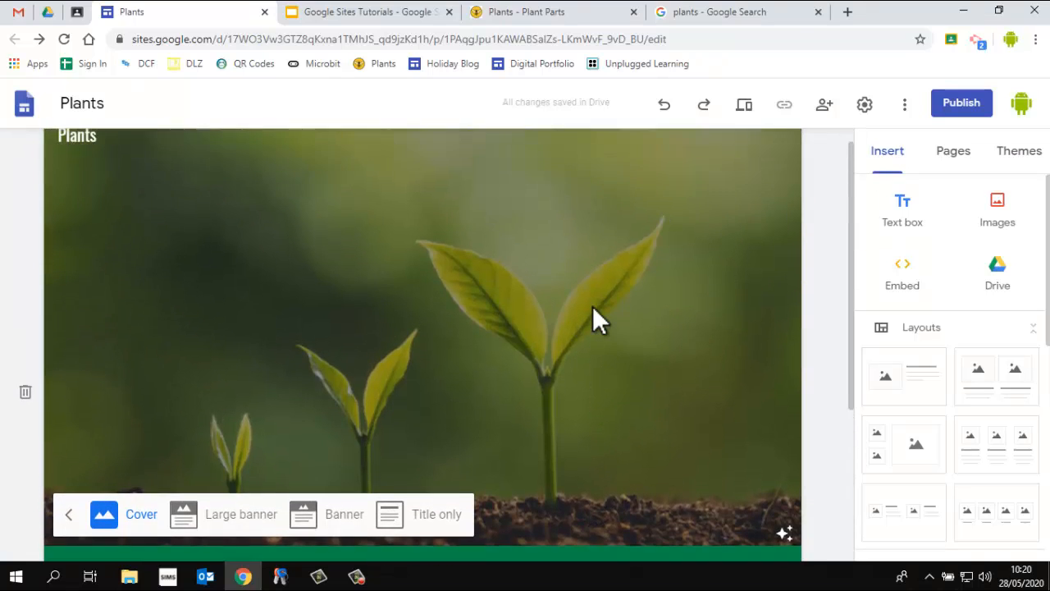
{"action": "left_click", "coordinate": [245, 533]}
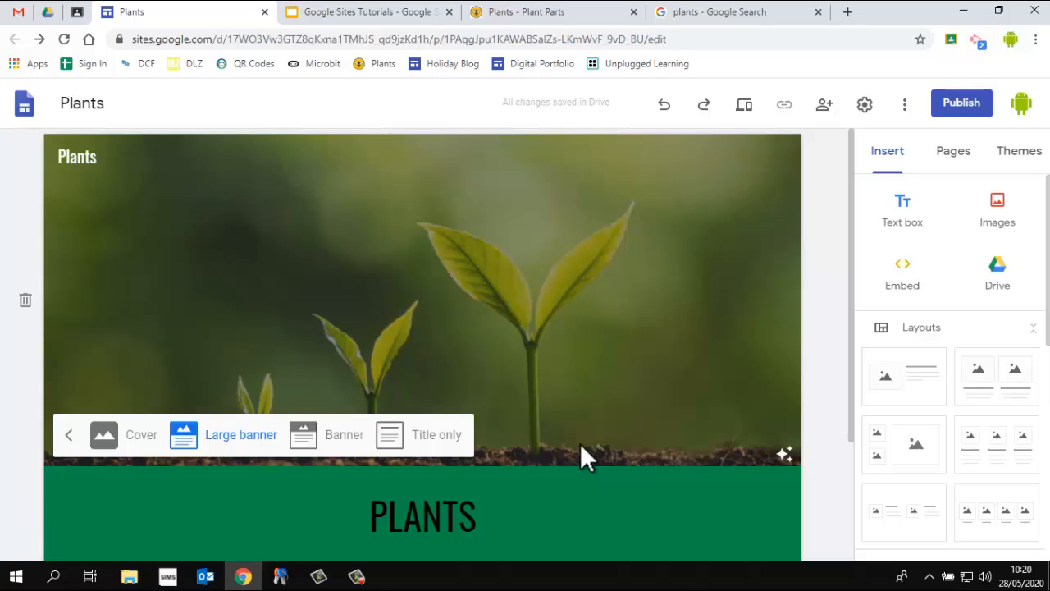
{"action": "left_click", "coordinate": [344, 445]}
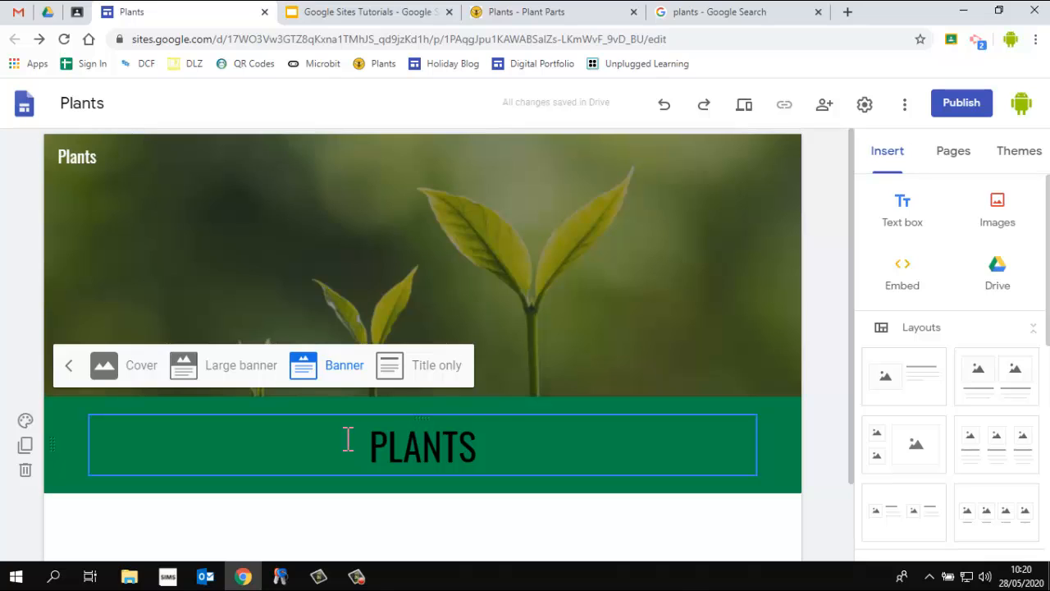
{"action": "left_click", "coordinate": [447, 367]}
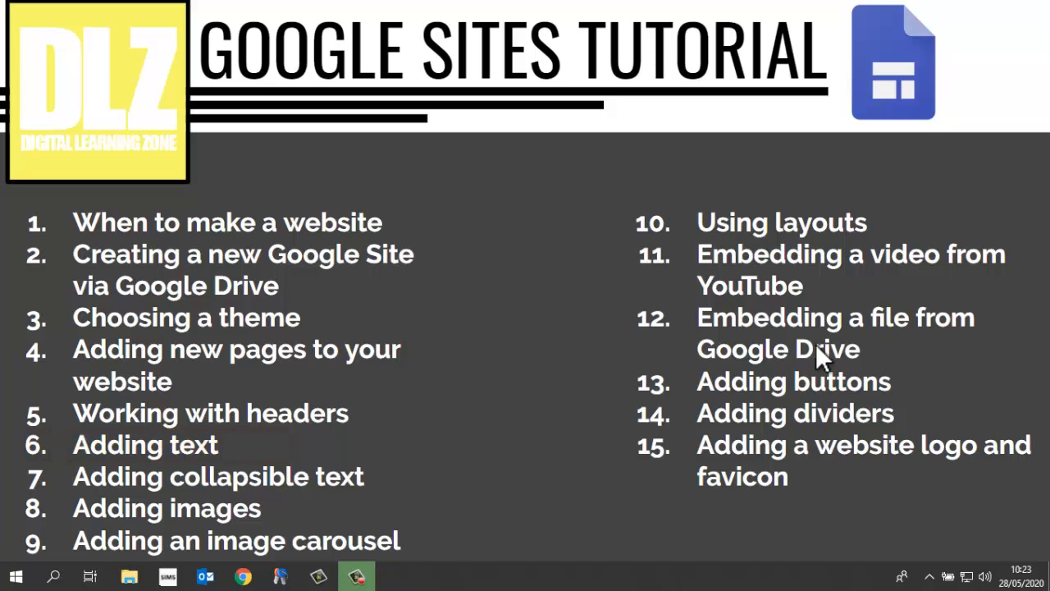
Review the example site's Home and Plant Parts pages
{"action": "left_click", "coordinate": [610, 549]}
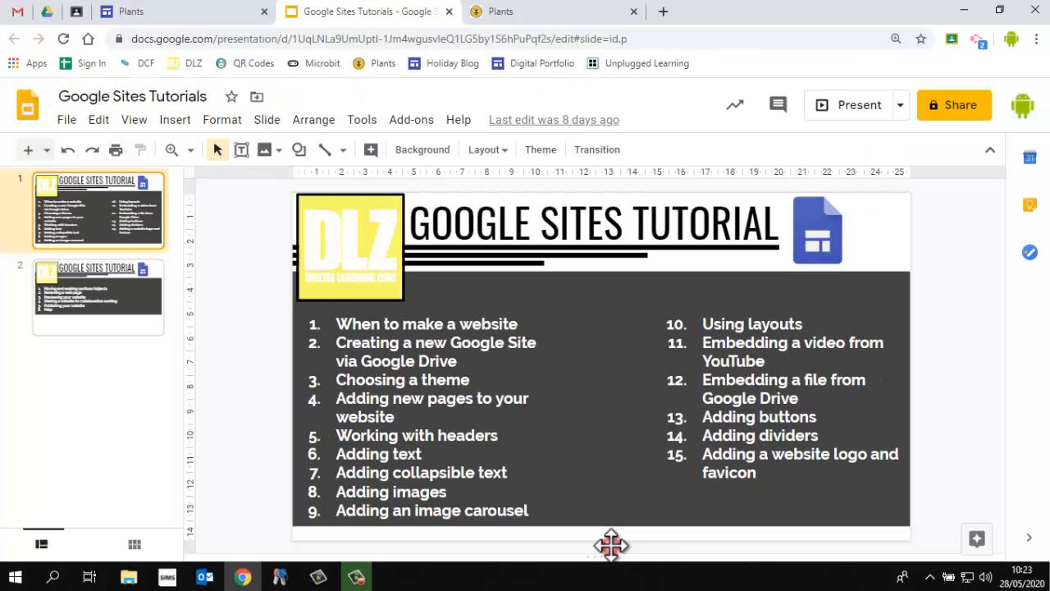
{"action": "left_click", "coordinate": [560, 12]}
{"action": "scroll", "coordinate": [476, 413], "scroll_direction": "down", "scroll_amount": 5}
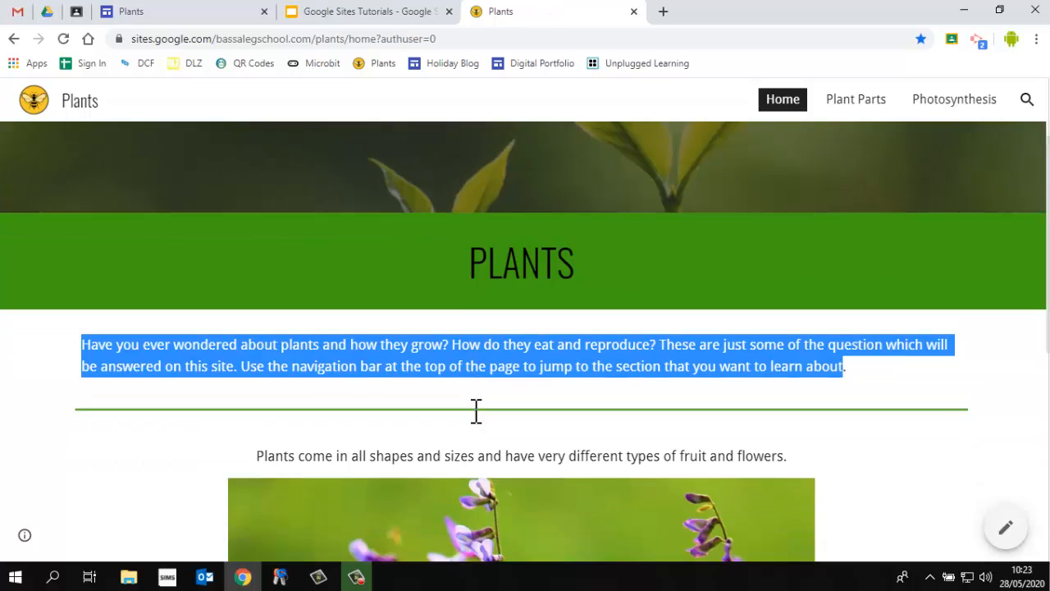
{"action": "scroll", "coordinate": [476, 422], "scroll_direction": "up", "scroll_amount": 5}
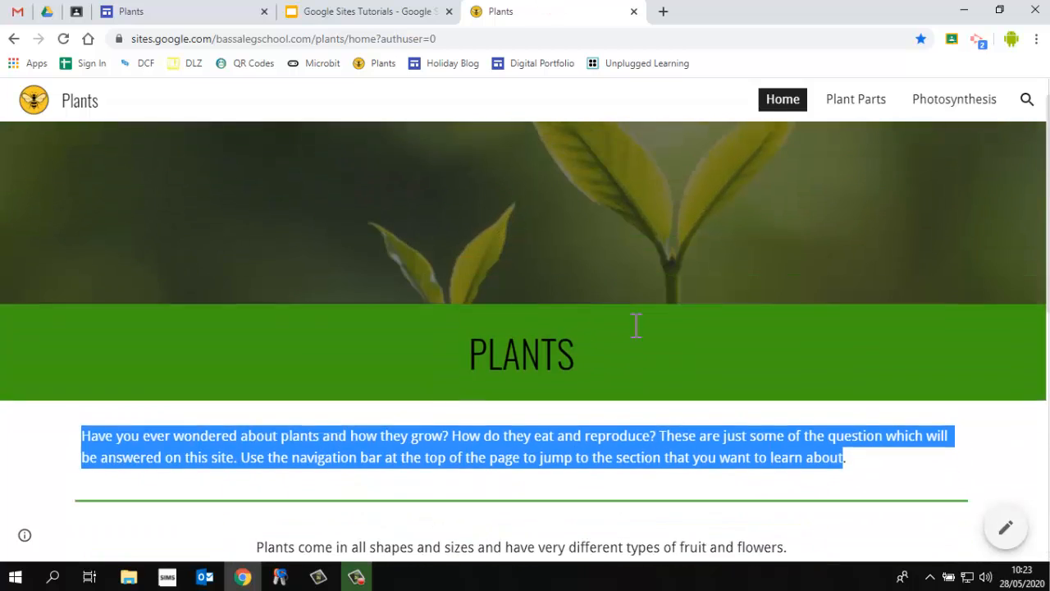
{"action": "left_click", "coordinate": [854, 105]}
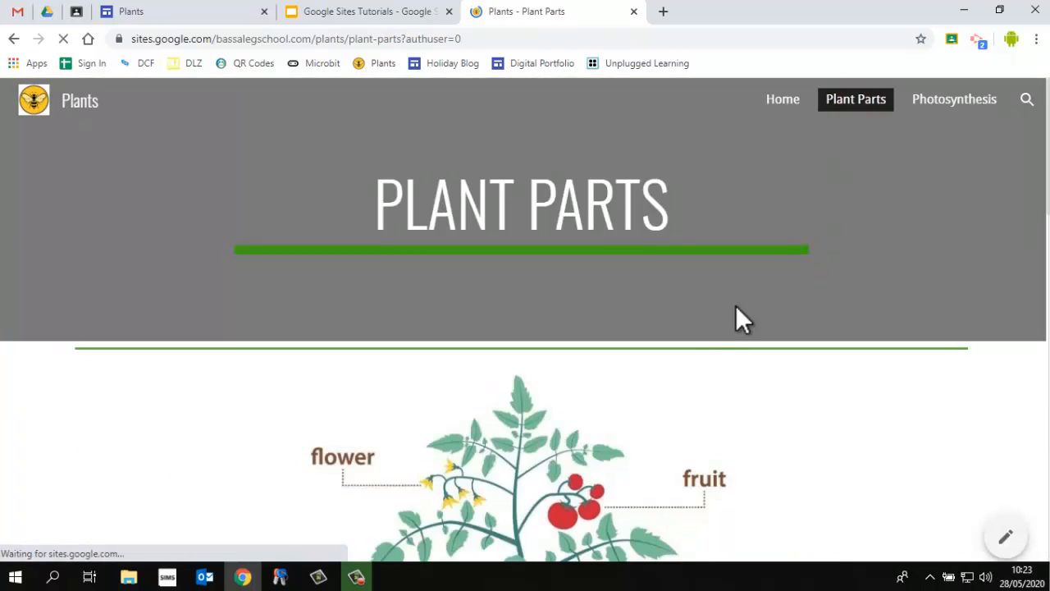
{"action": "scroll", "coordinate": [736, 317], "scroll_direction": "down", "scroll_amount": 8}
{"action": "scroll", "coordinate": [652, 369], "scroll_direction": "up", "scroll_amount": 8}
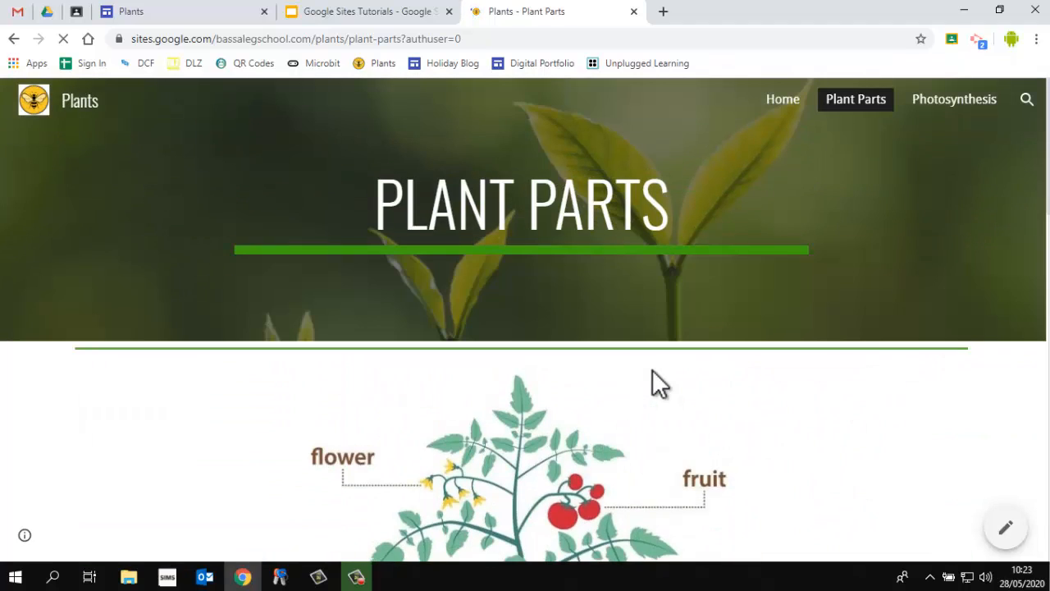
{"action": "scroll", "coordinate": [652, 370], "scroll_direction": "down", "scroll_amount": 8}
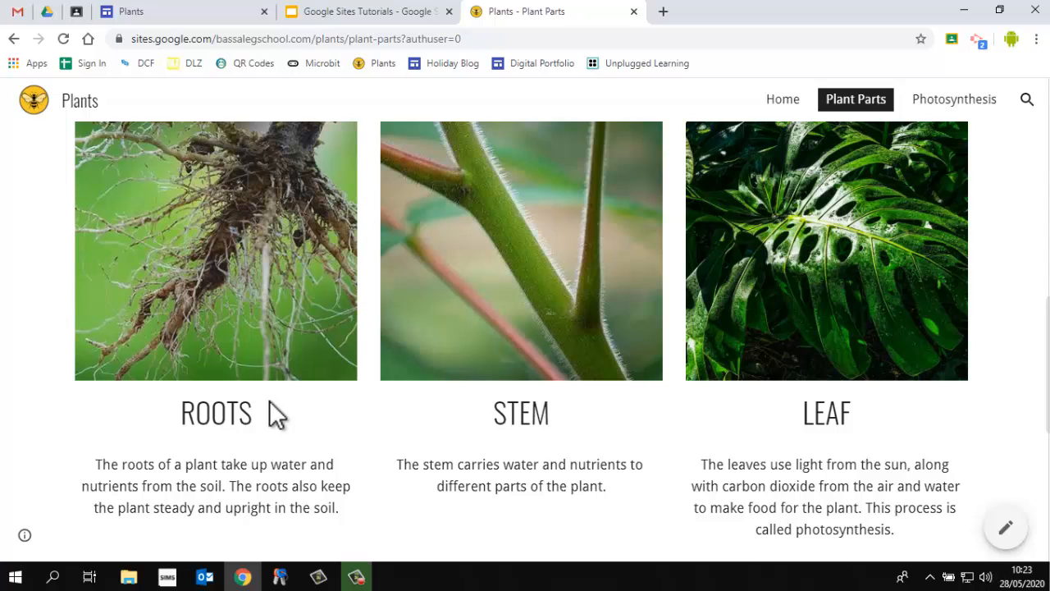
{"action": "scroll", "coordinate": [238, 390], "scroll_direction": "up", "scroll_amount": 8}
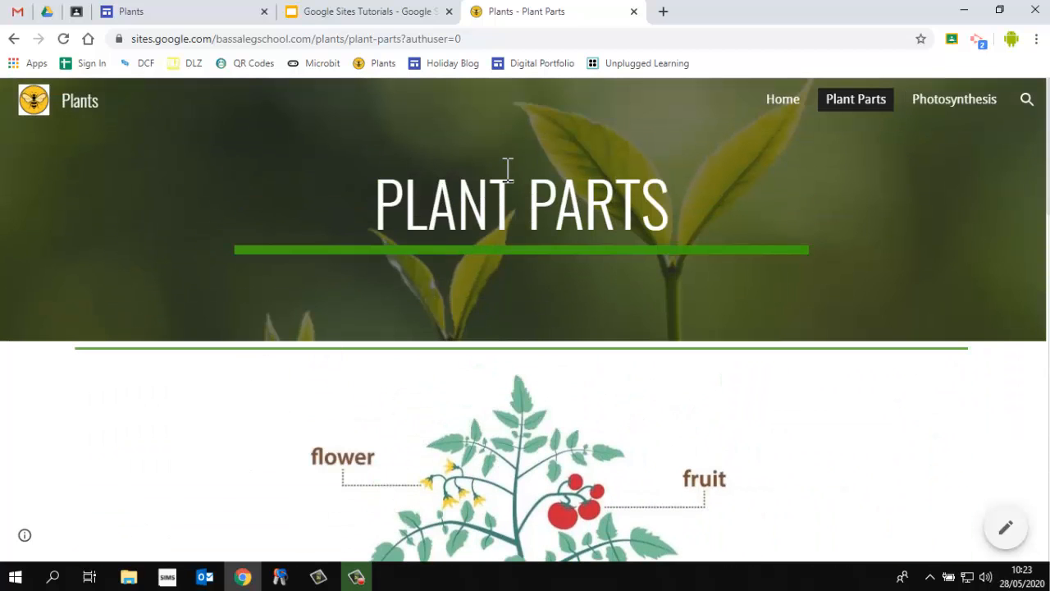
{"action": "left_click", "coordinate": [781, 105]}
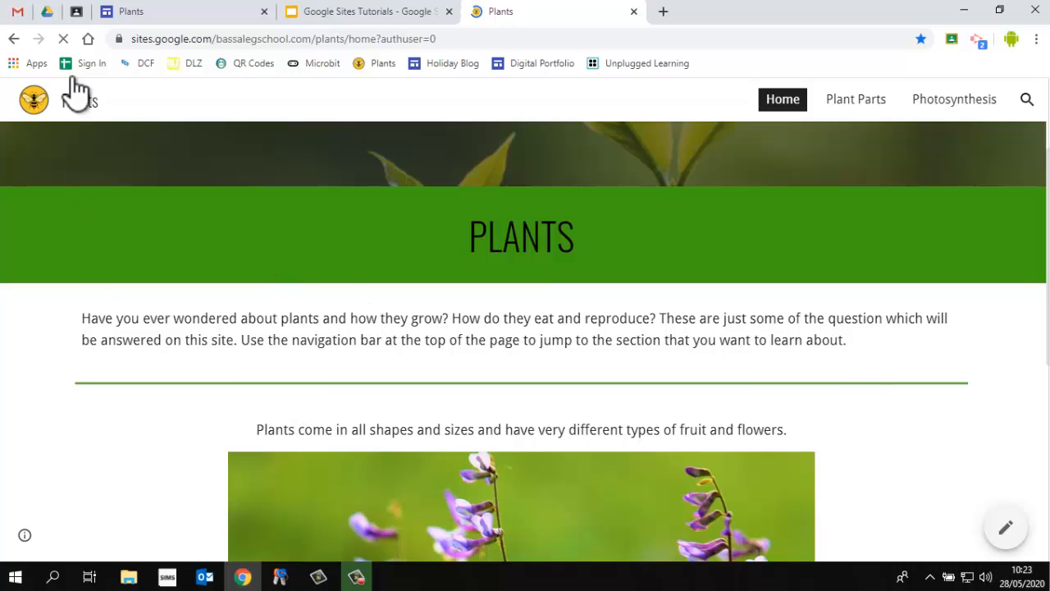
Back in the site editor, add a text box below PLANTS and paste the copied introduction paragraph
{"action": "left_click", "coordinate": [201, 11]}
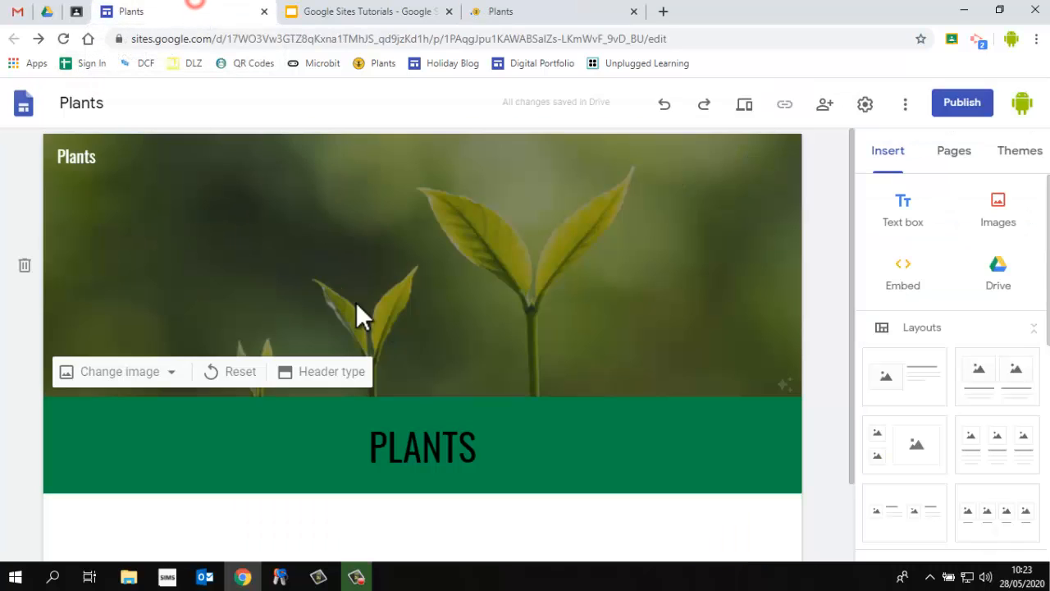
{"action": "left_click", "coordinate": [902, 209]}
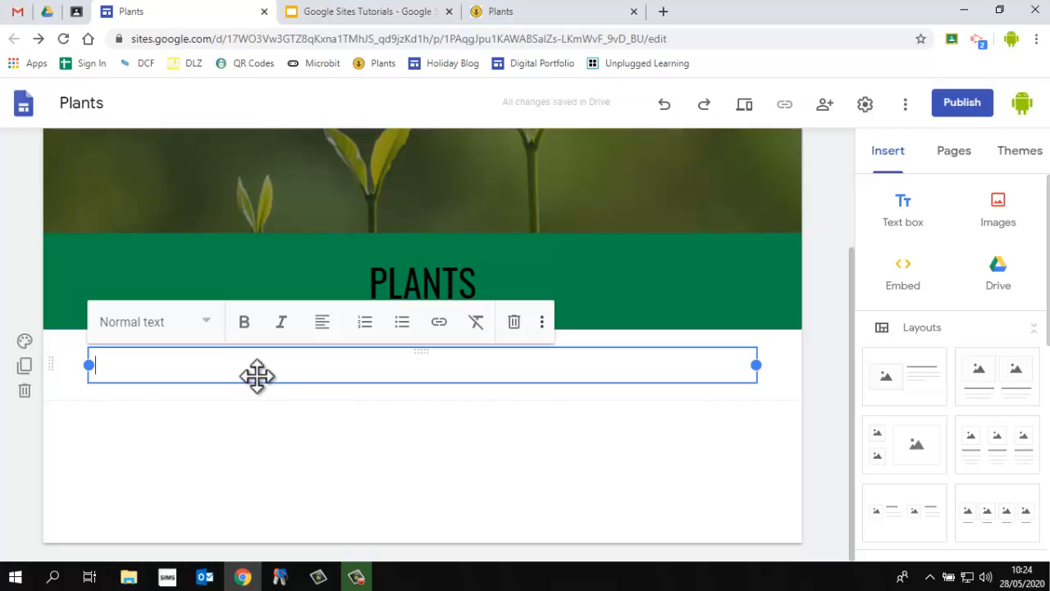
{"action": "type", "text": "Have you ever wondered about plants and how they grow? How do they eat and reproduce? These are just some of the question which will be answered on this site. Use the navigation bar at the top of the page to jump to the section that you want to learn about"}
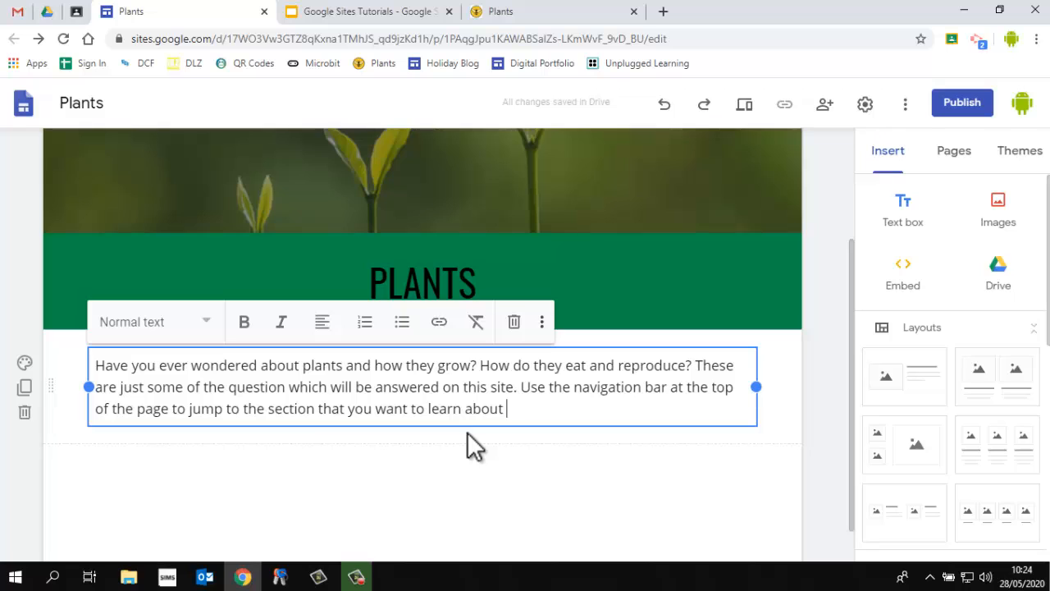
Try the Title, Heading, Sub-heading and Small styles on the introduction paragraph before restoring Normal text
{"action": "left_click_drag", "start_coordinate": [517, 409], "coordinate": [90, 347]}
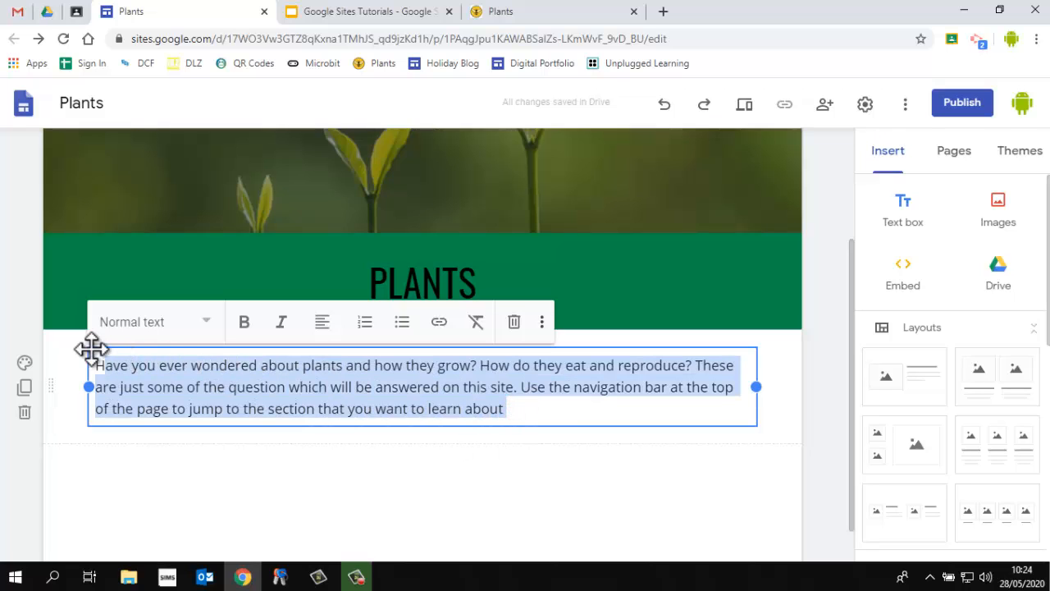
{"action": "left_click", "coordinate": [164, 324]}
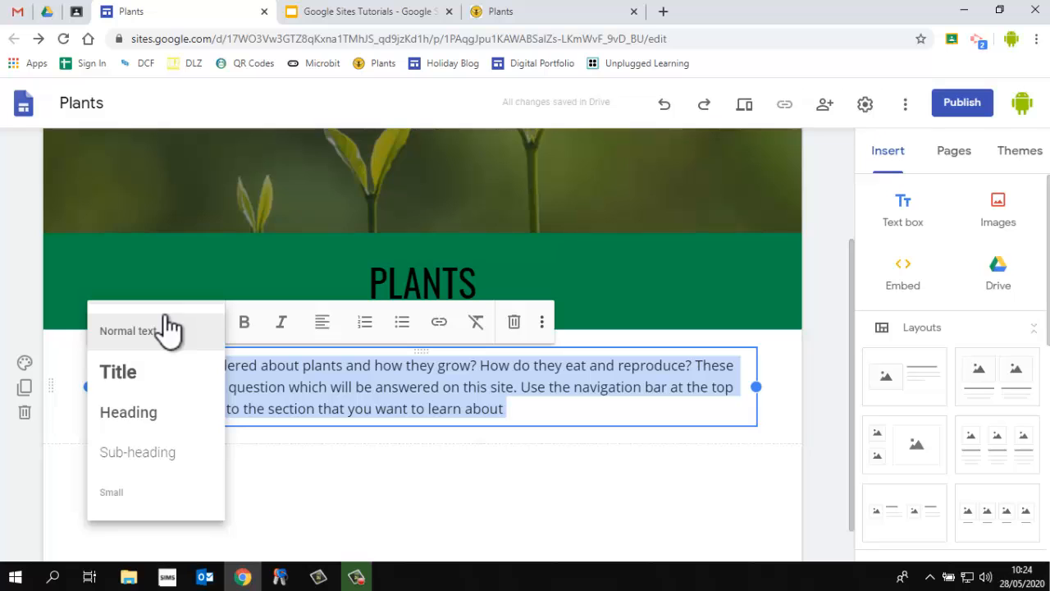
{"action": "left_click", "coordinate": [128, 370]}
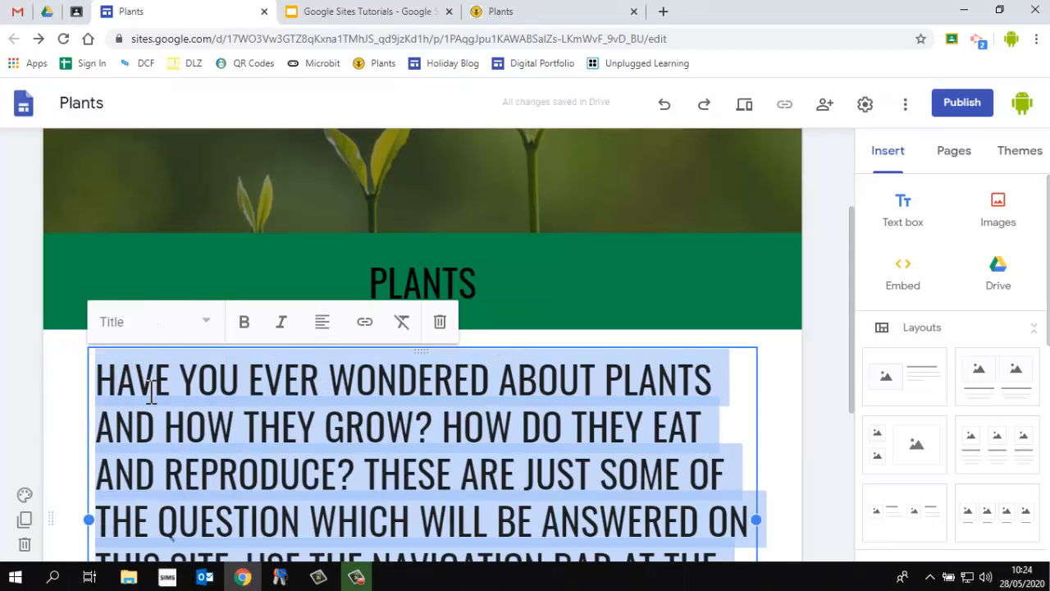
{"action": "left_click", "coordinate": [206, 324]}
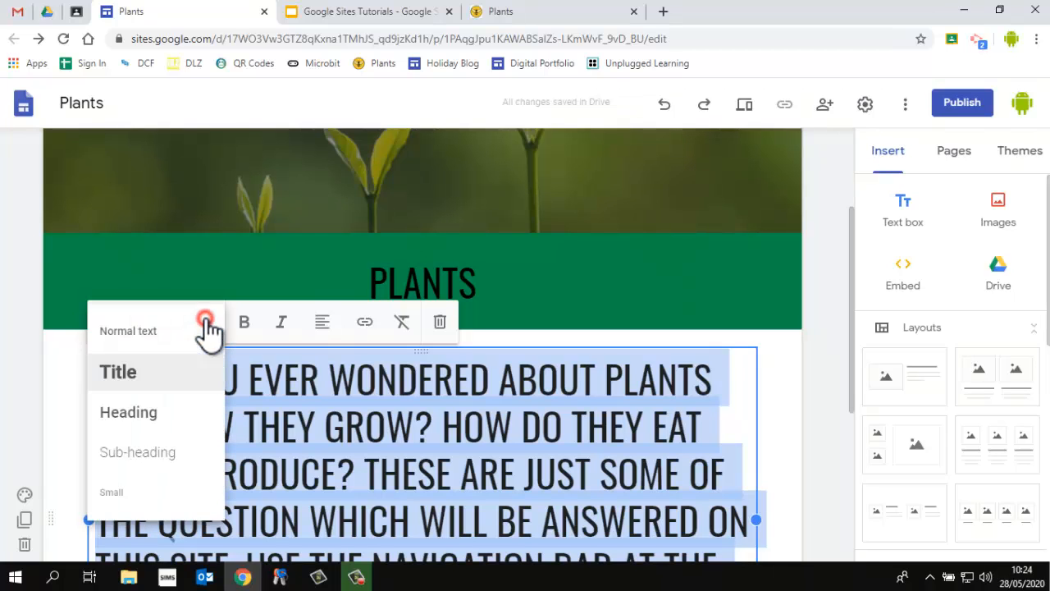
{"action": "left_click", "coordinate": [146, 414]}
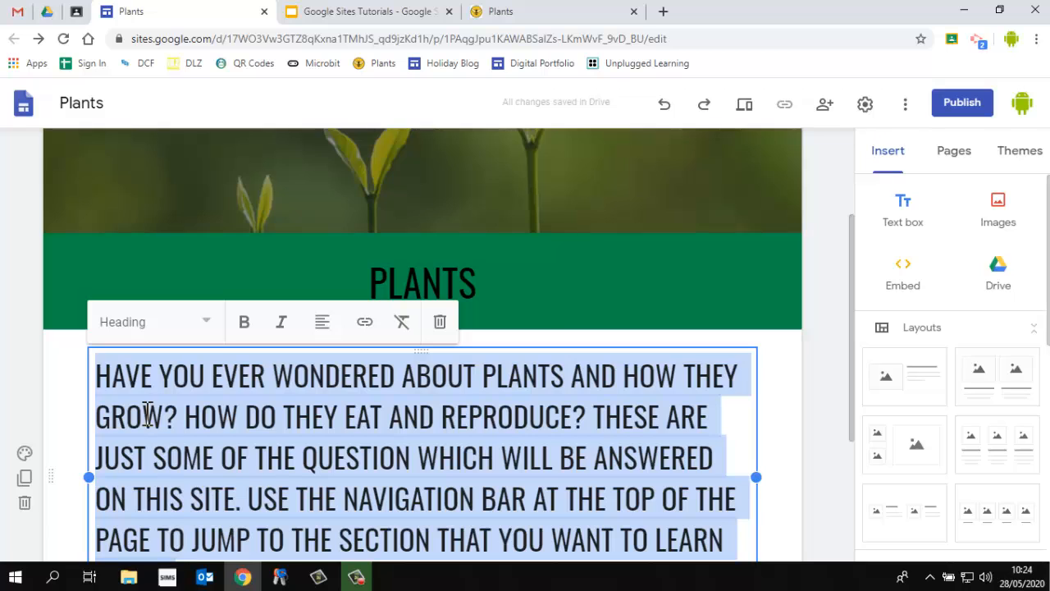
{"action": "left_click", "coordinate": [203, 327]}
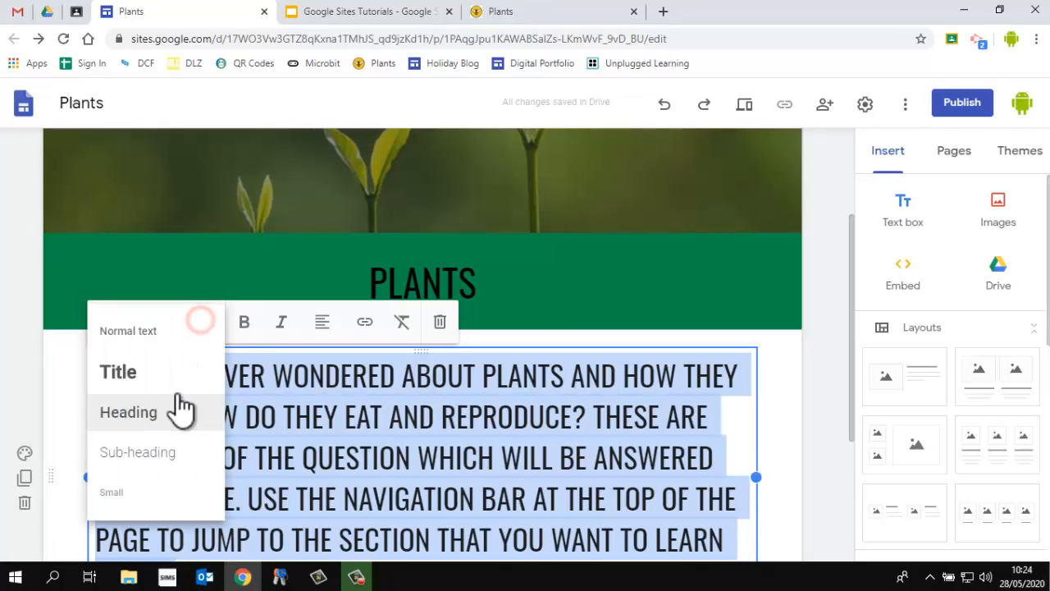
{"action": "left_click", "coordinate": [153, 454]}
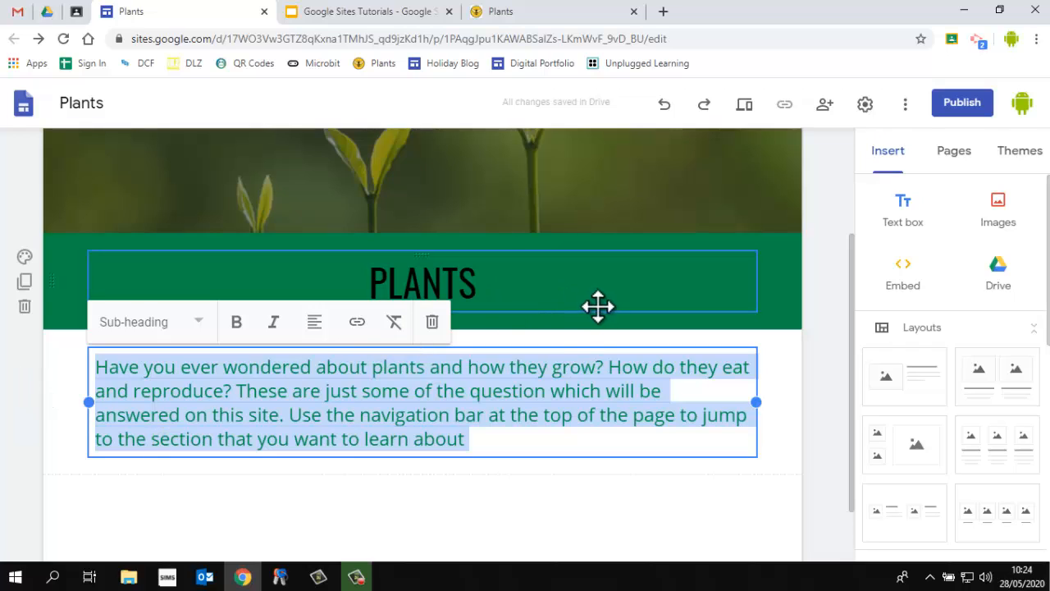
{"action": "left_click", "coordinate": [180, 321]}
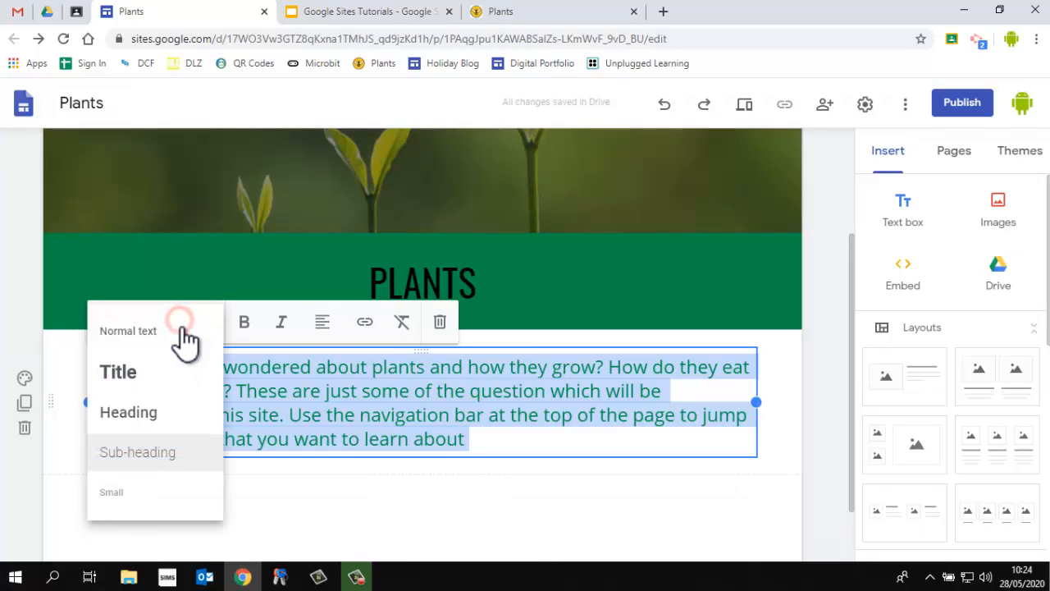
{"action": "left_click", "coordinate": [129, 494]}
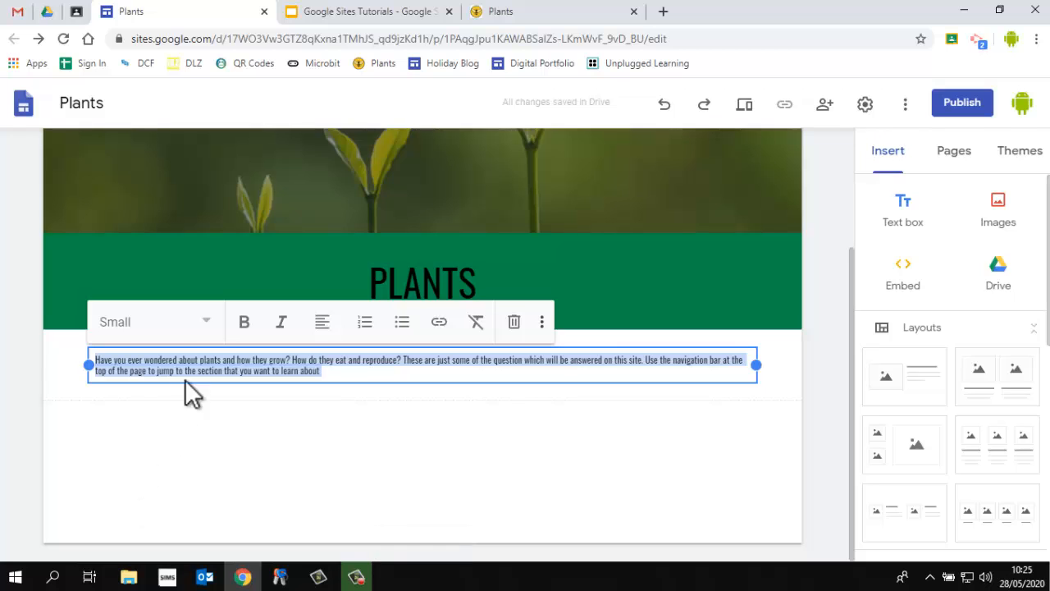
{"action": "left_click", "coordinate": [197, 326]}
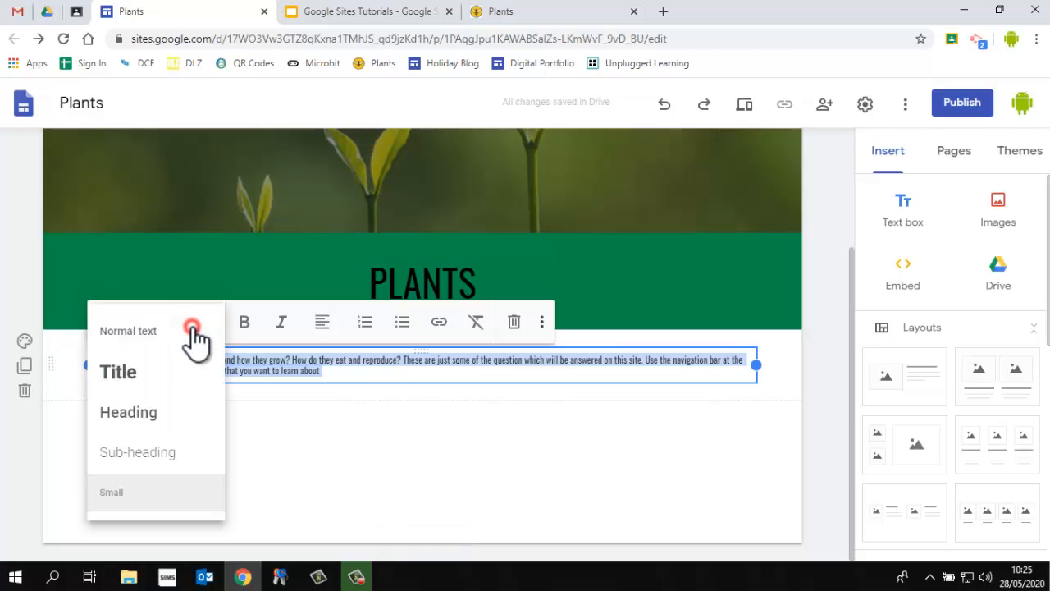
{"action": "left_click", "coordinate": [153, 332]}
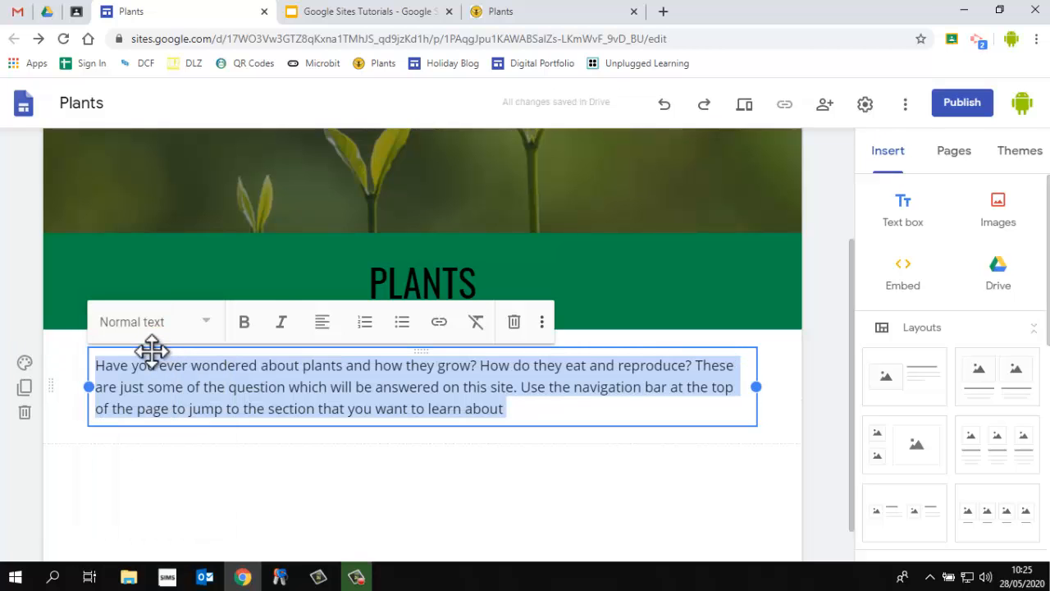
Try bold and italic on the paragraph and on the words 'about plants', removing the formatting again
{"action": "left_click", "coordinate": [201, 322]}
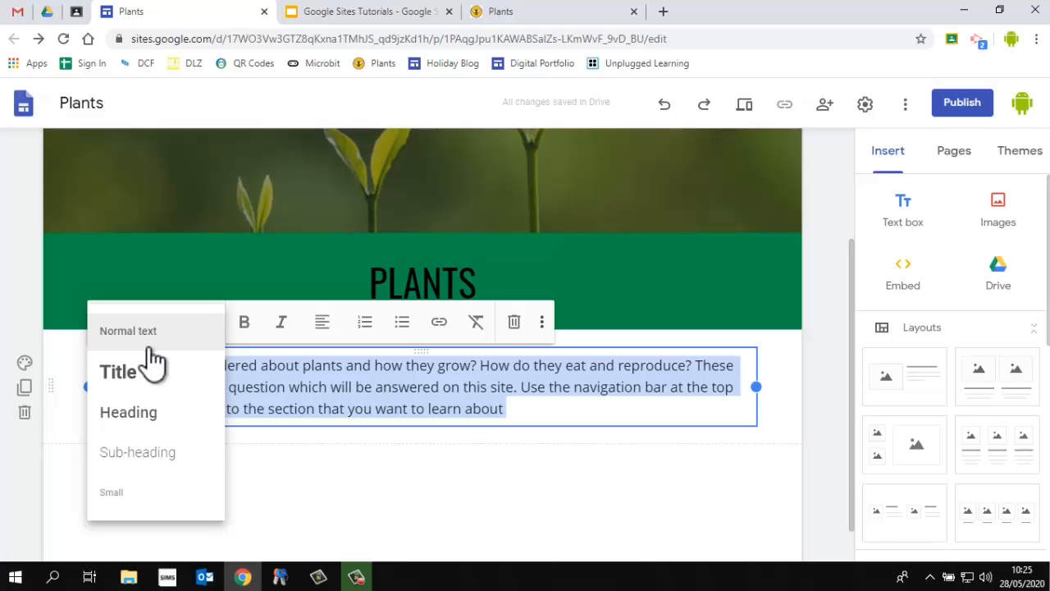
{"action": "left_click", "coordinate": [245, 328]}
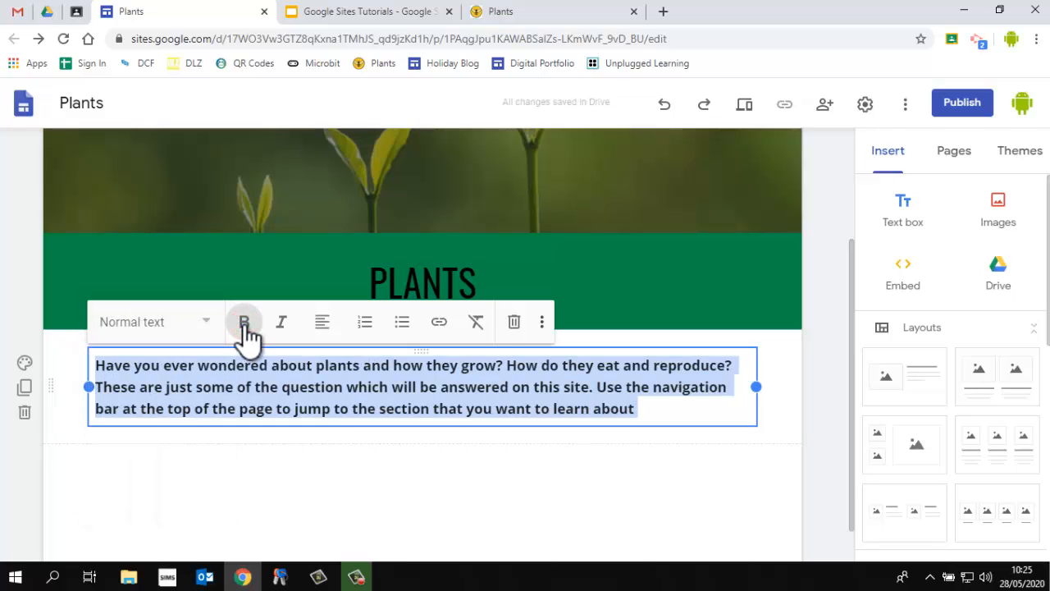
{"action": "left_click", "coordinate": [243, 322]}
{"action": "left_click_drag", "start_coordinate": [261, 365], "coordinate": [347, 370]}
{"action": "left_click", "coordinate": [244, 322]}
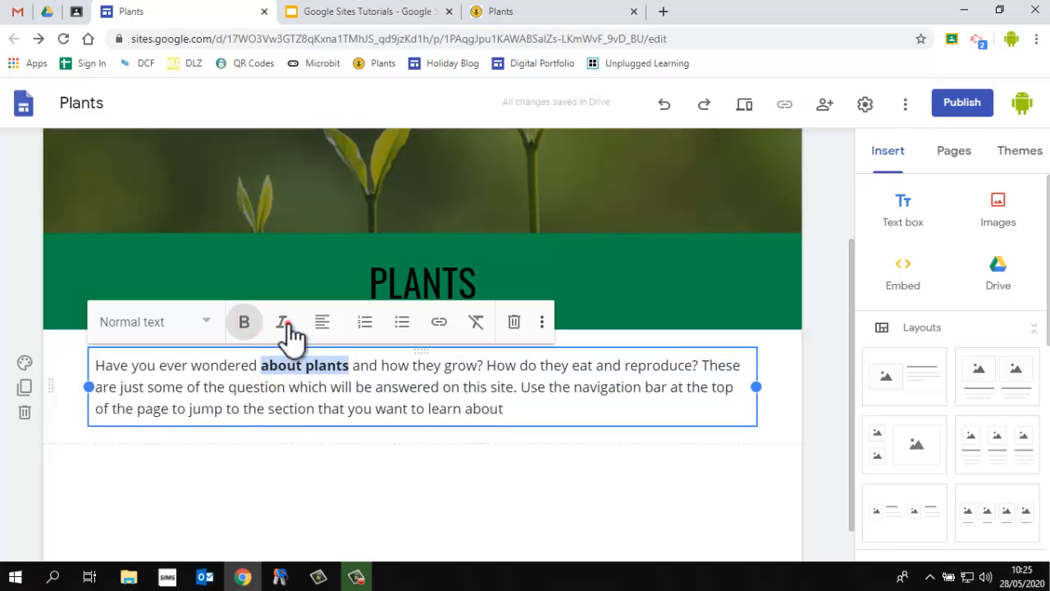
{"action": "left_click", "coordinate": [283, 324]}
{"action": "left_click", "coordinate": [279, 325]}
{"action": "left_click", "coordinate": [243, 322]}
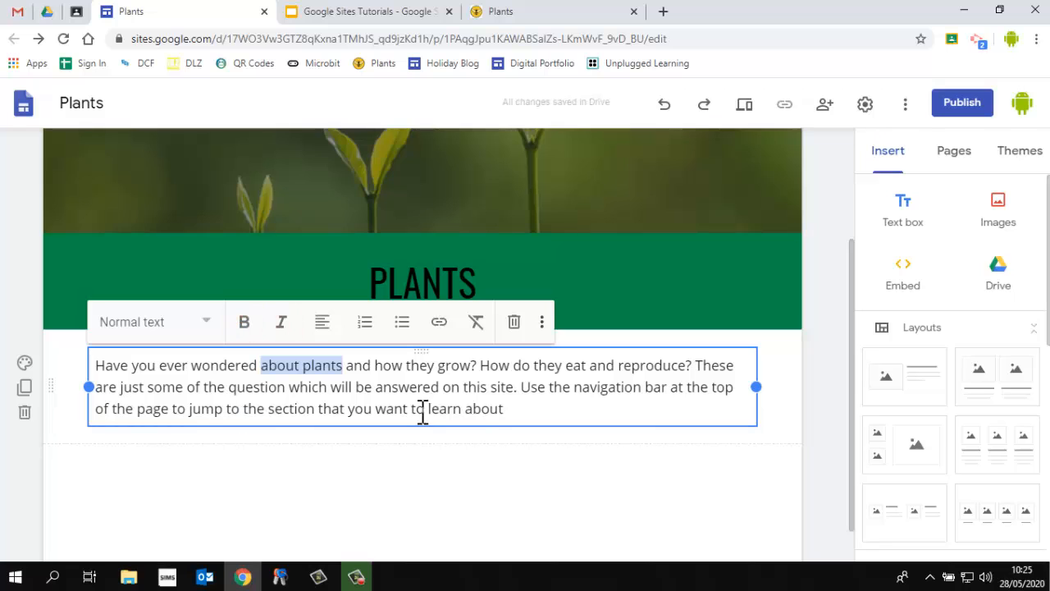
Centre-align the whole introduction paragraph
{"action": "left_click_drag", "start_coordinate": [509, 413], "coordinate": [113, 345]}
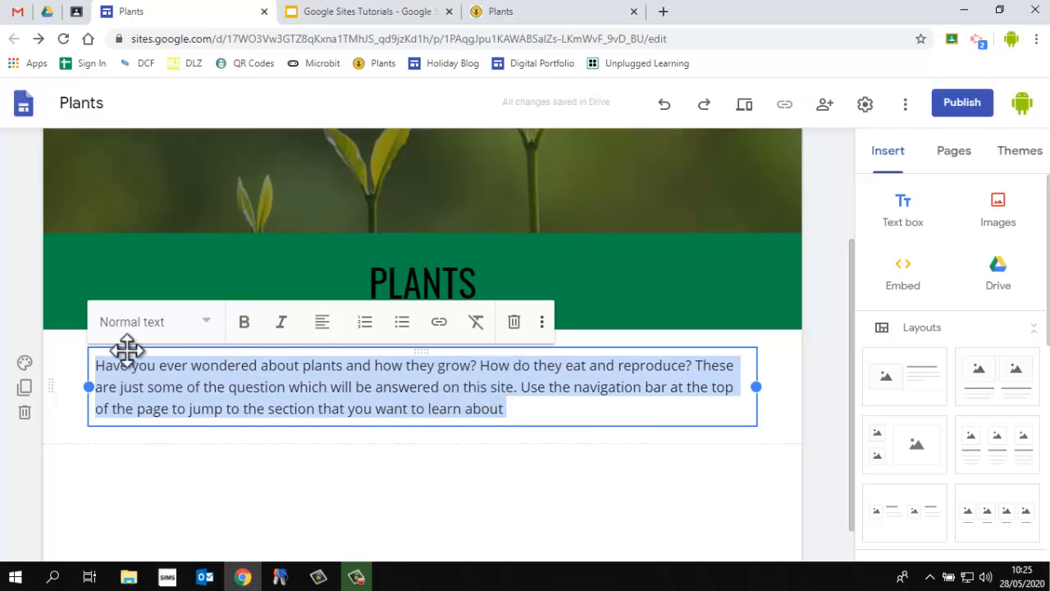
{"action": "left_click", "coordinate": [322, 323]}
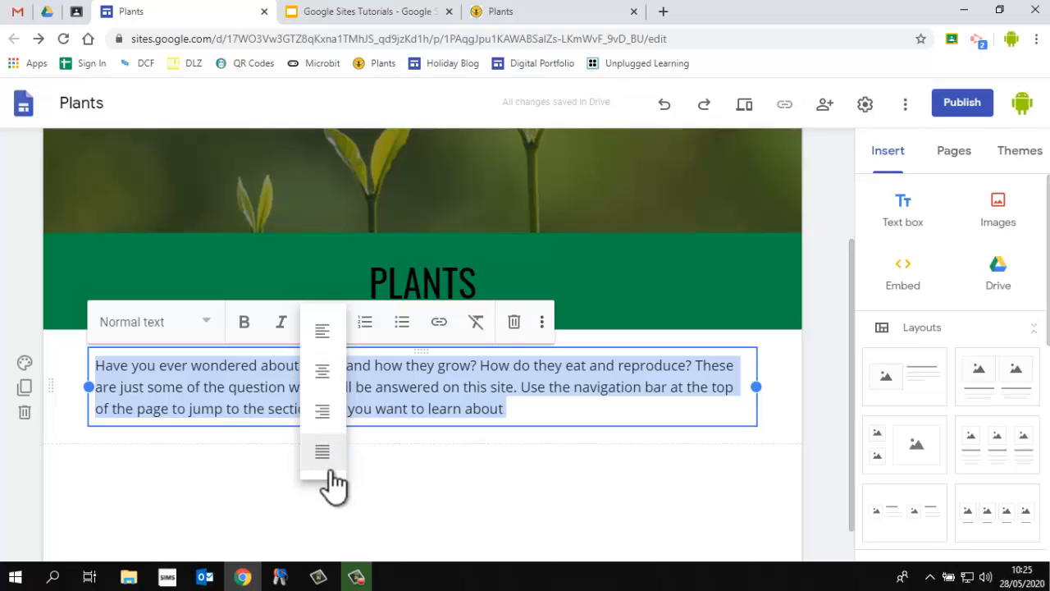
{"action": "left_click", "coordinate": [327, 379]}
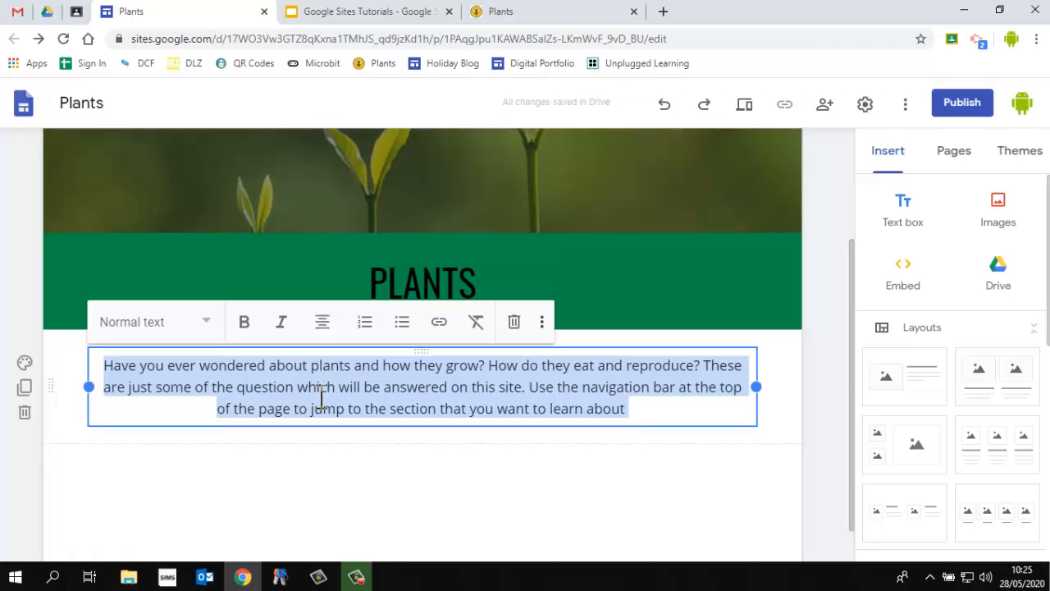
Add two placeholder bullet points below the paragraph, then select and delete them
{"action": "left_click", "coordinate": [638, 408]}
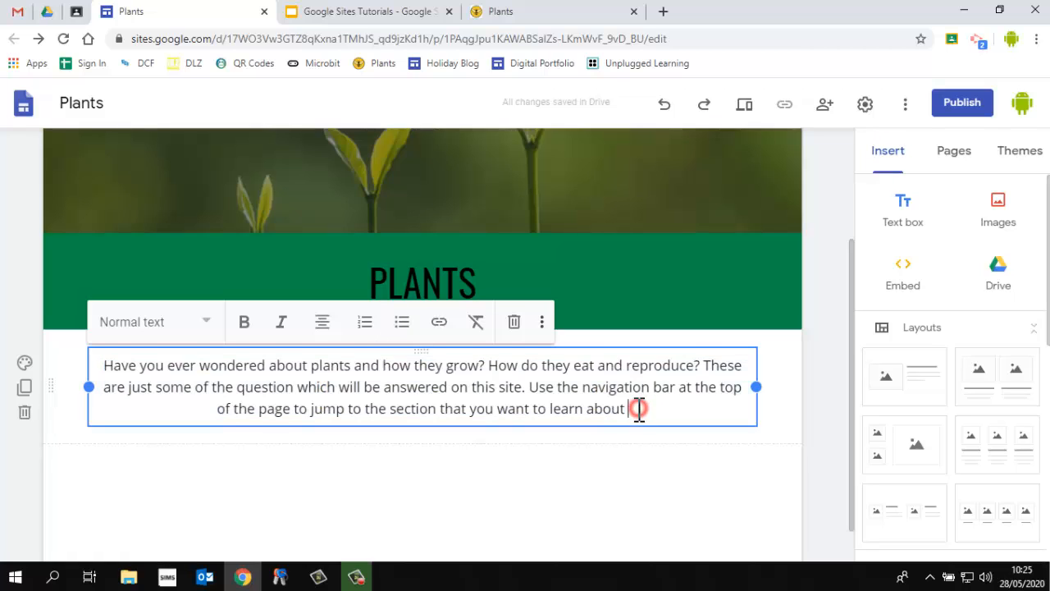
{"action": "key", "text": "Return"}
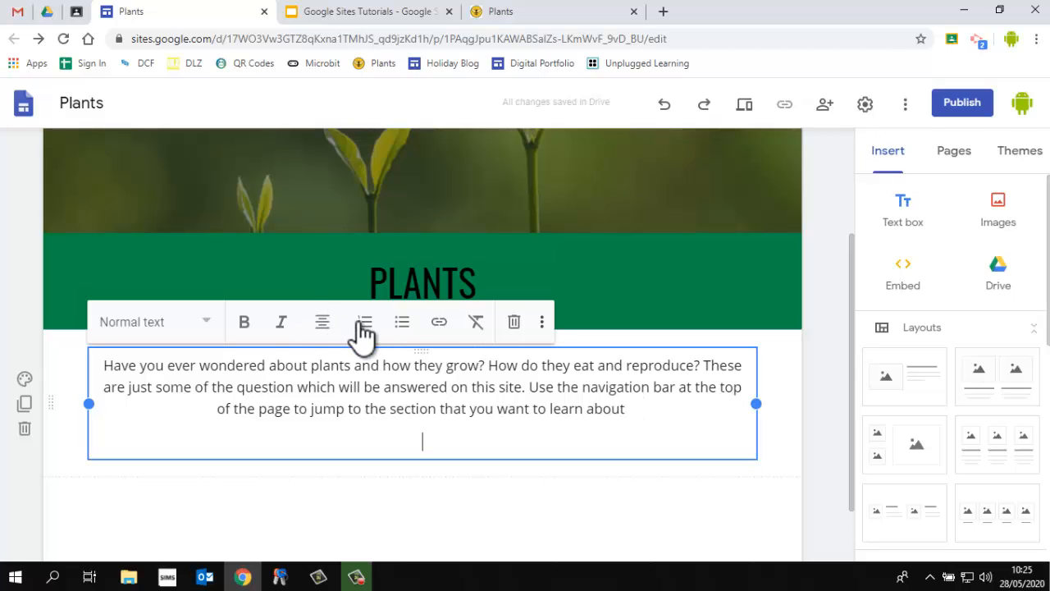
{"action": "left_click", "coordinate": [404, 332]}
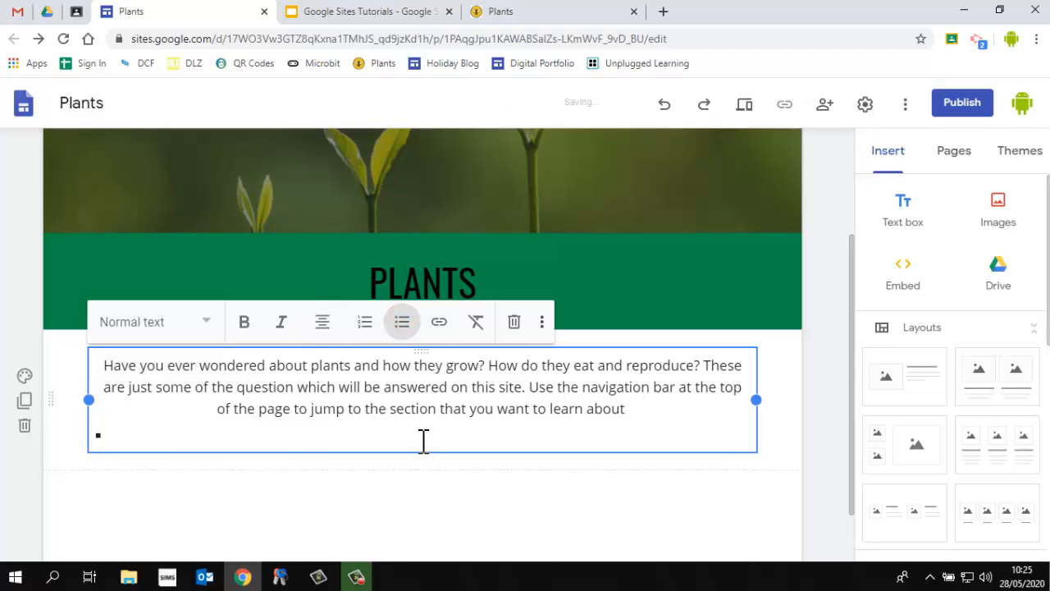
{"action": "type", "text": "fkjnfjfsdnfjkdsfnjnf"}
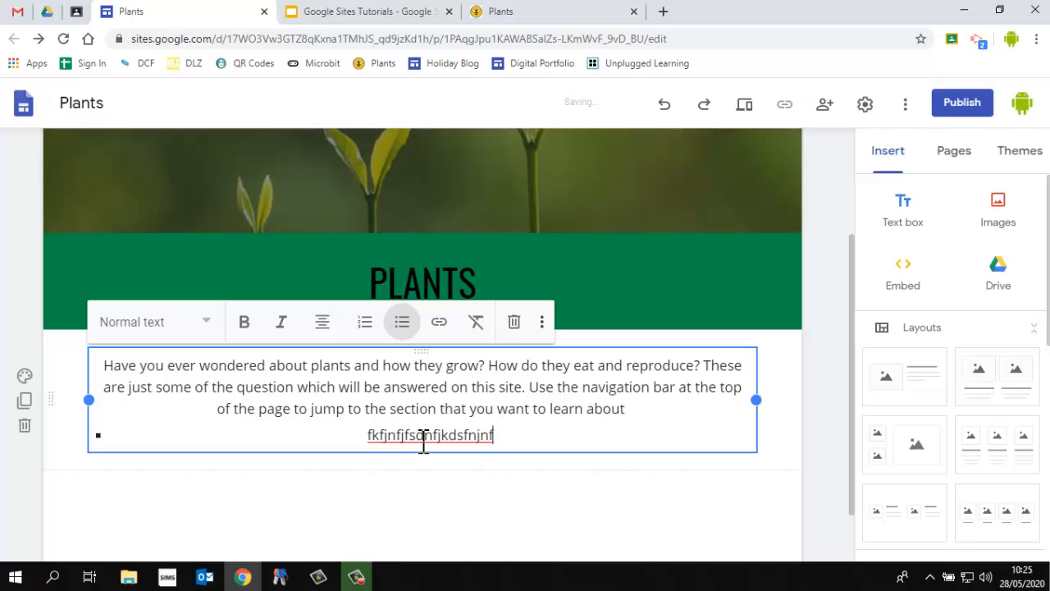
{"action": "key", "text": "Return"}
{"action": "type", "text": "AHFBJHFBSFSDFB"}
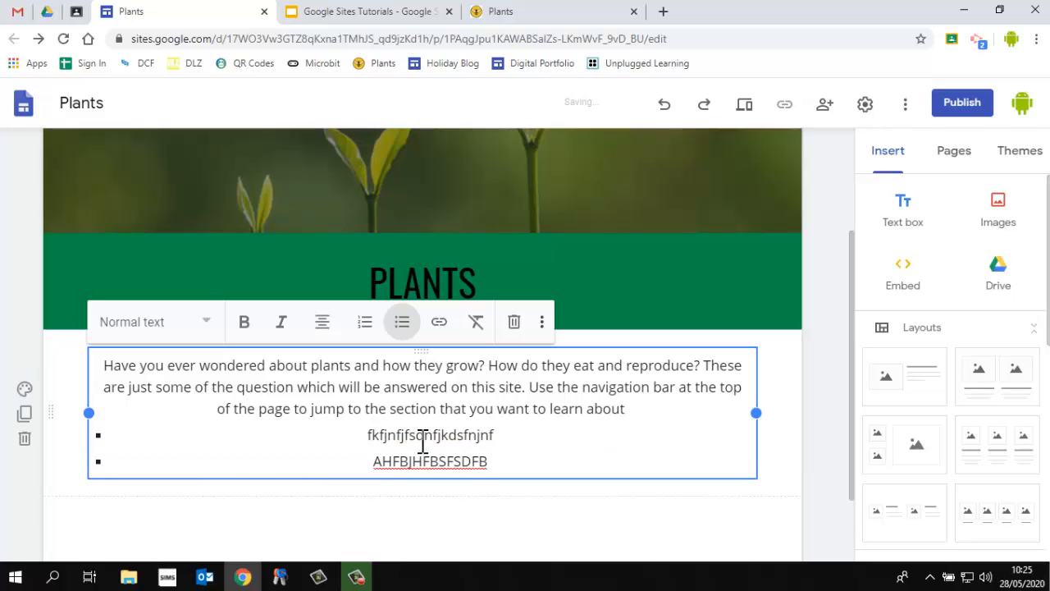
{"action": "left_click_drag", "start_coordinate": [507, 459], "coordinate": [35, 364]}
{"action": "key", "text": "BackSpace"}
{"action": "key", "text": "BackSpace"}
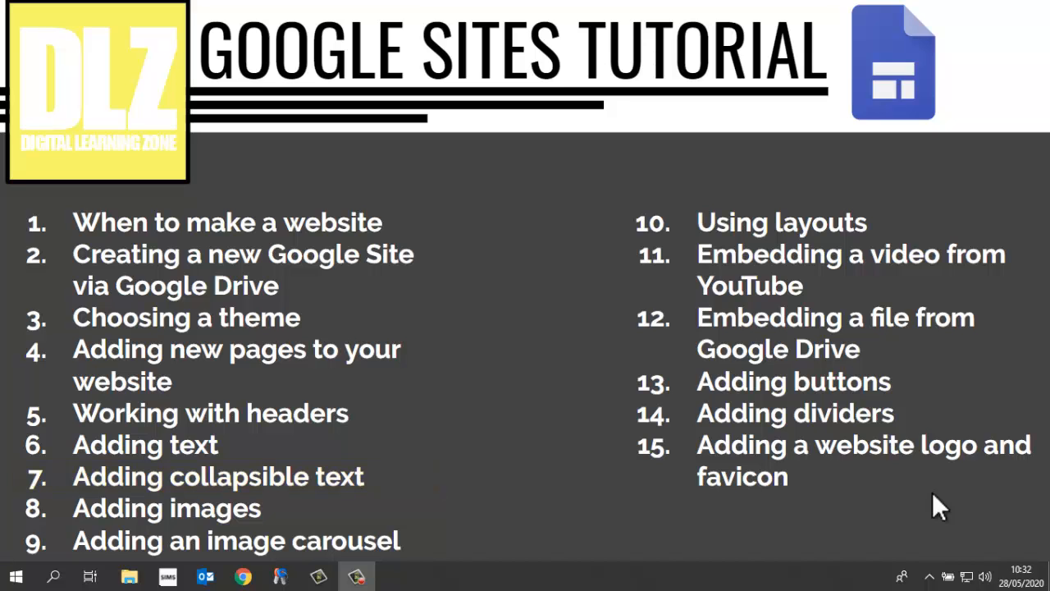
Switch to the example site and review its Photosynthesis and Plant Parts pages
{"action": "left_click", "coordinate": [608, 548]}
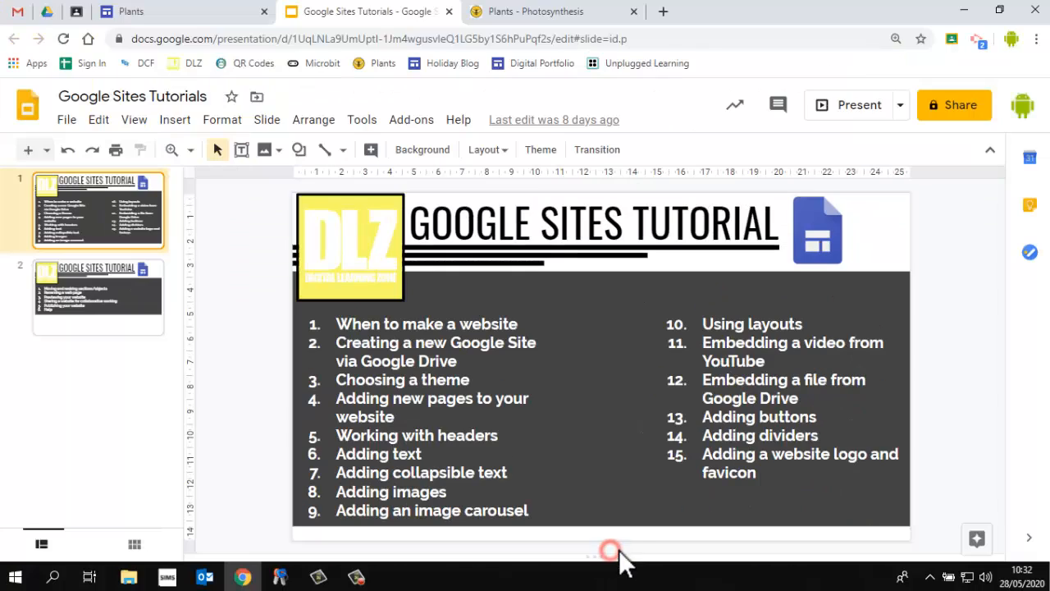
{"action": "left_click", "coordinate": [534, 12]}
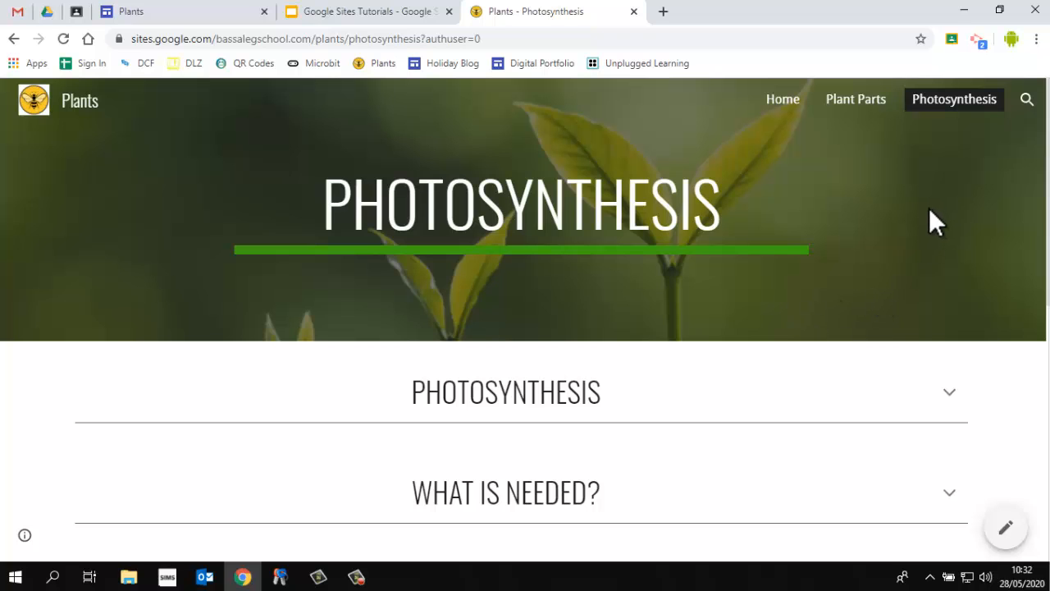
{"action": "scroll", "coordinate": [882, 290], "scroll_direction": "down", "scroll_amount": 6}
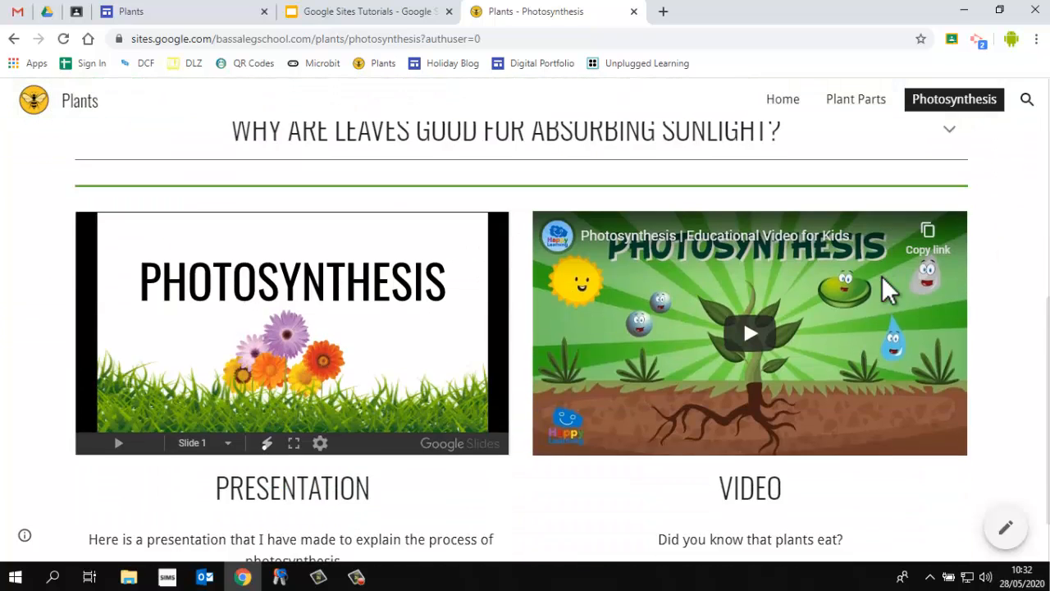
{"action": "scroll", "coordinate": [886, 295], "scroll_direction": "up", "scroll_amount": 4}
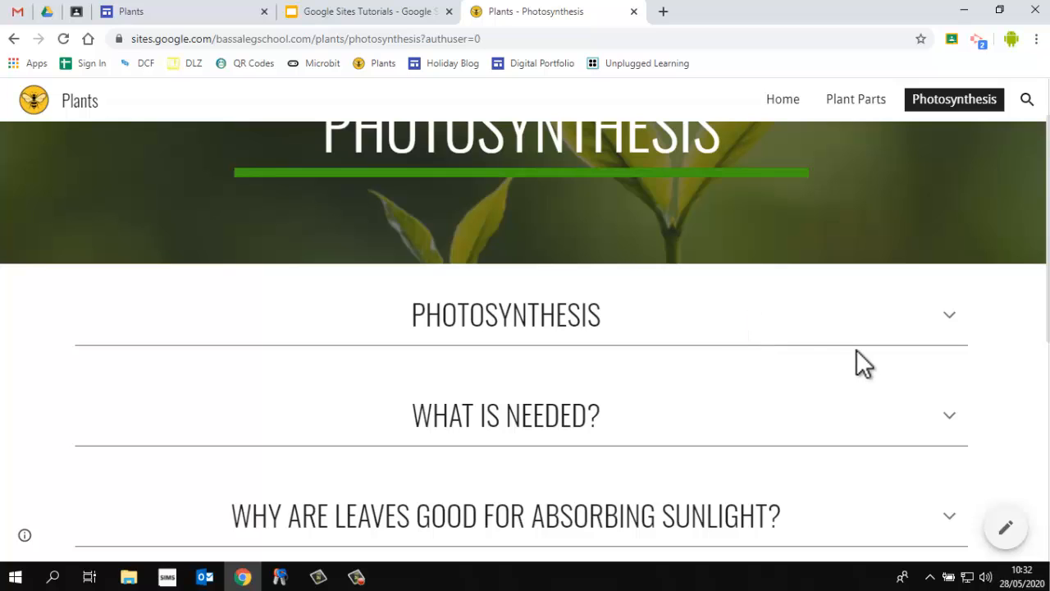
{"action": "left_click", "coordinate": [854, 102]}
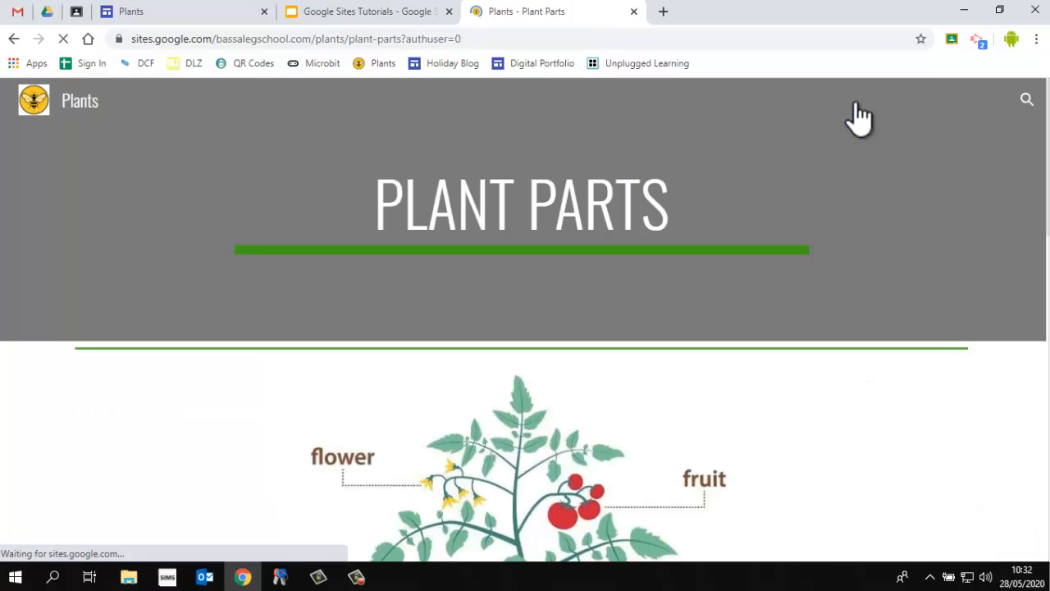
{"action": "scroll", "coordinate": [456, 496], "scroll_direction": "down", "scroll_amount": 3}
{"action": "scroll", "coordinate": [591, 339], "scroll_direction": "down", "scroll_amount": 6}
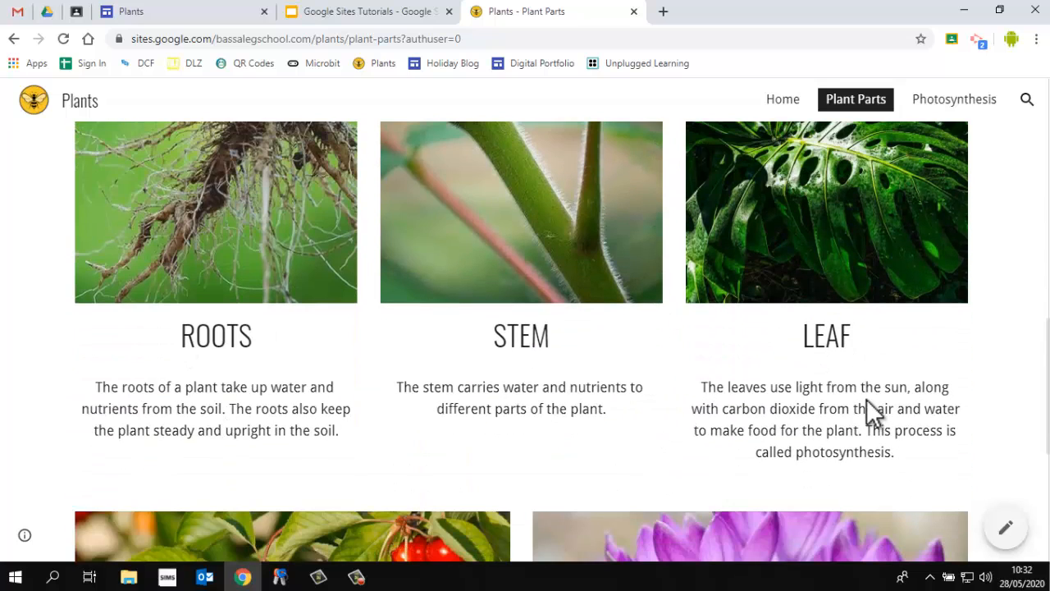
Open the example Photosynthesis page and expand each of its collapsible text sections
{"action": "left_click", "coordinate": [937, 99]}
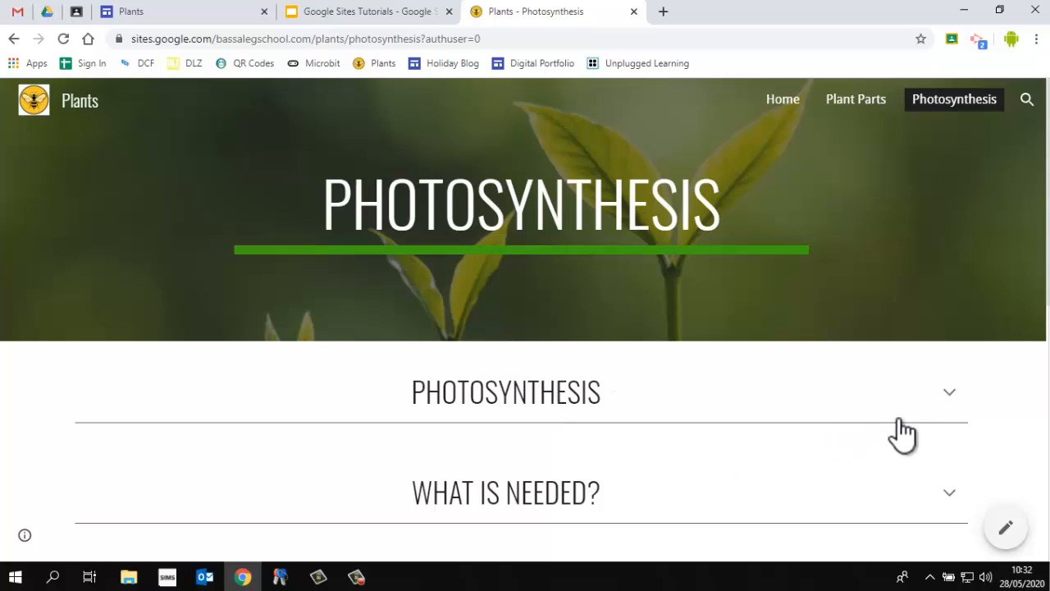
{"action": "left_click", "coordinate": [950, 404]}
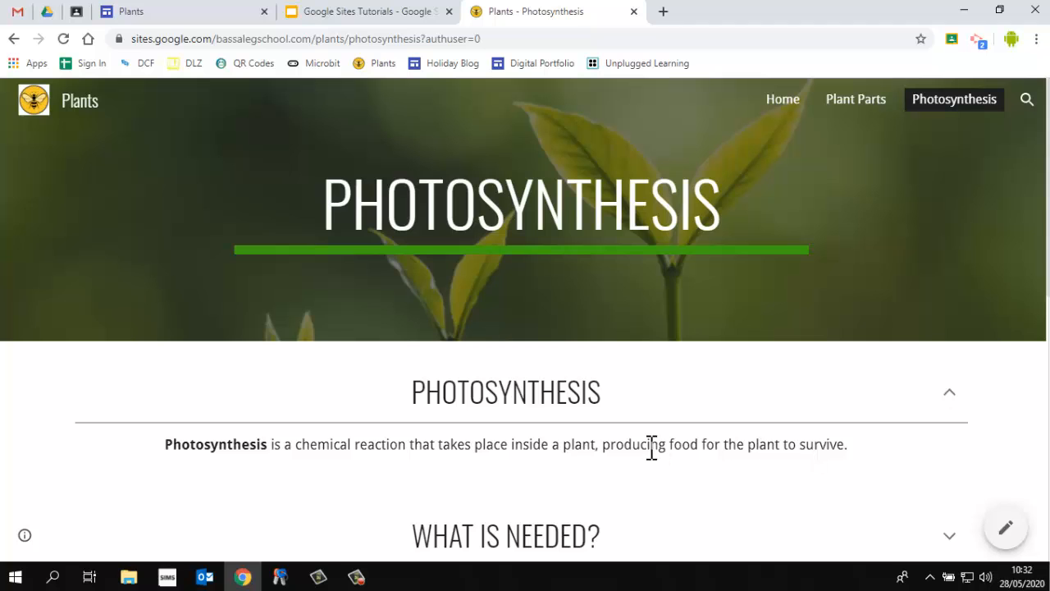
{"action": "scroll", "coordinate": [979, 443], "scroll_direction": "down", "scroll_amount": 2}
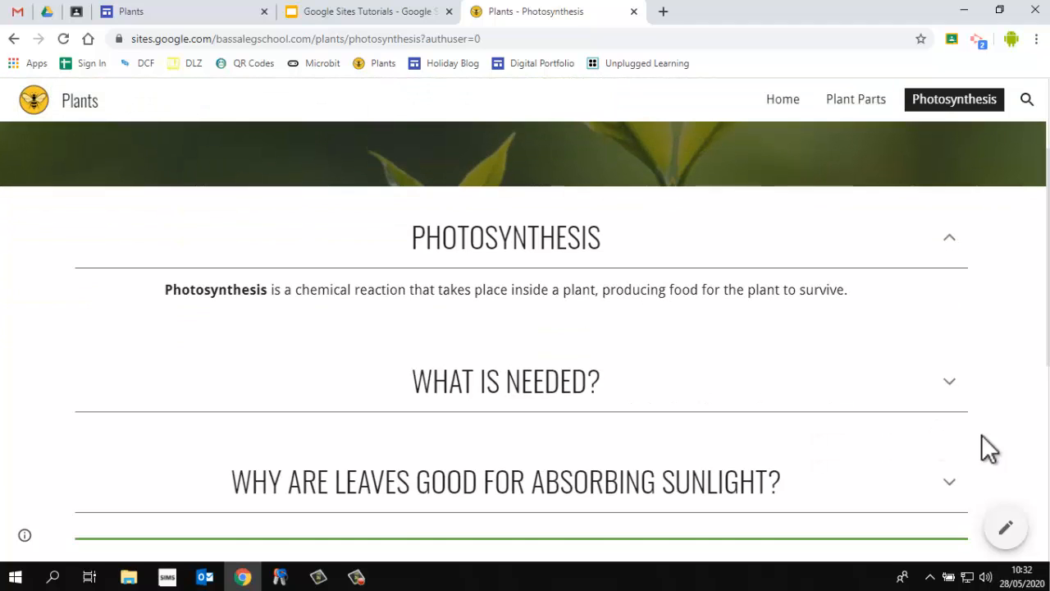
{"action": "left_click", "coordinate": [950, 383]}
{"action": "scroll", "coordinate": [963, 430], "scroll_direction": "down", "scroll_amount": 5}
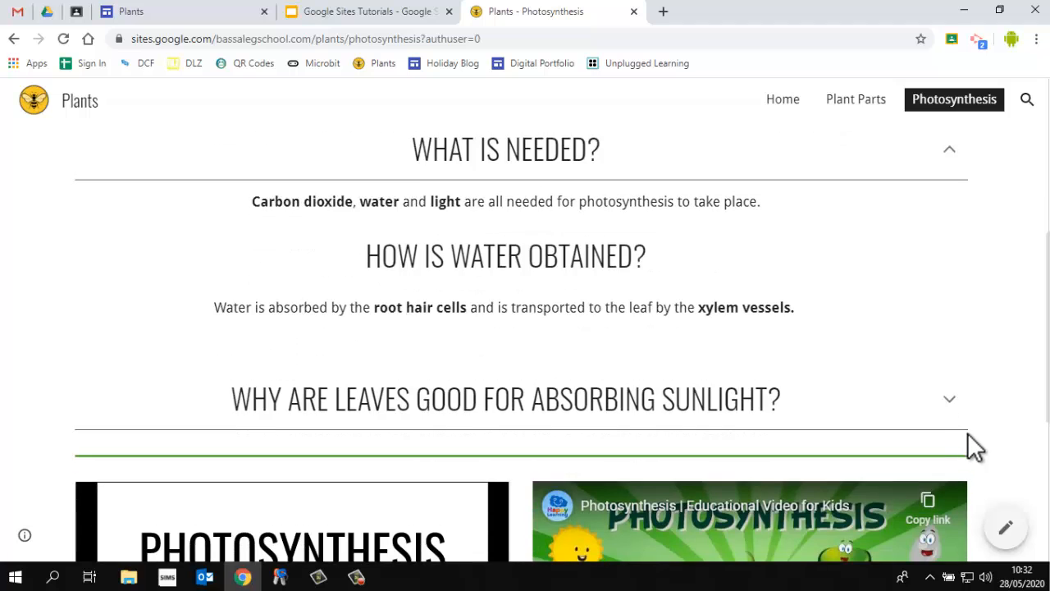
{"action": "left_click", "coordinate": [956, 246]}
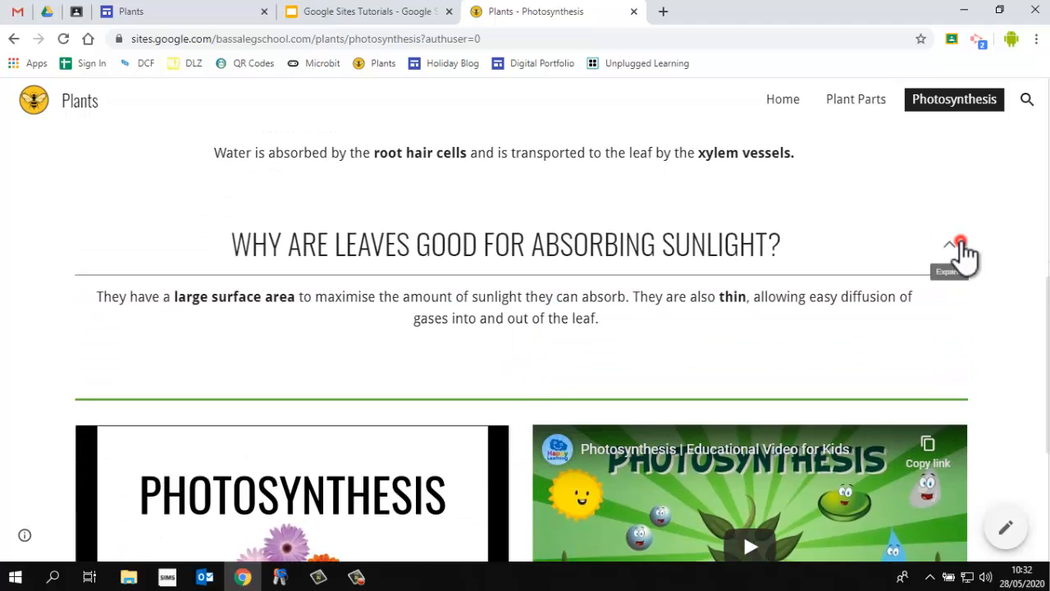
Insert a collapsible text block below the introduction paragraph
{"action": "scroll", "coordinate": [1026, 335], "scroll_direction": "up", "scroll_amount": 15}
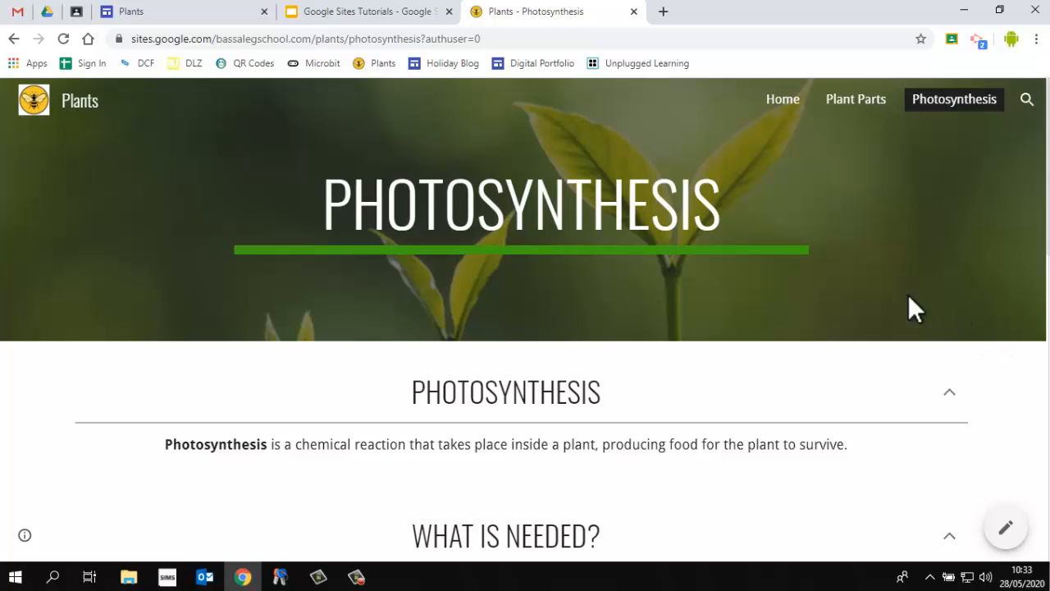
{"action": "left_click", "coordinate": [198, 11]}
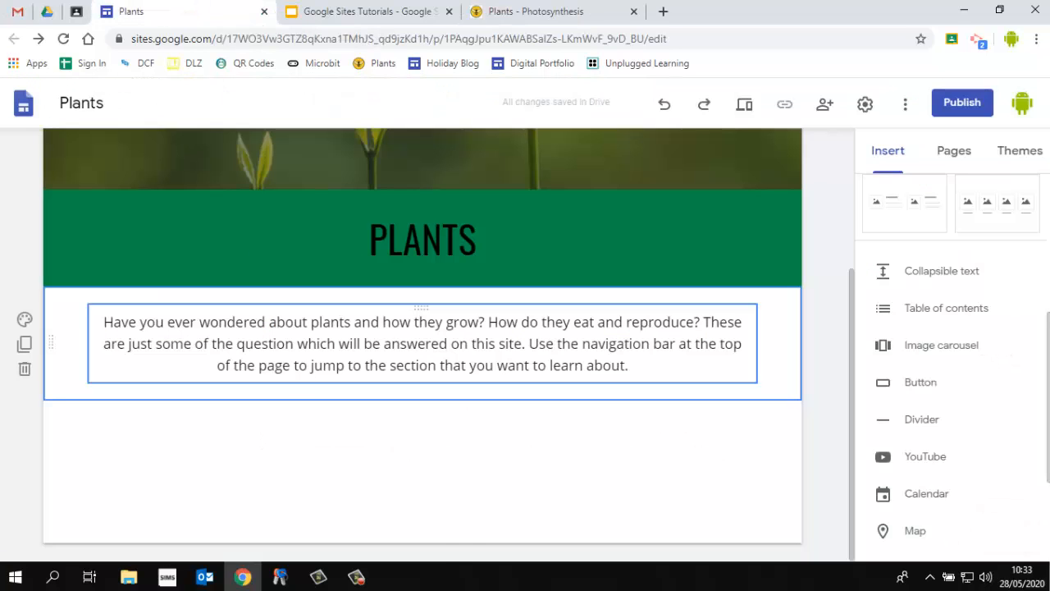
{"action": "left_click", "coordinate": [416, 428]}
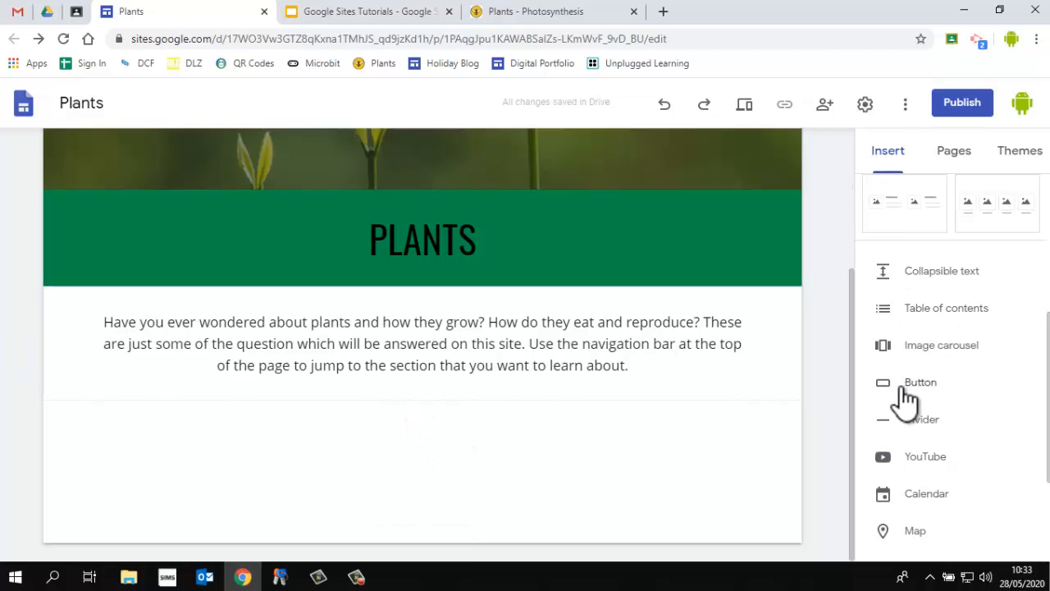
{"action": "scroll", "coordinate": [916, 389], "scroll_direction": "up", "scroll_amount": 5}
{"action": "scroll", "coordinate": [961, 394], "scroll_direction": "down", "scroll_amount": 5}
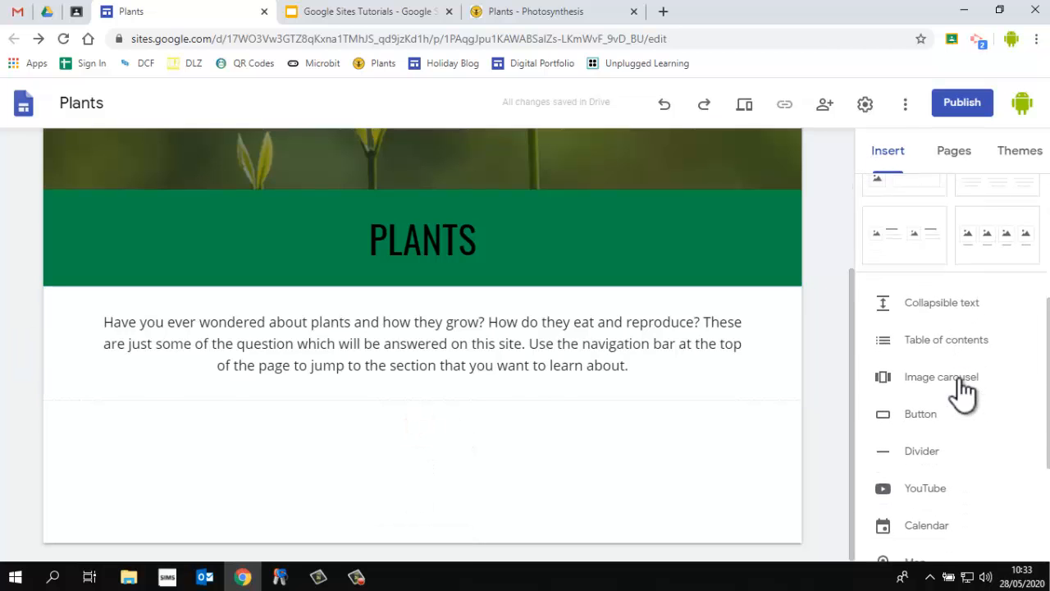
{"action": "left_click", "coordinate": [927, 278]}
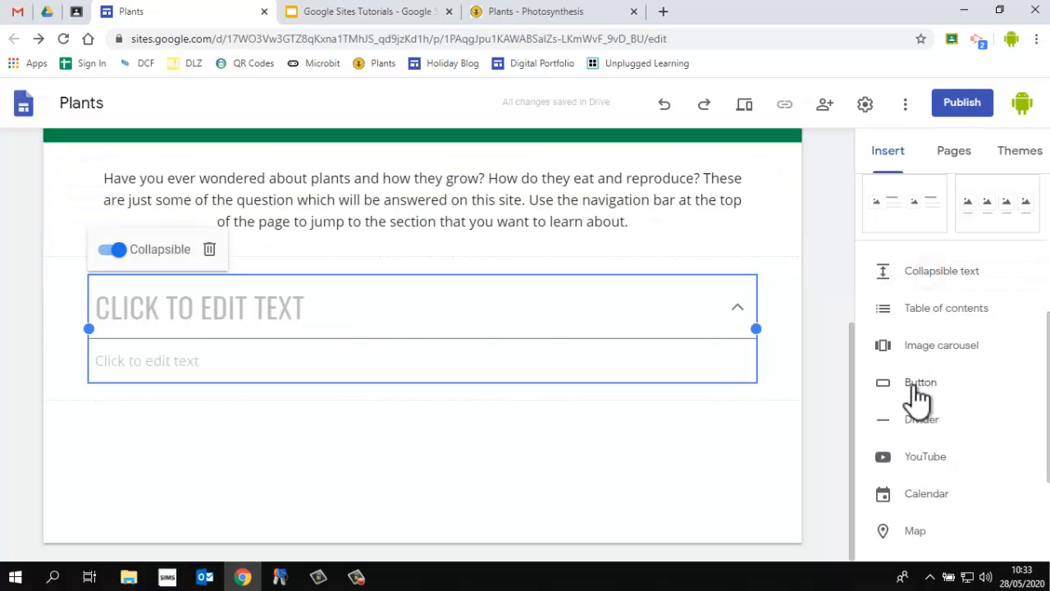
Open the heading style options for the collapsible block's title, then select its body text field
{"action": "left_click", "coordinate": [192, 309]}
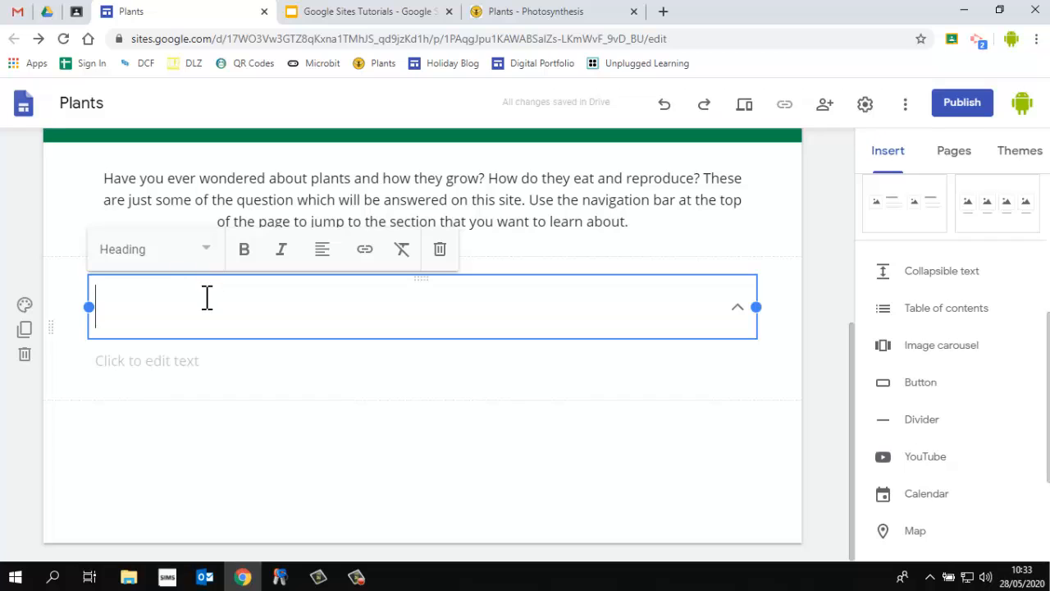
{"action": "left_click", "coordinate": [197, 250]}
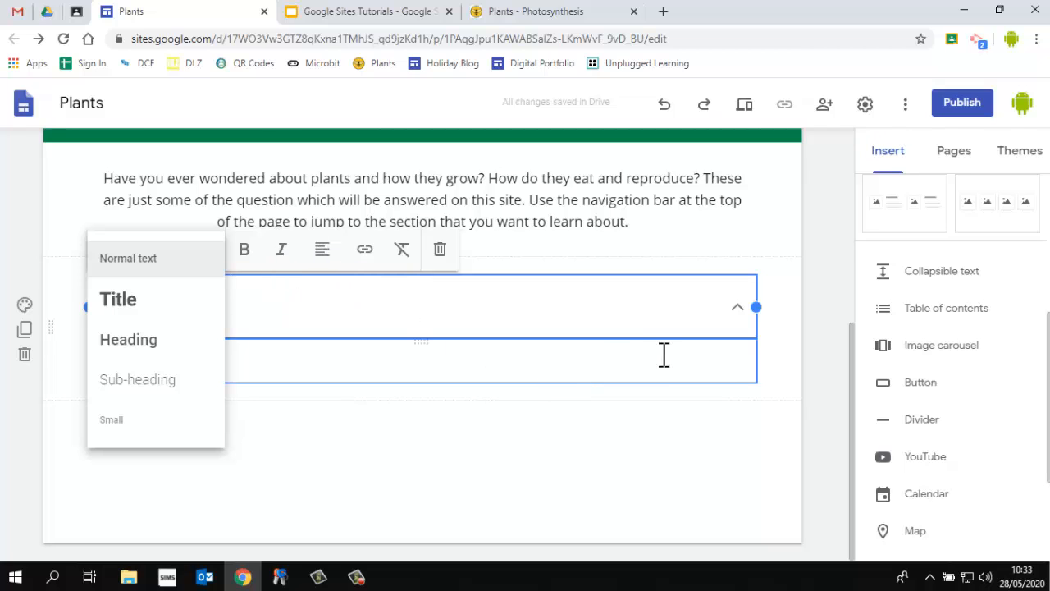
{"action": "left_click", "coordinate": [813, 300]}
{"action": "scroll", "coordinate": [253, 321], "scroll_direction": "up", "scroll_amount": 1}
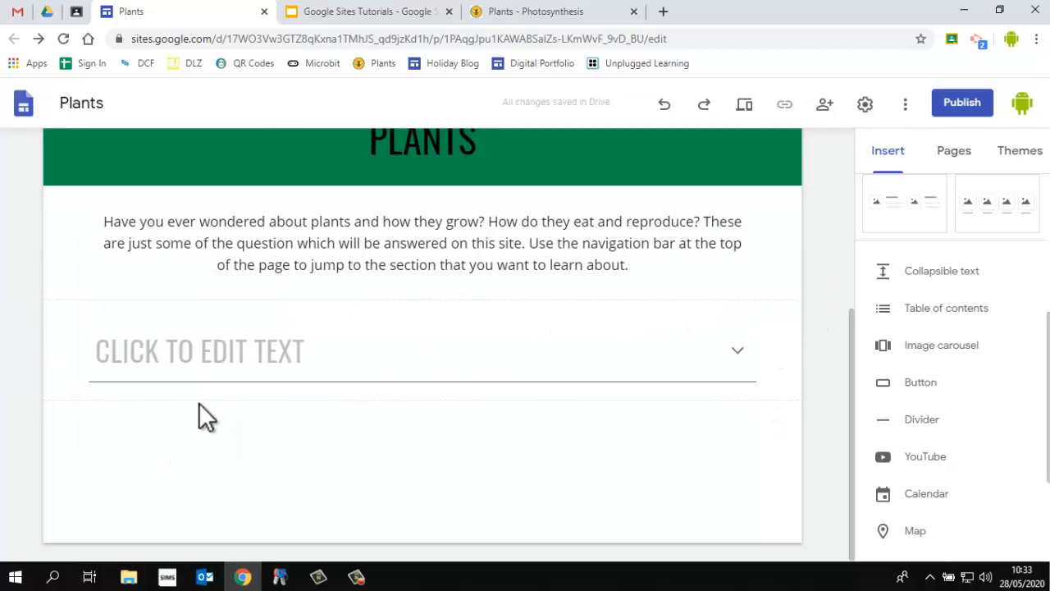
{"action": "left_click", "coordinate": [309, 366]}
{"action": "left_click", "coordinate": [218, 363]}
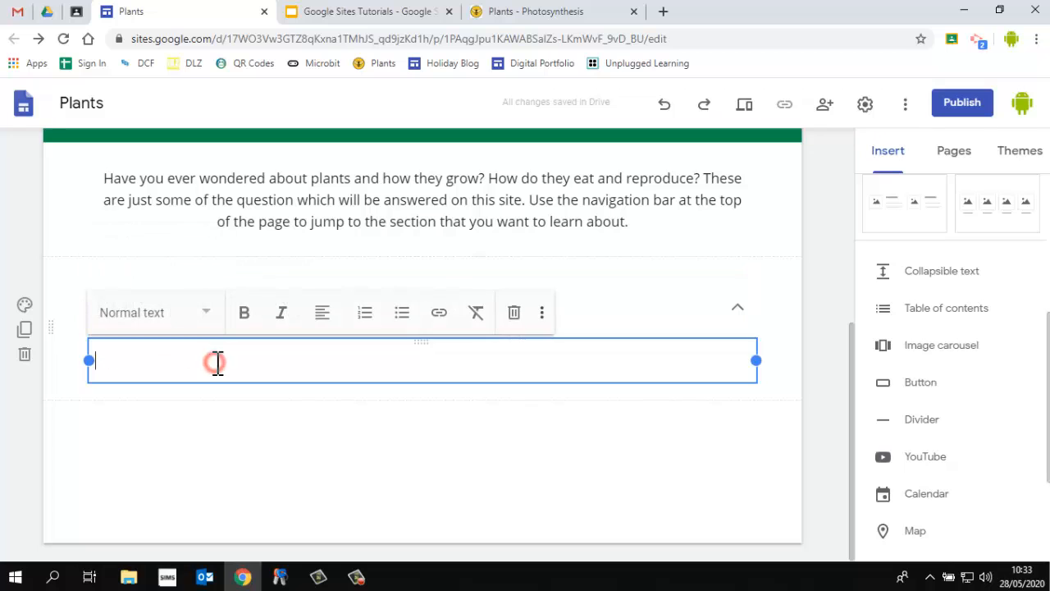
Review the labelled plant diagram on the example site's Plant Parts page
{"action": "left_click", "coordinate": [510, 25]}
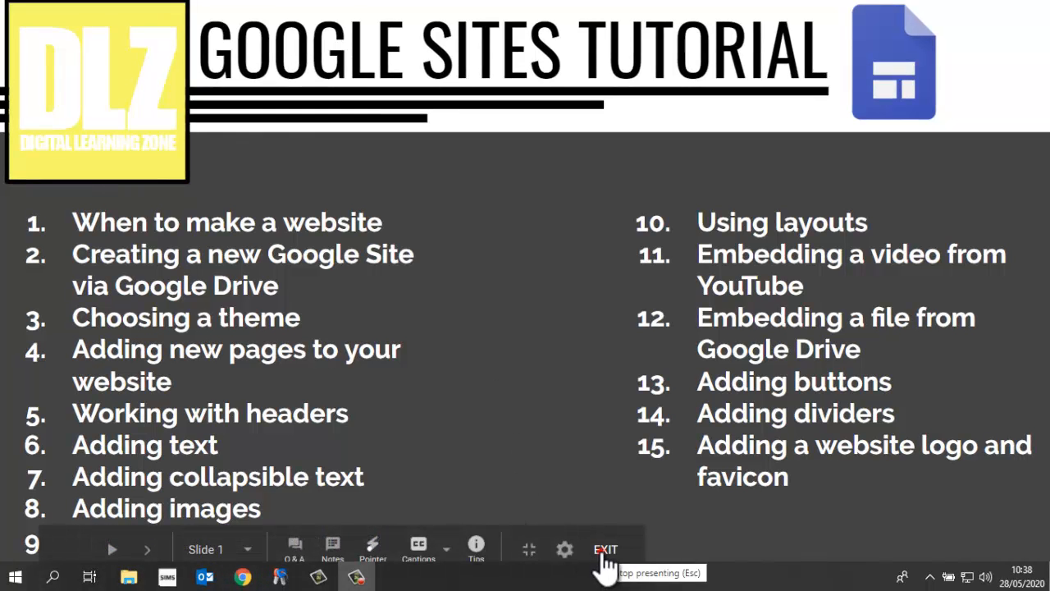
{"action": "left_click", "coordinate": [605, 562]}
{"action": "left_click", "coordinate": [600, 13]}
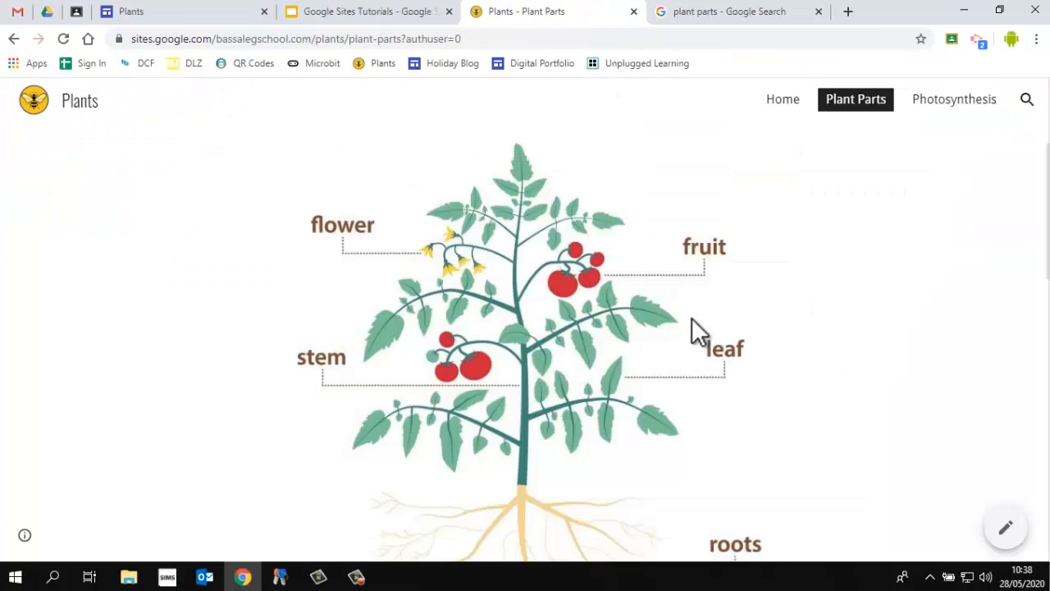
{"action": "scroll", "coordinate": [692, 332], "scroll_direction": "up", "scroll_amount": 3}
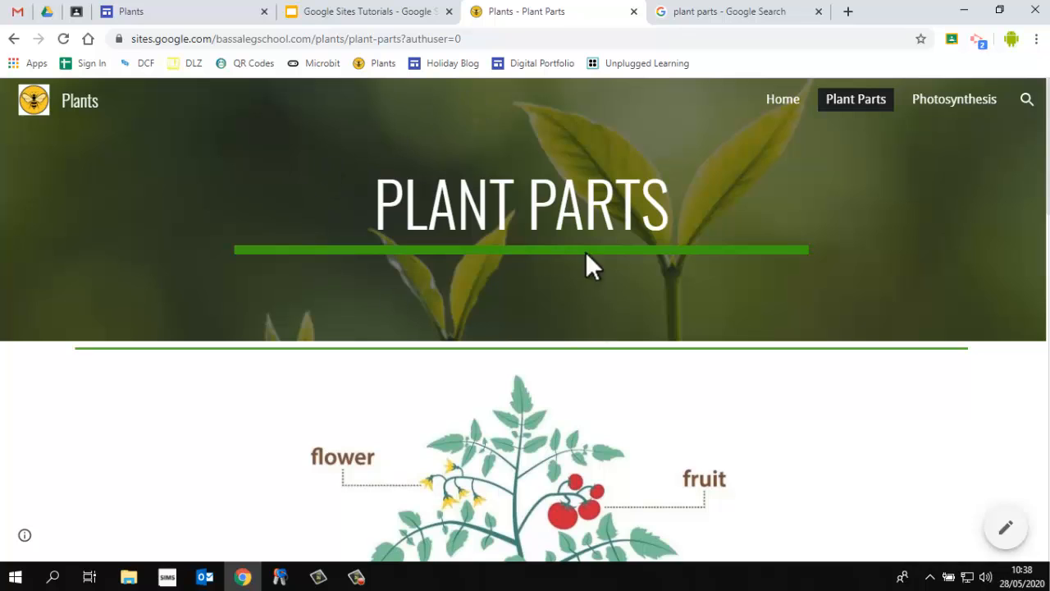
{"action": "scroll", "coordinate": [544, 303], "scroll_direction": "down", "scroll_amount": 2}
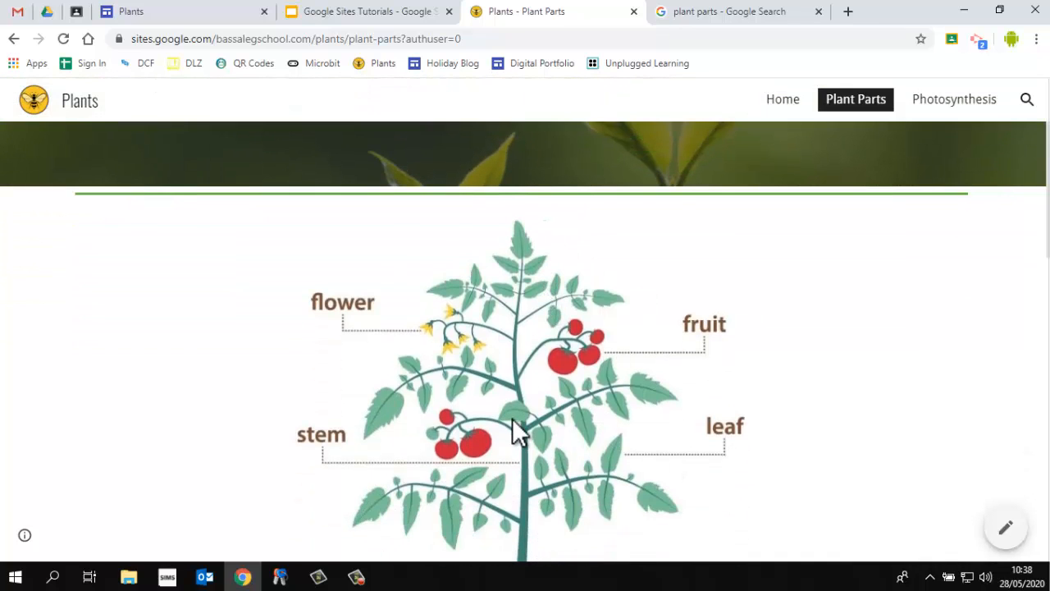
{"action": "scroll", "coordinate": [512, 435], "scroll_direction": "down", "scroll_amount": 2}
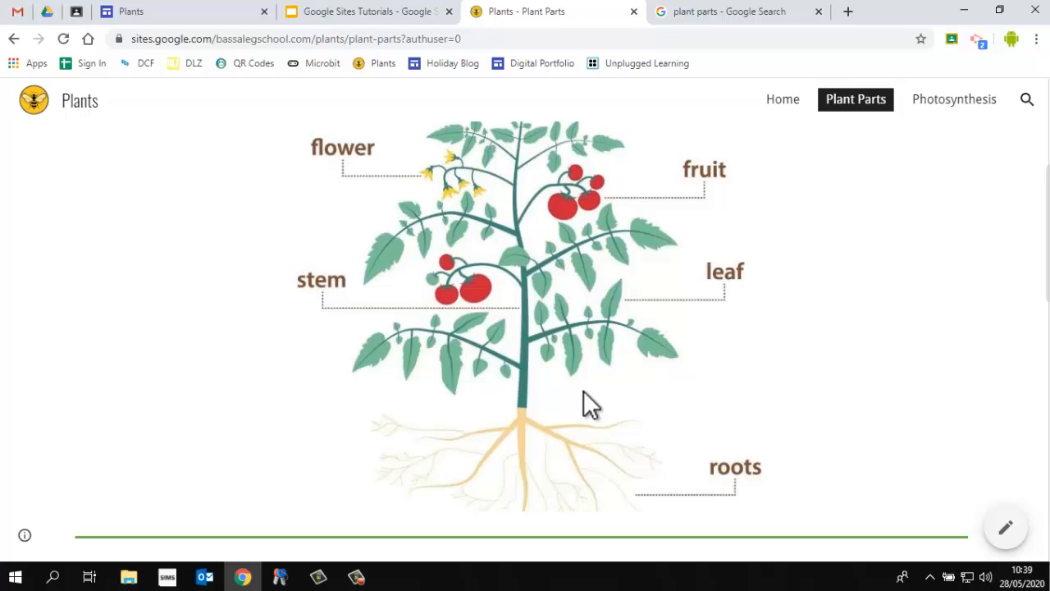
Delete the plant diagram image section below the introduction paragraph
{"action": "left_click", "coordinate": [184, 17]}
{"action": "left_click", "coordinate": [384, 287]}
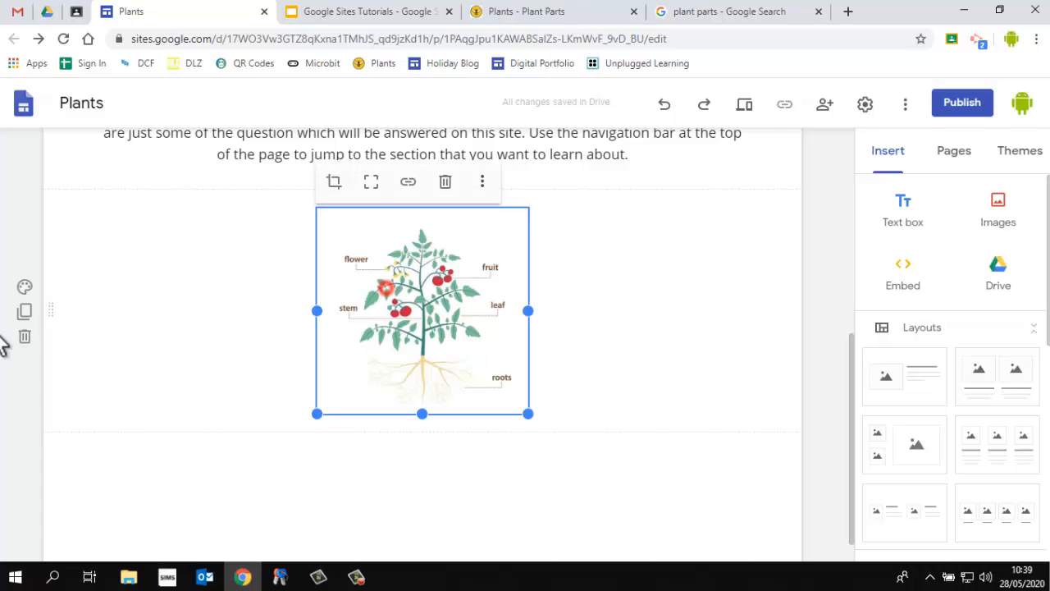
{"action": "left_click", "coordinate": [24, 338]}
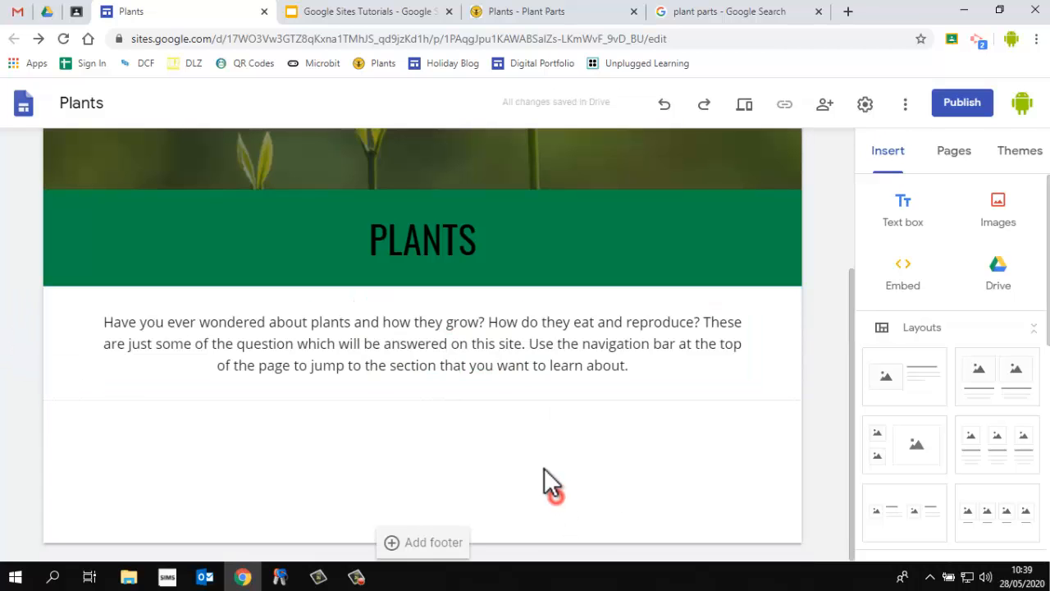
Open the image selection dialog and search Google images for plant parts
{"action": "left_click", "coordinate": [999, 215]}
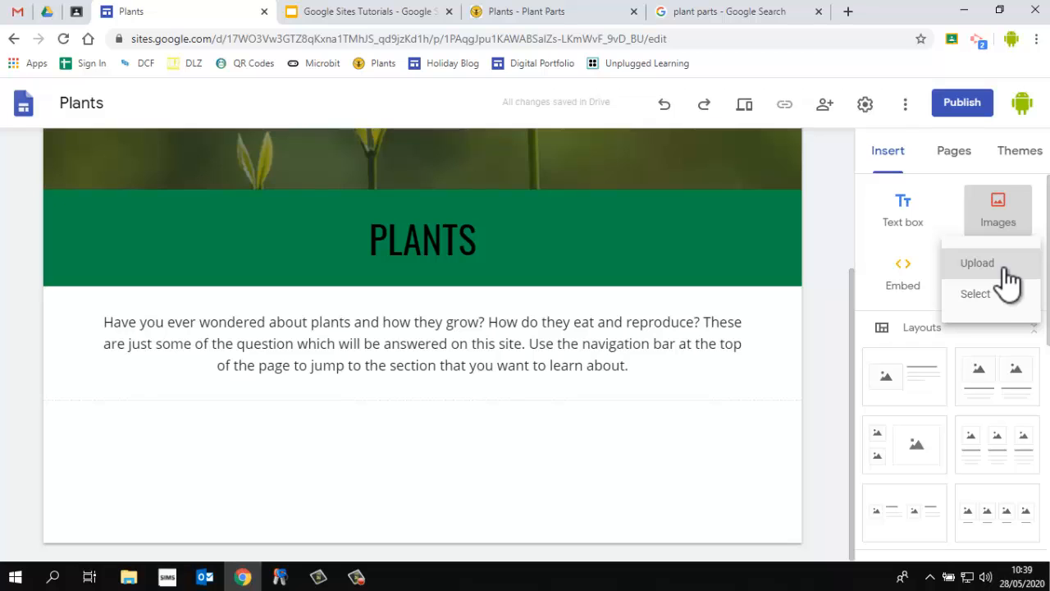
{"action": "left_click", "coordinate": [993, 305]}
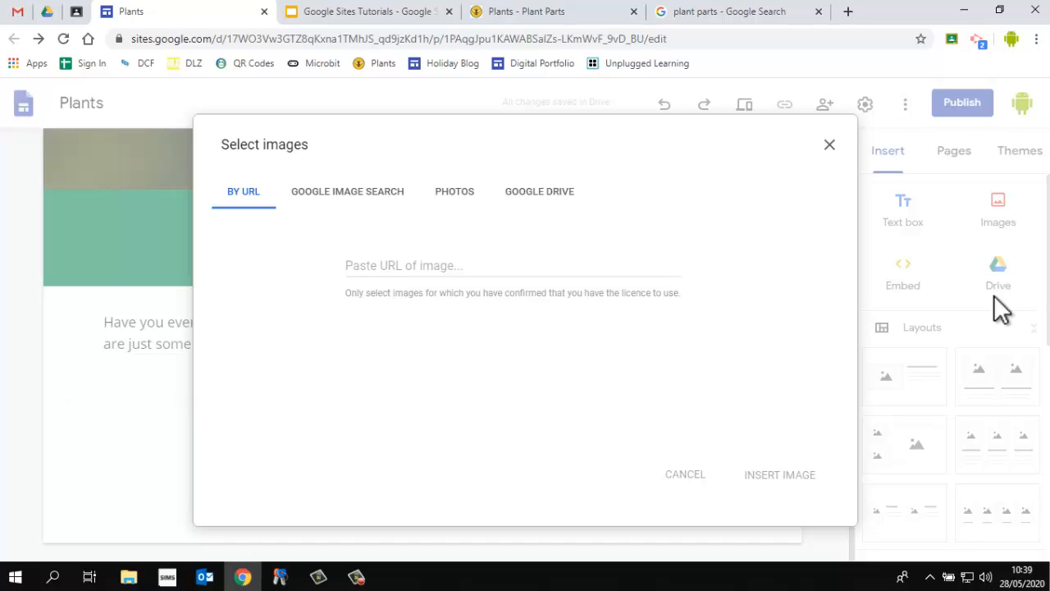
{"action": "left_click", "coordinate": [304, 200]}
{"action": "left_click", "coordinate": [437, 145]}
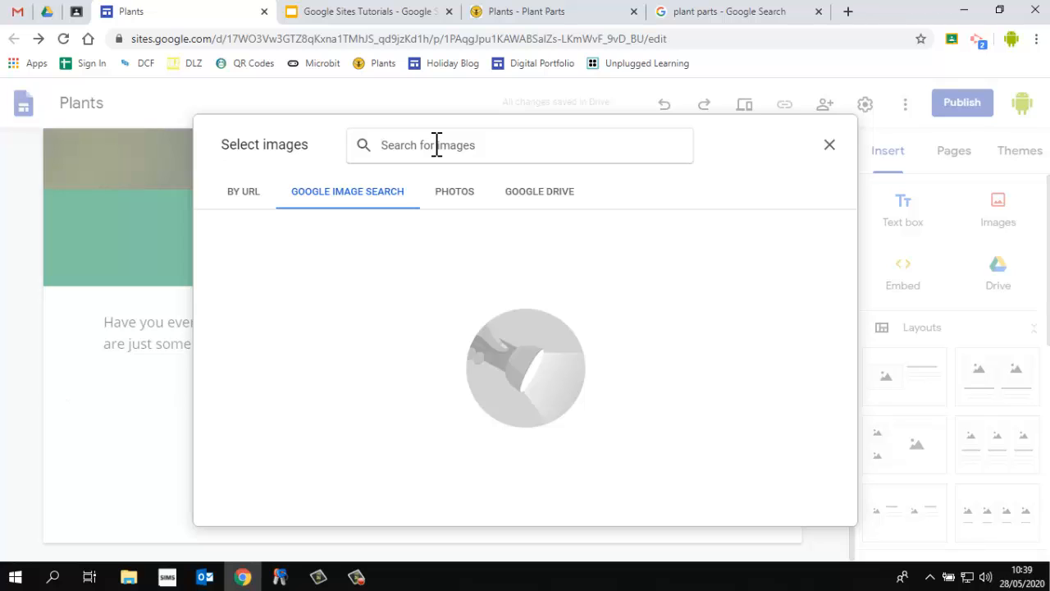
{"action": "type", "text": "plant parts"}
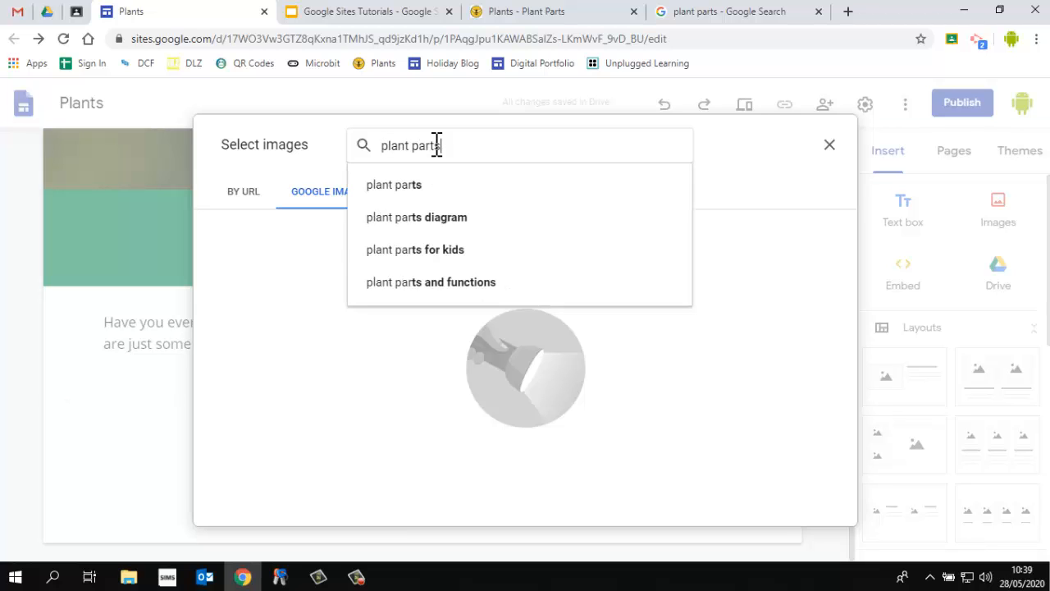
{"action": "key", "text": "Return"}
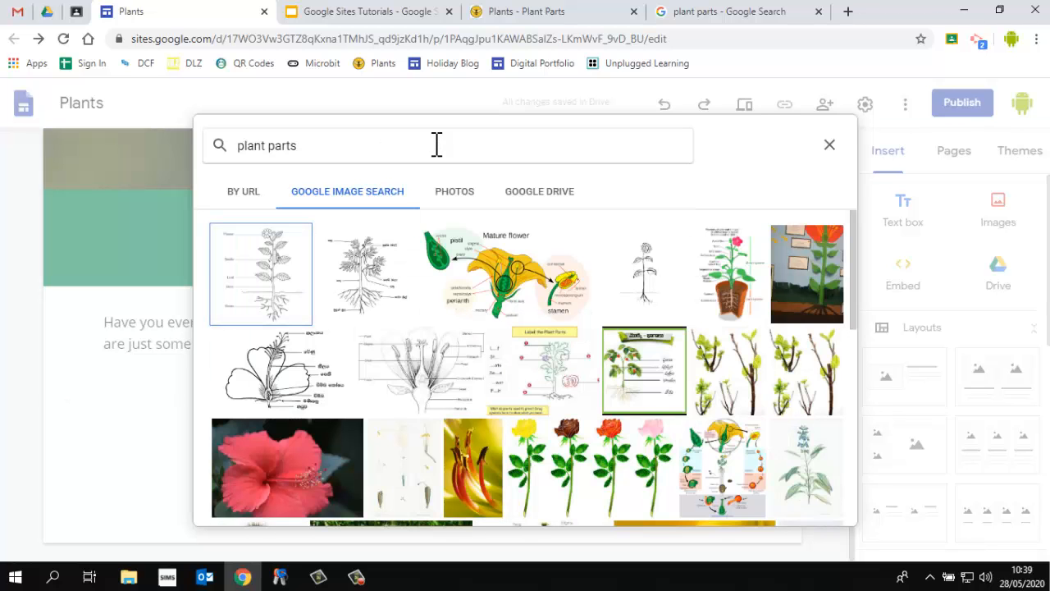
In the Google image results, open the labelled tomato plant diagram and copy its image address
{"action": "left_click", "coordinate": [689, 15]}
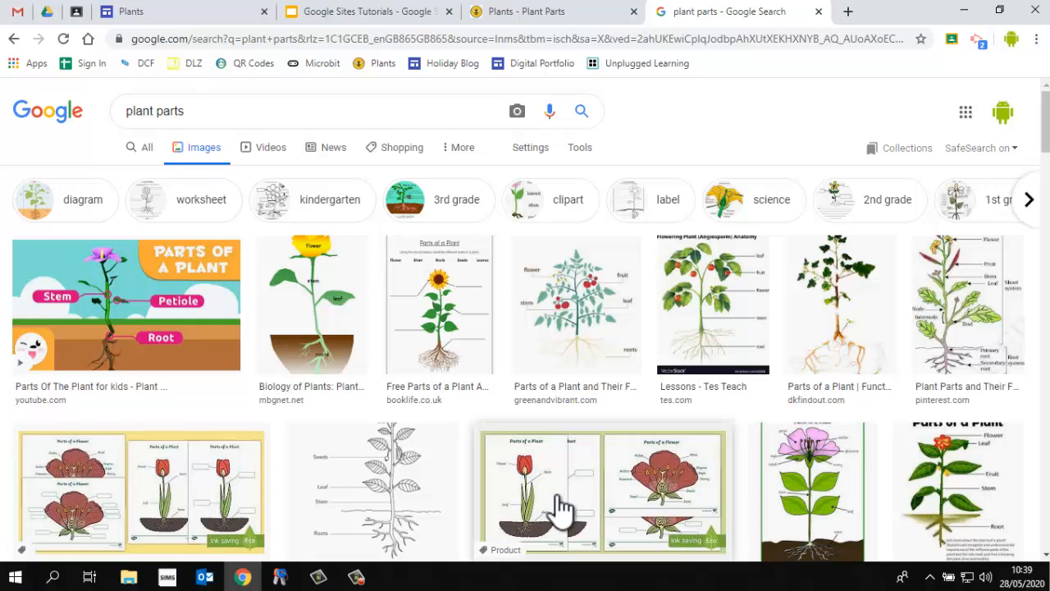
{"action": "left_click", "coordinate": [543, 313]}
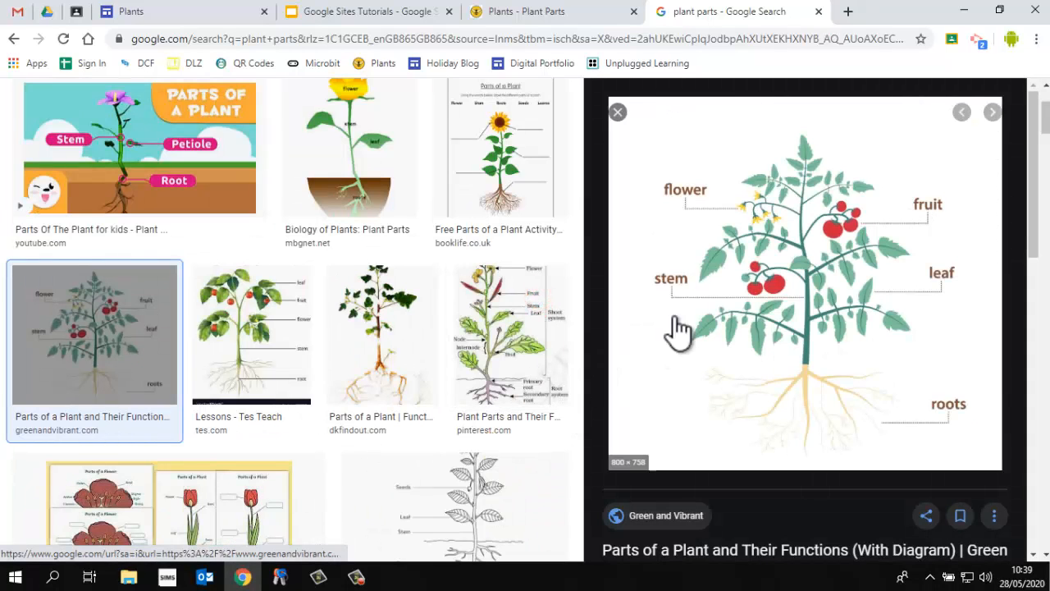
{"action": "right_click", "coordinate": [742, 265]}
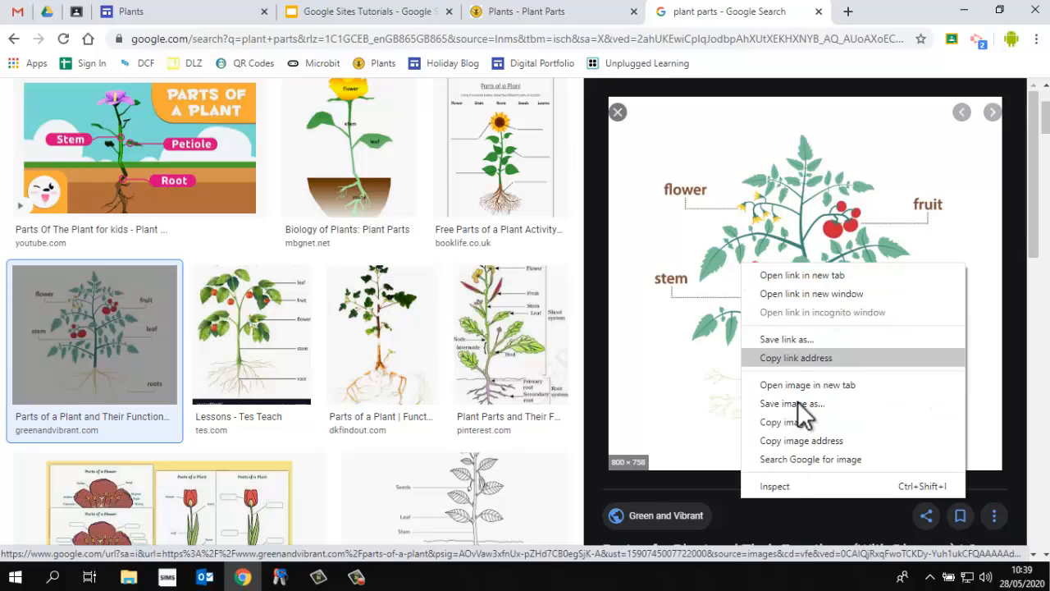
{"action": "left_click", "coordinate": [857, 441]}
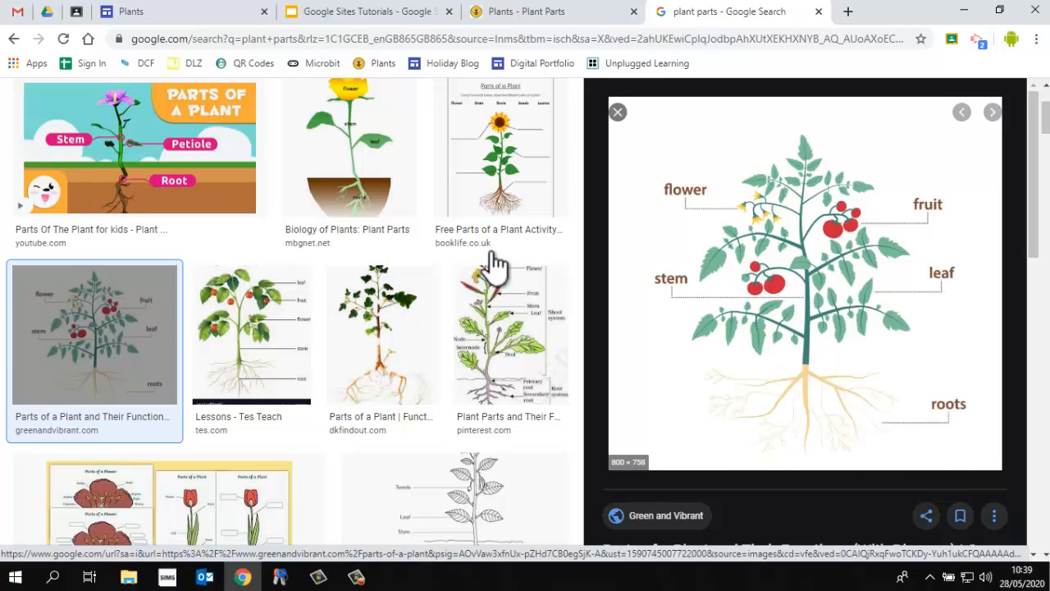
Insert the plant parts diagram by pasting its image address as a URL
{"action": "left_click", "coordinate": [136, 12]}
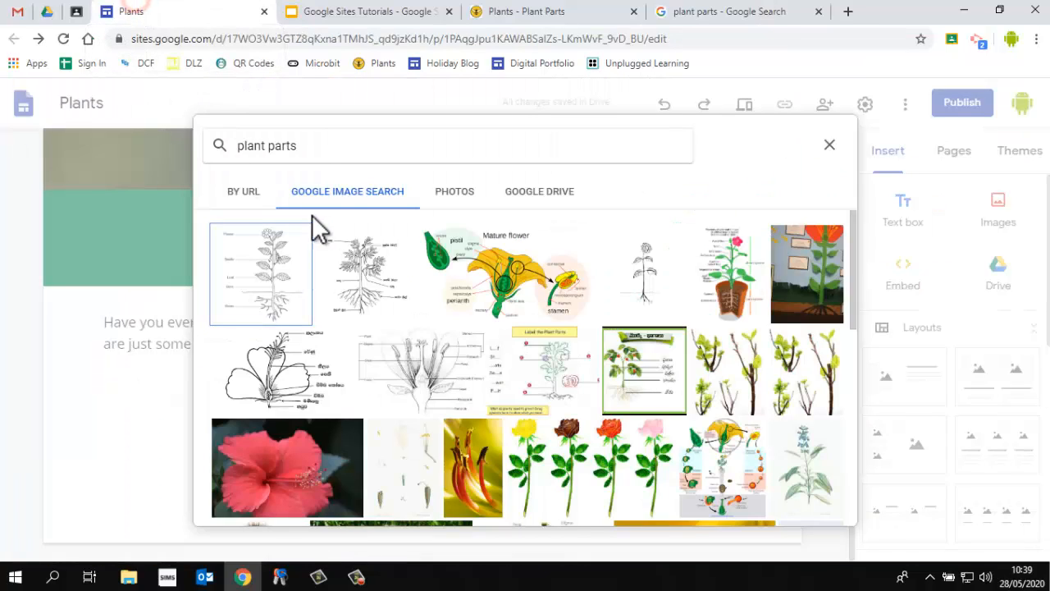
{"action": "left_click", "coordinate": [246, 196]}
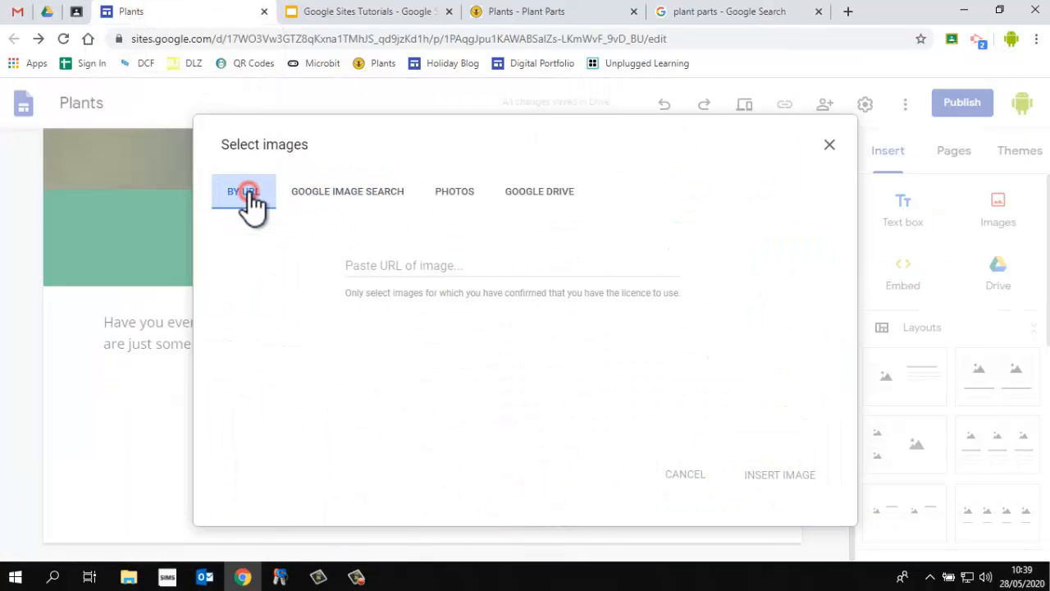
{"action": "left_click", "coordinate": [391, 265]}
{"action": "key", "text": "ctrl+v"}
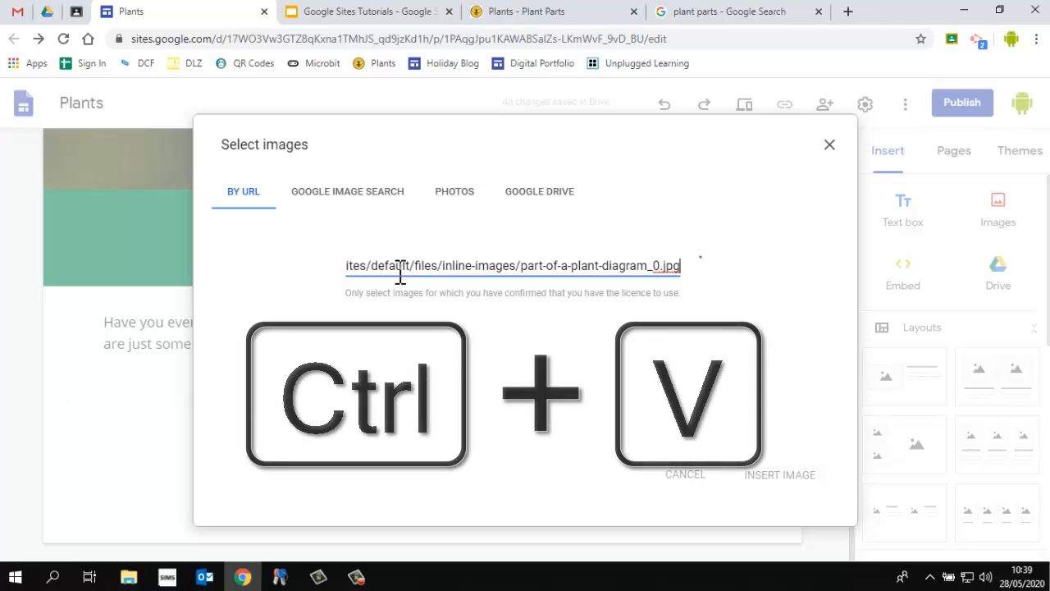
{"action": "left_click", "coordinate": [748, 479]}
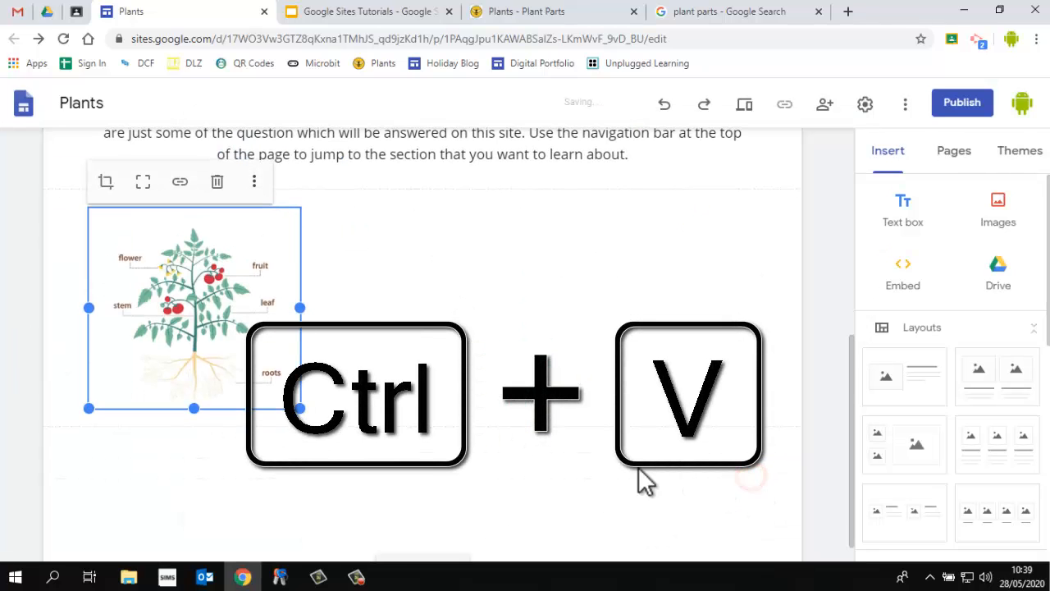
Move the inserted diagram to the centre of its section
{"action": "left_click_drag", "start_coordinate": [233, 304], "coordinate": [443, 311]}
{"action": "left_click", "coordinate": [452, 339]}
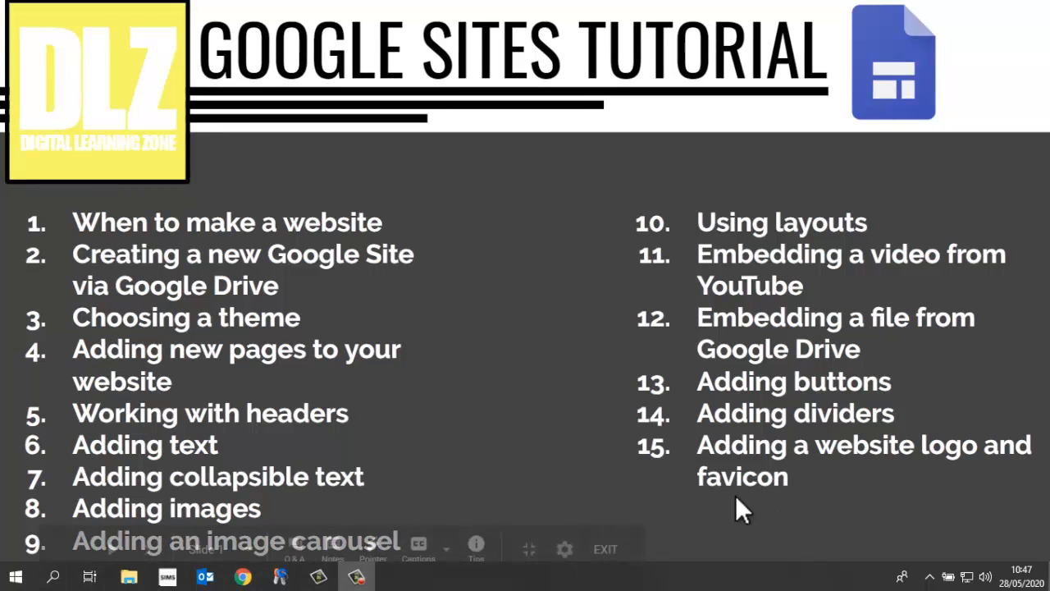
{"action": "left_click", "coordinate": [604, 551]}
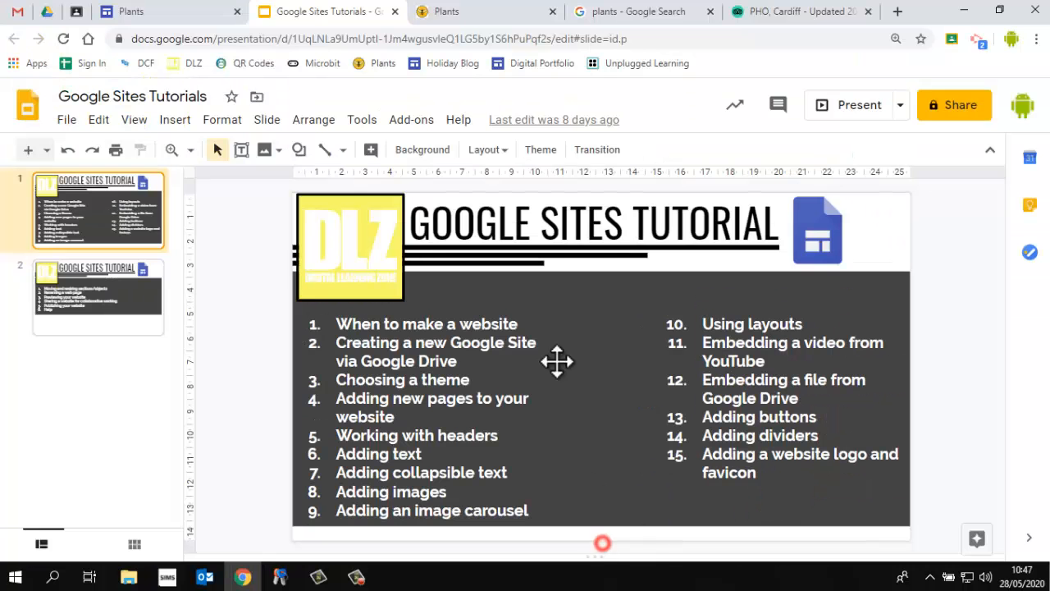
{"action": "left_click", "coordinate": [779, 11]}
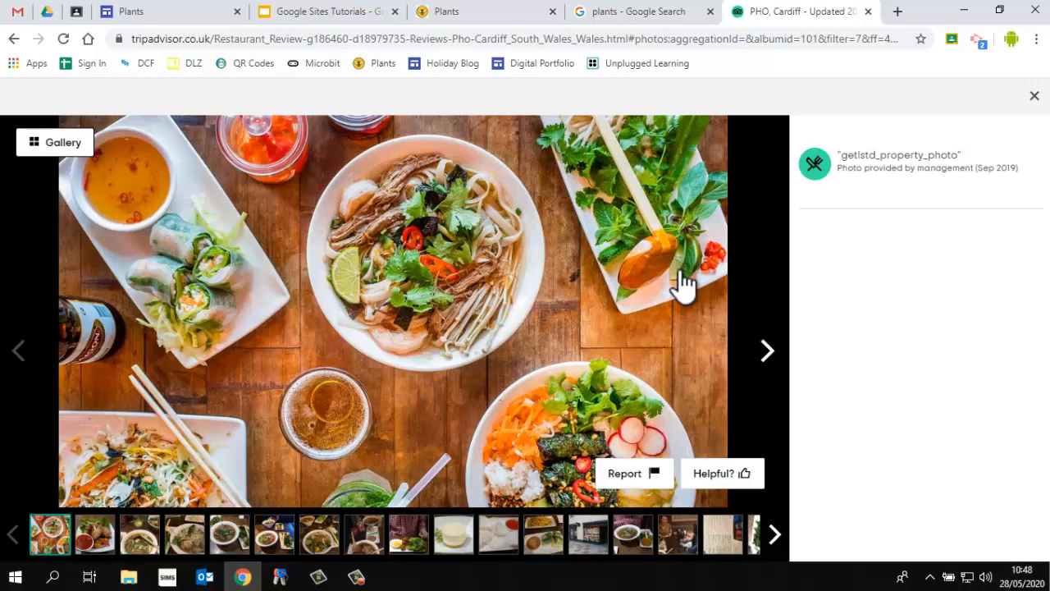
{"action": "left_click", "coordinate": [766, 353]}
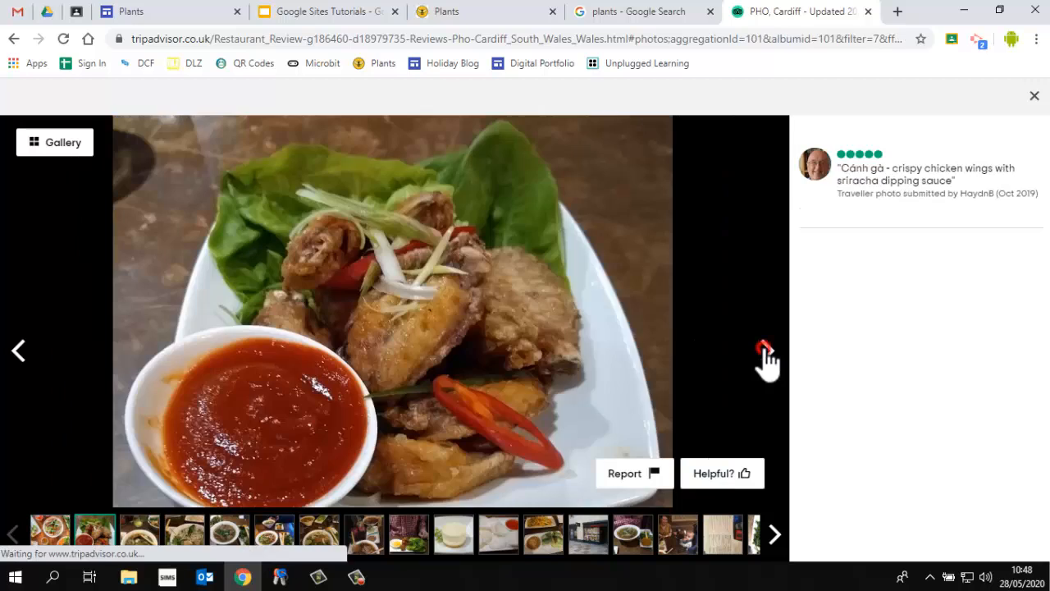
{"action": "left_click", "coordinate": [767, 352]}
{"action": "left_click", "coordinate": [766, 353]}
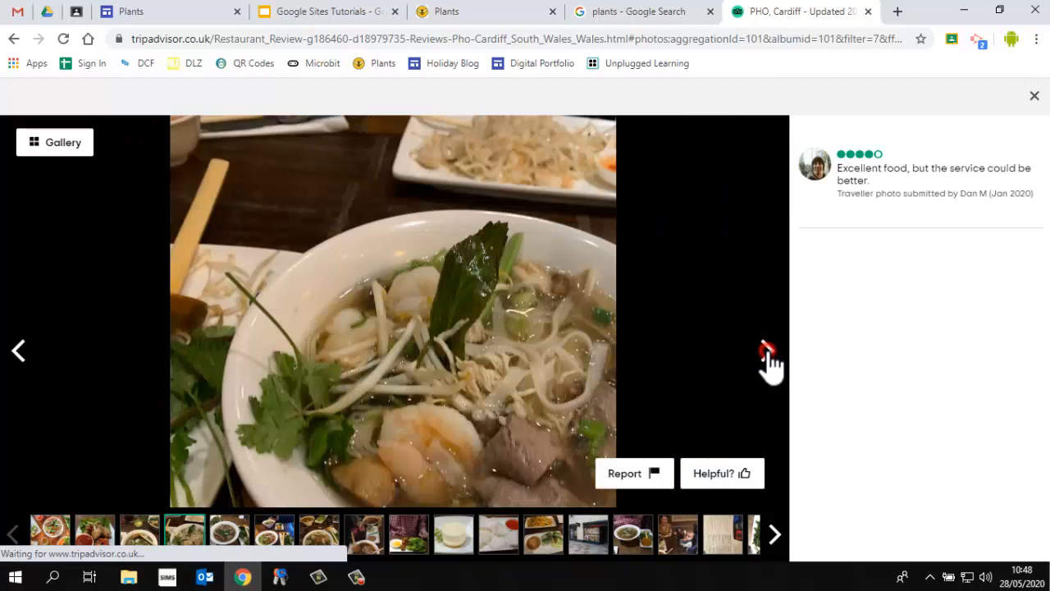
{"action": "left_click", "coordinate": [766, 353]}
{"action": "left_click", "coordinate": [19, 353]}
{"action": "left_click", "coordinate": [19, 353]}
{"action": "left_click", "coordinate": [766, 354]}
{"action": "left_click", "coordinate": [766, 354]}
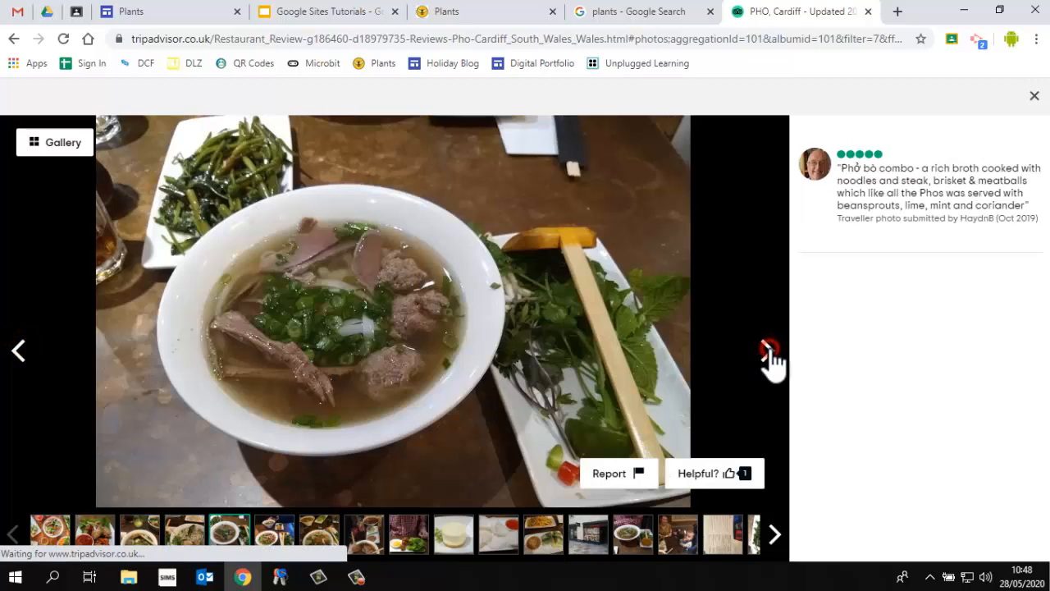
Browse through the photos of the example image carousels to see how they advance
{"action": "left_click", "coordinate": [766, 354]}
{"action": "left_click", "coordinate": [766, 354]}
{"action": "left_click", "coordinate": [766, 354]}
{"action": "left_click", "coordinate": [767, 355]}
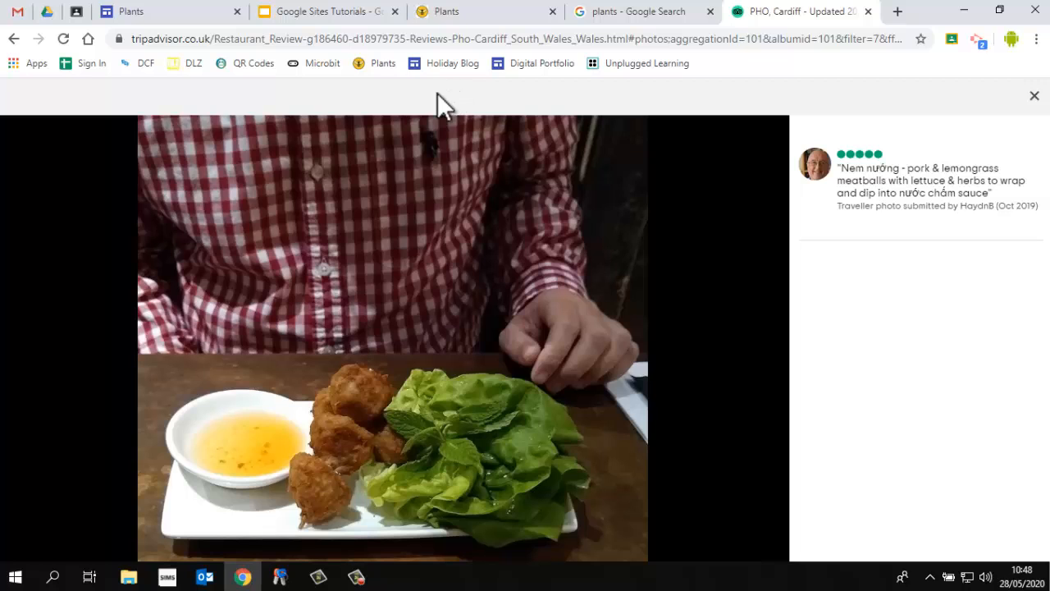
{"action": "left_click", "coordinate": [435, 11]}
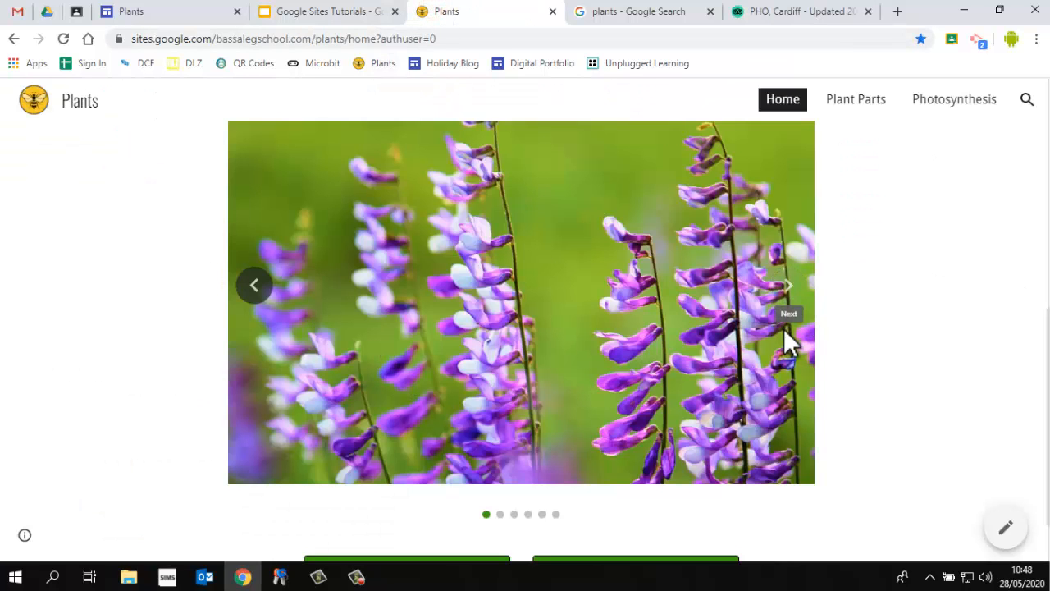
{"action": "left_click", "coordinate": [792, 291]}
{"action": "left_click", "coordinate": [792, 291]}
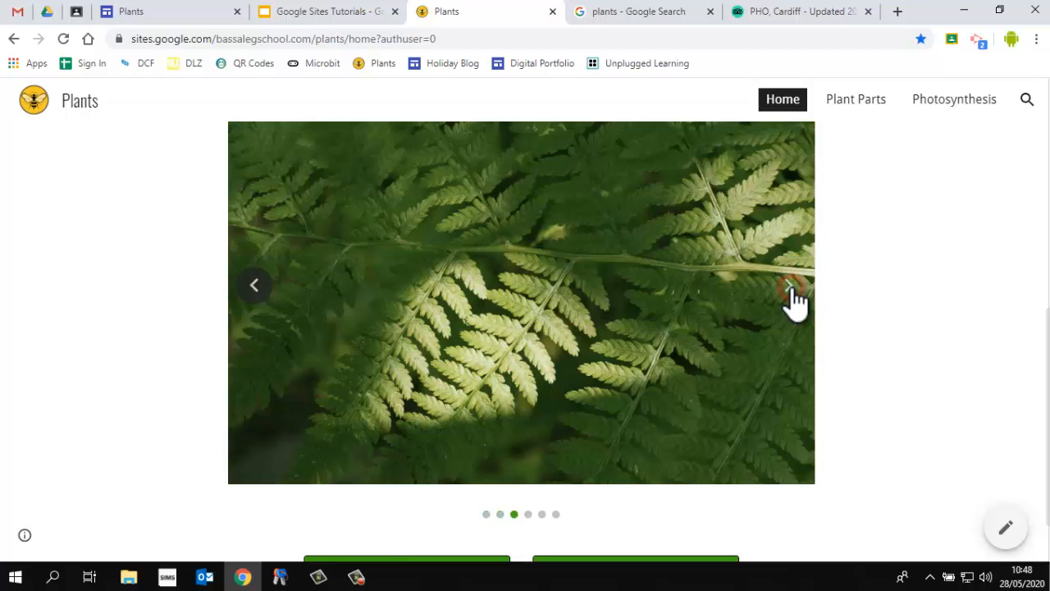
{"action": "left_click", "coordinate": [792, 292]}
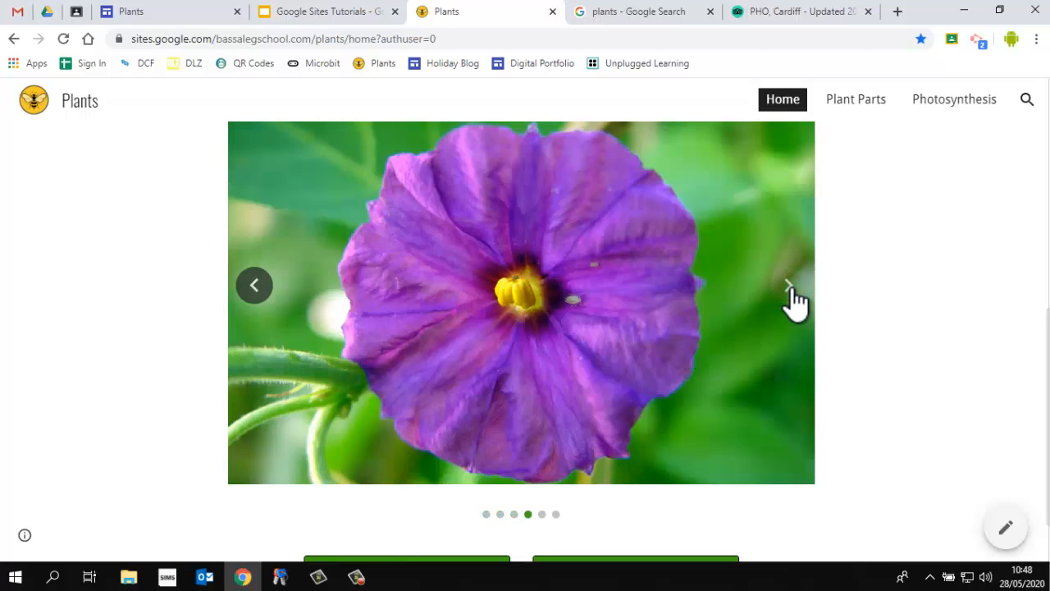
Start an image carousel on the page and open the image selection for its first image
{"action": "left_click", "coordinate": [192, 16]}
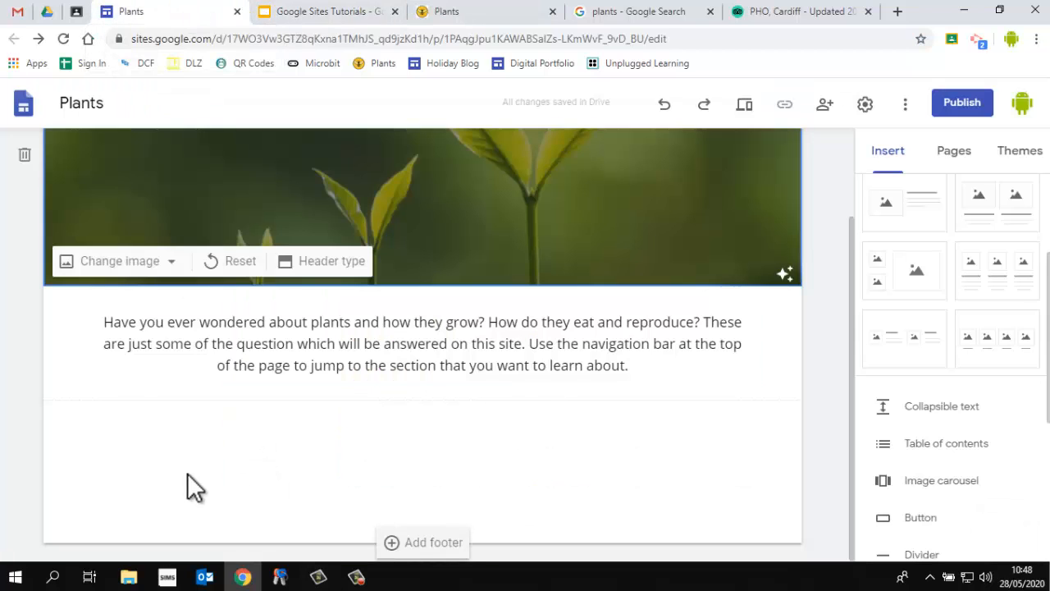
{"action": "scroll", "coordinate": [1021, 310], "scroll_direction": "up", "scroll_amount": 3}
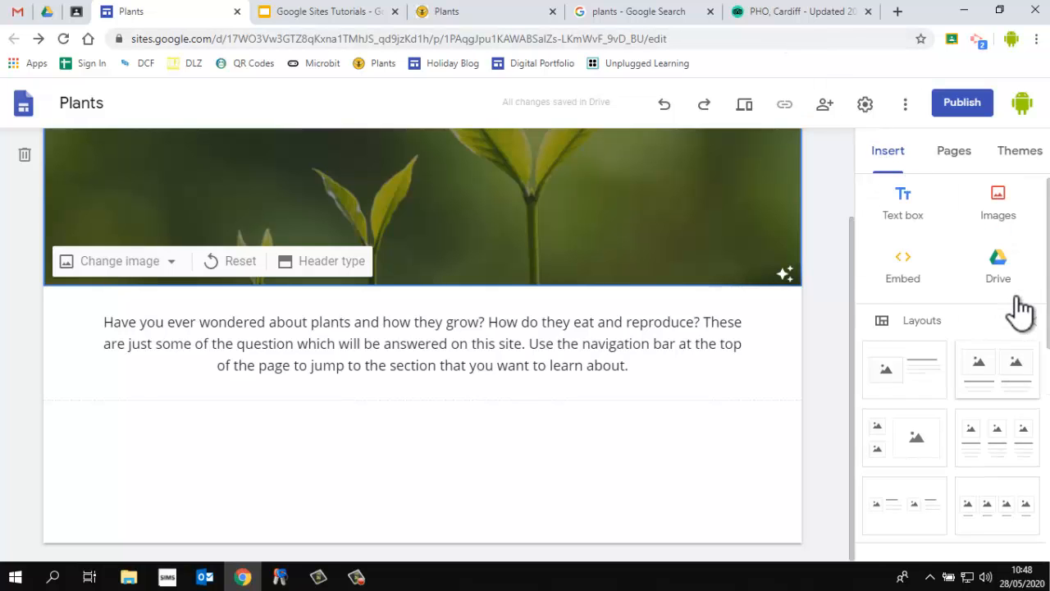
{"action": "scroll", "coordinate": [1022, 310], "scroll_direction": "down", "scroll_amount": 5}
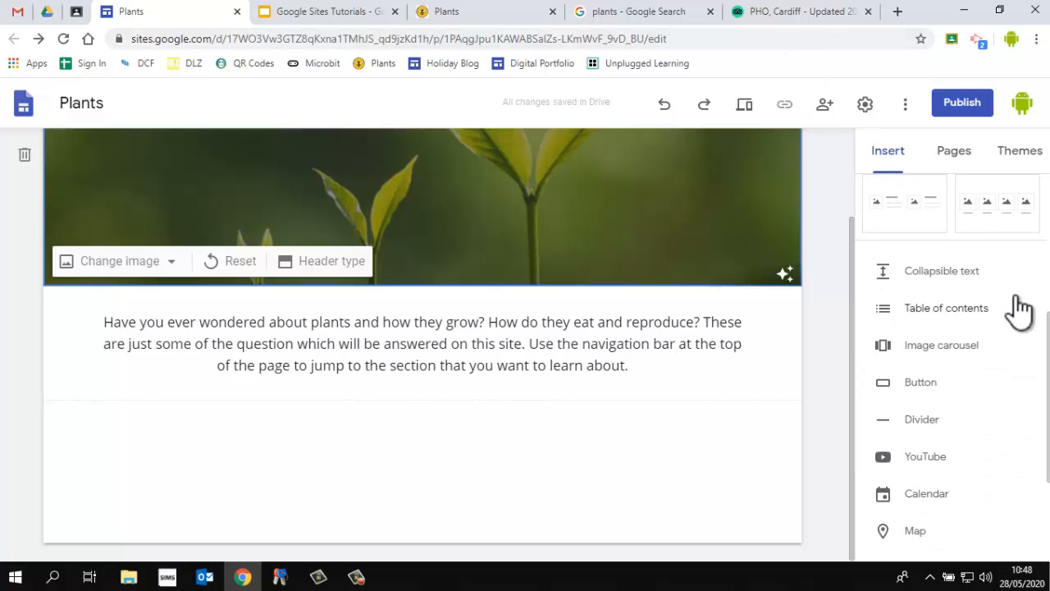
{"action": "left_click", "coordinate": [932, 348]}
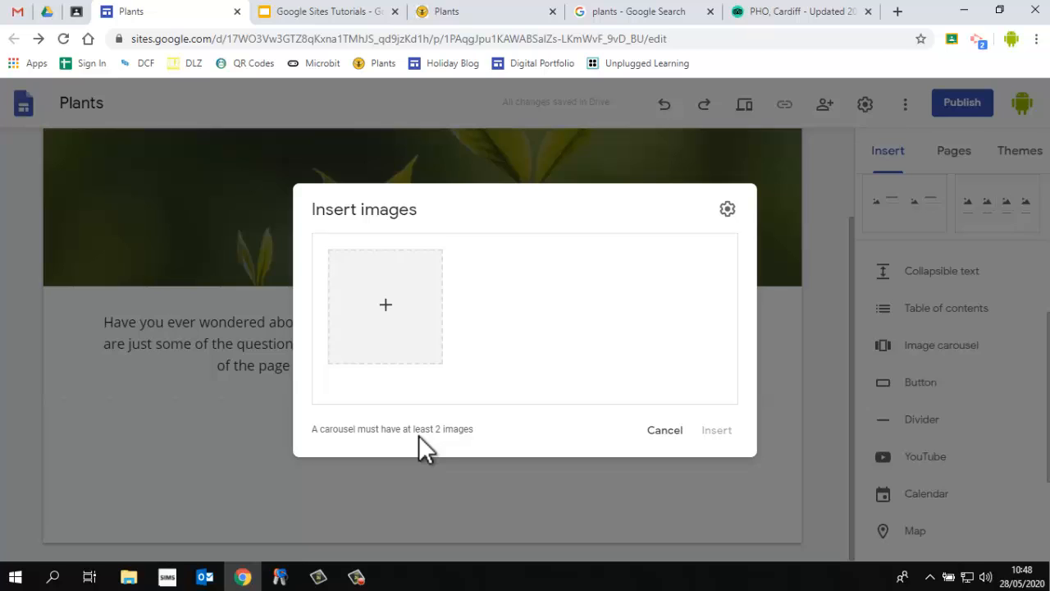
{"action": "left_click", "coordinate": [386, 310]}
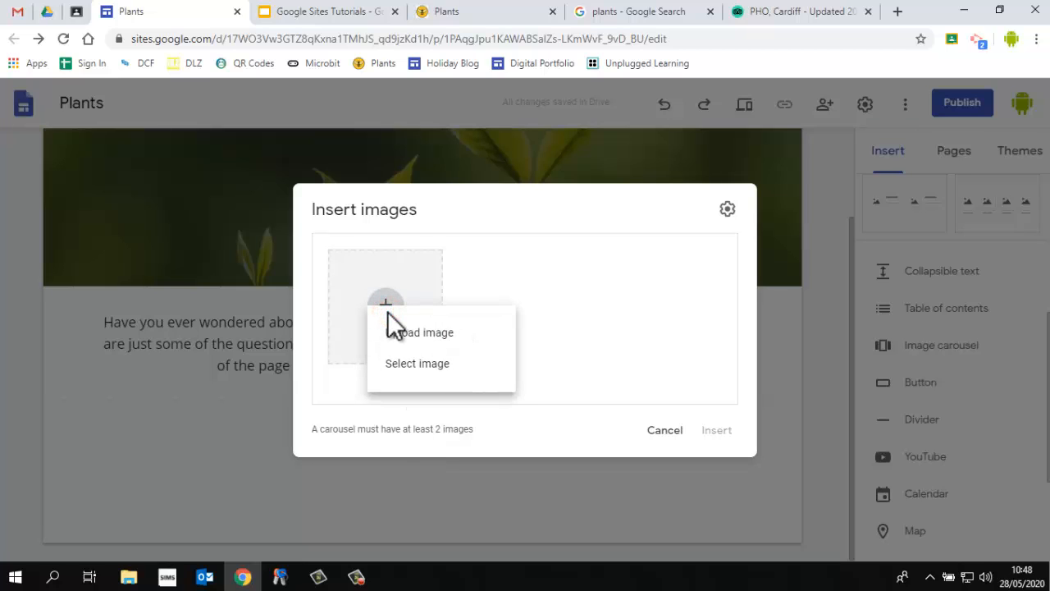
{"action": "left_click", "coordinate": [417, 365]}
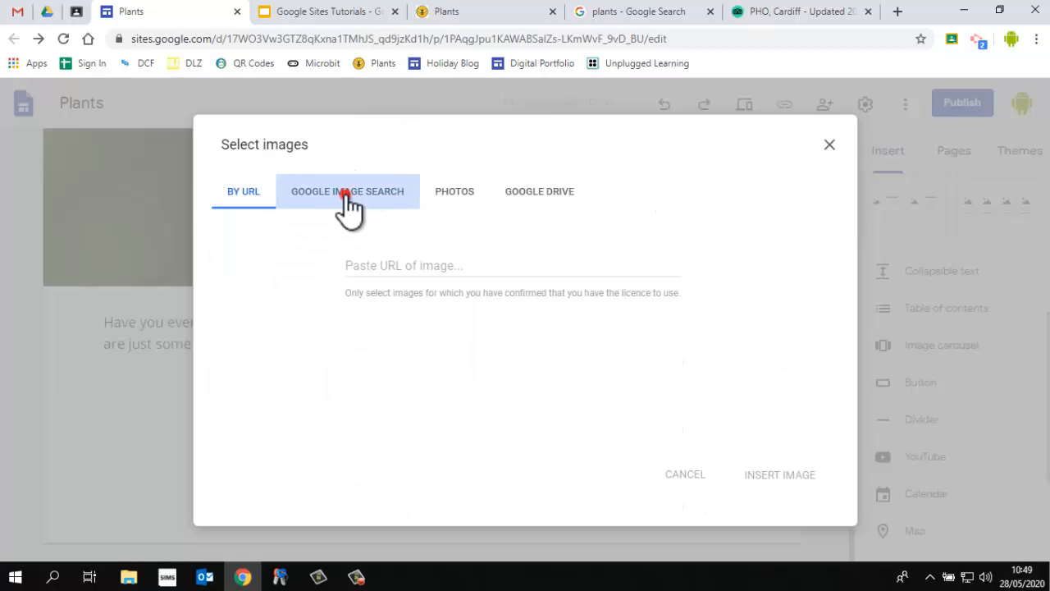
{"action": "left_click", "coordinate": [347, 205]}
{"action": "type", "text": "plants"}
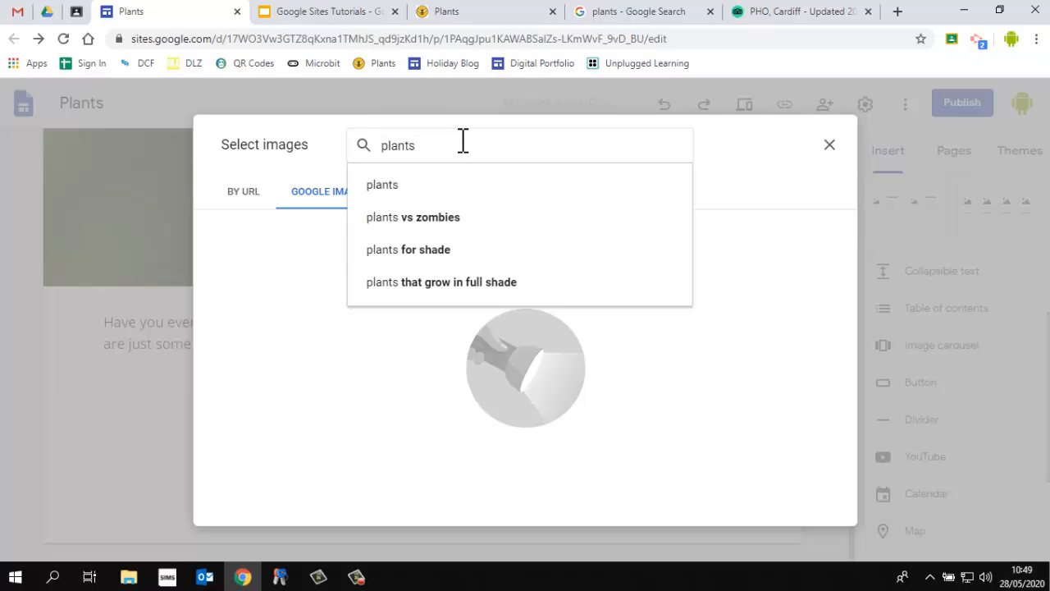
{"action": "key", "text": "Return"}
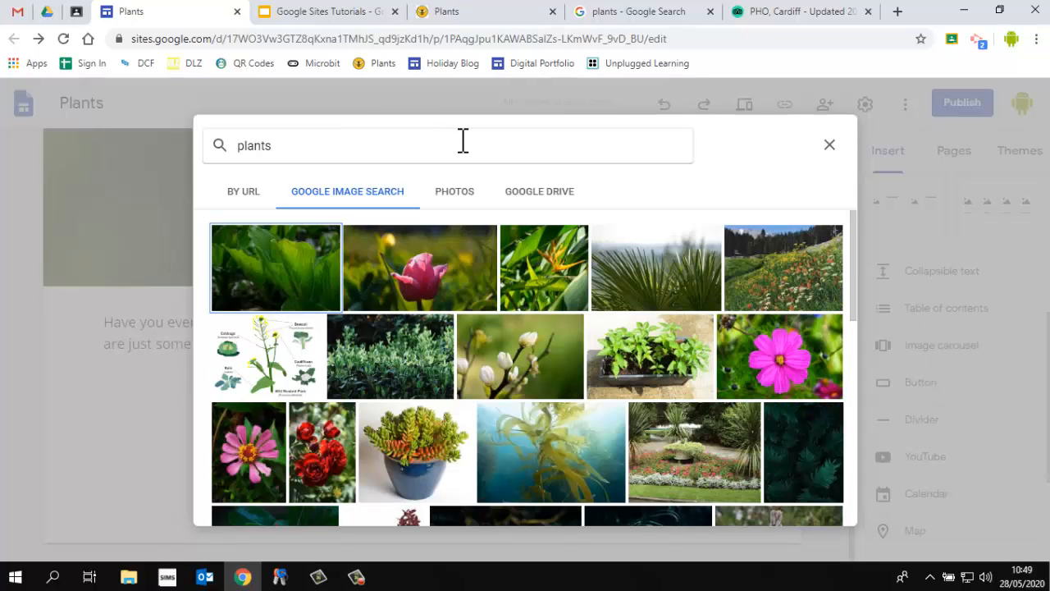
In the Google image results, copy the image address of the cactus collection photo
{"action": "left_click", "coordinate": [243, 192]}
{"action": "left_click", "coordinate": [685, 12]}
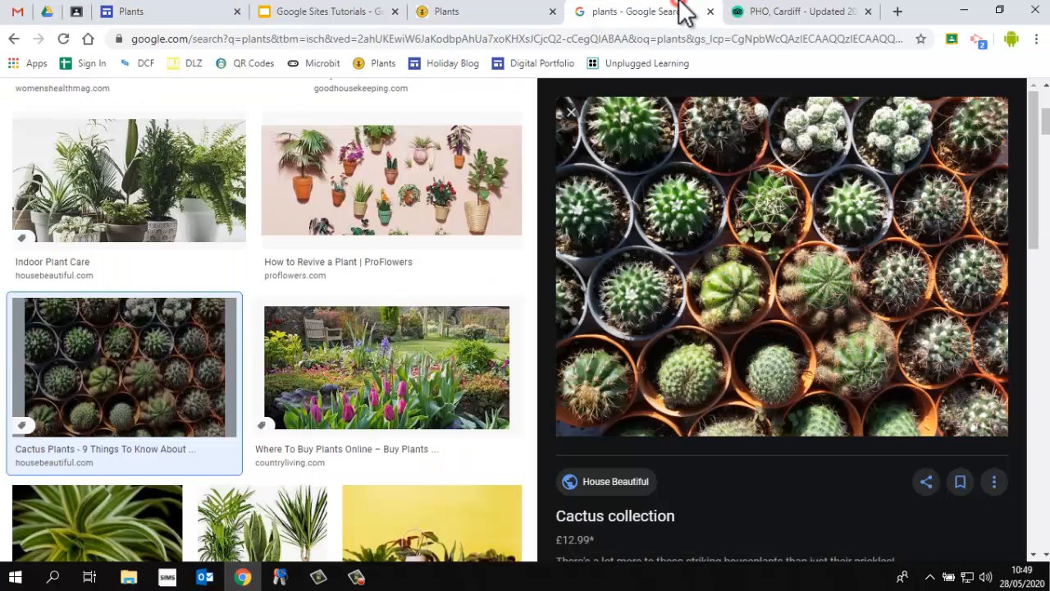
{"action": "right_click", "coordinate": [703, 194]}
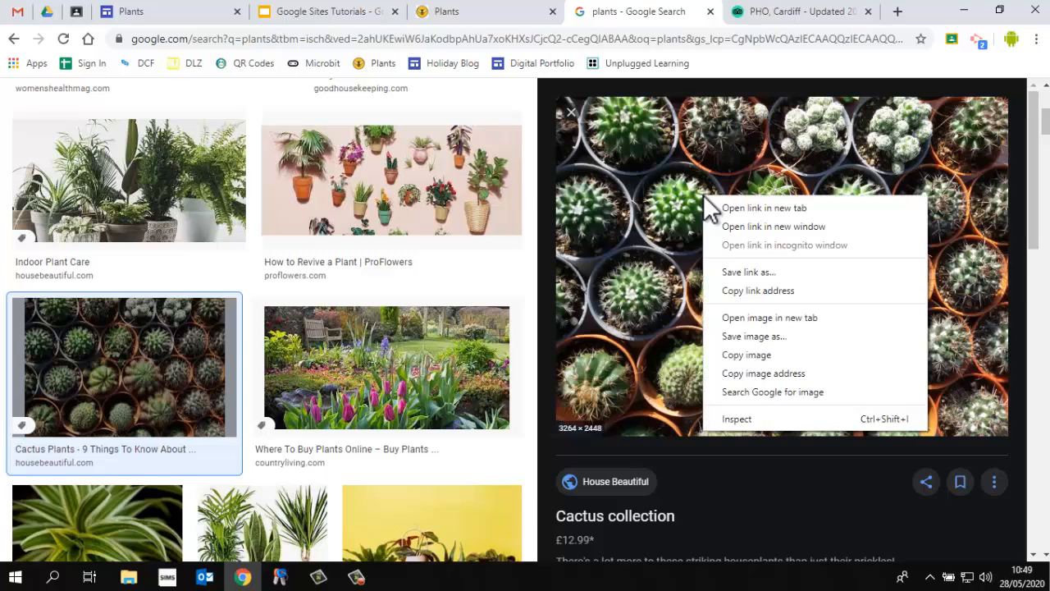
{"action": "left_click", "coordinate": [771, 373]}
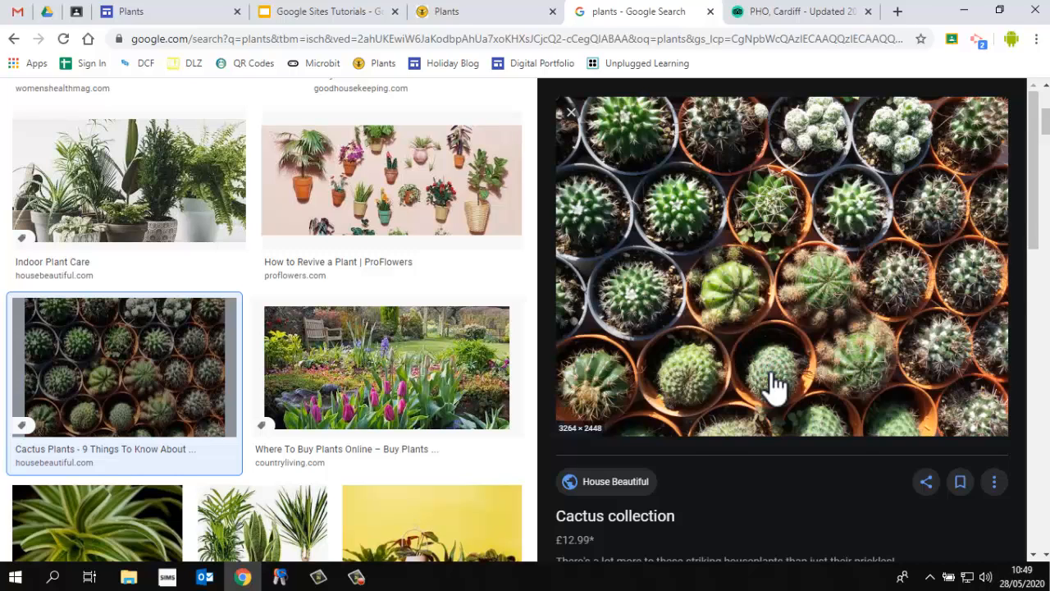
Add the cactus photo to the carousel by pasting its image address as a URL
{"action": "left_click", "coordinate": [187, 11]}
{"action": "left_click", "coordinate": [405, 265]}
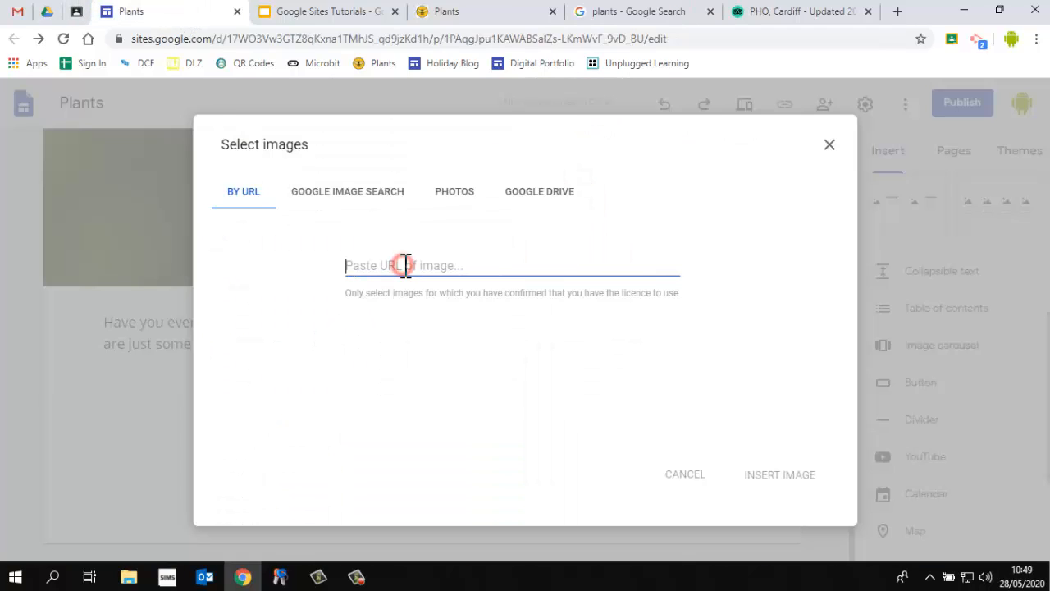
{"action": "key", "text": "ctrl+v"}
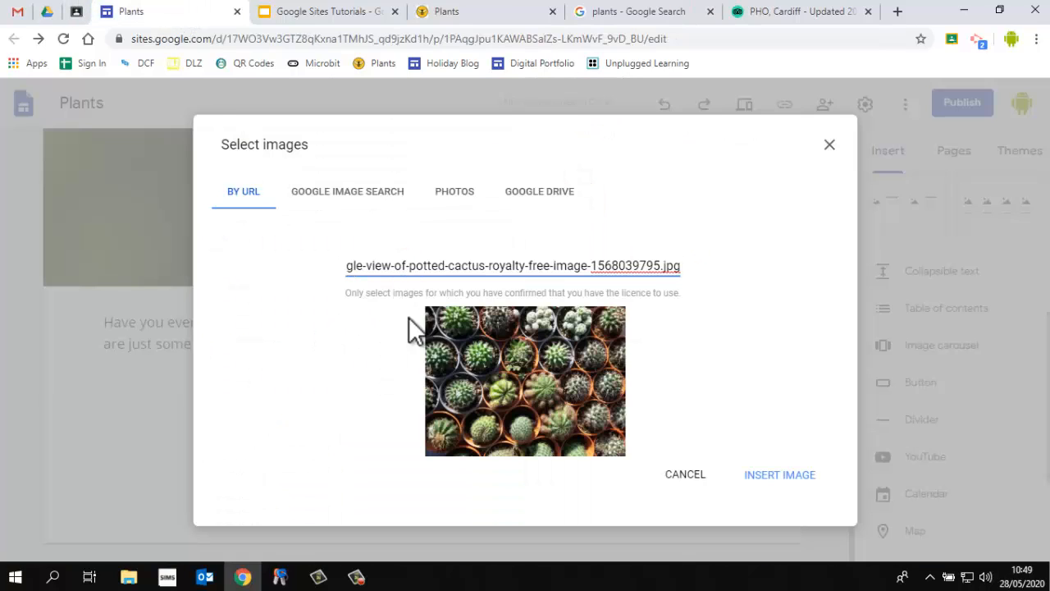
{"action": "left_click", "coordinate": [763, 474]}
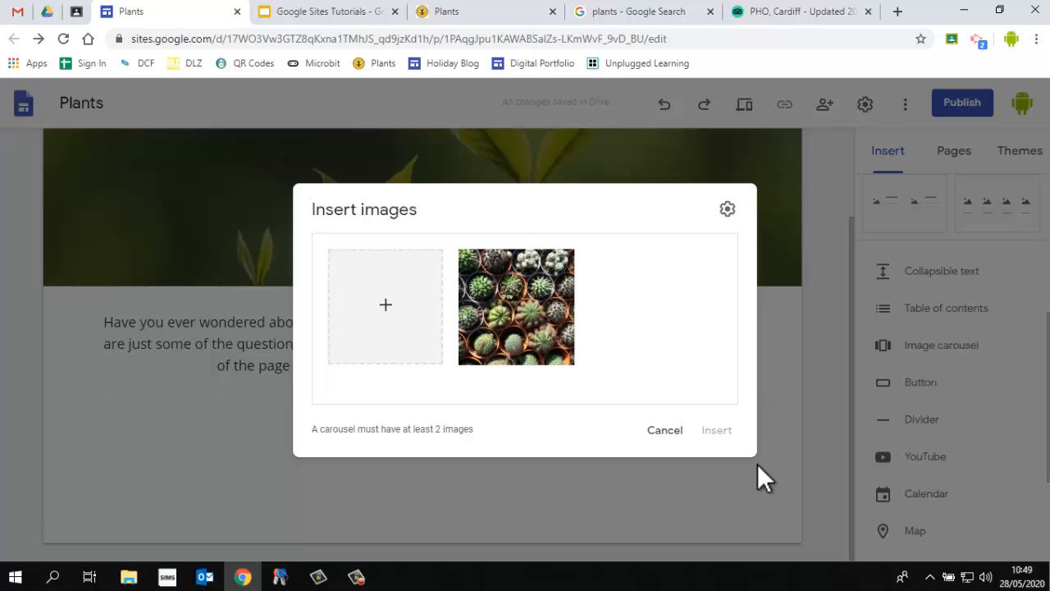
Open the image selection for another carousel image and copy the address of the spiky-leaved plant photo
{"action": "left_click", "coordinate": [386, 305]}
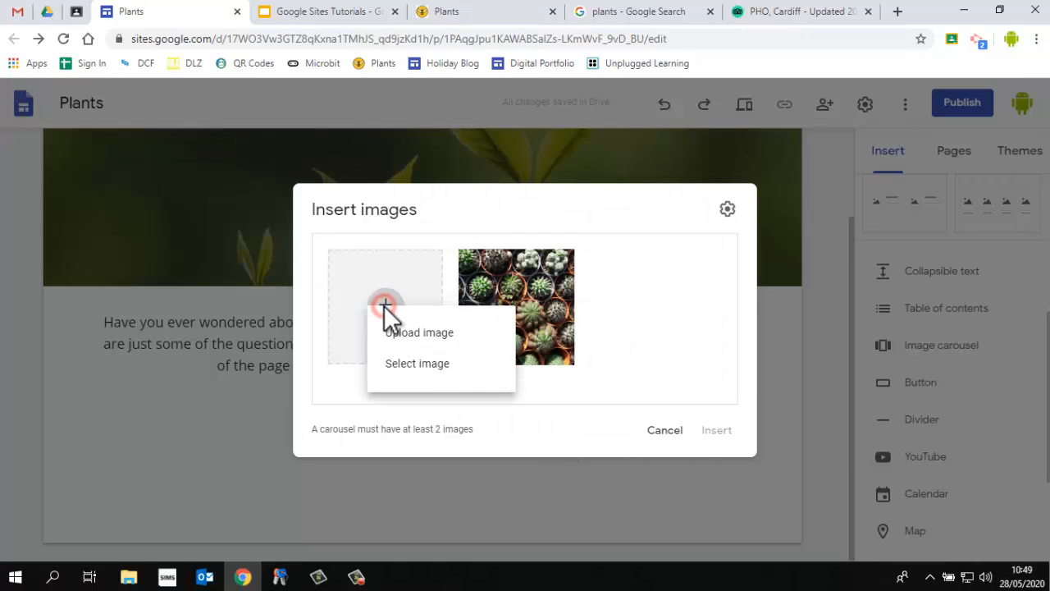
{"action": "left_click", "coordinate": [408, 361]}
{"action": "left_click", "coordinate": [652, 12]}
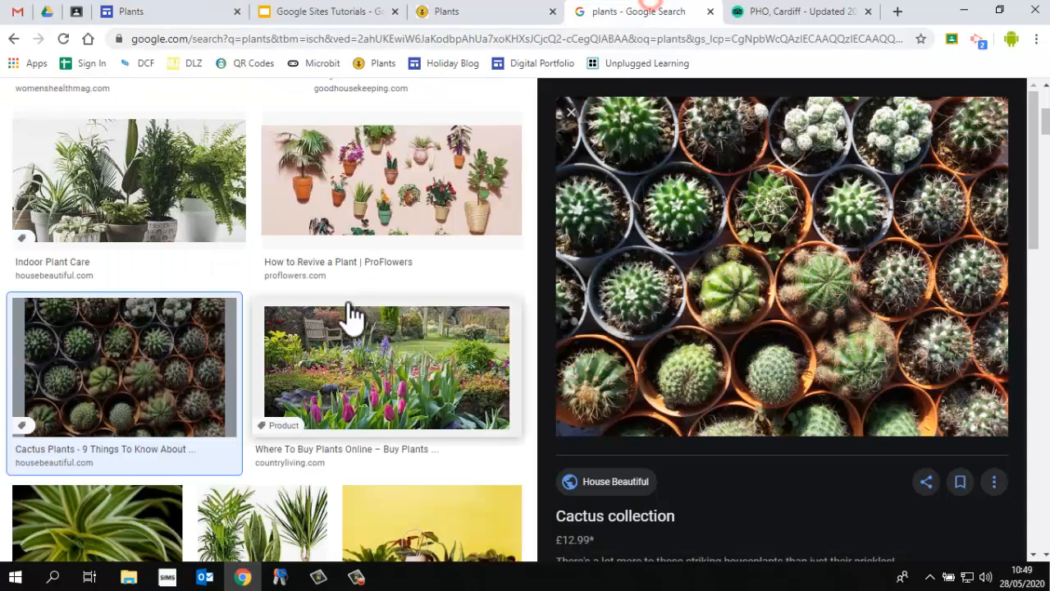
{"action": "scroll", "coordinate": [336, 418], "scroll_direction": "down", "scroll_amount": 3}
{"action": "left_click", "coordinate": [169, 347]}
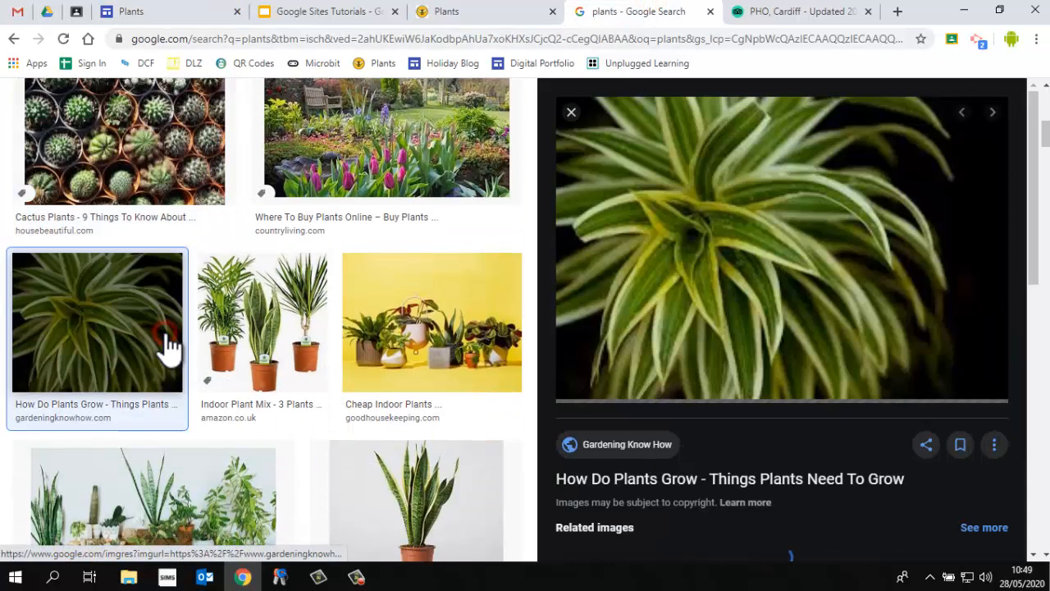
{"action": "right_click", "coordinate": [772, 295]}
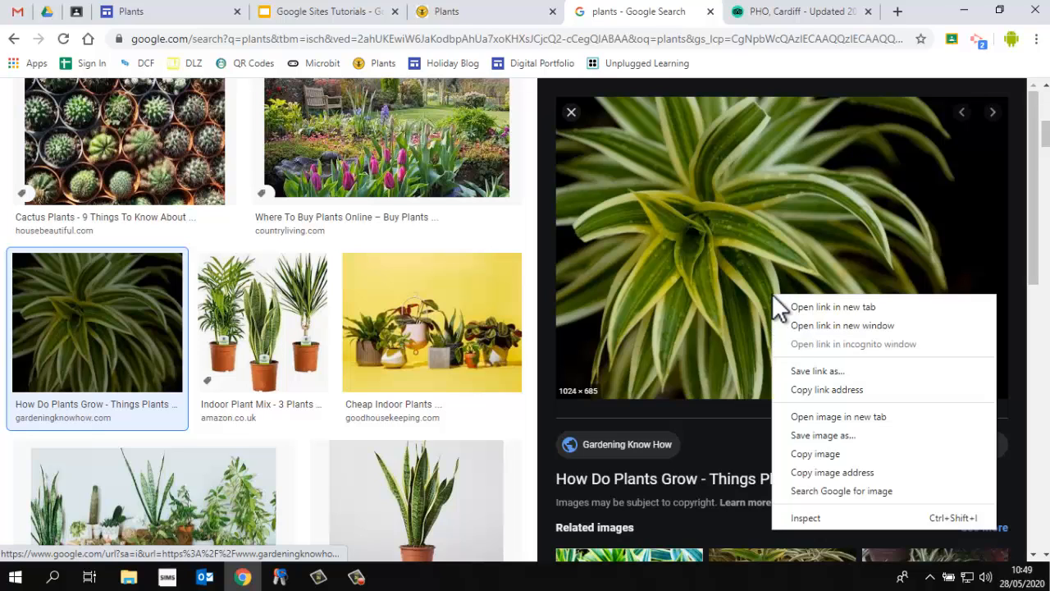
{"action": "left_click", "coordinate": [837, 473]}
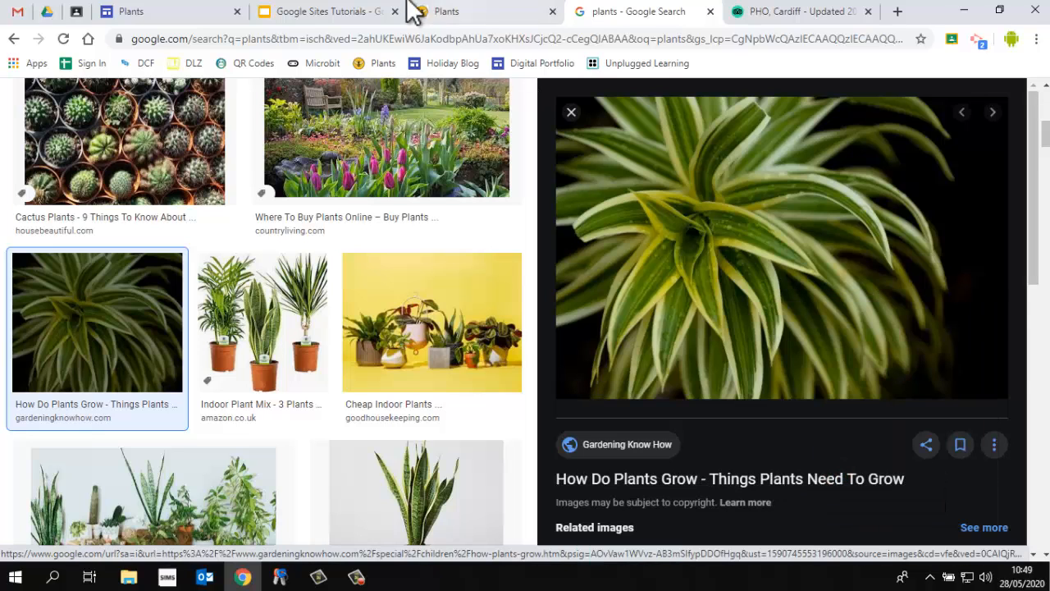
Add the spiky-leaved plant photo to the carousel by pasting its image address as a URL
{"action": "left_click", "coordinate": [175, 13]}
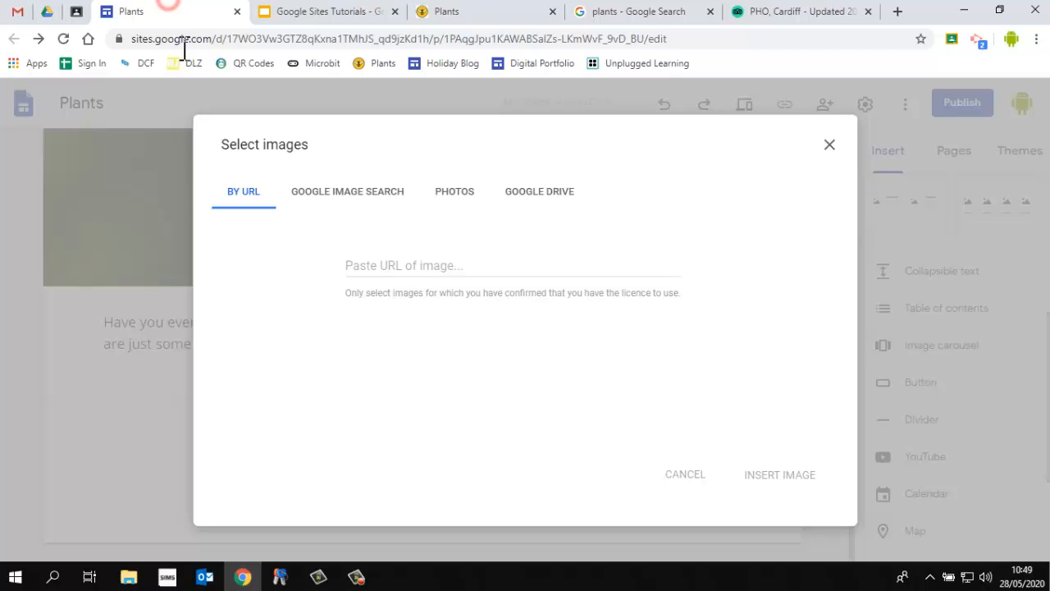
{"action": "left_click", "coordinate": [420, 271]}
{"action": "key", "text": "ctrl+v"}
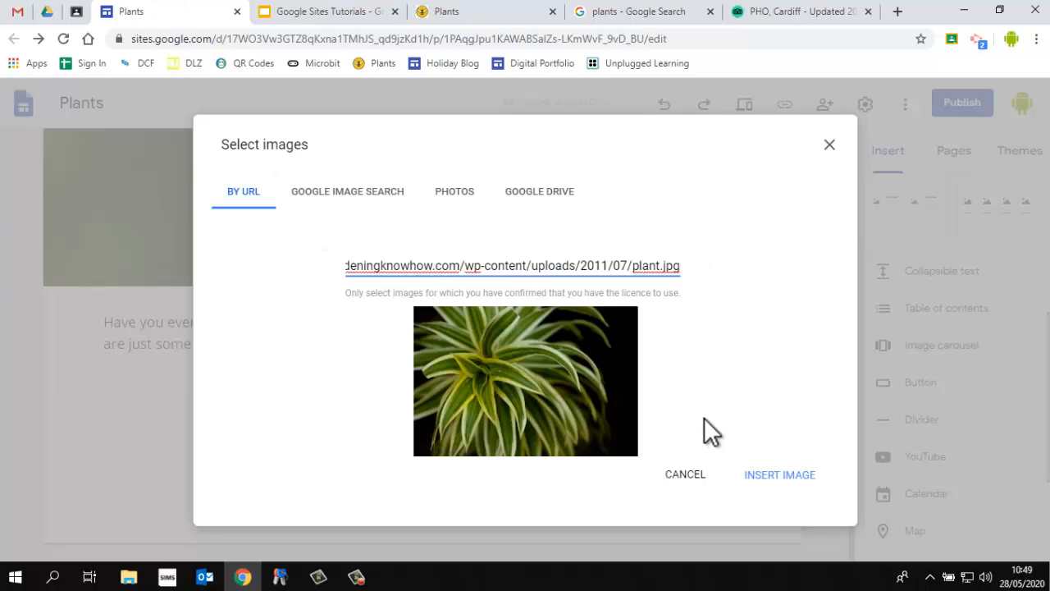
{"action": "left_click", "coordinate": [774, 475]}
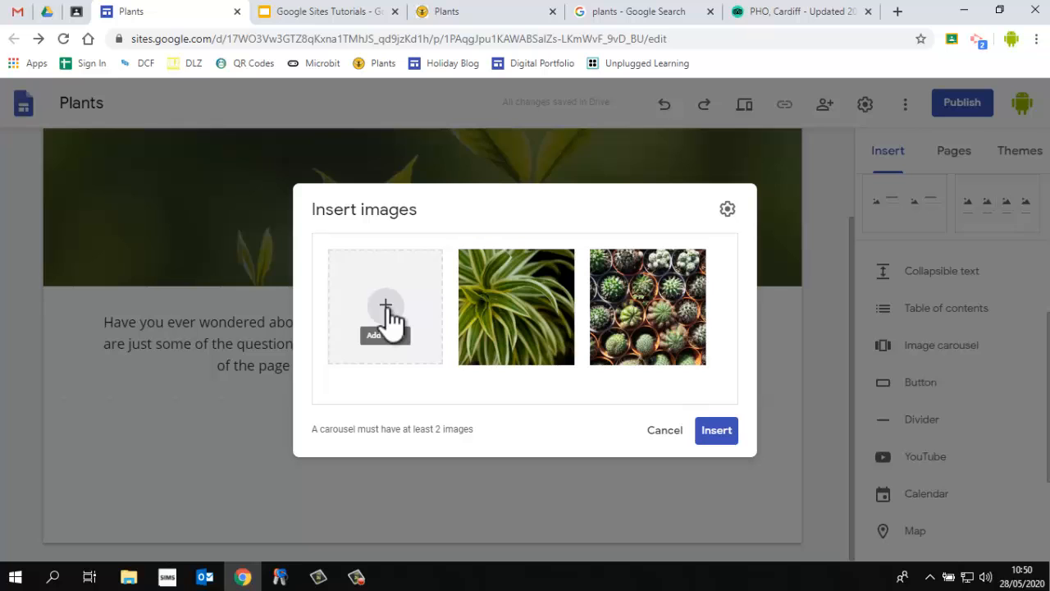
Insert the two-image carousel and move it to the centre of its section
{"action": "left_click", "coordinate": [732, 433]}
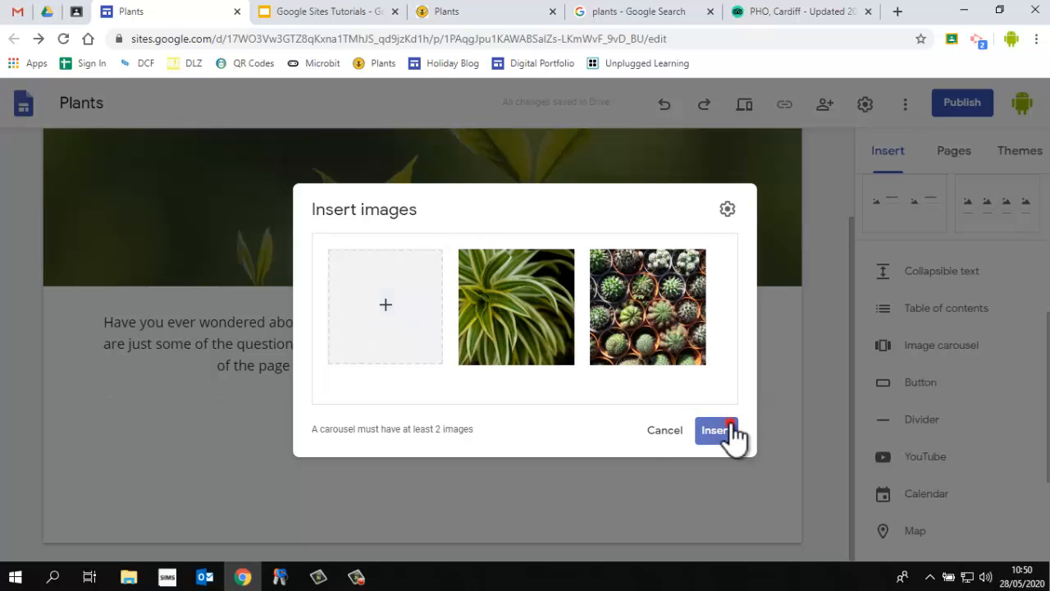
{"action": "scroll", "coordinate": [509, 431], "scroll_direction": "down", "scroll_amount": 2}
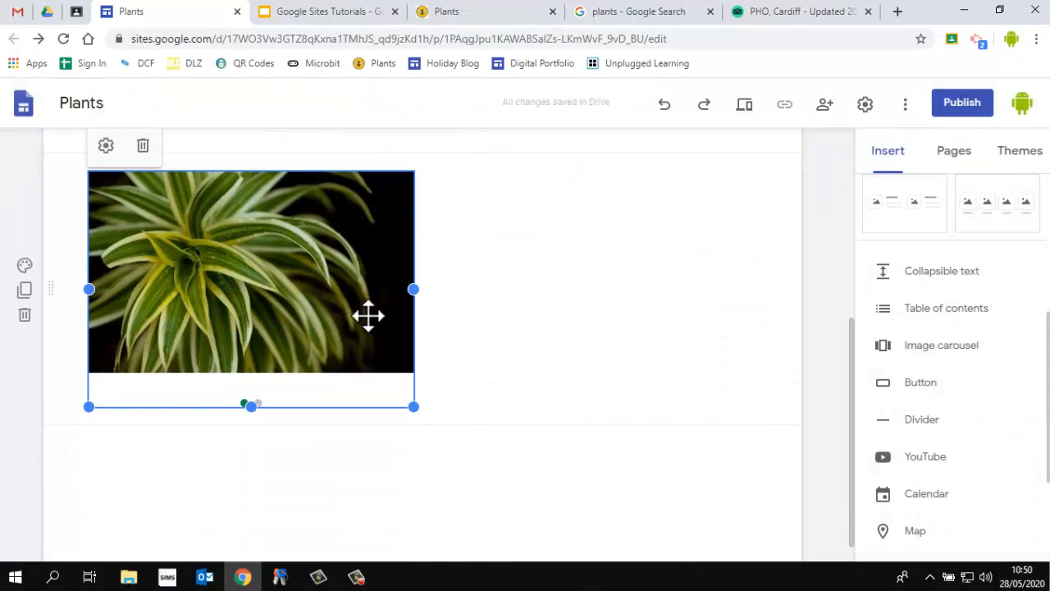
{"action": "left_click_drag", "start_coordinate": [332, 301], "coordinate": [426, 303]}
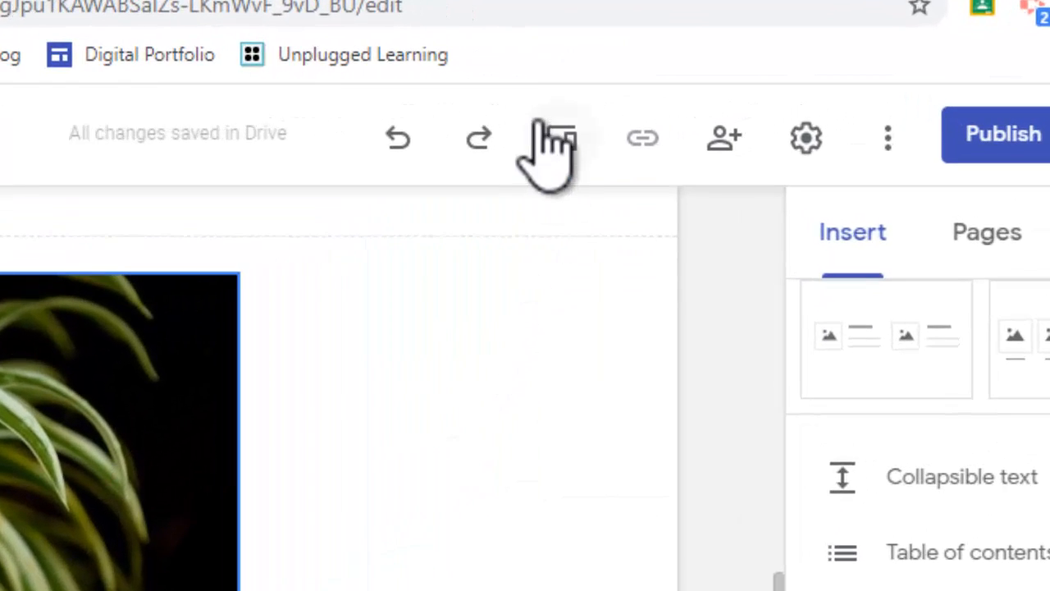
Preview the site and advance the carousel to its next image
{"action": "left_click", "coordinate": [741, 102]}
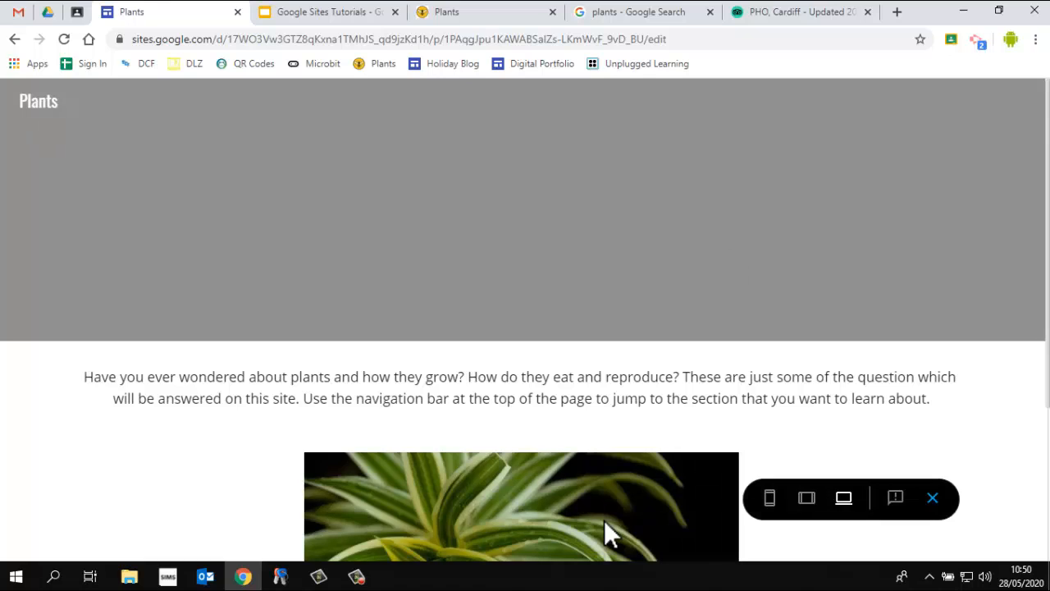
{"action": "scroll", "coordinate": [701, 500], "scroll_direction": "down", "scroll_amount": 3}
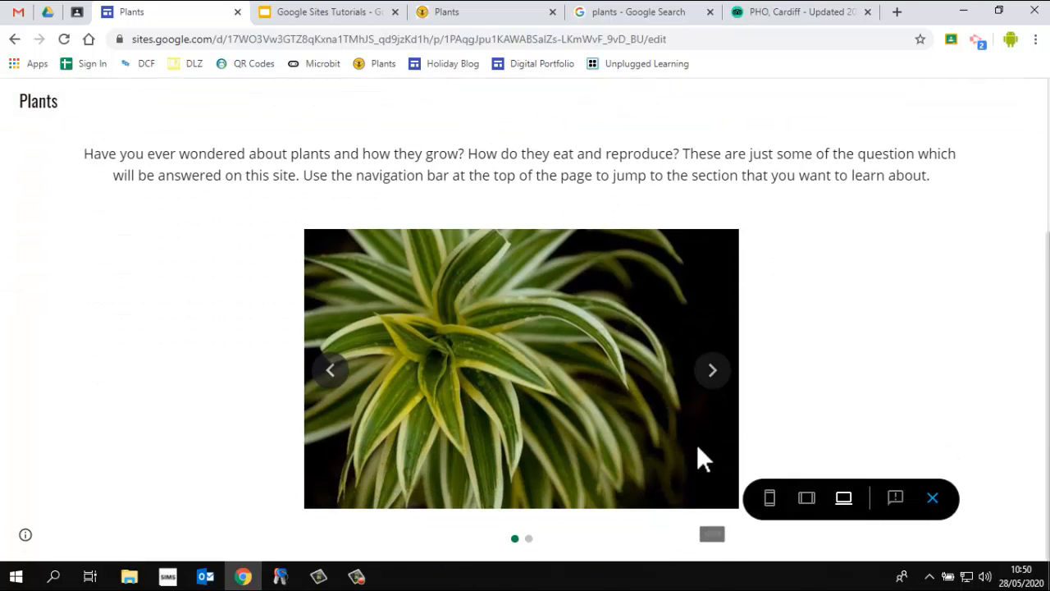
{"action": "left_click", "coordinate": [711, 371]}
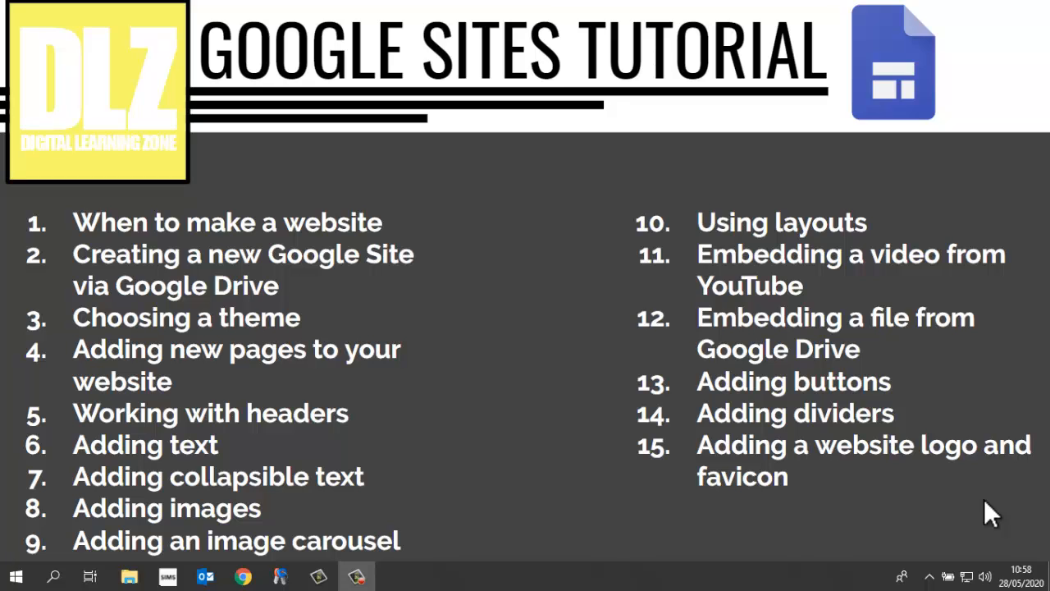
Open the Digital Portfolio example site and view its SciTech page
{"action": "left_click", "coordinate": [603, 548]}
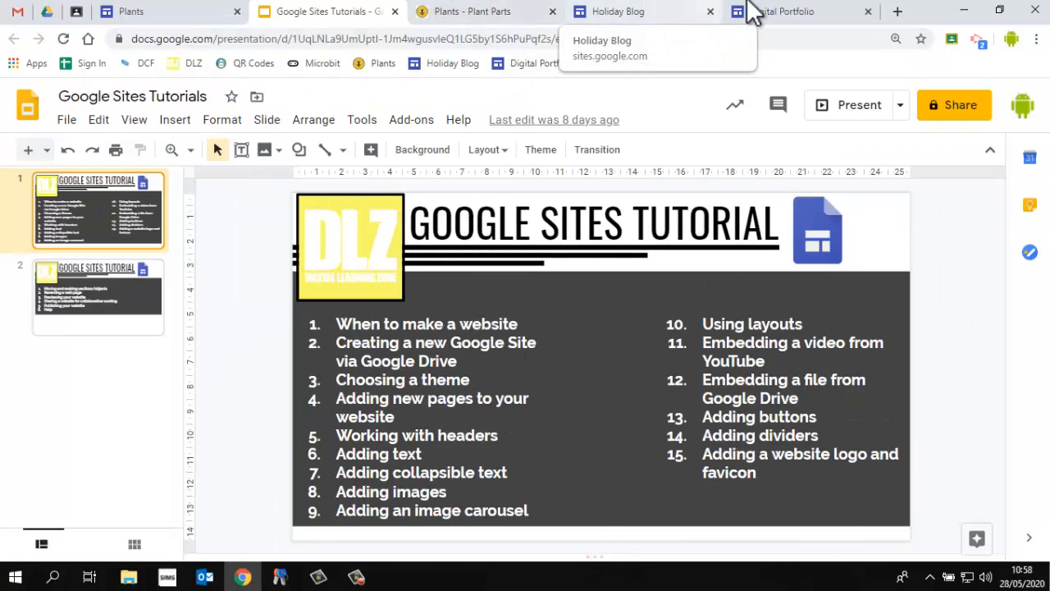
{"action": "left_click", "coordinate": [779, 13]}
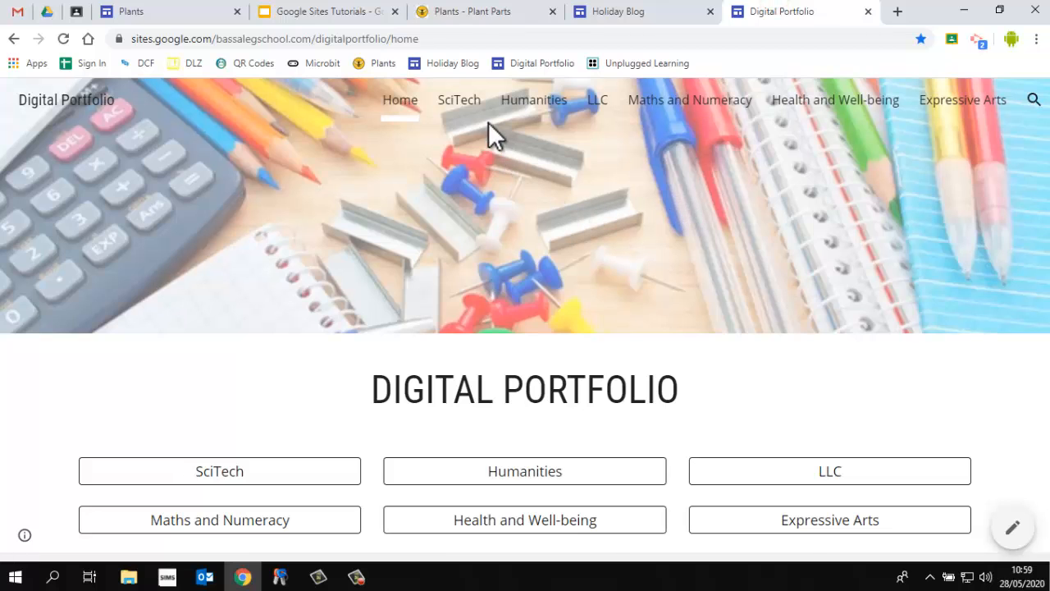
{"action": "left_click", "coordinate": [464, 105]}
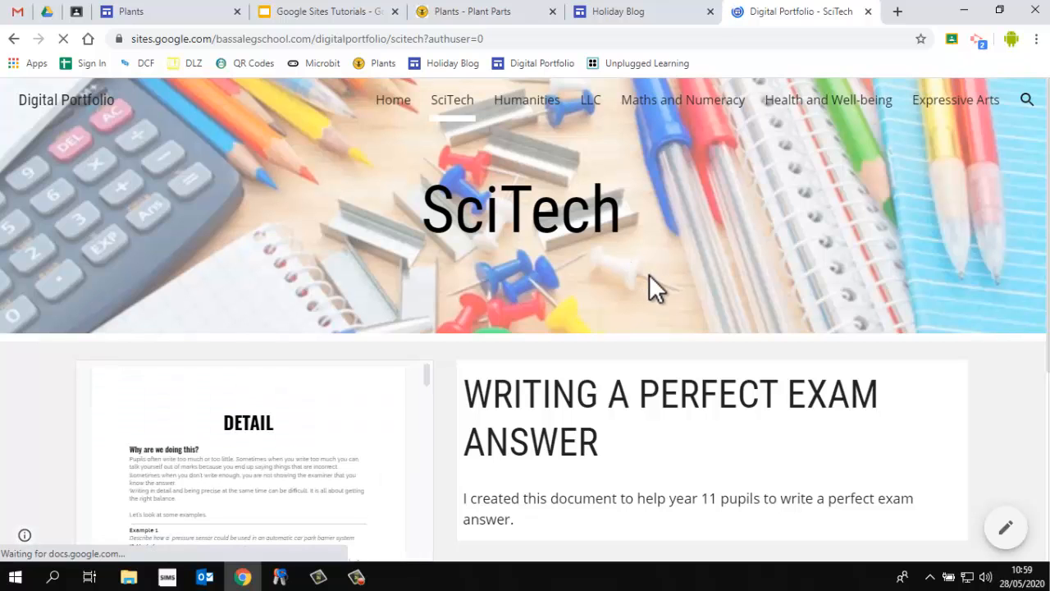
Scroll through the Digital Portfolio SciTech page to examine its image-and-text sections
{"action": "scroll", "coordinate": [652, 288], "scroll_direction": "down", "scroll_amount": 4}
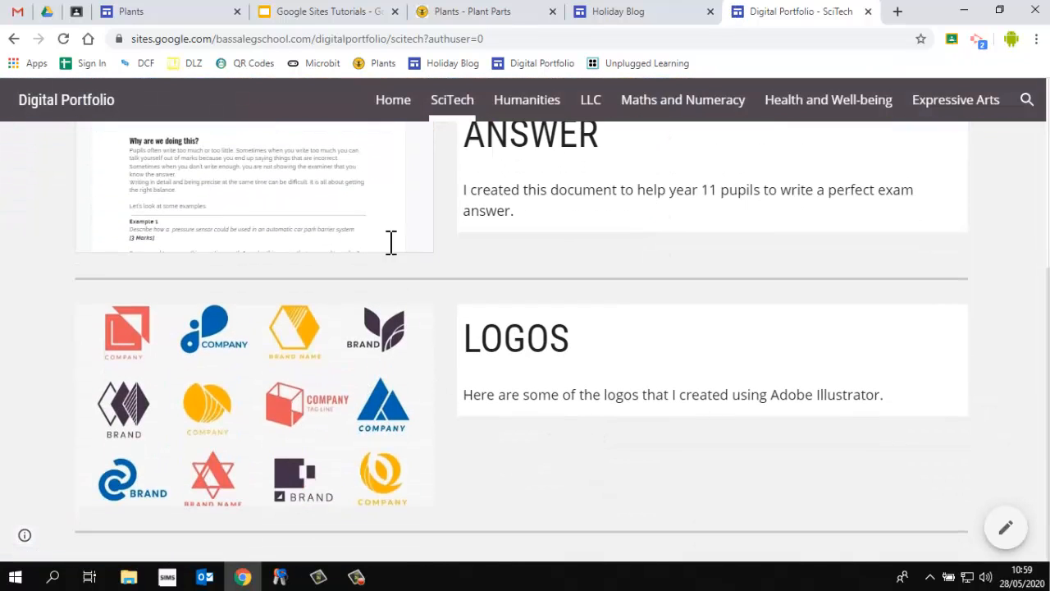
{"action": "scroll", "coordinate": [357, 311], "scroll_direction": "up", "scroll_amount": 1}
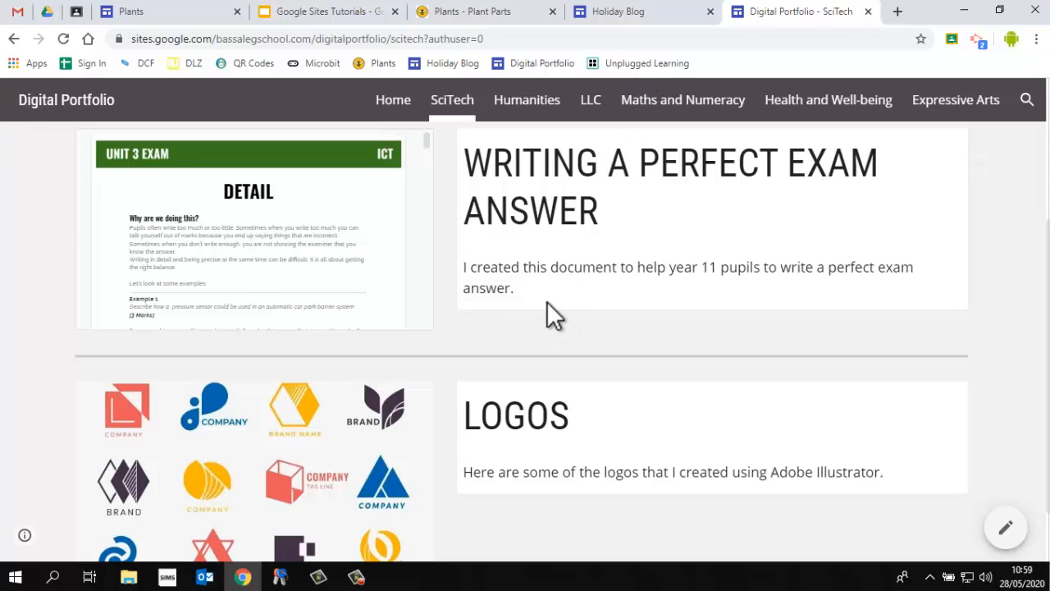
{"action": "scroll", "coordinate": [509, 379], "scroll_direction": "down", "scroll_amount": 1}
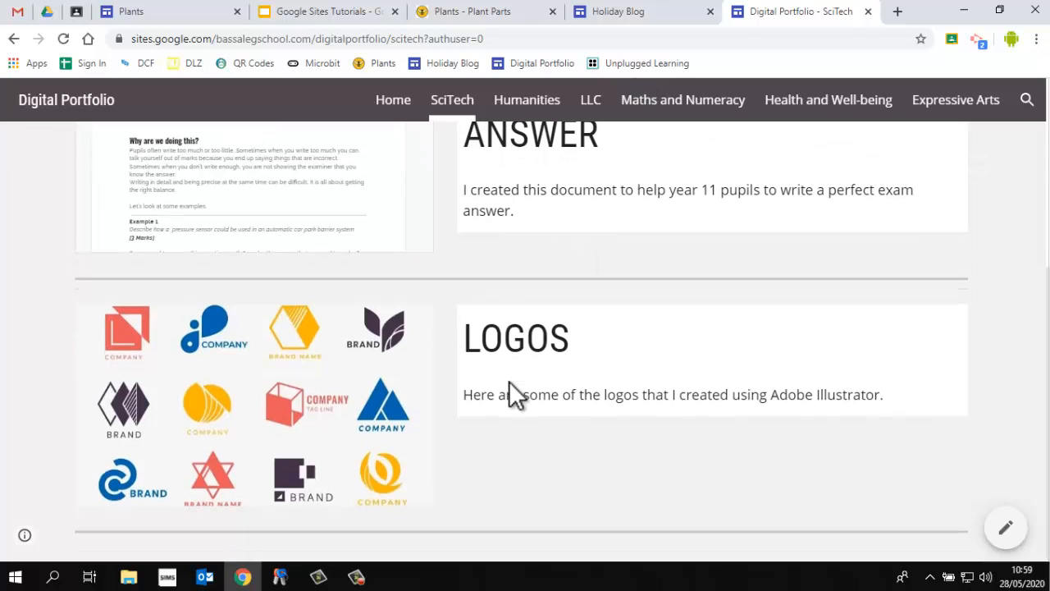
{"action": "scroll", "coordinate": [509, 381], "scroll_direction": "up", "scroll_amount": 1}
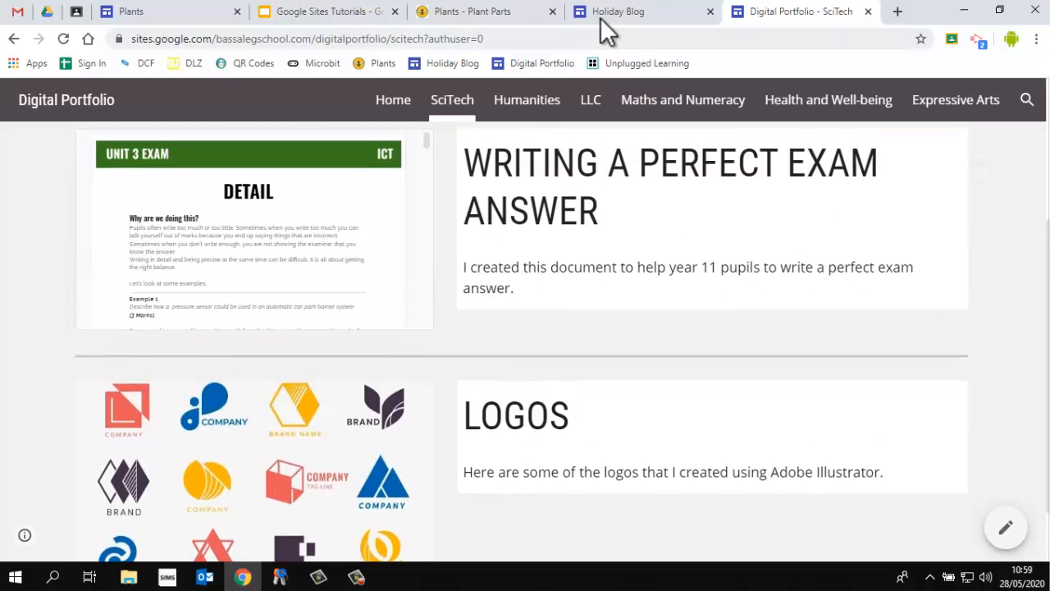
Switch to the Holiday Blog example and scroll through its daily entries with pictures
{"action": "left_click", "coordinate": [603, 16]}
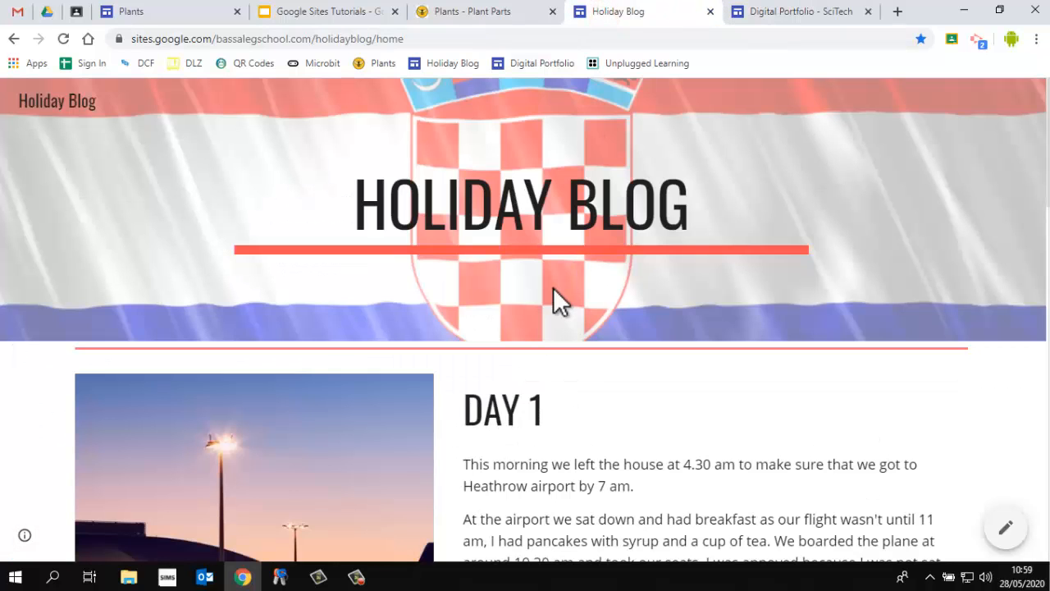
{"action": "scroll", "coordinate": [553, 289], "scroll_direction": "down", "scroll_amount": 3}
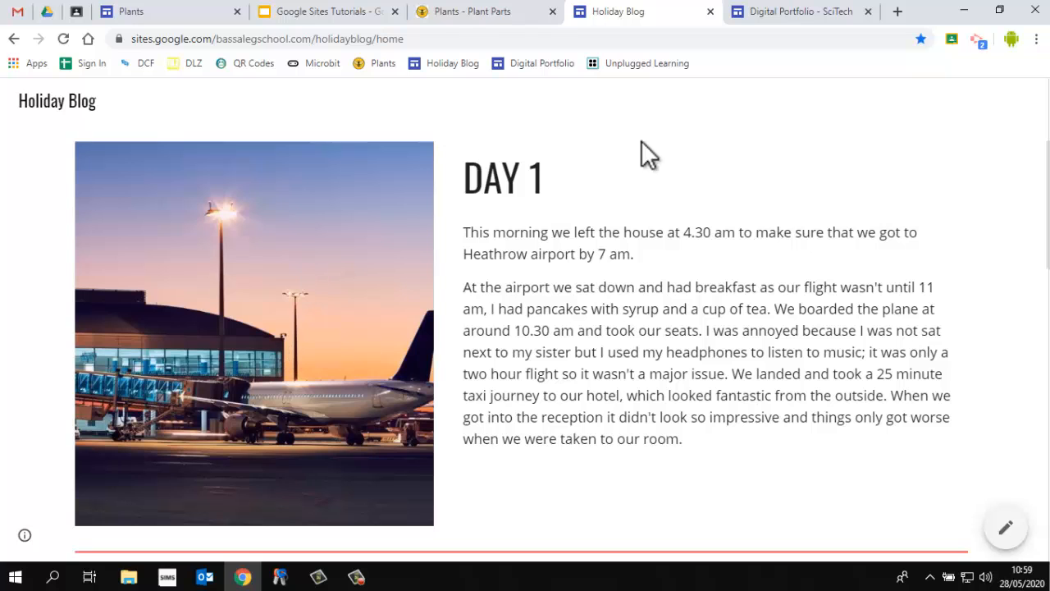
{"action": "scroll", "coordinate": [557, 280], "scroll_direction": "down", "scroll_amount": 5}
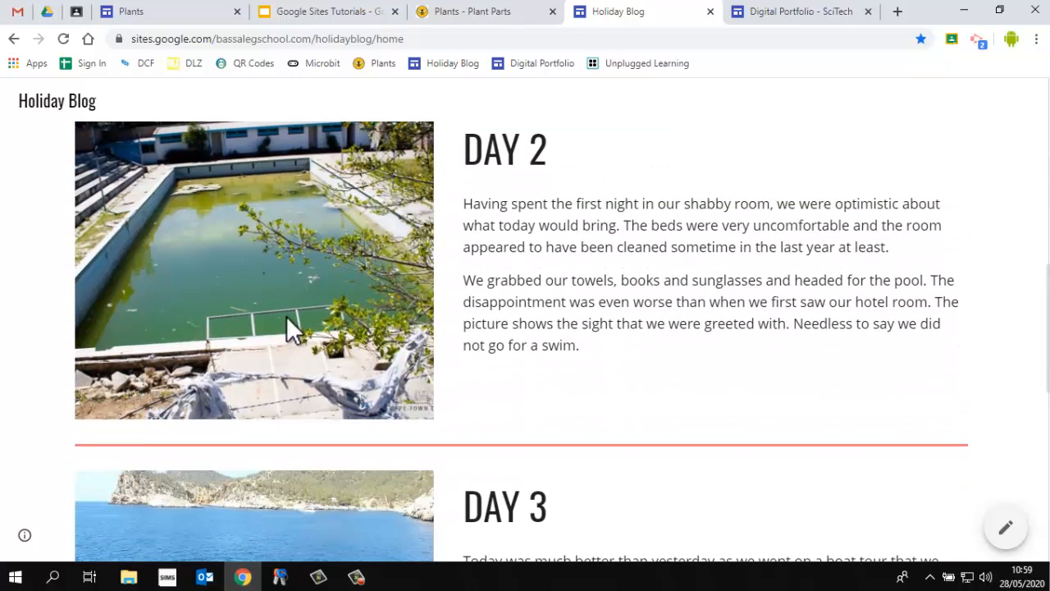
{"action": "scroll", "coordinate": [531, 243], "scroll_direction": "down", "scroll_amount": 3}
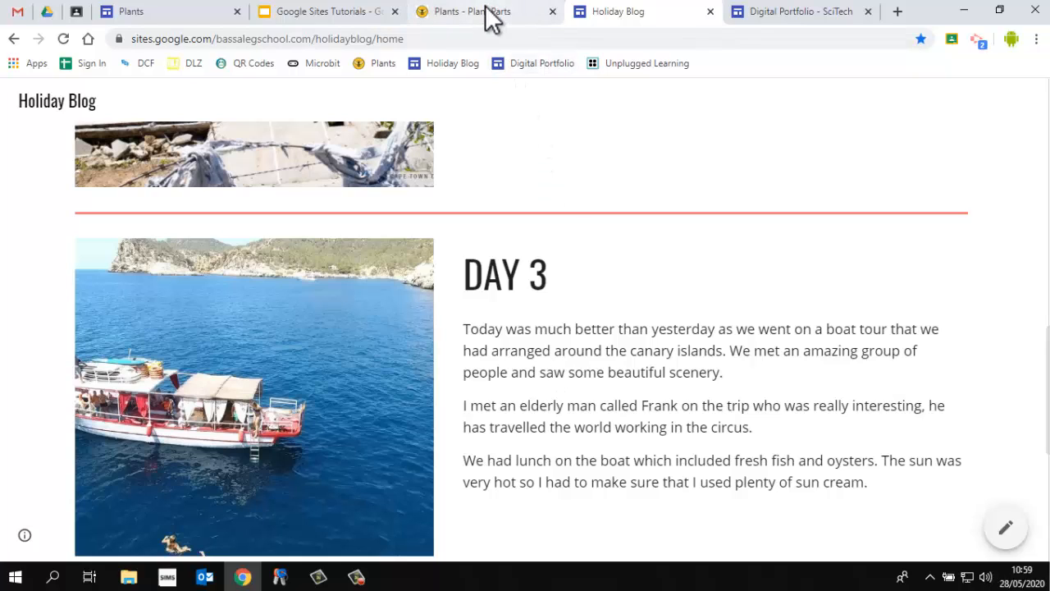
Return to the Plants site editor and browse the available section layouts
{"action": "left_click", "coordinate": [159, 11]}
{"action": "left_click", "coordinate": [329, 457]}
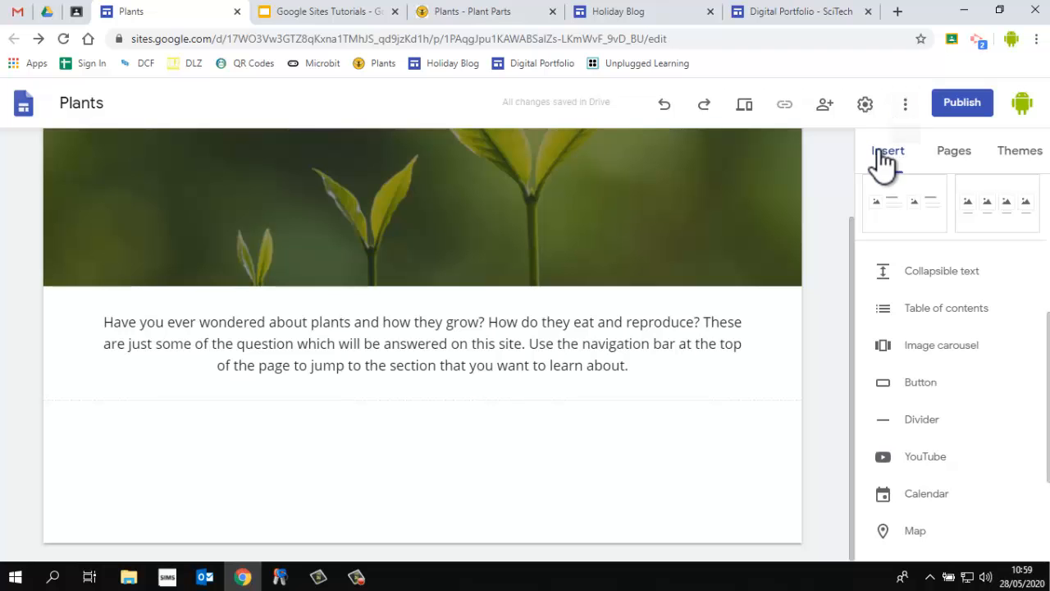
{"action": "scroll", "coordinate": [947, 303], "scroll_direction": "up", "scroll_amount": 5}
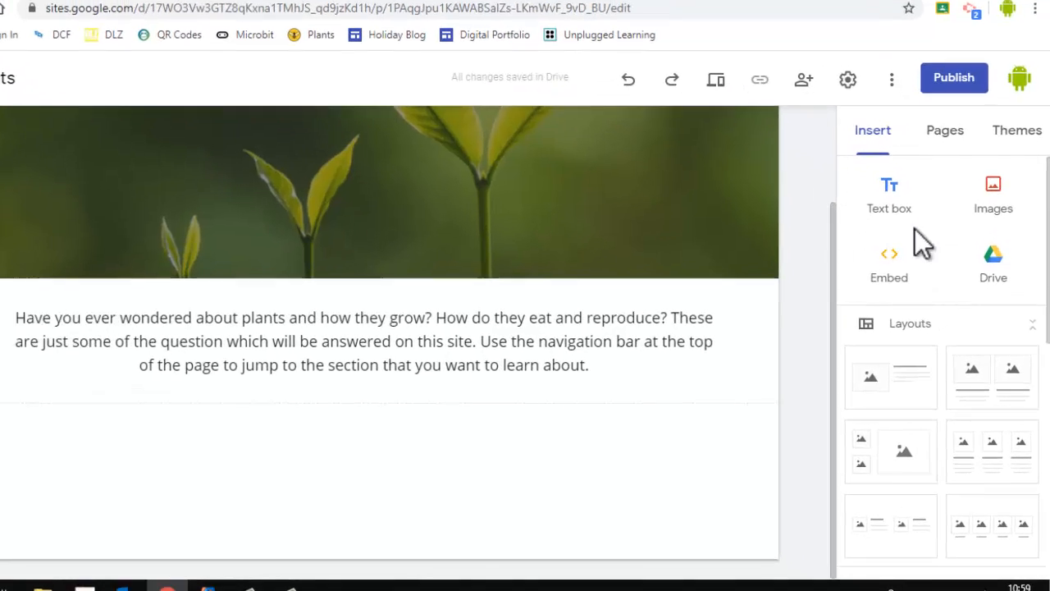
{"action": "scroll", "coordinate": [903, 271], "scroll_direction": "up", "scroll_amount": 1}
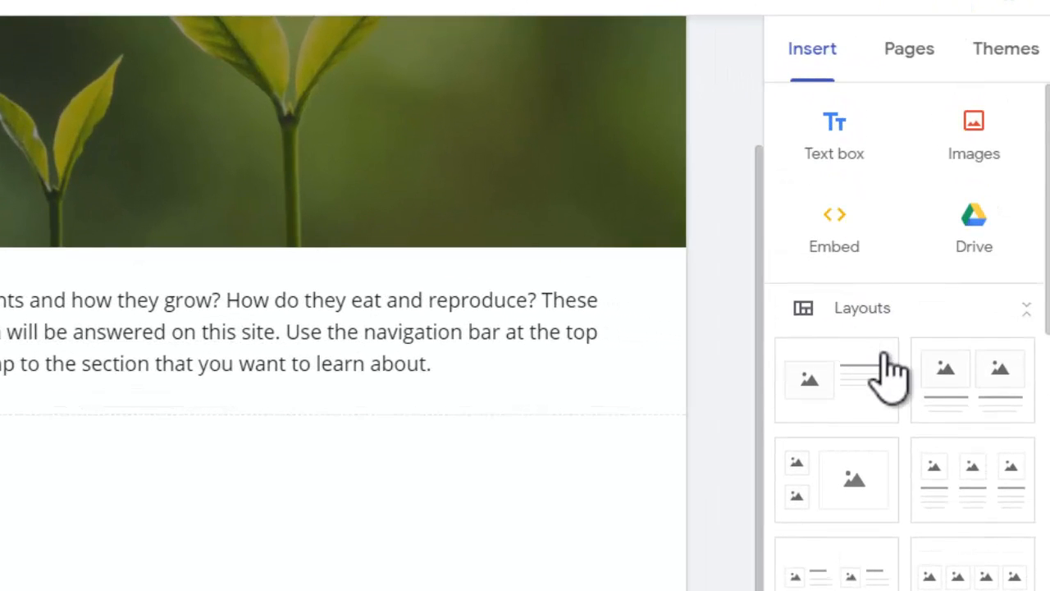
{"action": "scroll", "coordinate": [888, 377], "scroll_direction": "down", "scroll_amount": 1}
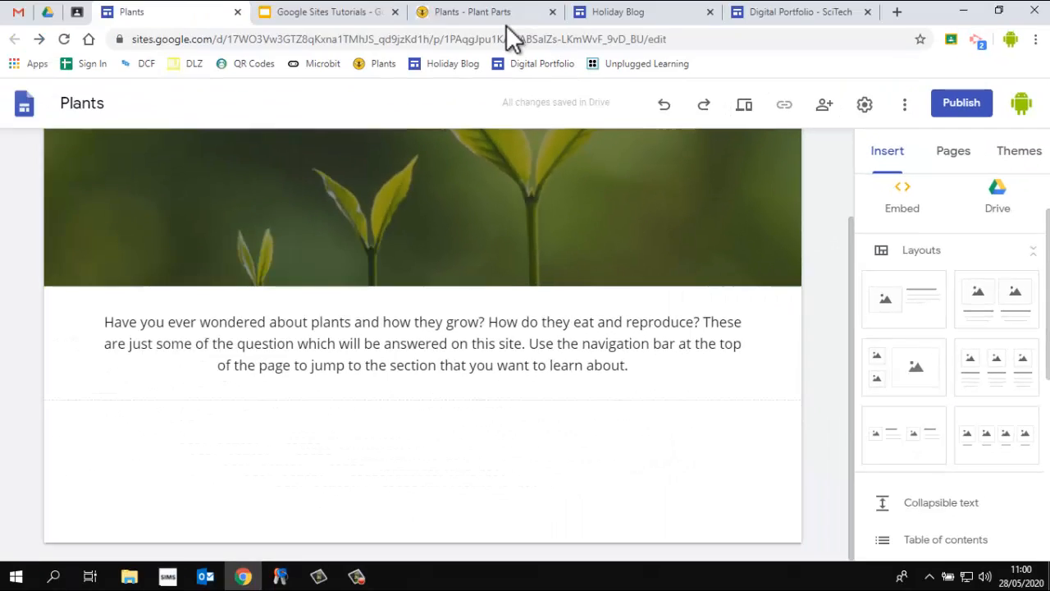
Switch to the published Plants - Plant Parts page to view its three-column roots, stem and leaf section
{"action": "left_click", "coordinate": [497, 12]}
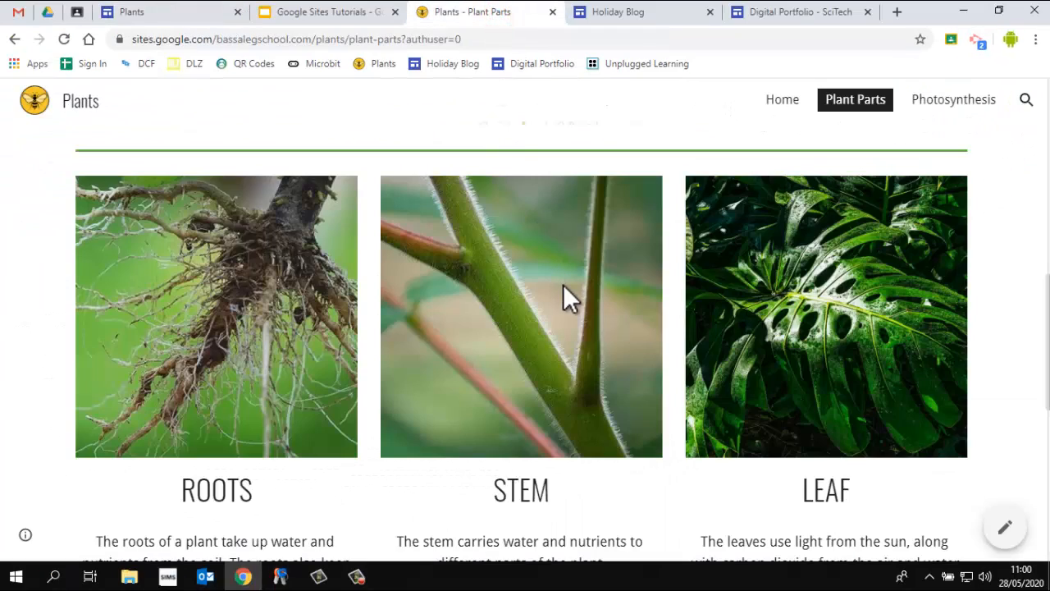
{"action": "scroll", "coordinate": [566, 297], "scroll_direction": "down", "scroll_amount": 2}
{"action": "scroll", "coordinate": [565, 286], "scroll_direction": "up", "scroll_amount": 1}
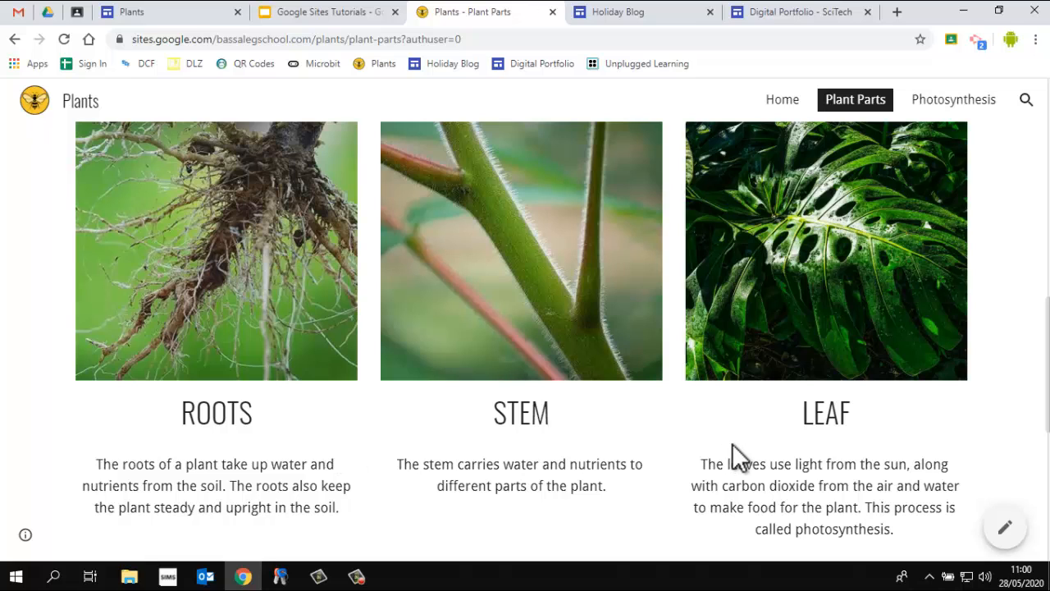
Return to the editor and insert a three-column image layout below the introduction
{"action": "left_click", "coordinate": [164, 12]}
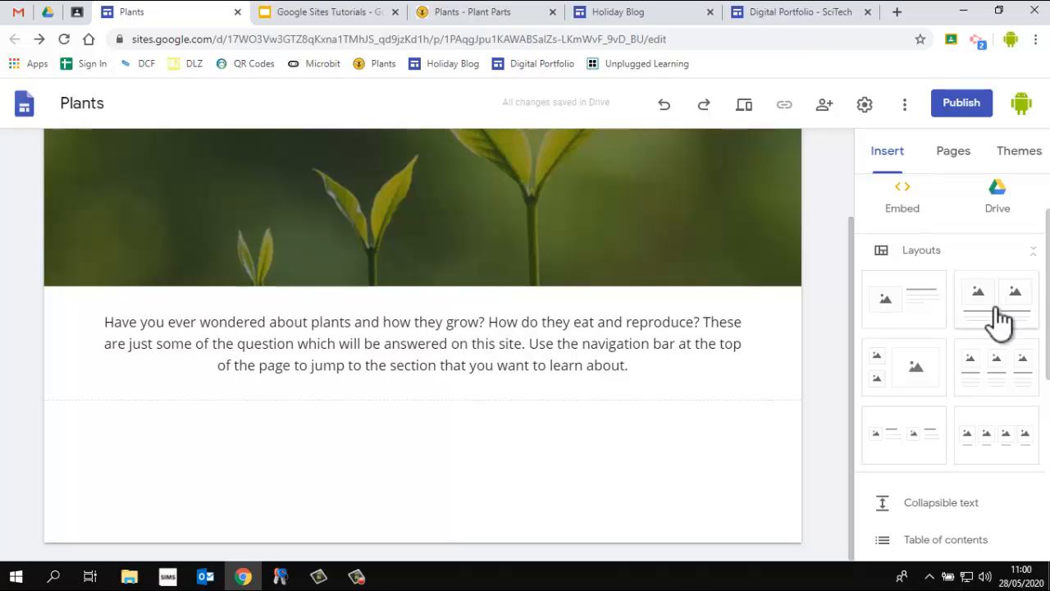
{"action": "left_click", "coordinate": [997, 369]}
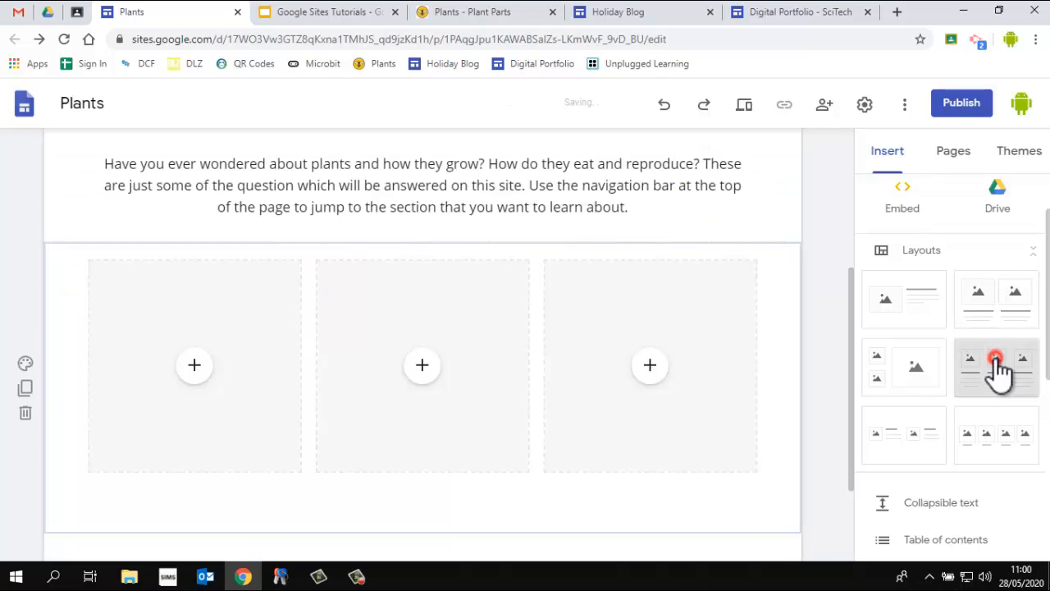
{"action": "scroll", "coordinate": [369, 423], "scroll_direction": "down", "scroll_amount": 2}
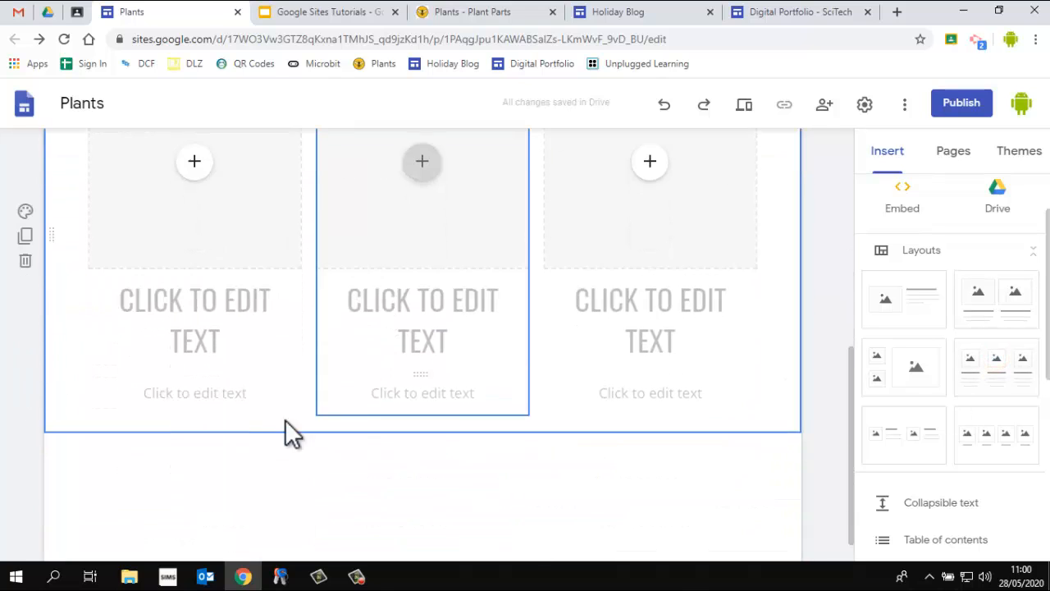
Select each column's heading and text placeholders in the three-column layout
{"action": "left_click", "coordinate": [203, 316]}
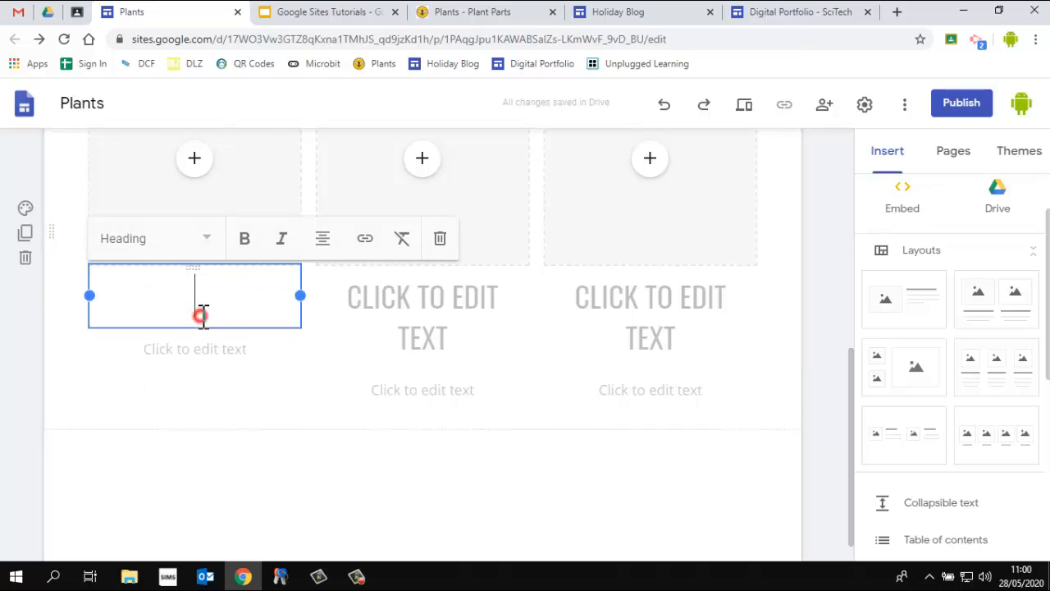
{"action": "left_click", "coordinate": [386, 308]}
{"action": "left_click", "coordinate": [669, 306]}
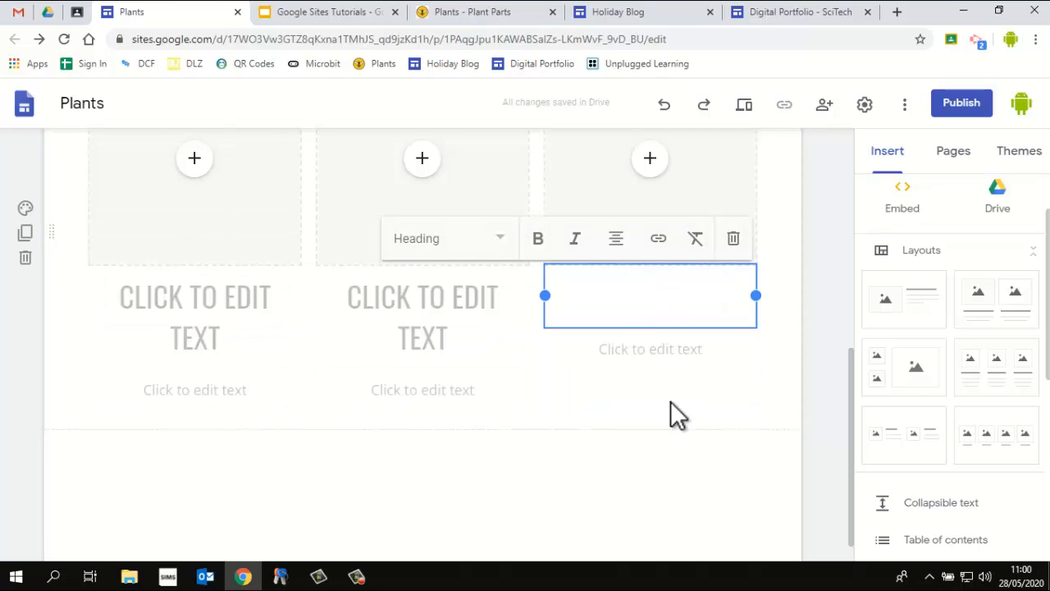
{"action": "left_click", "coordinate": [211, 390]}
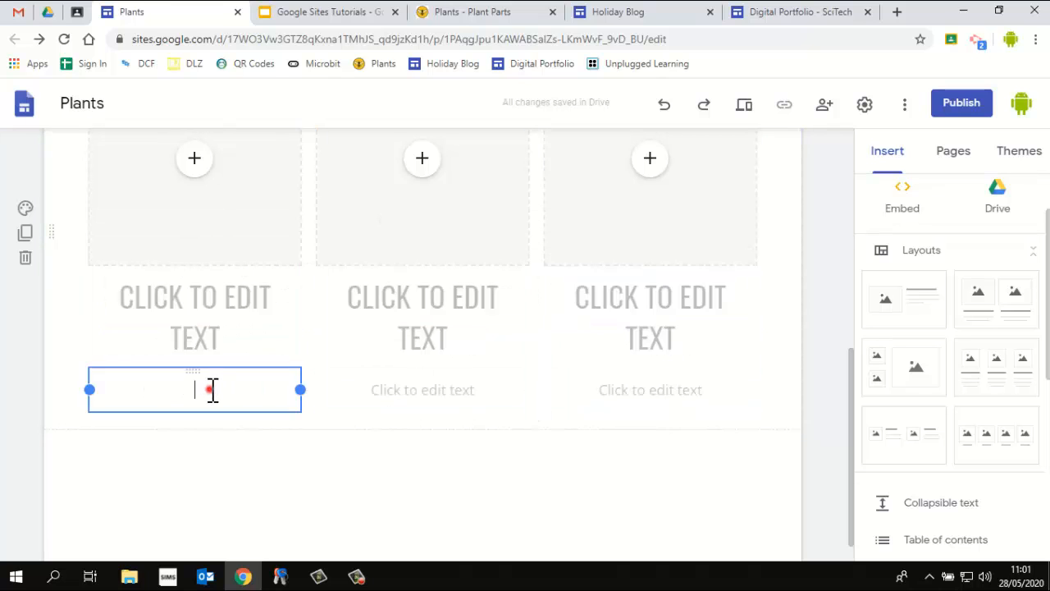
{"action": "left_click", "coordinate": [405, 391]}
{"action": "left_click", "coordinate": [612, 388]}
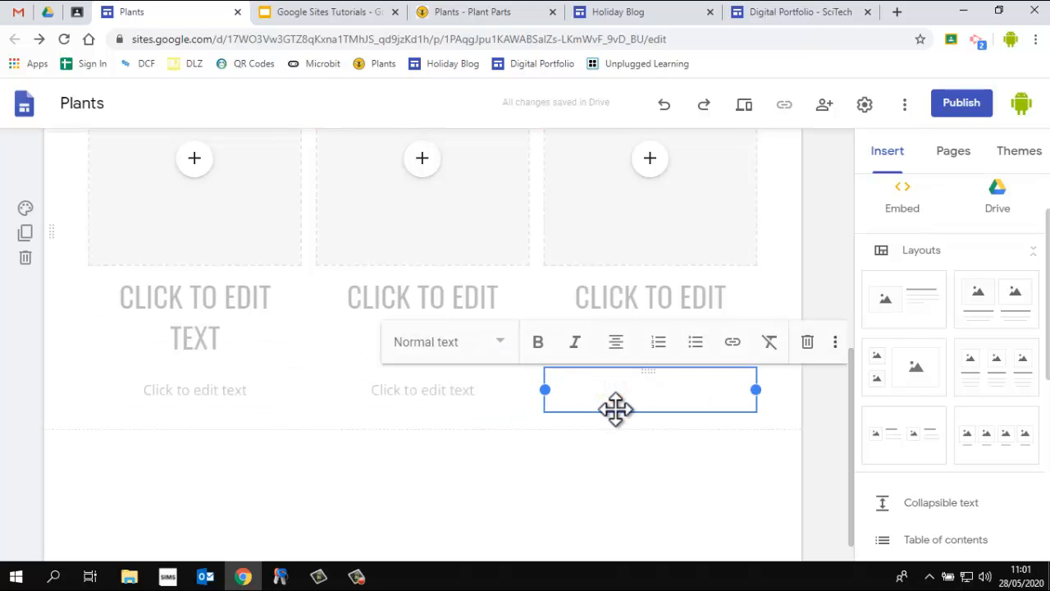
Open the insert options for the first column's image placeholder and dismiss them
{"action": "scroll", "coordinate": [492, 402], "scroll_direction": "up", "scroll_amount": 3}
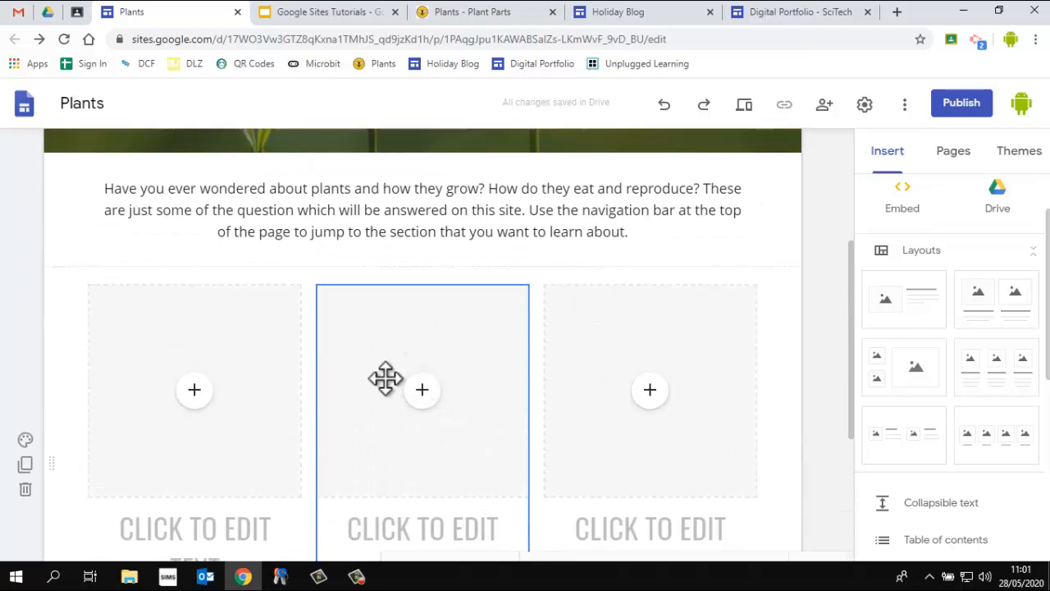
{"action": "left_click", "coordinate": [197, 391]}
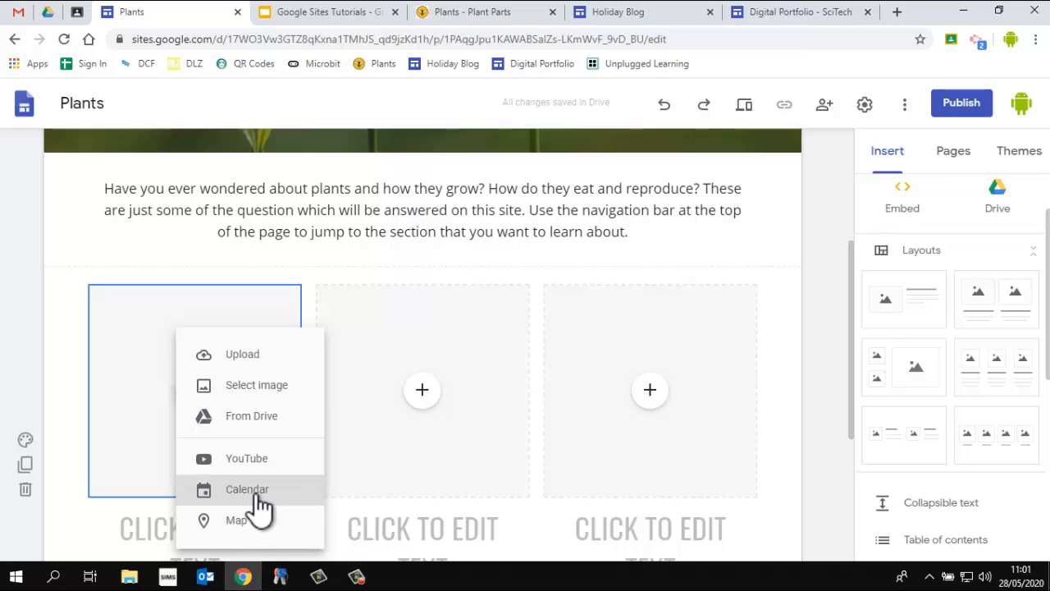
{"action": "scroll", "coordinate": [804, 417], "scroll_direction": "down", "scroll_amount": 2}
{"action": "left_click", "coordinate": [813, 397]}
{"action": "scroll", "coordinate": [733, 421], "scroll_direction": "down", "scroll_amount": 2}
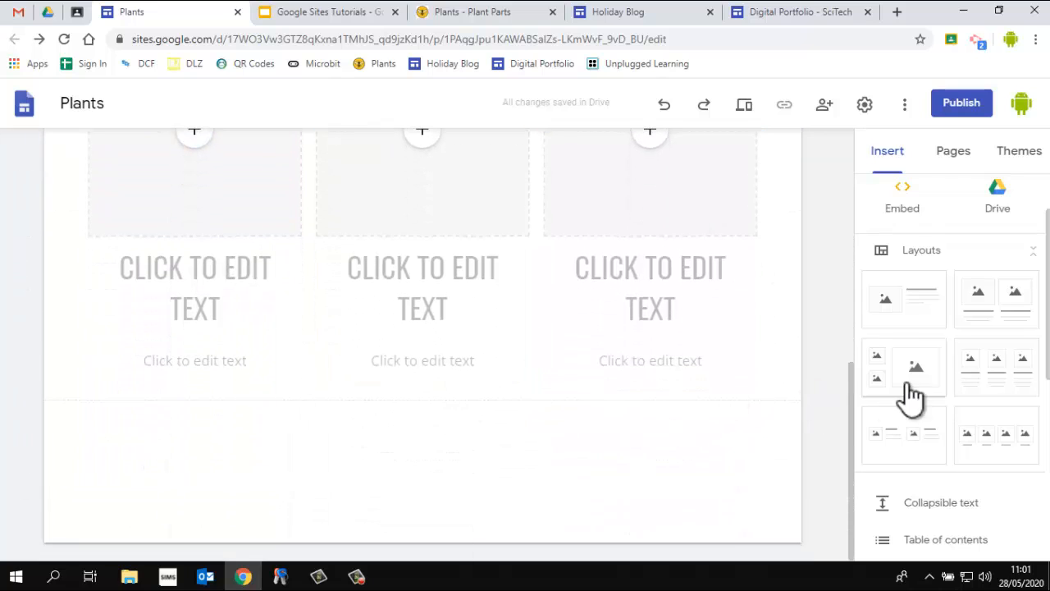
Add another three-column layout, a small-images-beside-large-image layout and a two image-and-text layout
{"action": "left_click", "coordinate": [999, 371]}
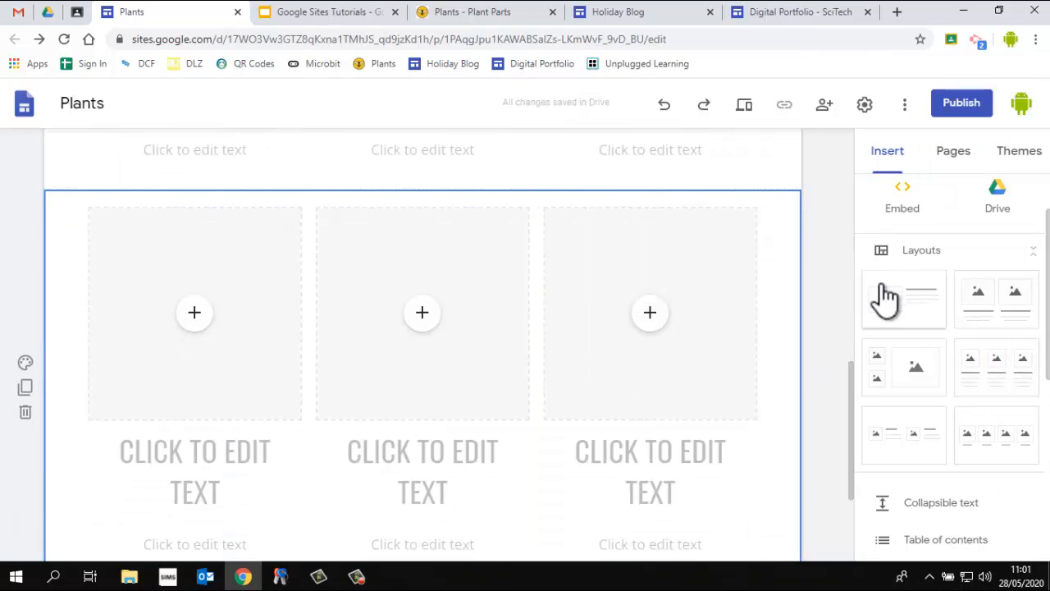
{"action": "left_click", "coordinate": [887, 367]}
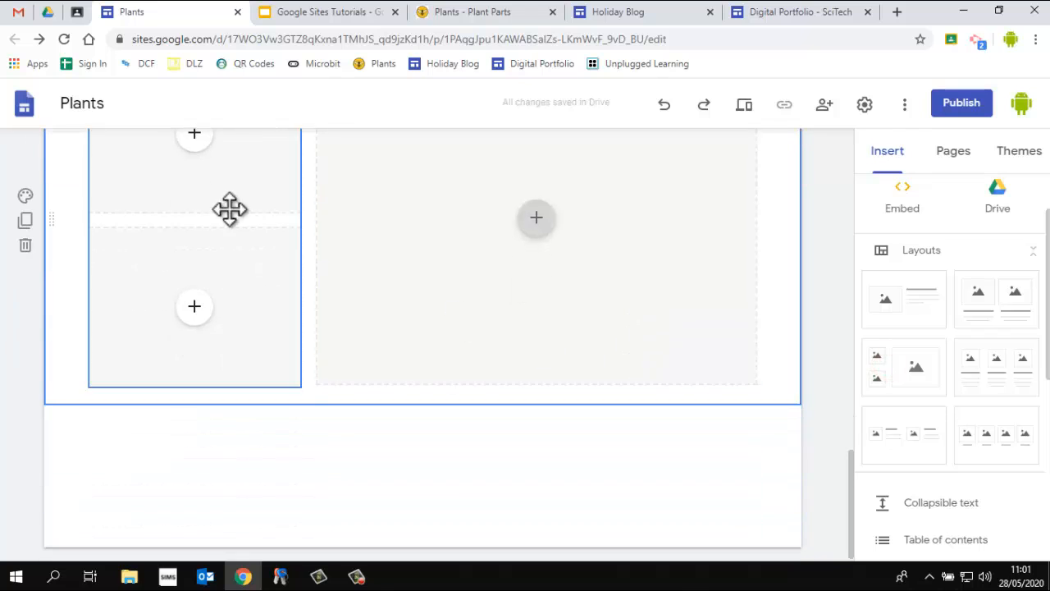
{"action": "left_click", "coordinate": [902, 432]}
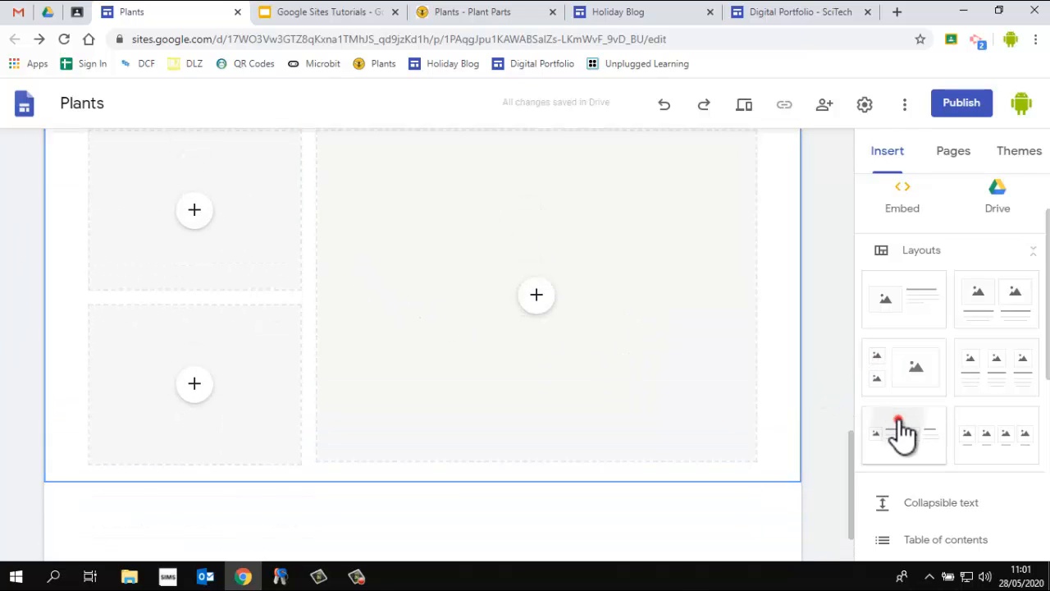
Delete the newly added layout sections one by one
{"action": "left_click", "coordinate": [26, 361]}
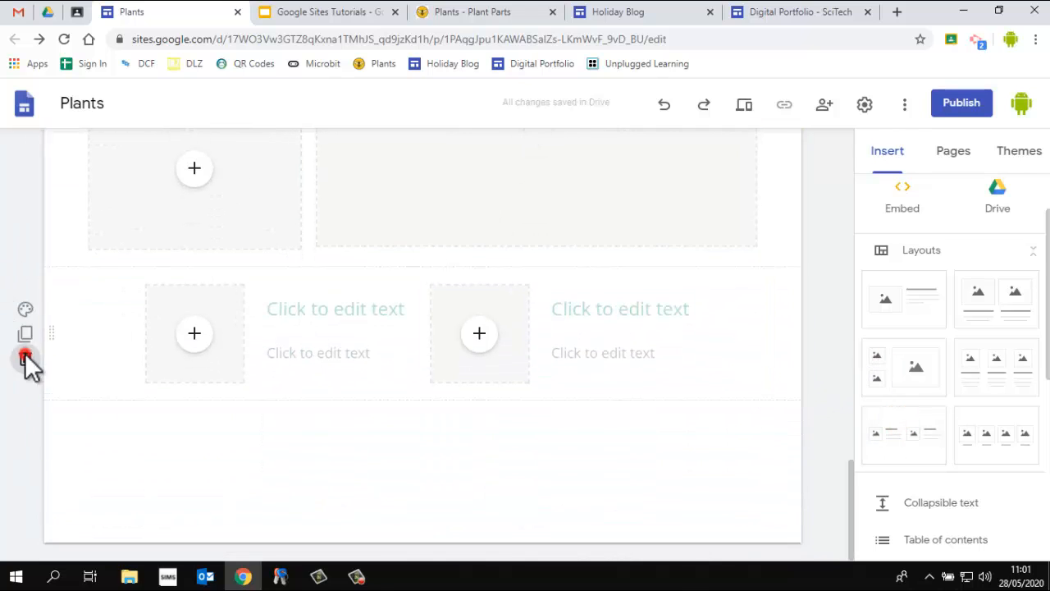
{"action": "left_click", "coordinate": [25, 341]}
{"action": "left_click", "coordinate": [26, 350]}
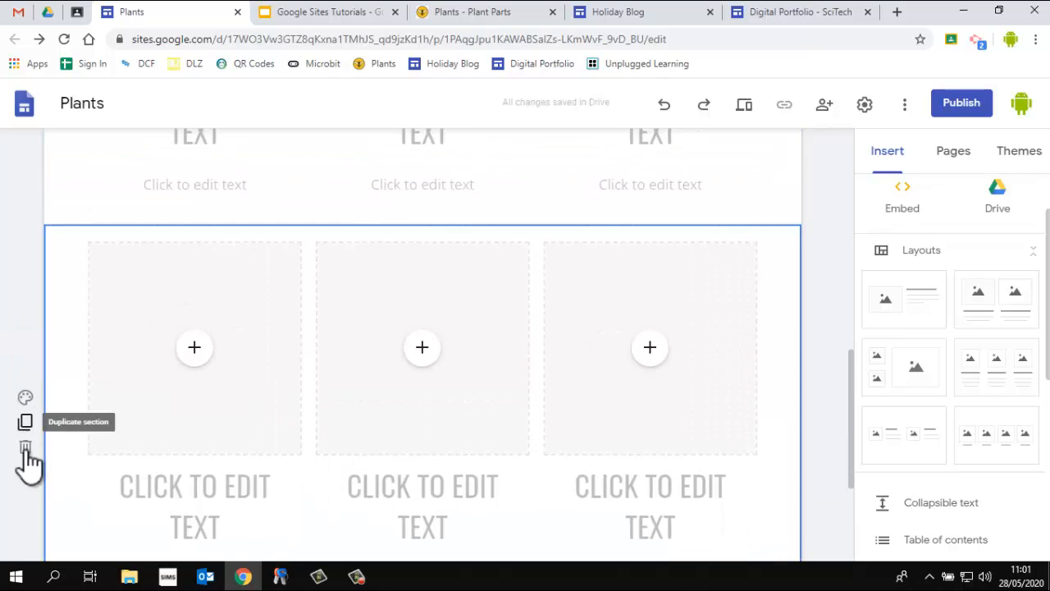
{"action": "left_click", "coordinate": [25, 449]}
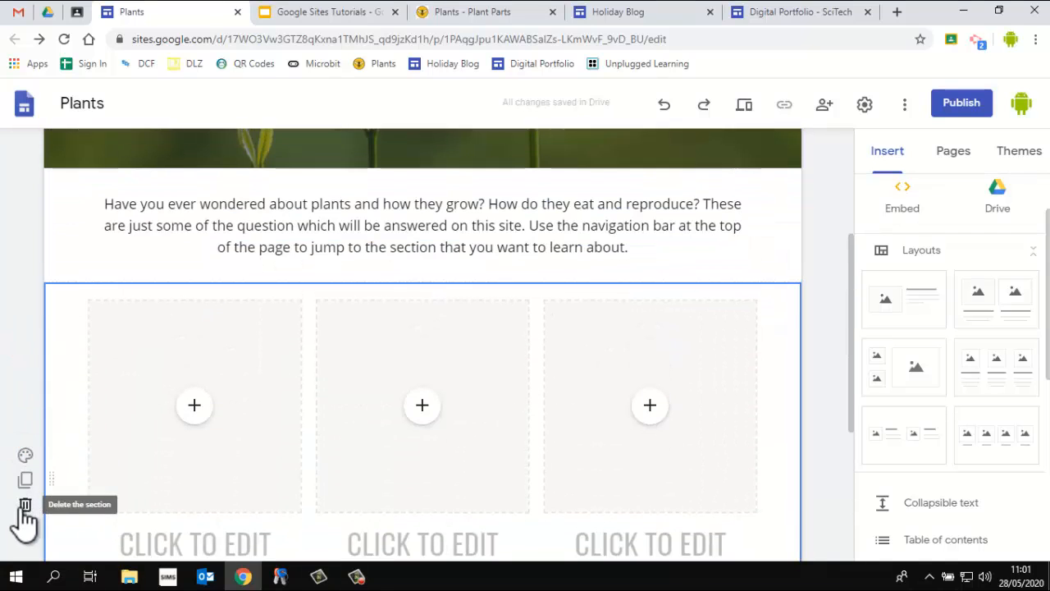
{"action": "left_click", "coordinate": [24, 507]}
{"action": "left_click", "coordinate": [25, 447]}
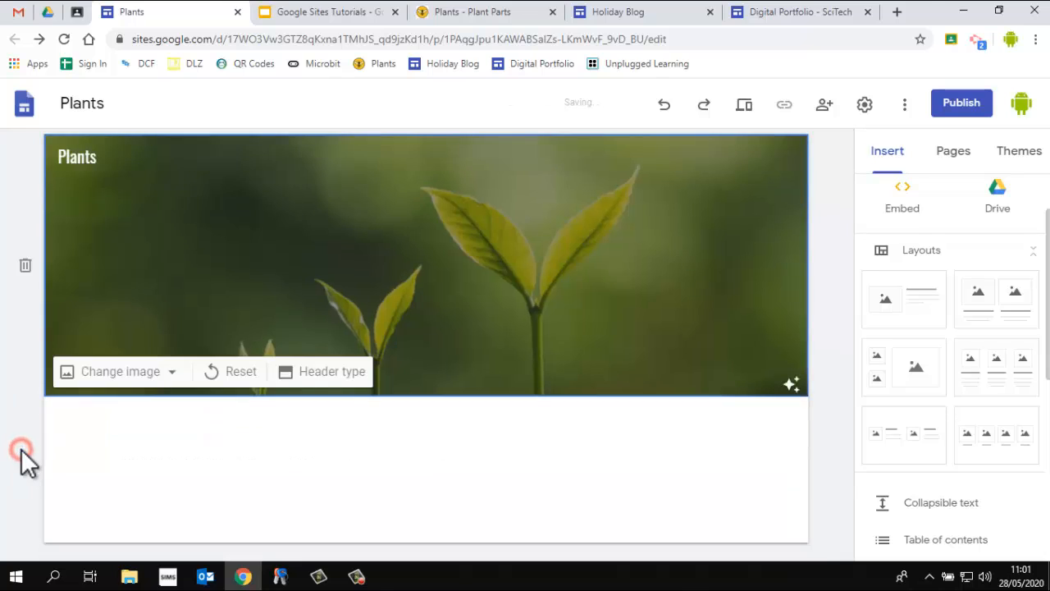
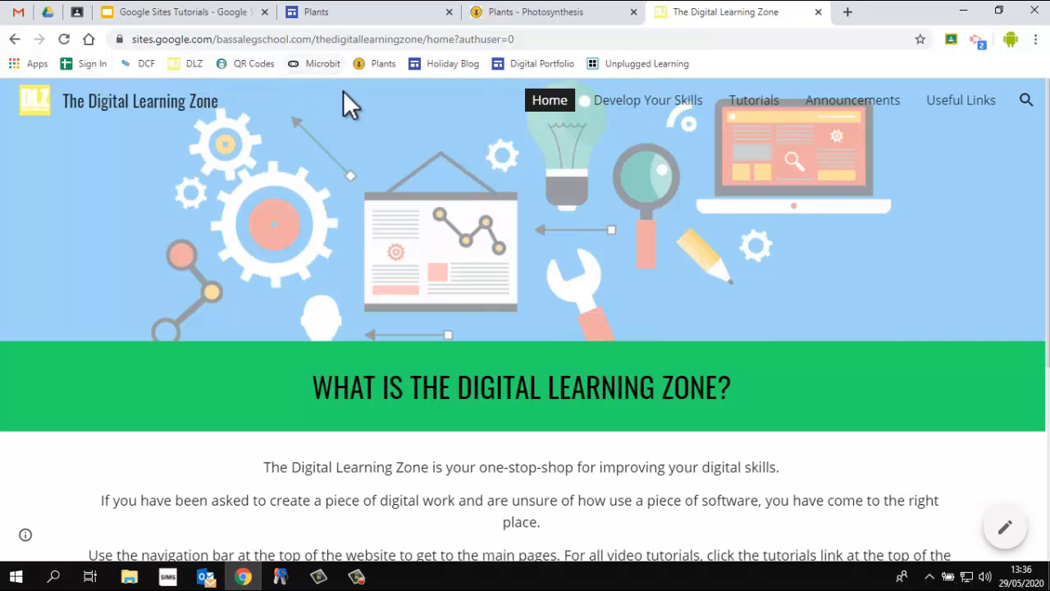
Upload the DCF website logo as the site's logo in the brand images settings
{"action": "left_click", "coordinate": [360, 16]}
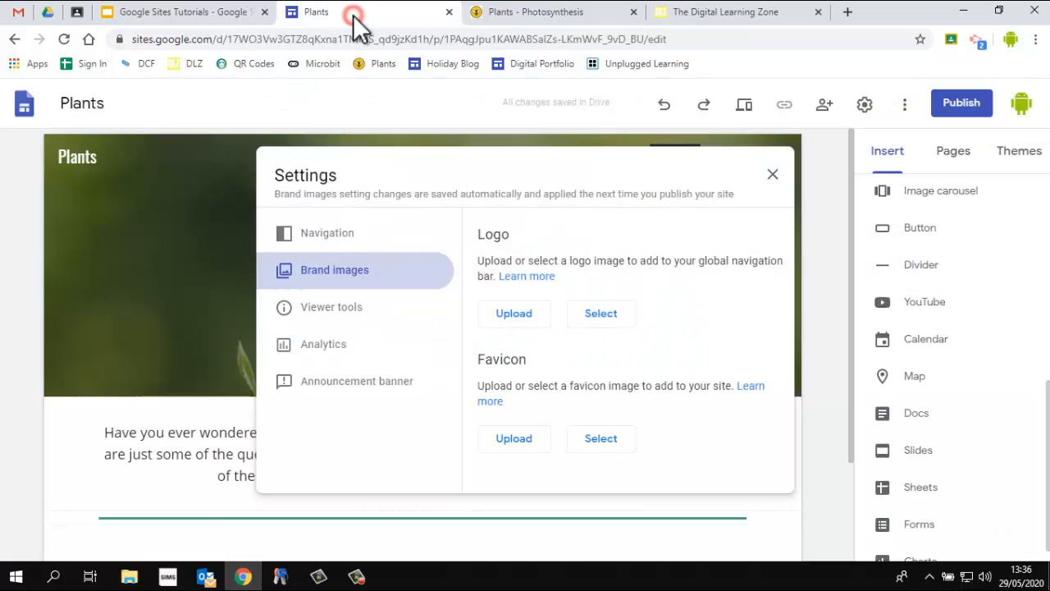
{"action": "left_click", "coordinate": [772, 174]}
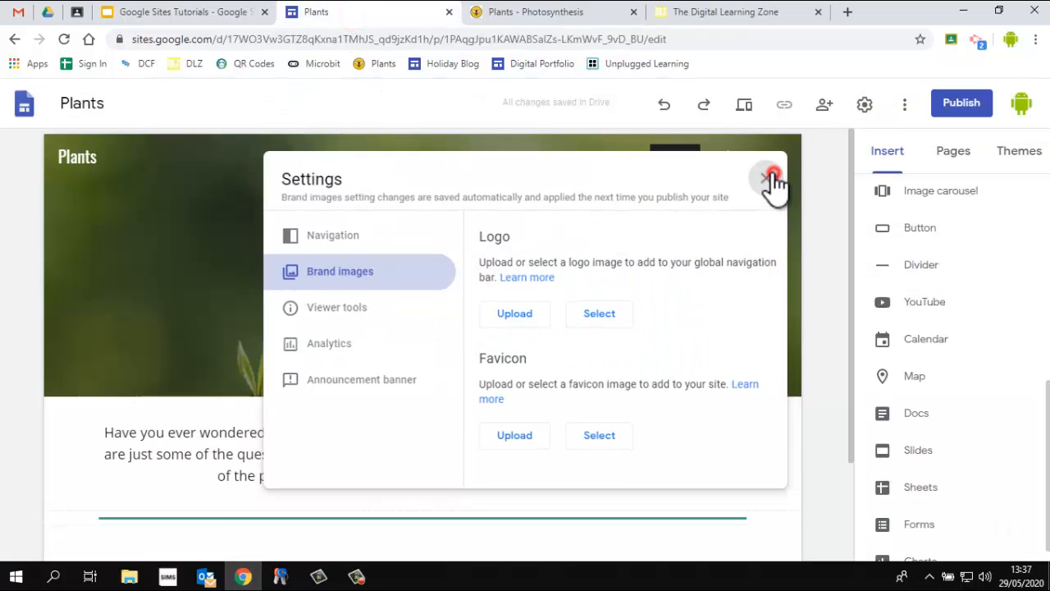
{"action": "left_click", "coordinate": [861, 107]}
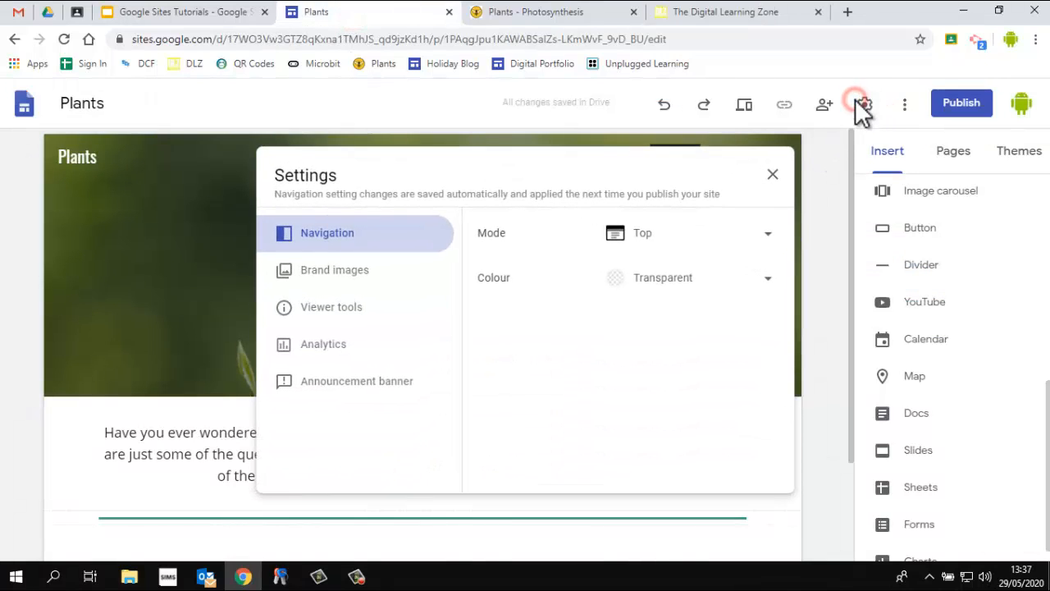
{"action": "left_click", "coordinate": [355, 281]}
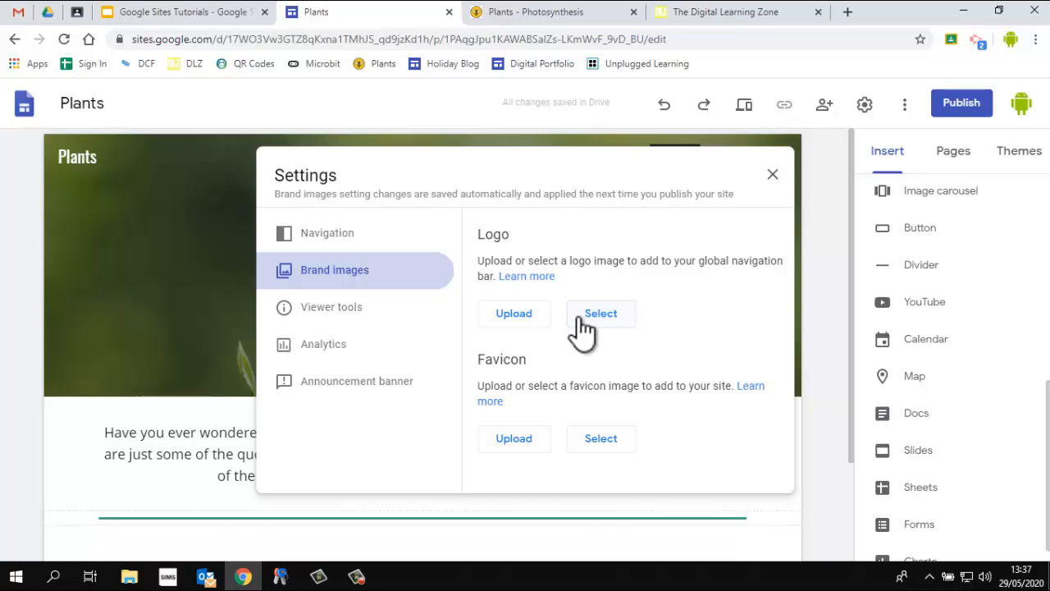
{"action": "left_click", "coordinate": [523, 320]}
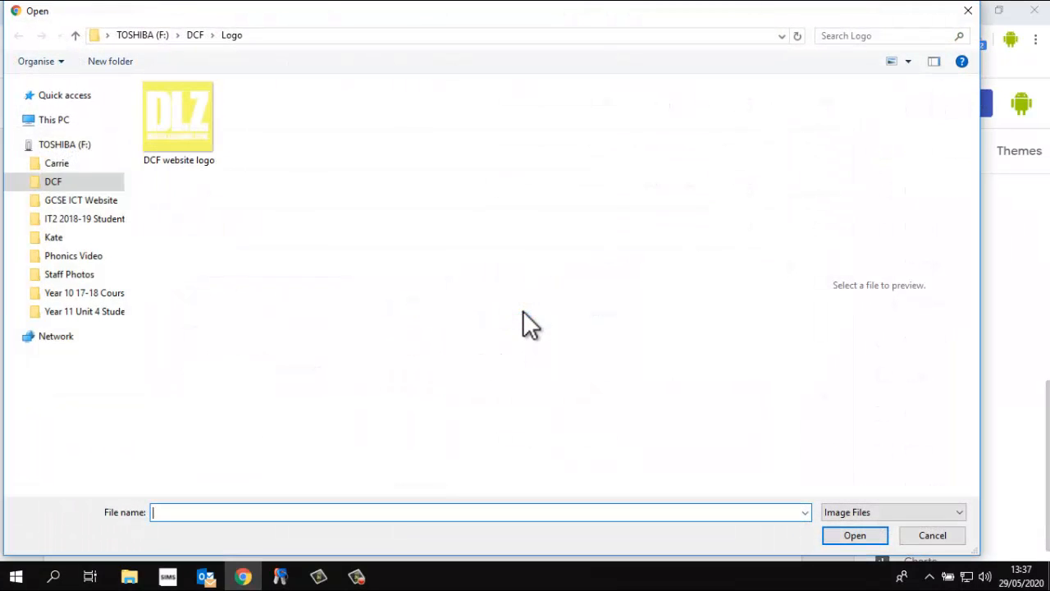
{"action": "double_click", "coordinate": [192, 128]}
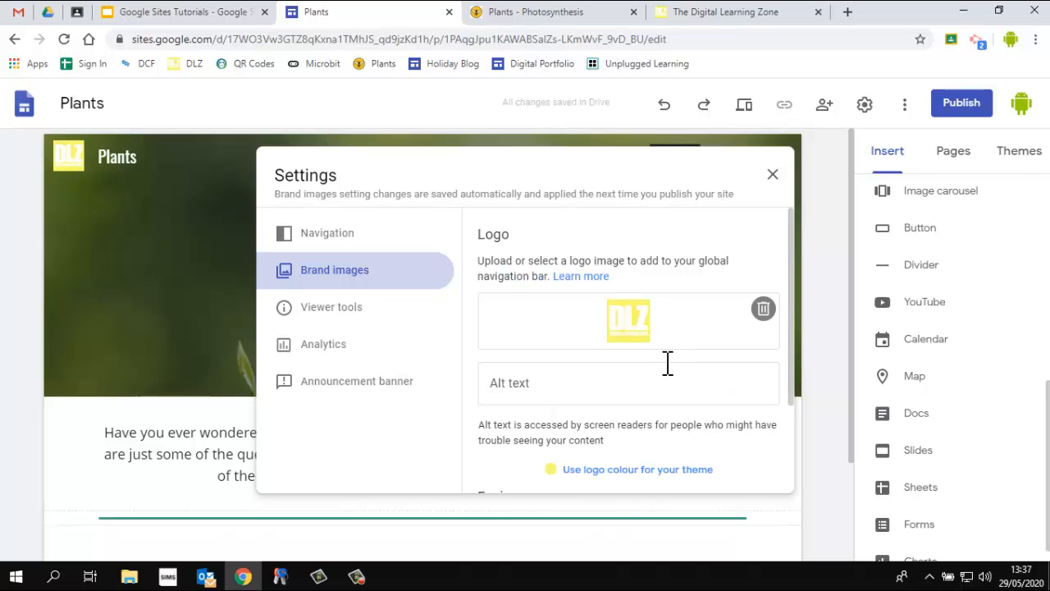
Upload the DCF website logo as the site's favicon and close the settings
{"action": "scroll", "coordinate": [669, 362], "scroll_direction": "down", "scroll_amount": 1}
{"action": "scroll", "coordinate": [669, 363], "scroll_direction": "down", "scroll_amount": 2}
{"action": "scroll", "coordinate": [667, 365], "scroll_direction": "up", "scroll_amount": 2}
{"action": "scroll", "coordinate": [652, 467], "scroll_direction": "down", "scroll_amount": 3}
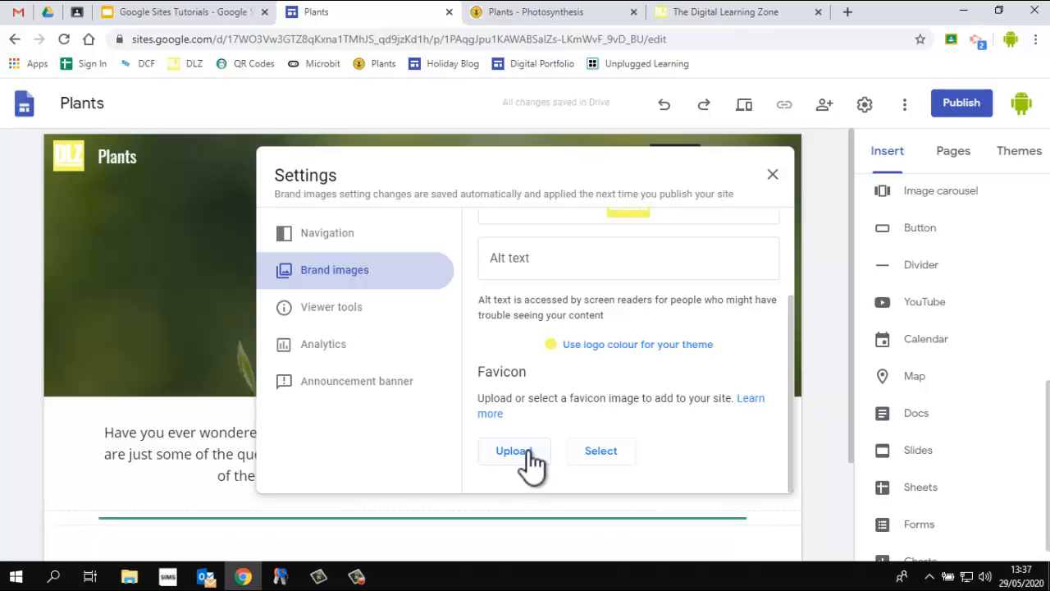
{"action": "left_click", "coordinate": [527, 451]}
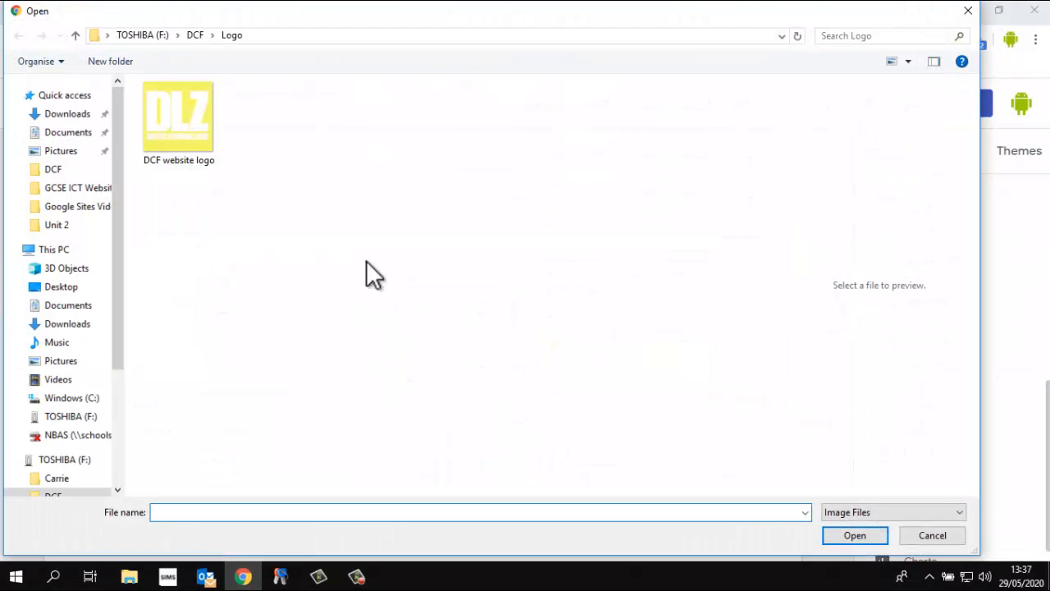
{"action": "double_click", "coordinate": [187, 133]}
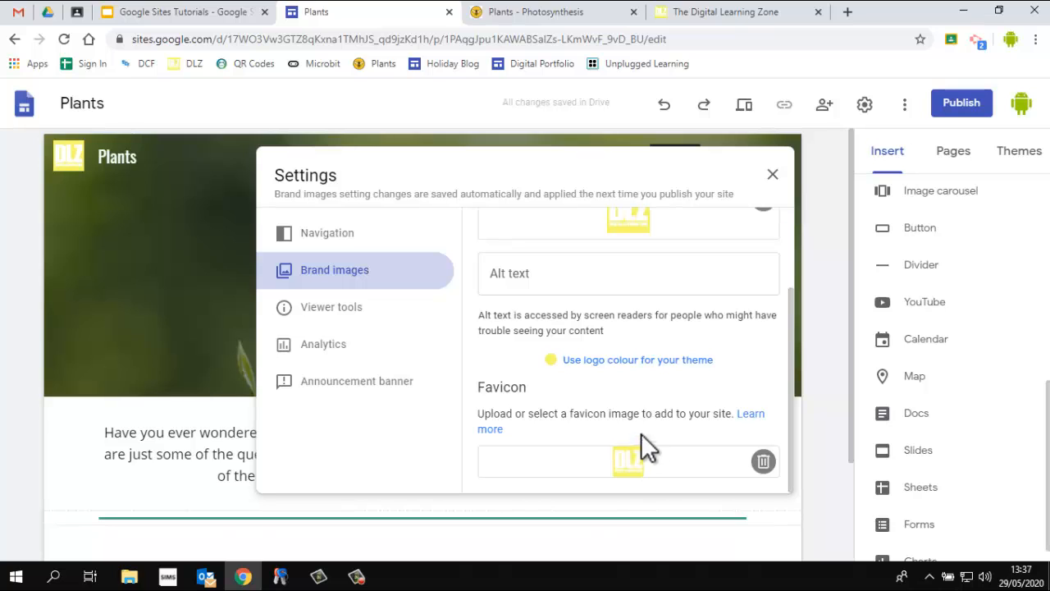
{"action": "left_click", "coordinate": [773, 177]}
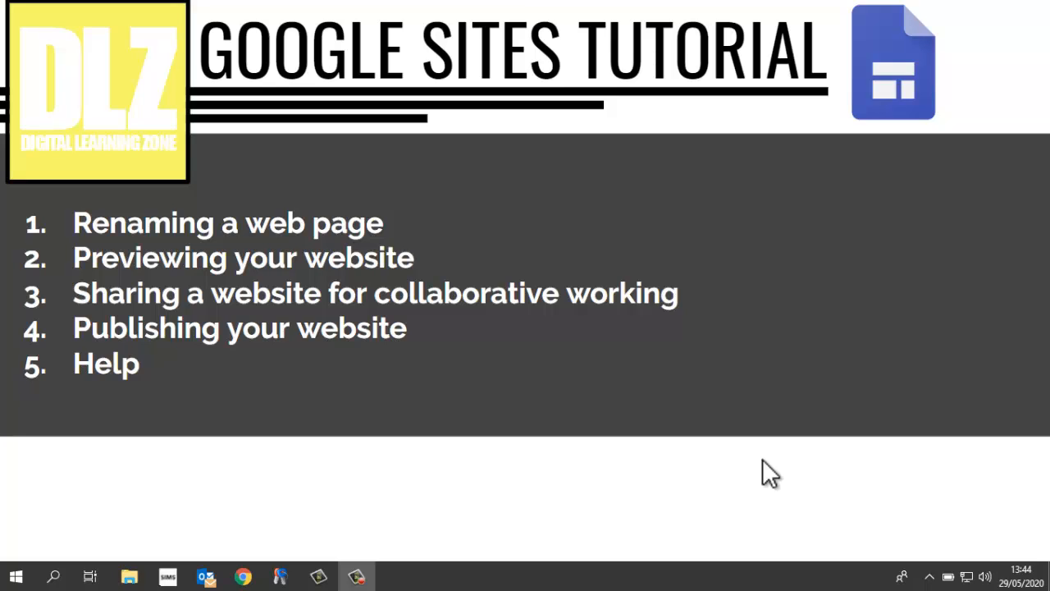
Change the second page's header title to PHOTOSYNTHESIS
{"action": "mouse_move", "coordinate": [762, 460]}
{"action": "mouse_move", "coordinate": [478, 462]}
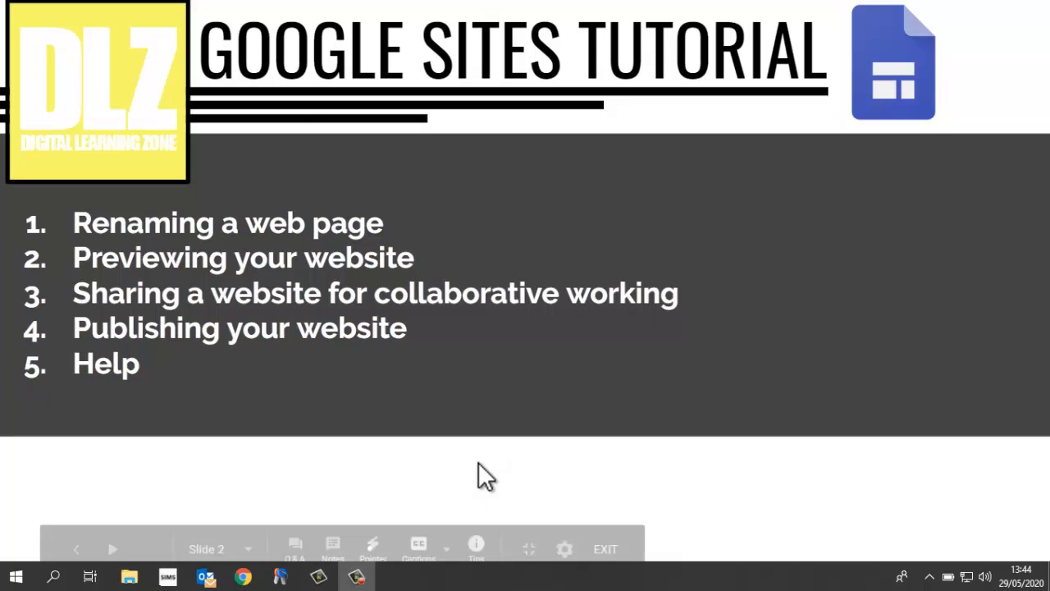
{"action": "left_click", "coordinate": [605, 548]}
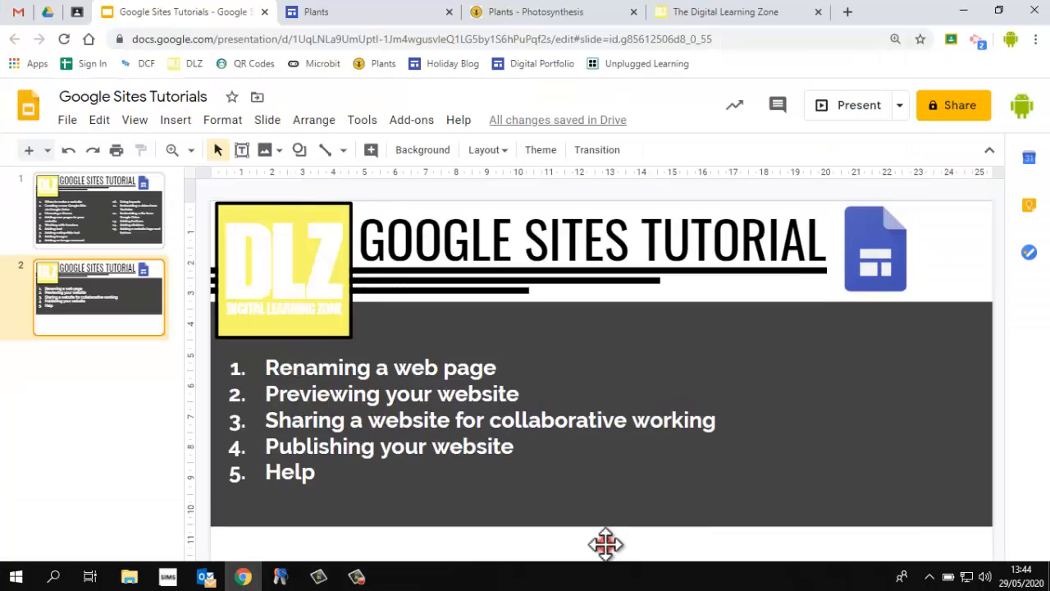
{"action": "left_click", "coordinate": [406, 15]}
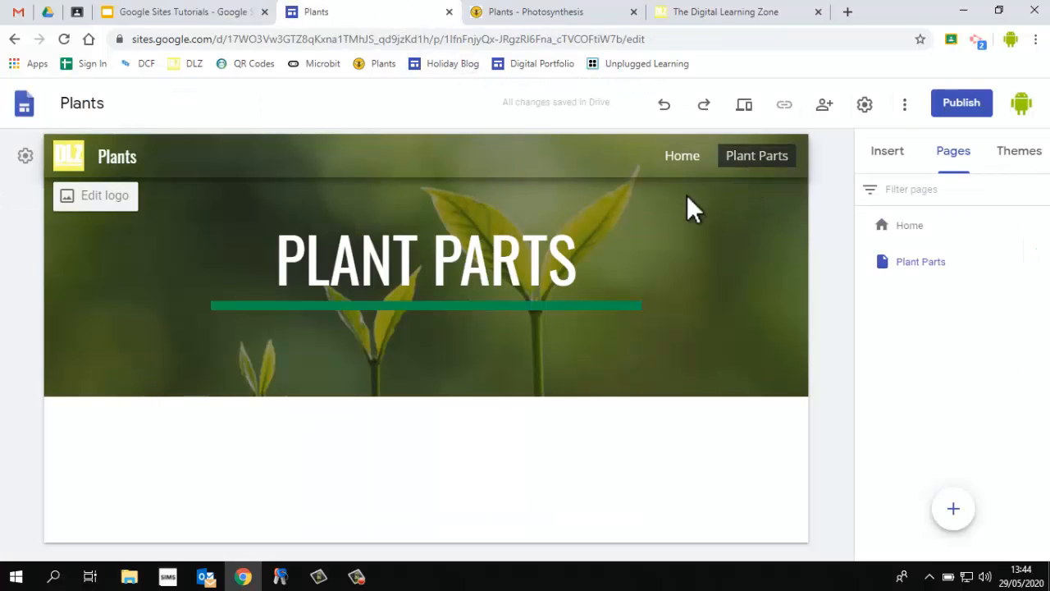
{"action": "left_click", "coordinate": [458, 281]}
{"action": "triple_click", "coordinate": [457, 281]}
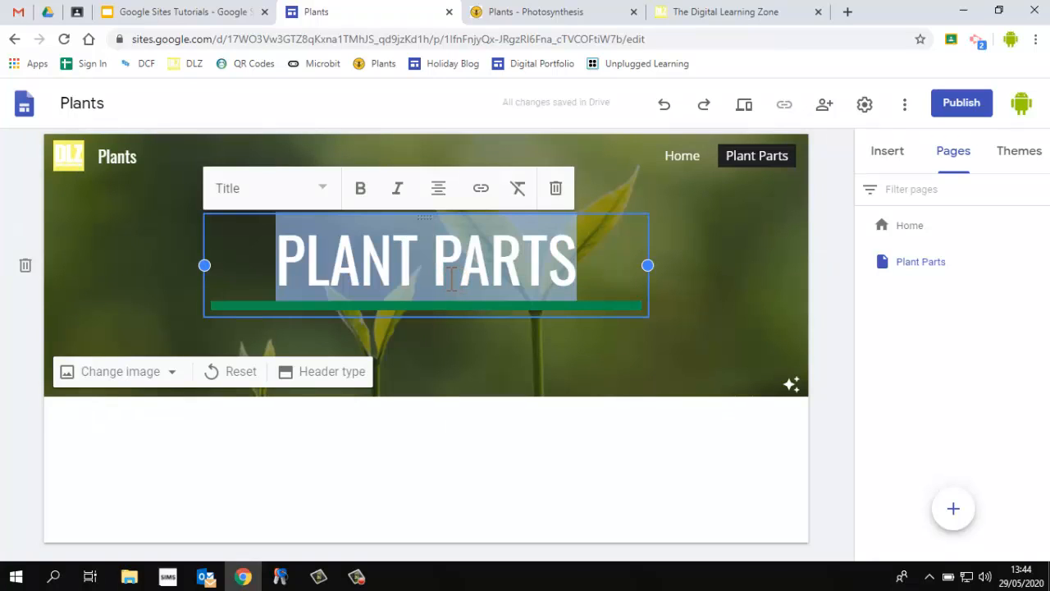
{"action": "type", "text": "PHOTO"}
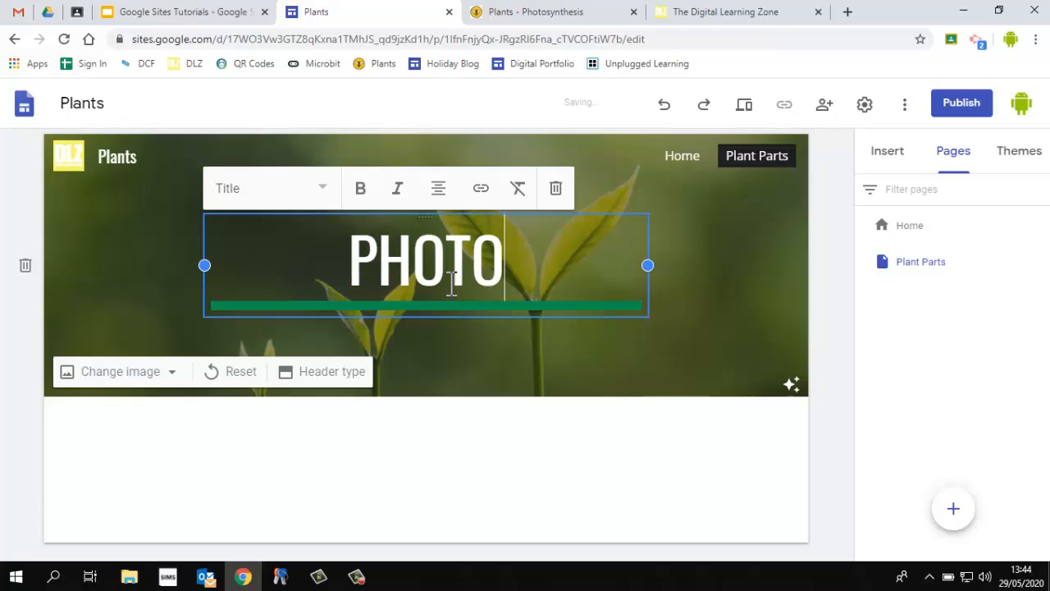
{"action": "type", "text": "SYNTHESIS"}
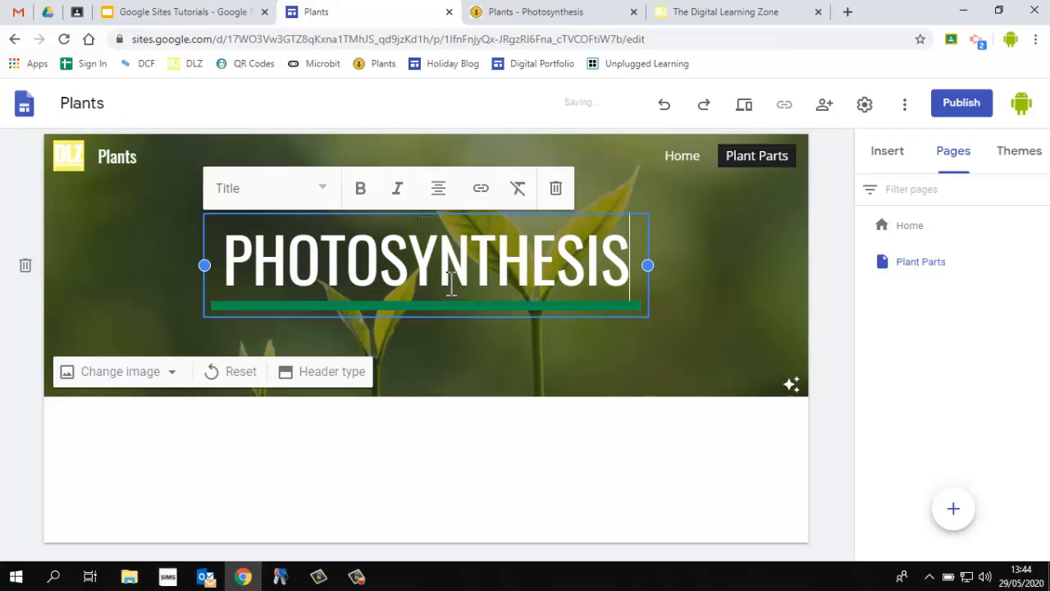
Rename the Plant Parts page to Photosynthesis in its page properties
{"action": "left_click", "coordinate": [794, 226]}
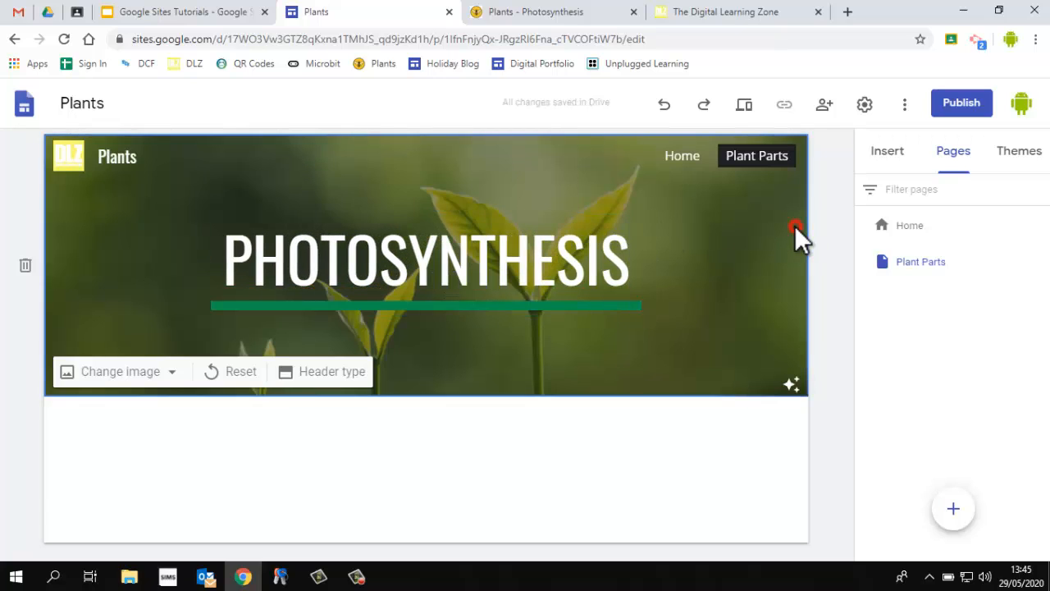
{"action": "left_click", "coordinate": [441, 282]}
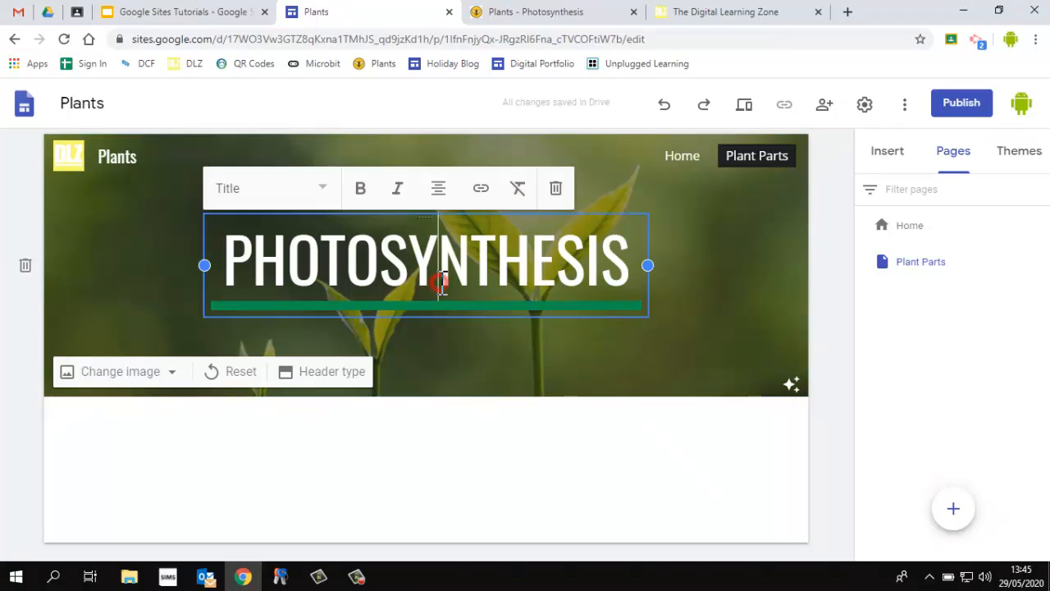
{"action": "double_click", "coordinate": [441, 282]}
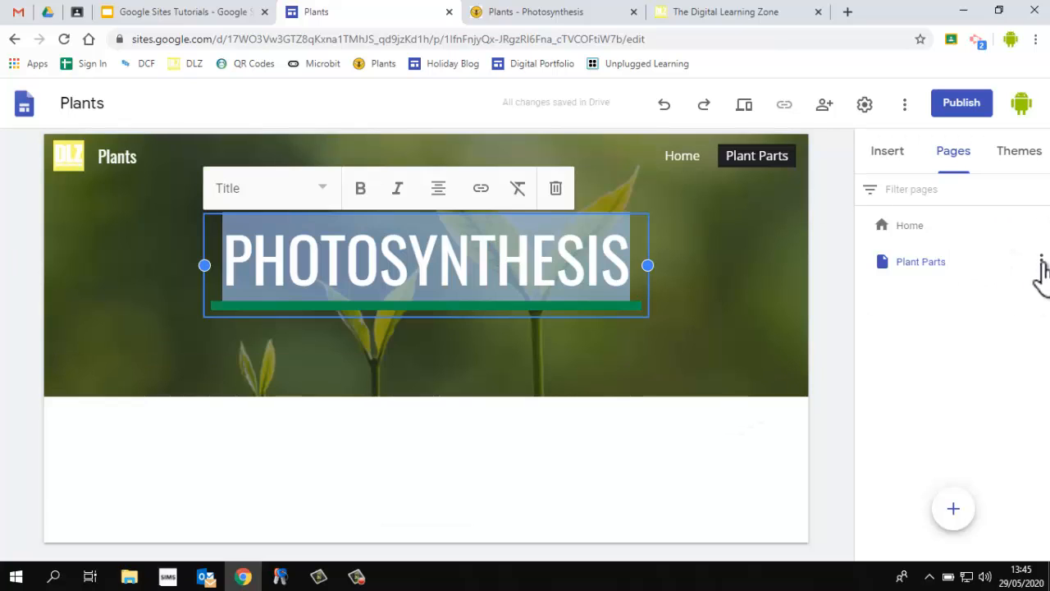
{"action": "left_click", "coordinate": [1040, 263]}
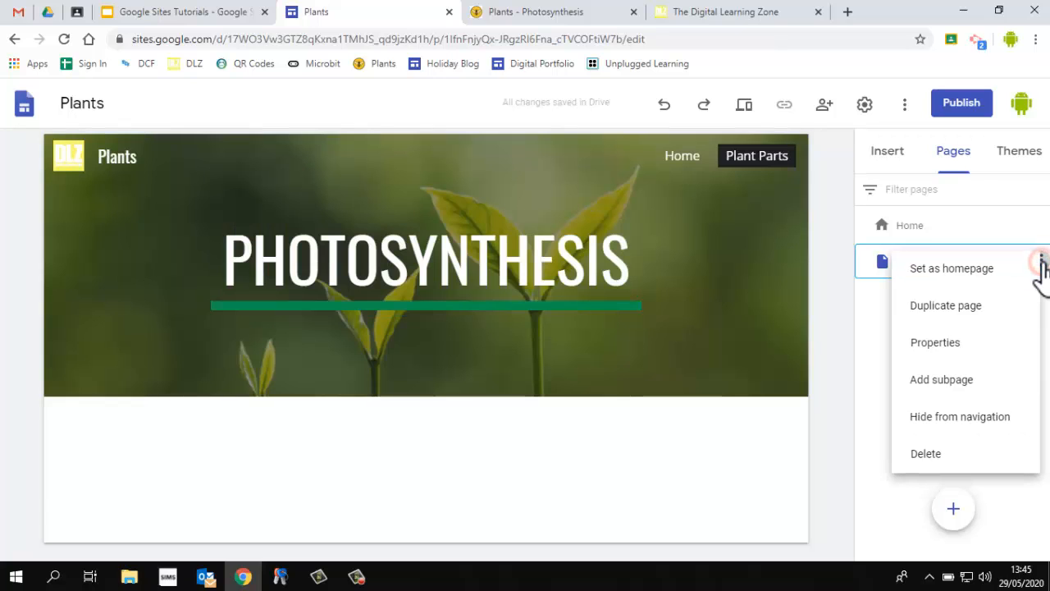
{"action": "left_click", "coordinate": [968, 343]}
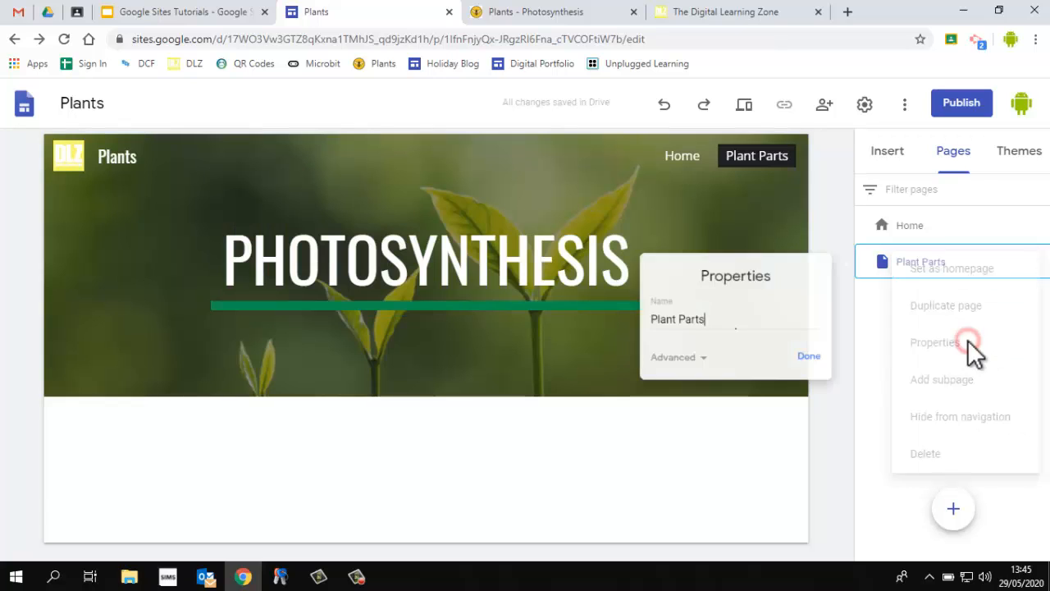
{"action": "left_click_drag", "start_coordinate": [729, 324], "coordinate": [642, 332]}
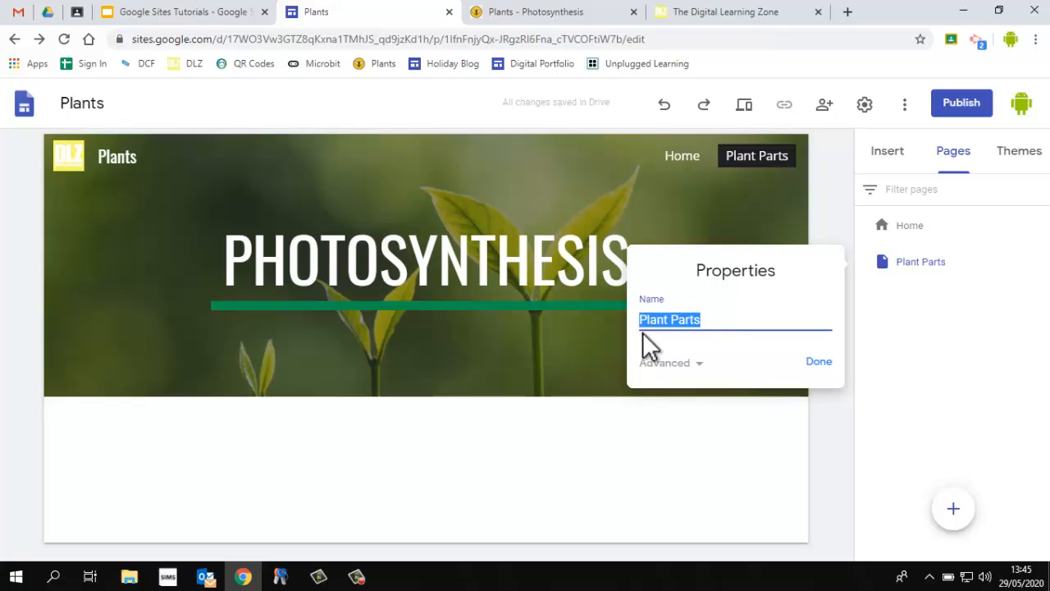
{"action": "type", "text": "Photos"}
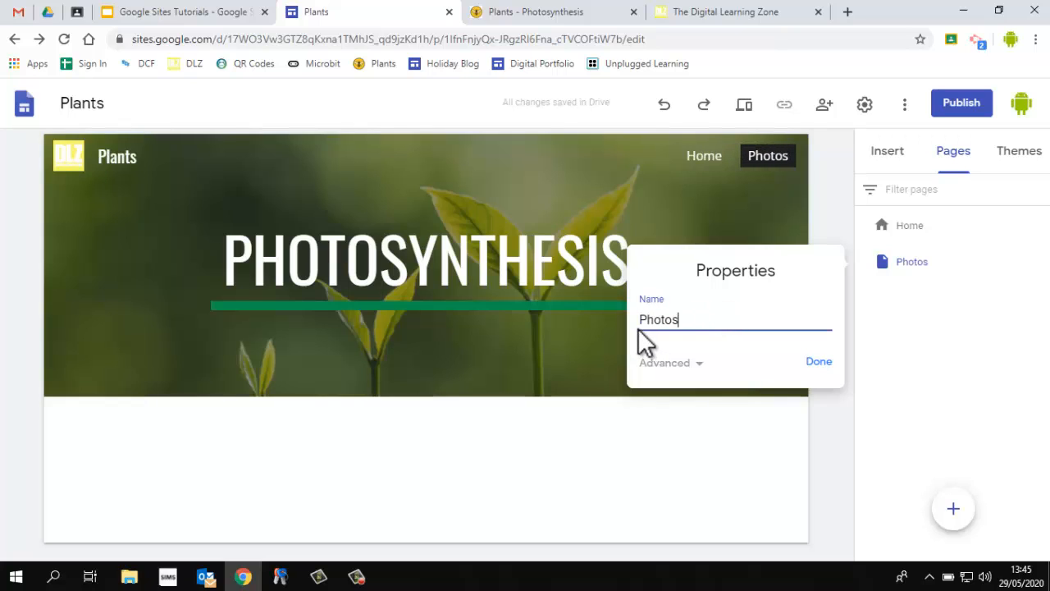
{"action": "type", "text": "ynthesis"}
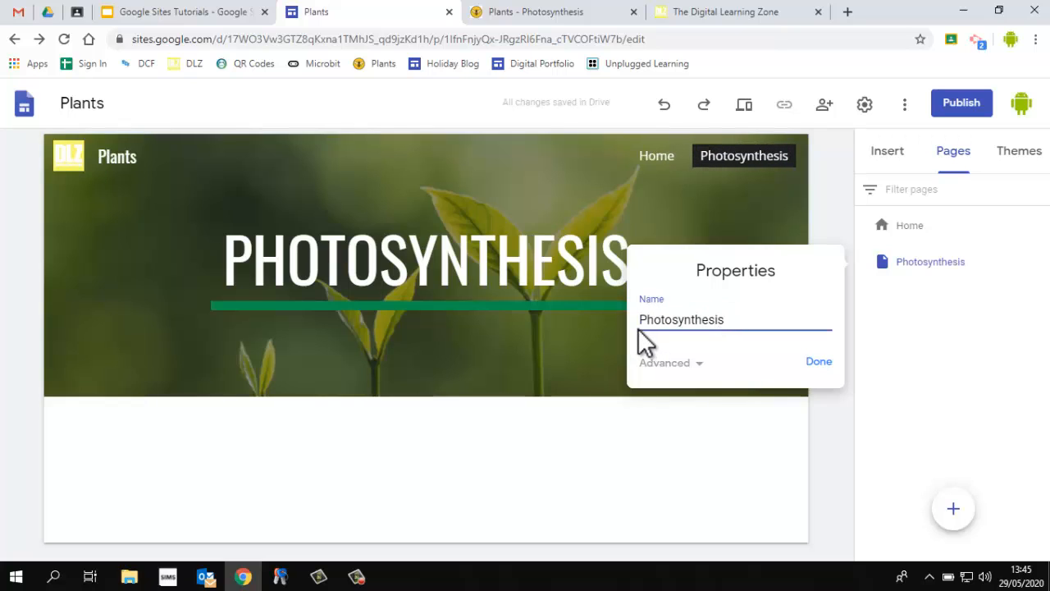
{"action": "left_click", "coordinate": [819, 361]}
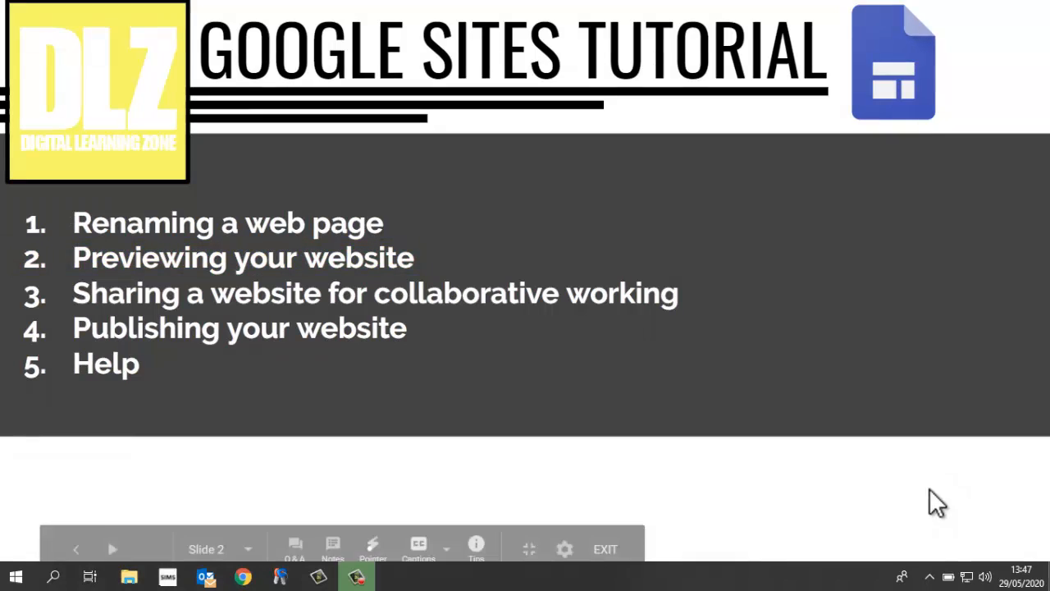
Preview the home page in phone, tablet and desktop views
{"action": "left_click", "coordinate": [617, 551]}
{"action": "left_click", "coordinate": [361, 12]}
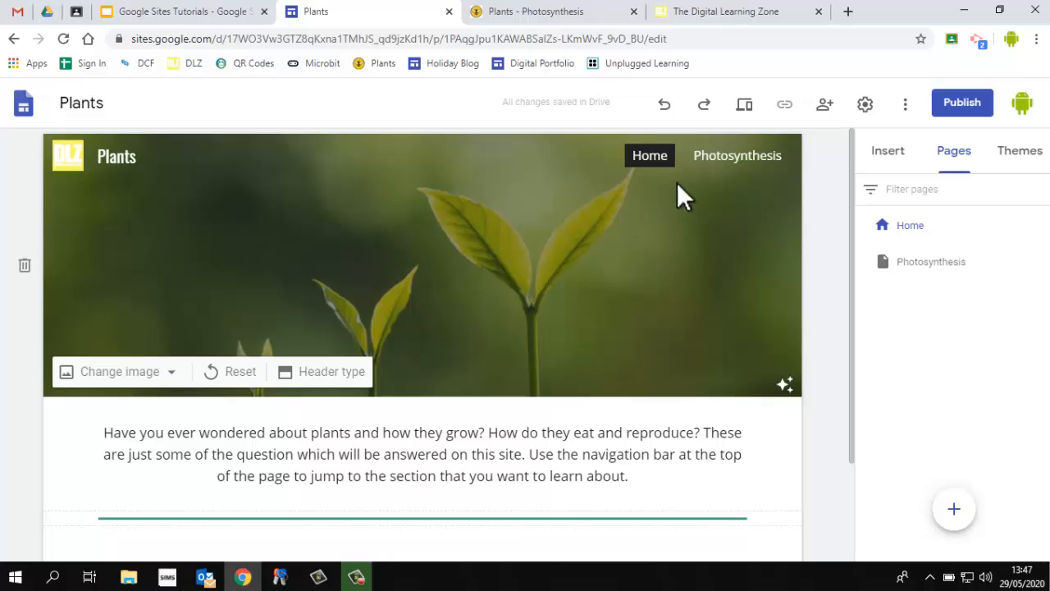
{"action": "left_click", "coordinate": [746, 105]}
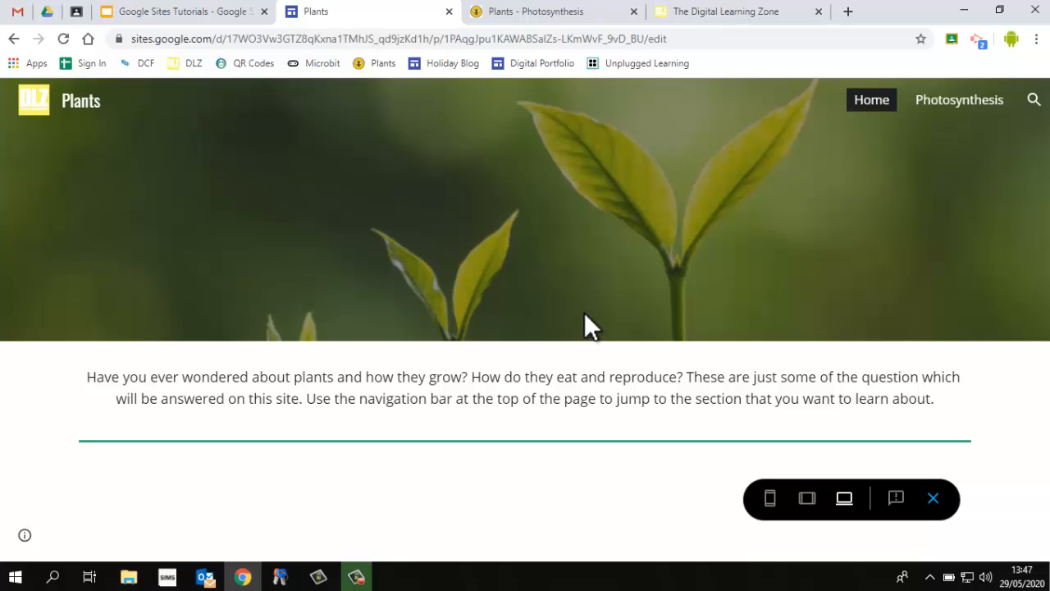
{"action": "left_click", "coordinate": [770, 500]}
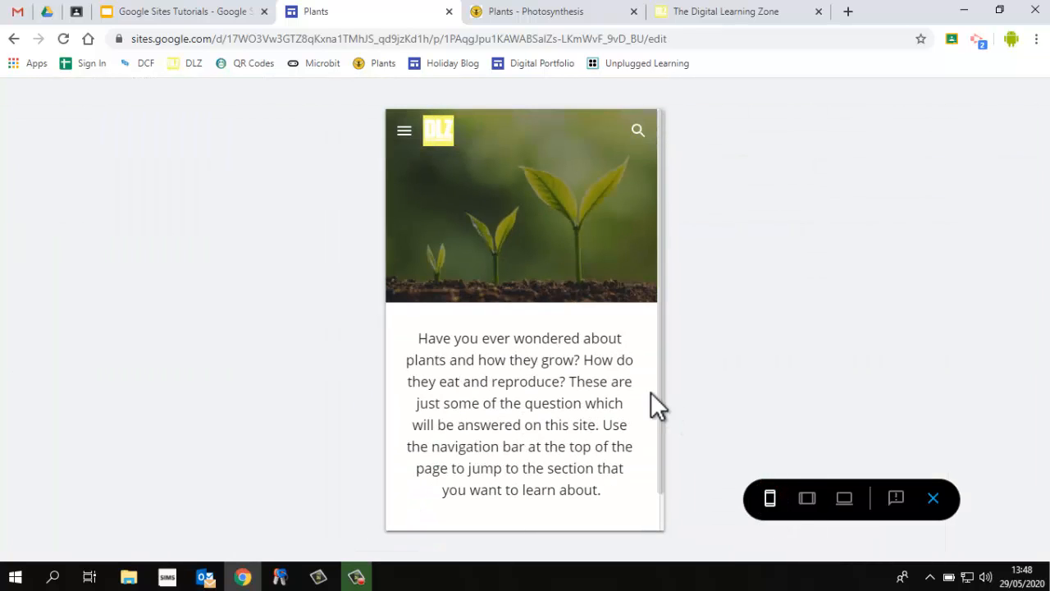
{"action": "scroll", "coordinate": [589, 335], "scroll_direction": "down", "scroll_amount": 1}
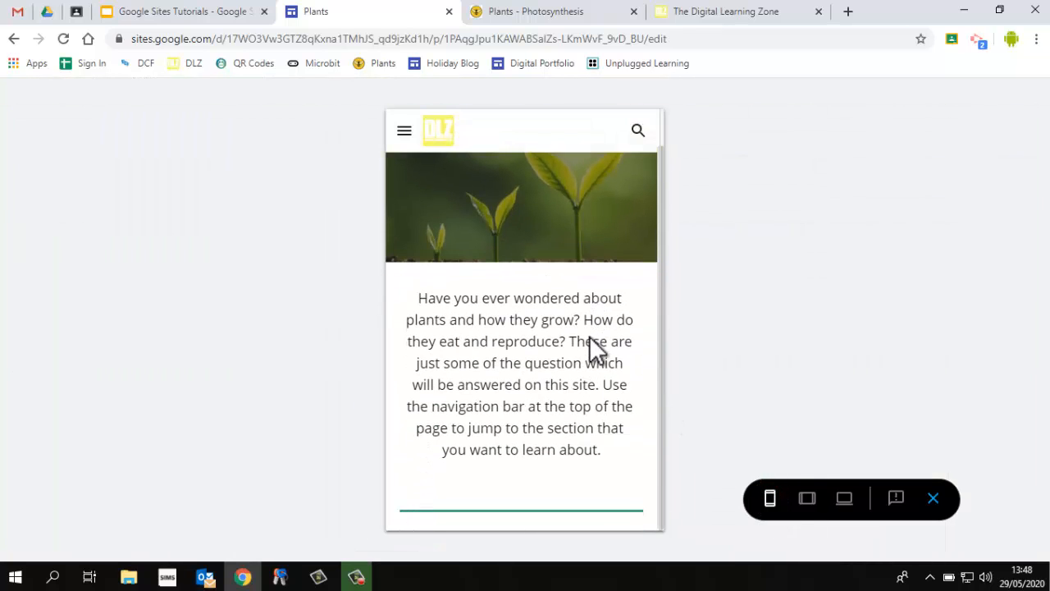
{"action": "left_click", "coordinate": [806, 498]}
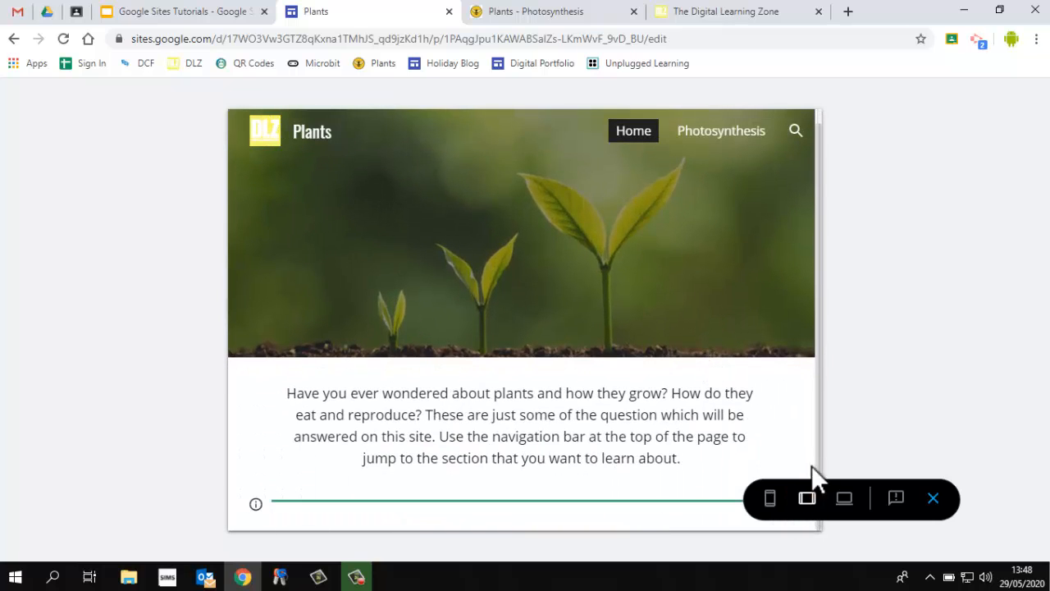
{"action": "left_click", "coordinate": [844, 498]}
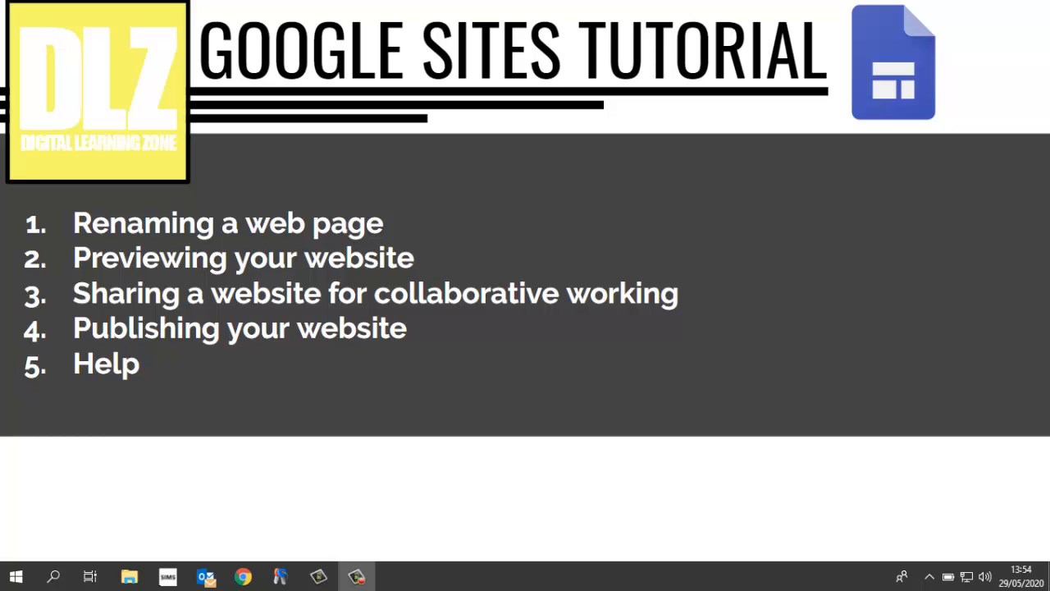
Open the Plants site's sharing dialog for collaborators, dismiss the sharing-restrictions tip, and close the dialog
{"action": "mouse_move", "coordinate": [989, 525]}
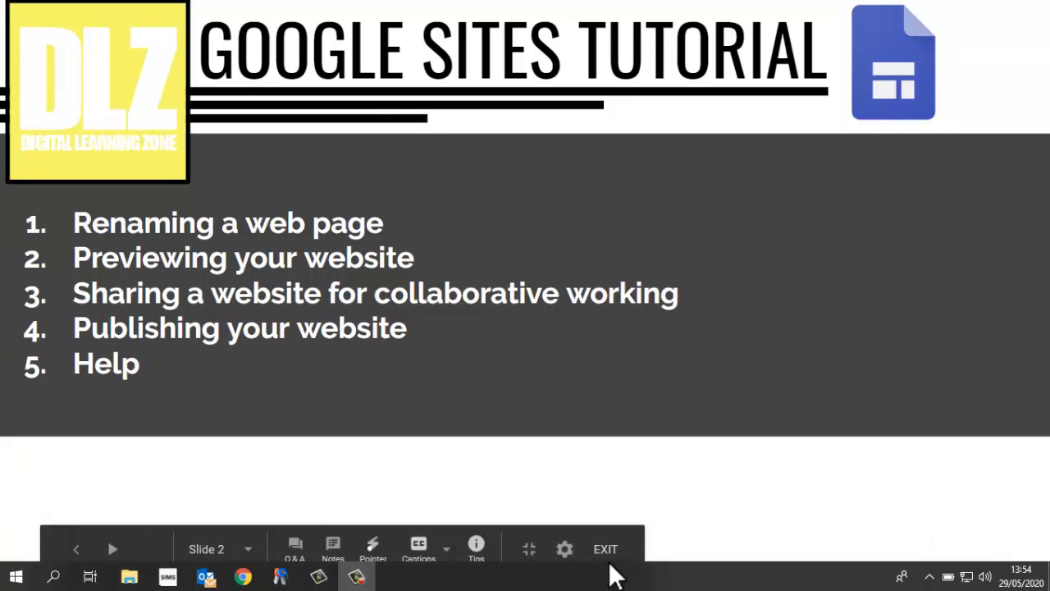
{"action": "left_click", "coordinate": [605, 563]}
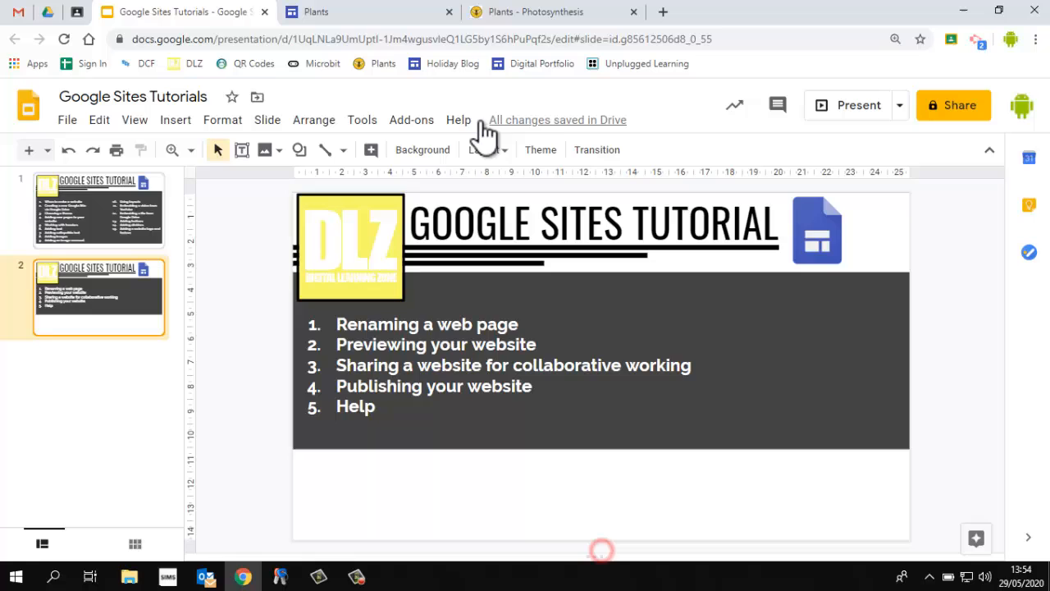
{"action": "left_click", "coordinate": [427, 13]}
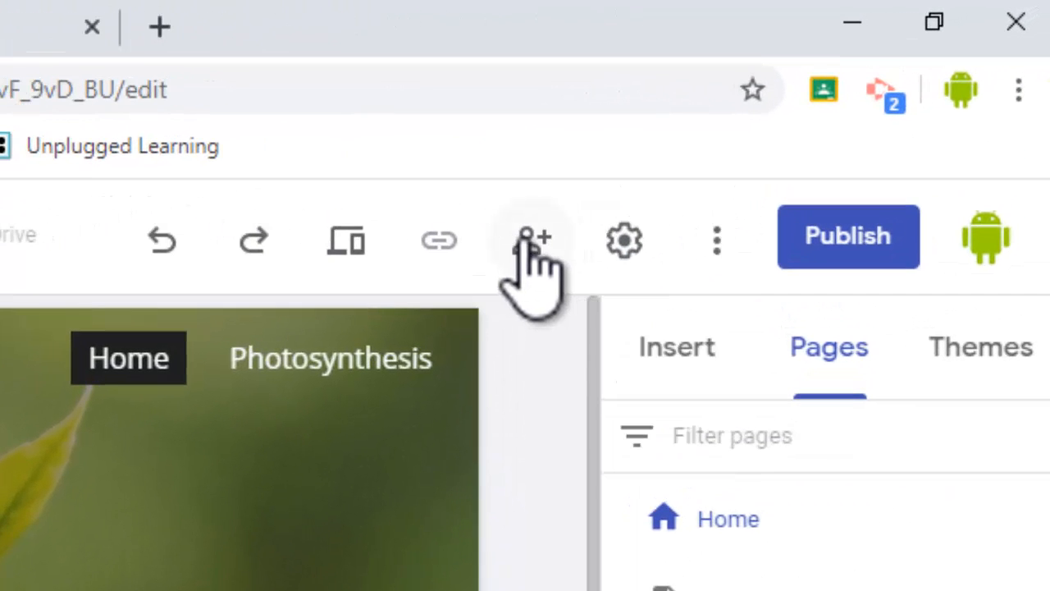
{"action": "left_click", "coordinate": [529, 246]}
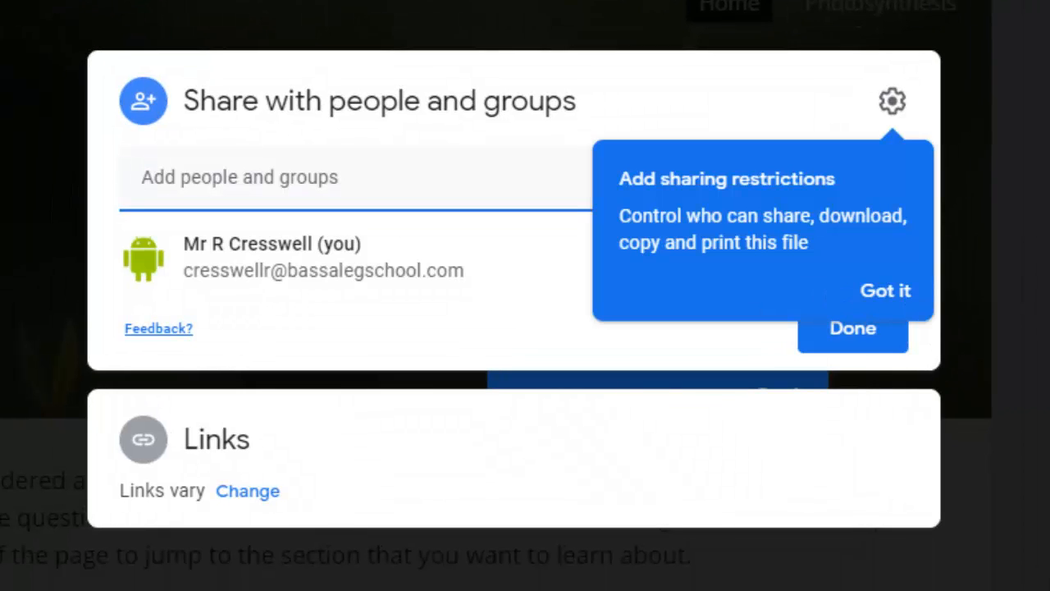
{"action": "left_click", "coordinate": [881, 294]}
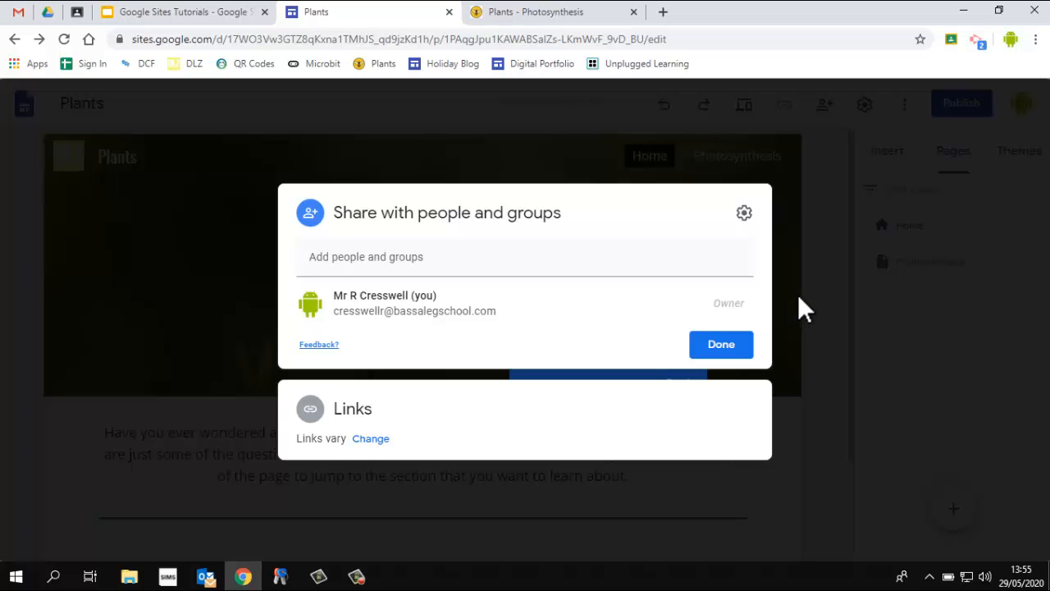
{"action": "left_click", "coordinate": [796, 297]}
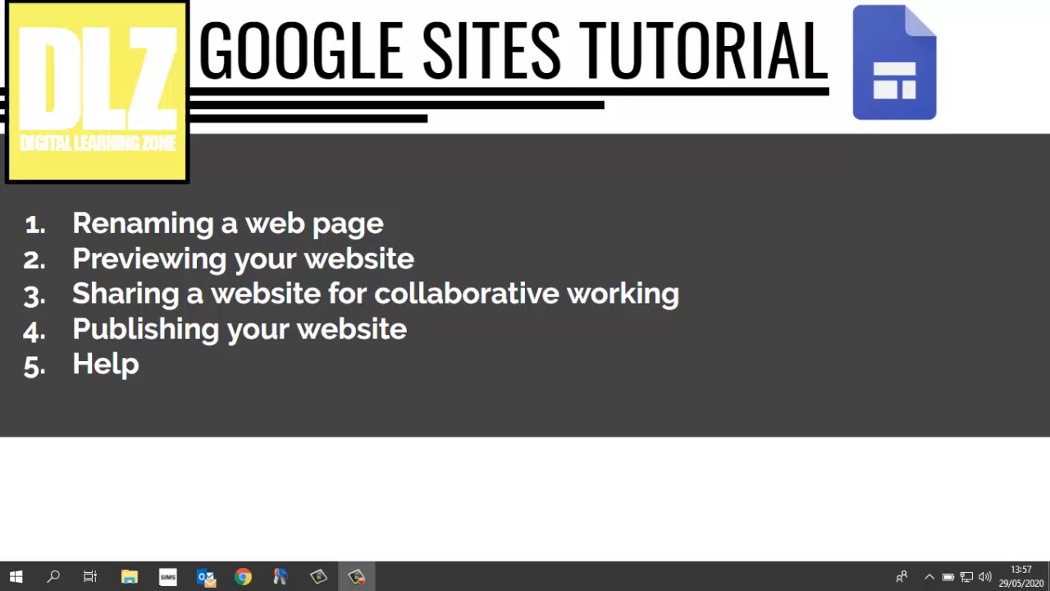
Publish the site with the web address scienceplants
{"action": "left_click", "coordinate": [604, 552]}
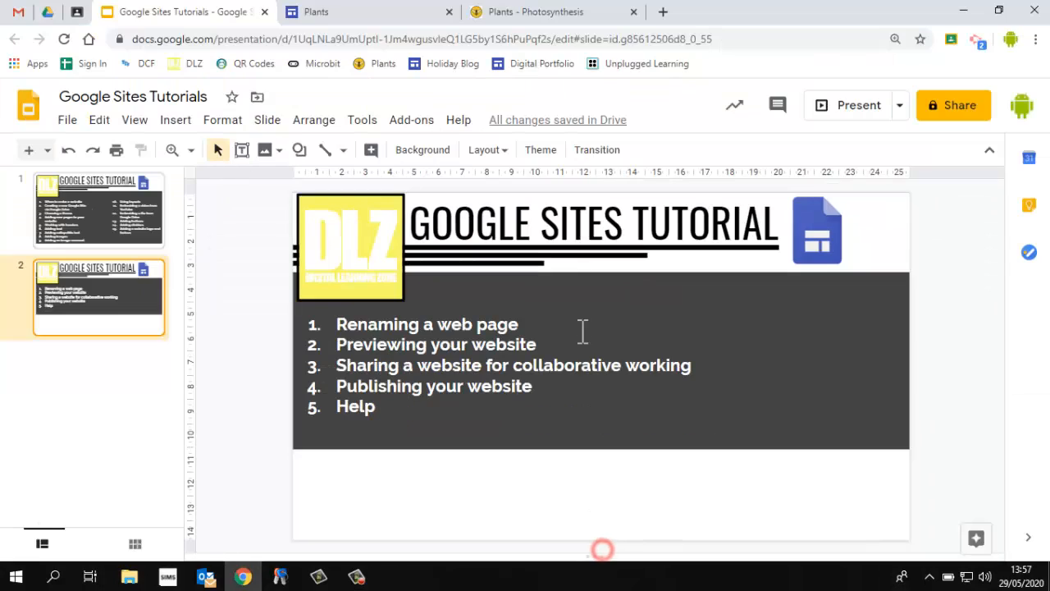
{"action": "left_click", "coordinate": [393, 18]}
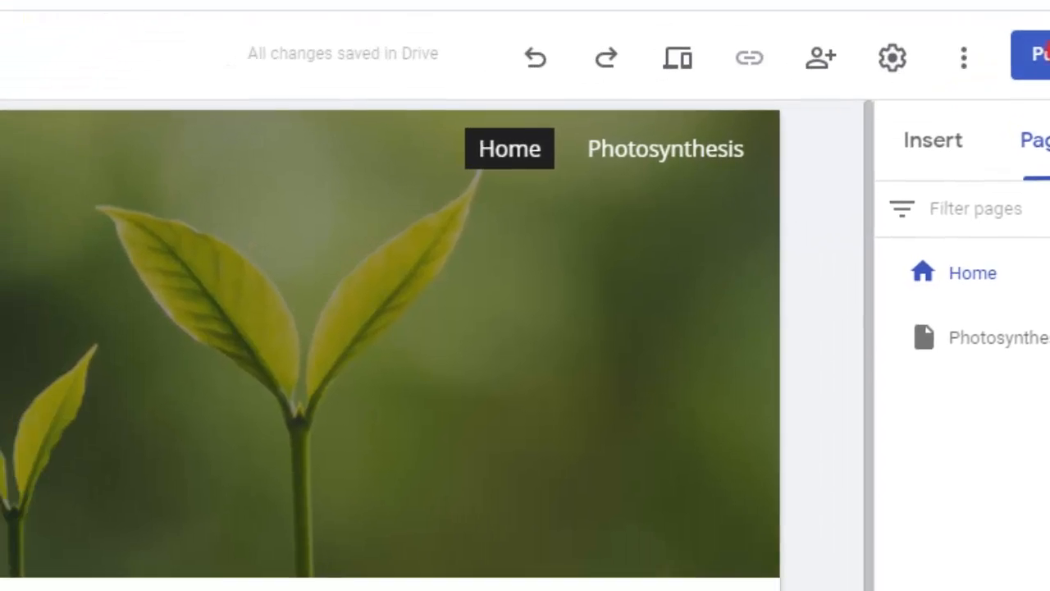
{"action": "left_click", "coordinate": [895, 197]}
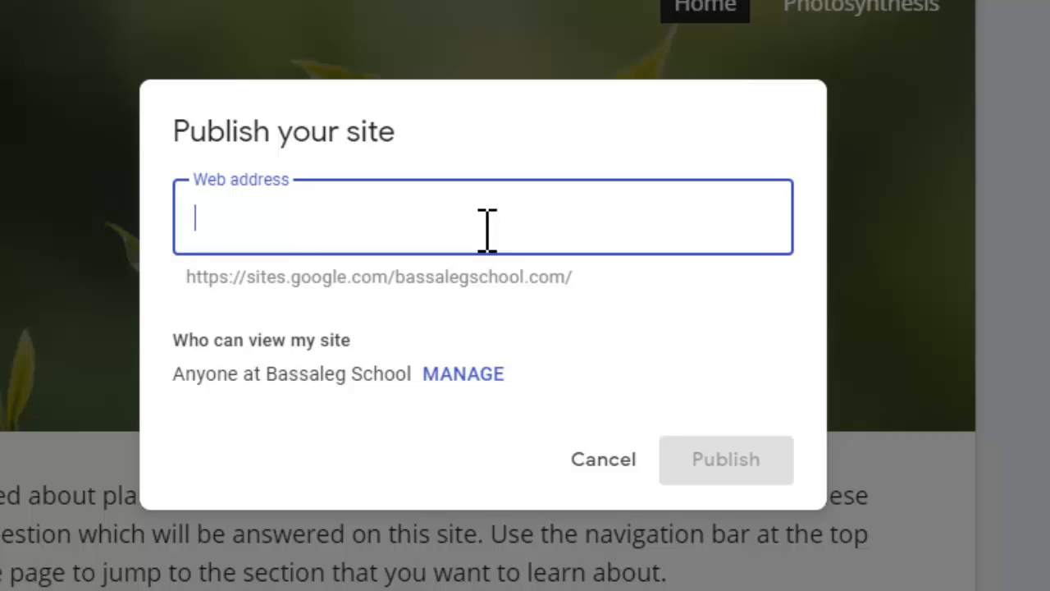
{"action": "type", "text": "plants"}
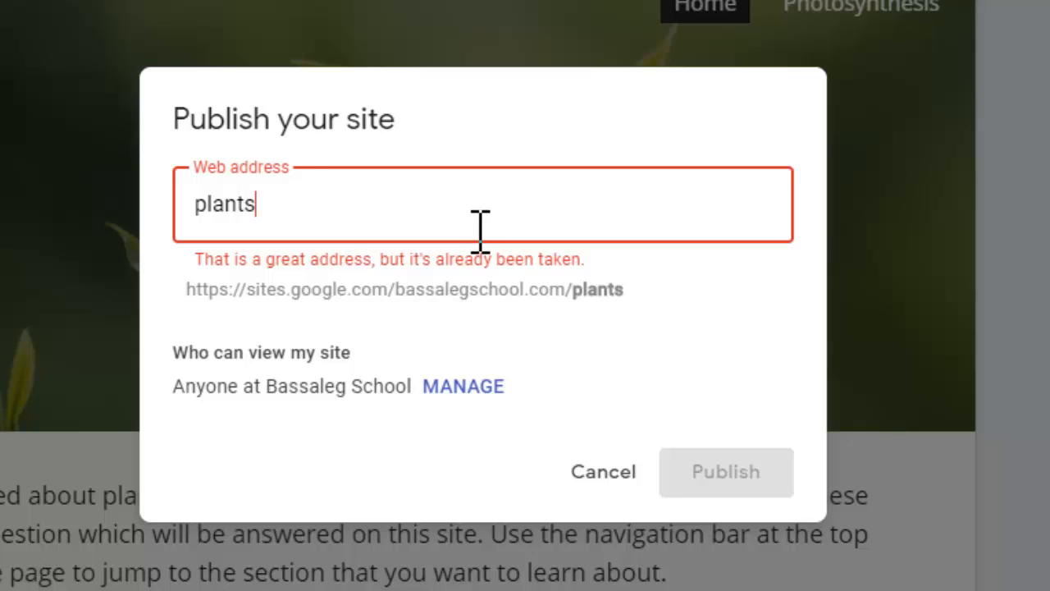
{"action": "key", "text": "BackSpace"}
{"action": "key", "text": "BackSpace"}
{"action": "key", "text": "BackSpace"}
{"action": "key", "text": "BackSpace"}
{"action": "key", "text": "BackSpace"}
{"action": "key", "text": "BackSpace"}
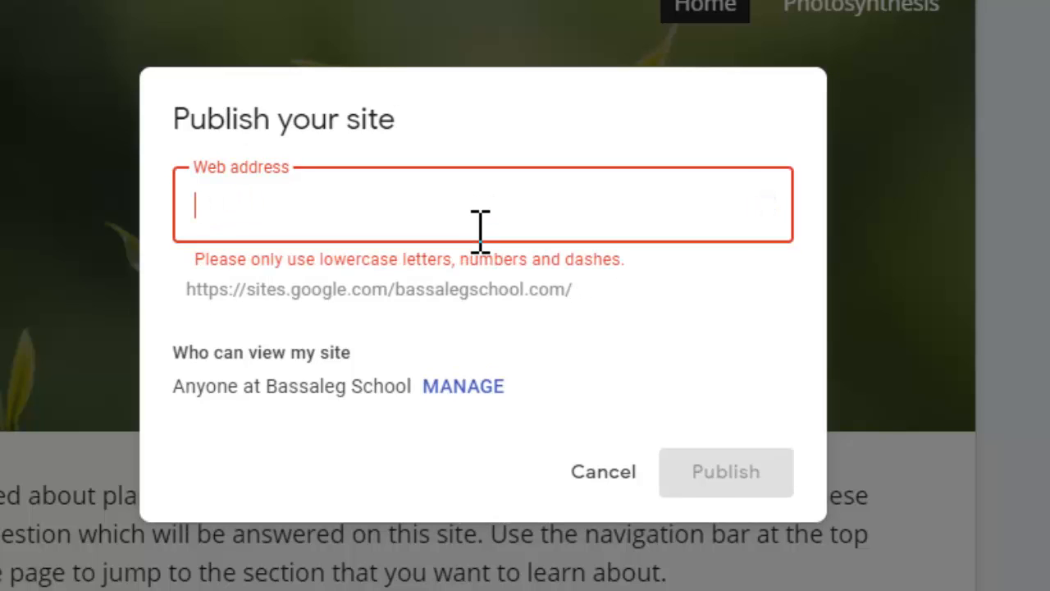
{"action": "type", "text": "science"}
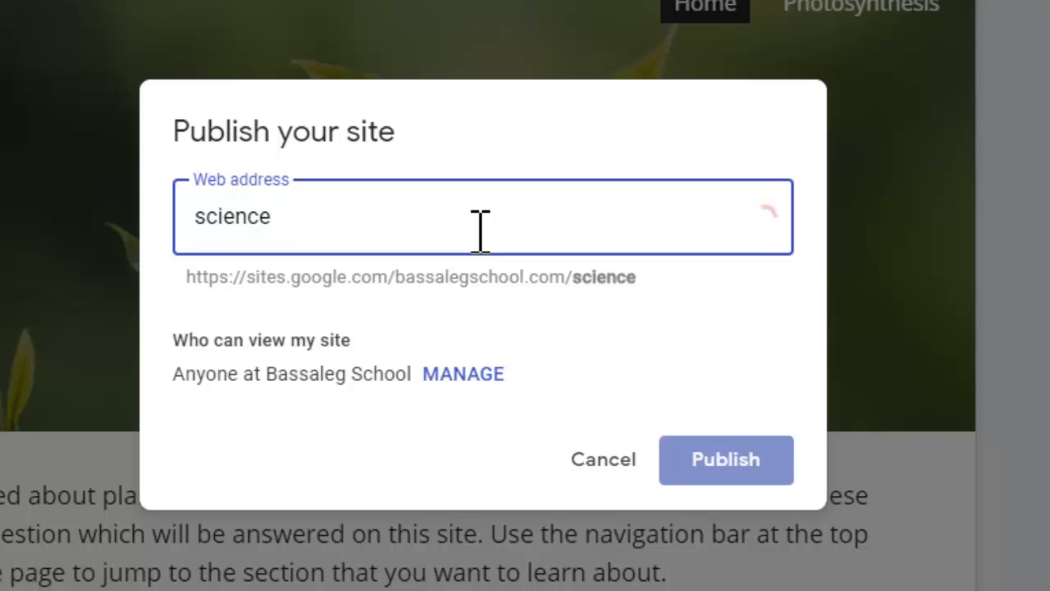
{"action": "type", "text": "plants"}
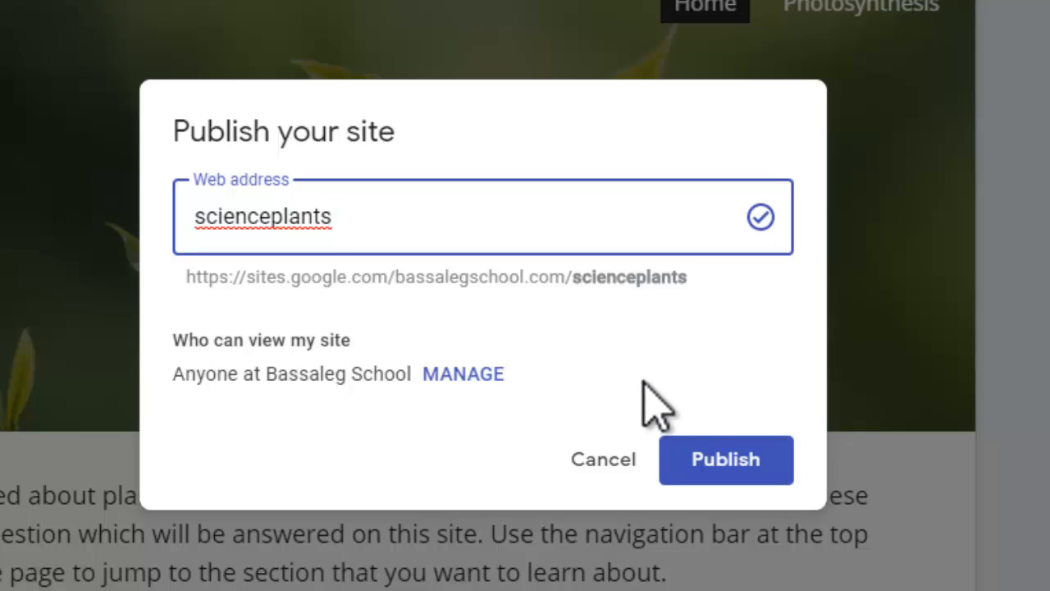
{"action": "left_click", "coordinate": [714, 460]}
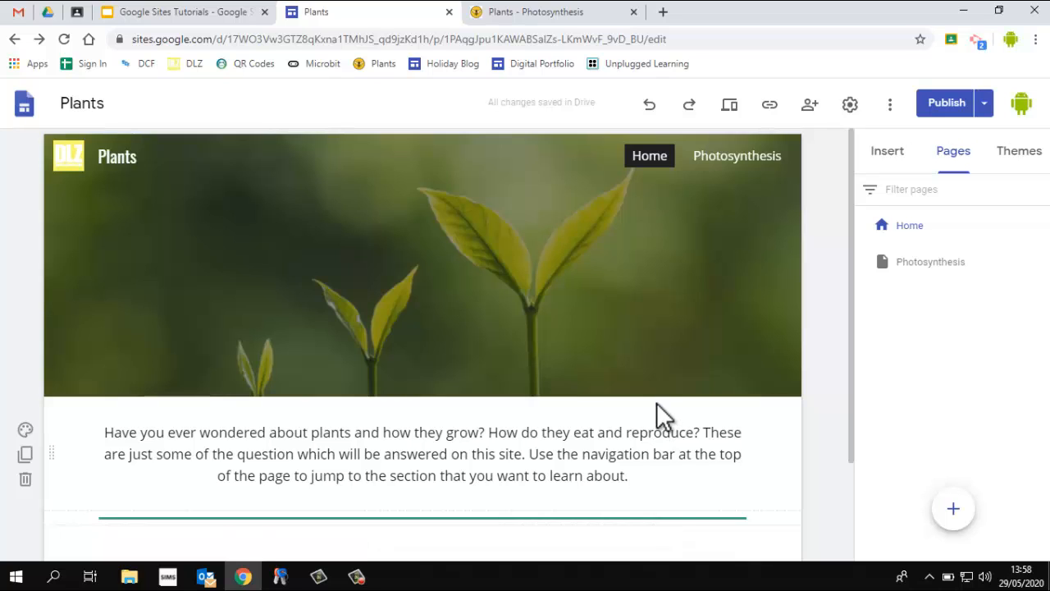
Copy the published site link and open it in a new browser tab
{"action": "left_click", "coordinate": [497, 37]}
{"action": "triple_click", "coordinate": [502, 38]}
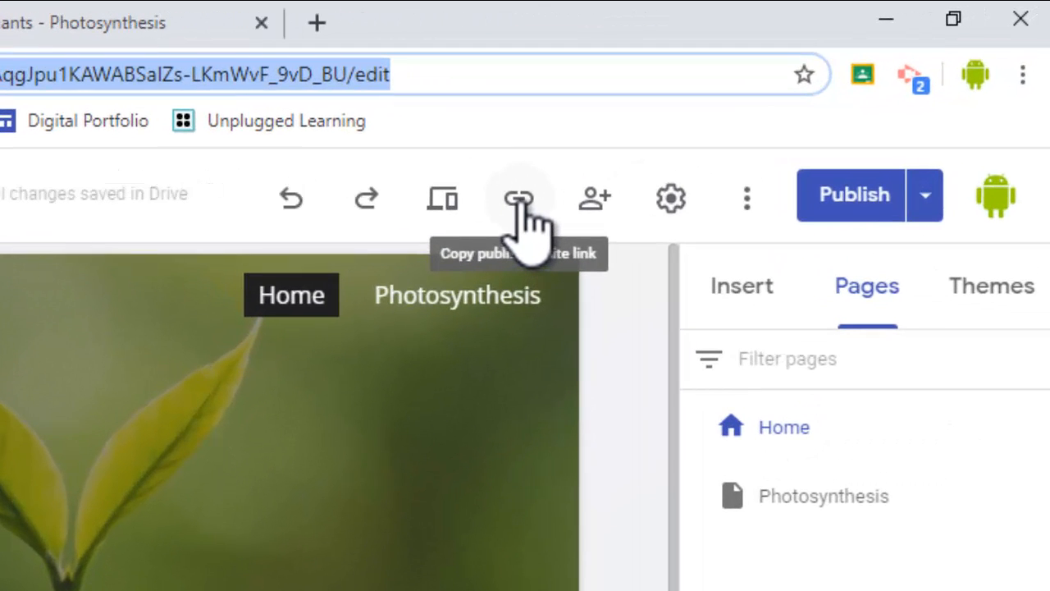
{"action": "left_click", "coordinate": [518, 200]}
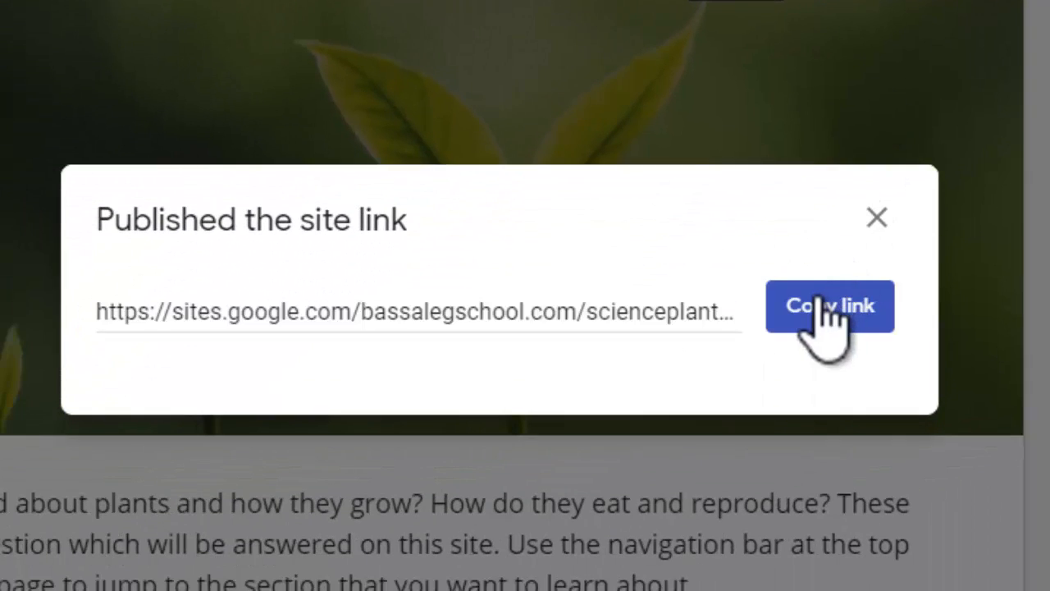
{"action": "left_click", "coordinate": [824, 308]}
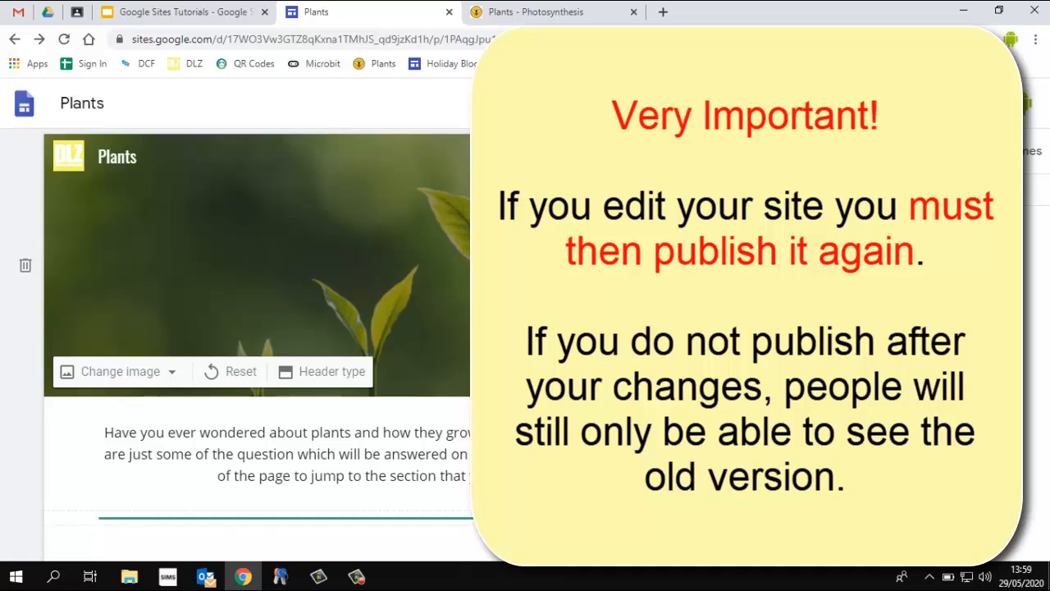
{"action": "left_click", "coordinate": [663, 12]}
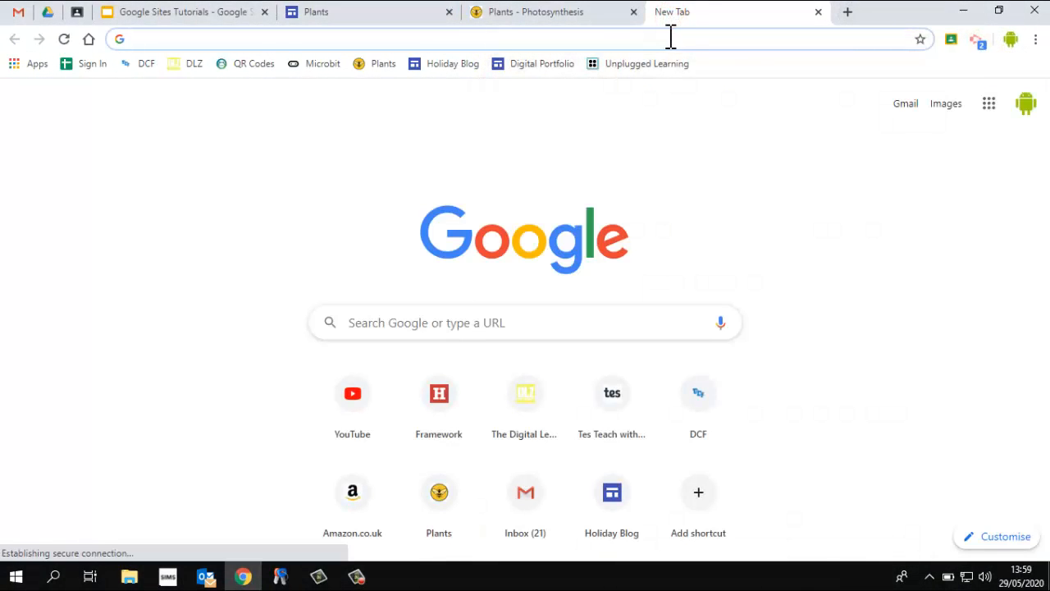
{"action": "key", "text": "ctrl+v"}
{"action": "key", "text": "Return"}
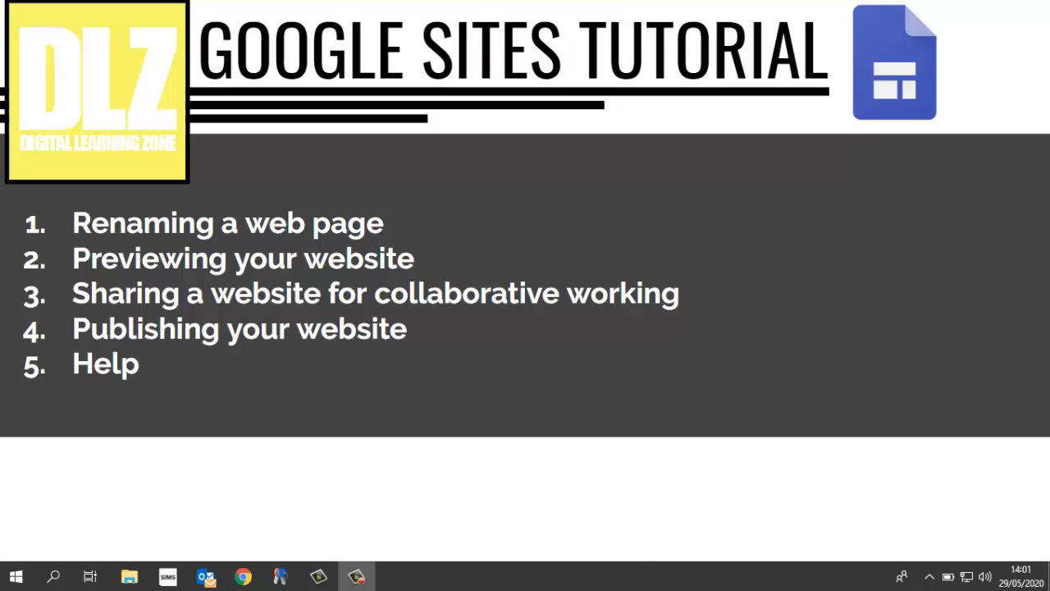
Start the Google Sites tour, advance one tip, and close it
{"action": "left_click", "coordinate": [604, 548]}
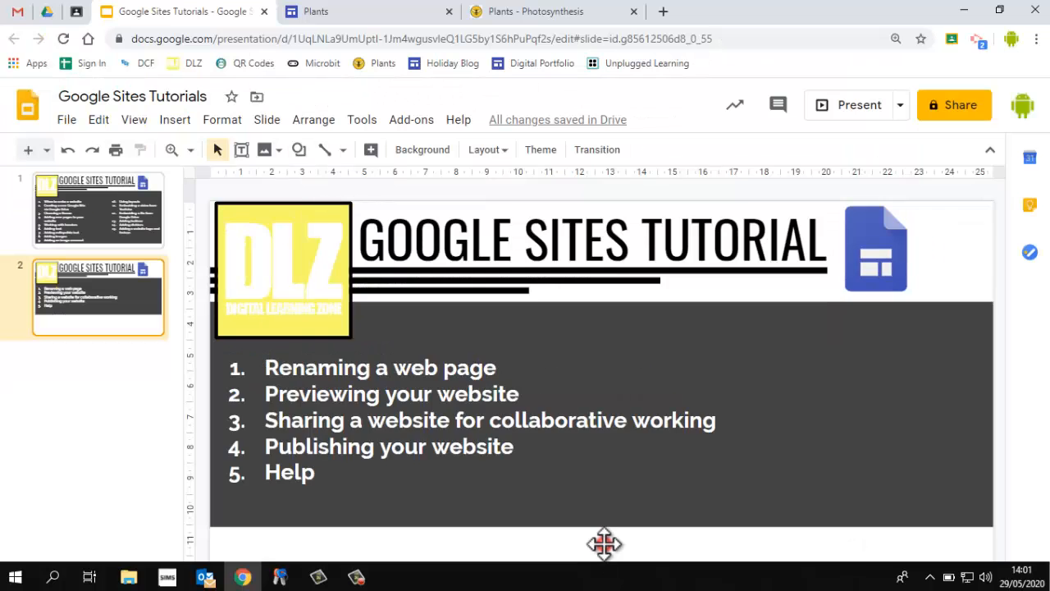
{"action": "left_click", "coordinate": [394, 12]}
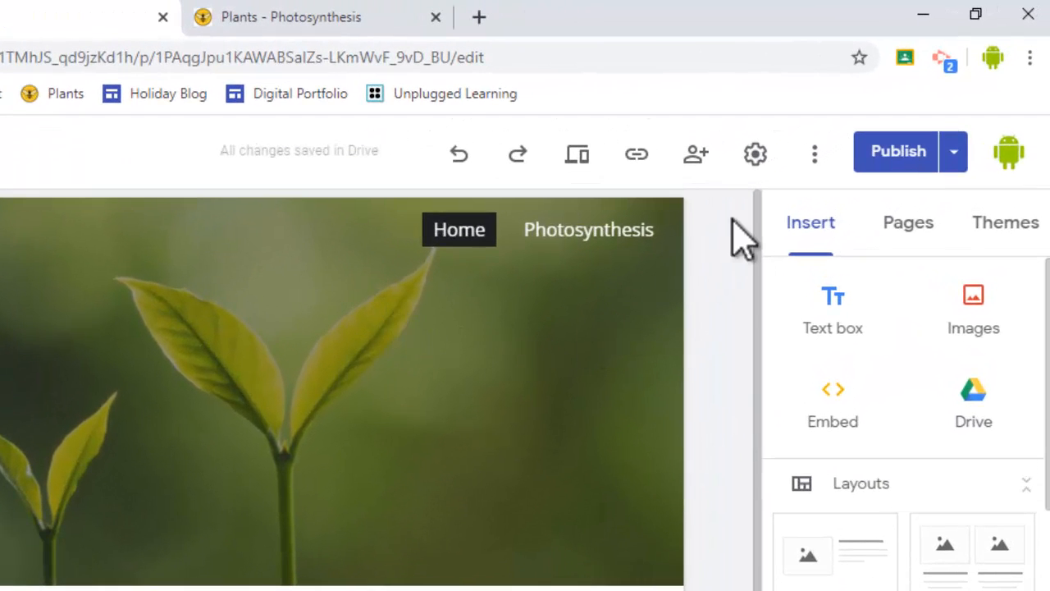
{"action": "left_click", "coordinate": [818, 157]}
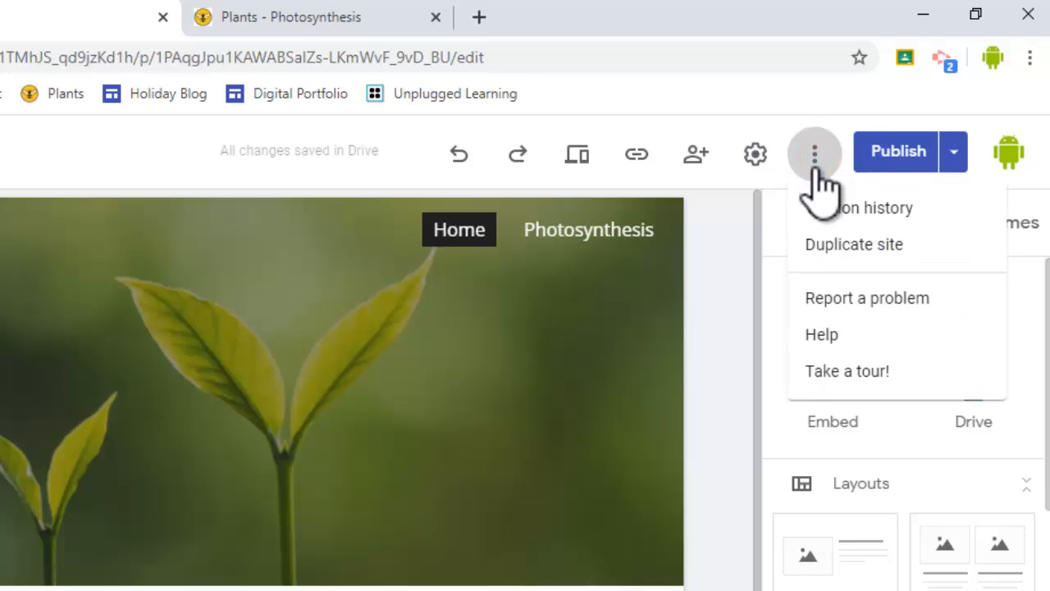
{"action": "left_click", "coordinate": [842, 374]}
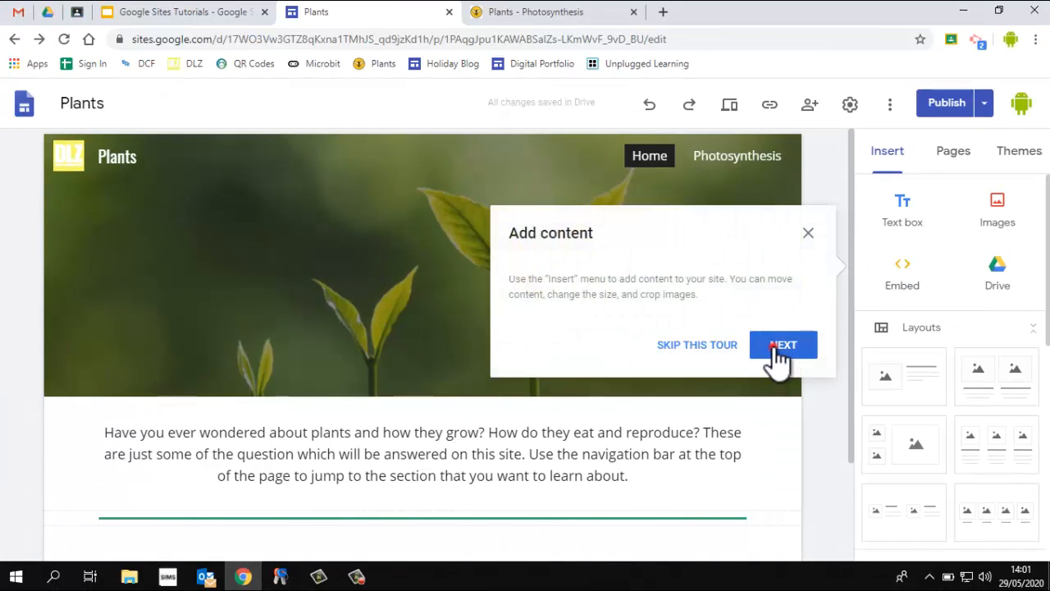
{"action": "left_click", "coordinate": [776, 351]}
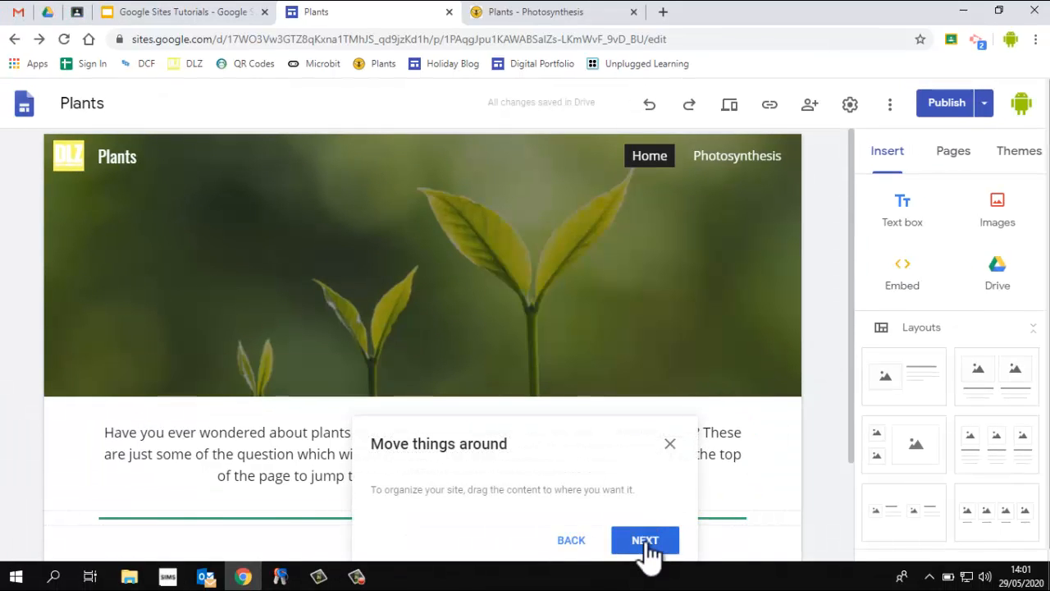
{"action": "left_click", "coordinate": [670, 443]}
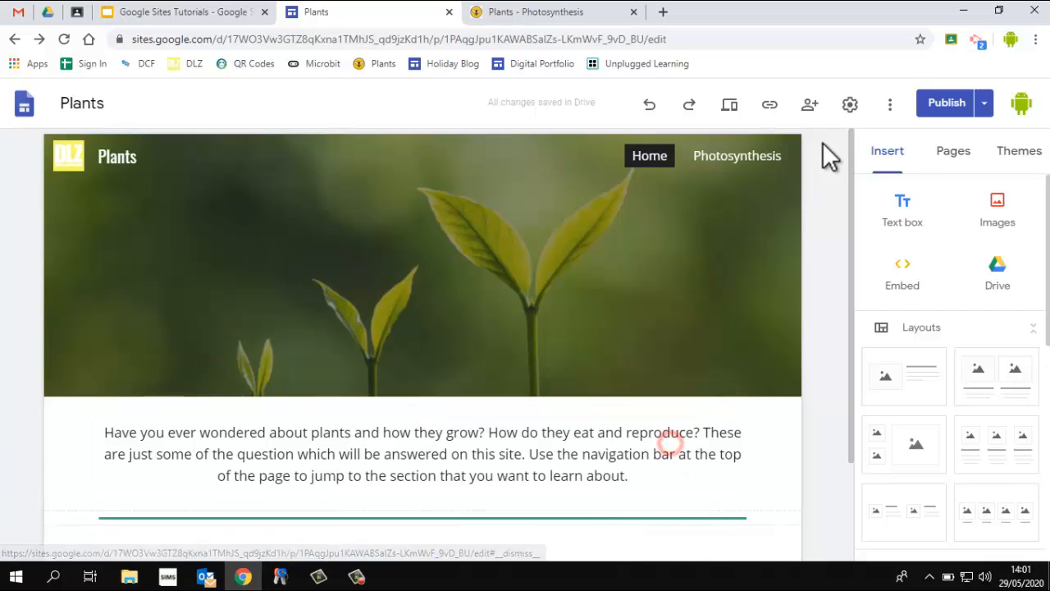
Open Sites Help from the site editor and browse the help centre topics
{"action": "left_click", "coordinate": [890, 105]}
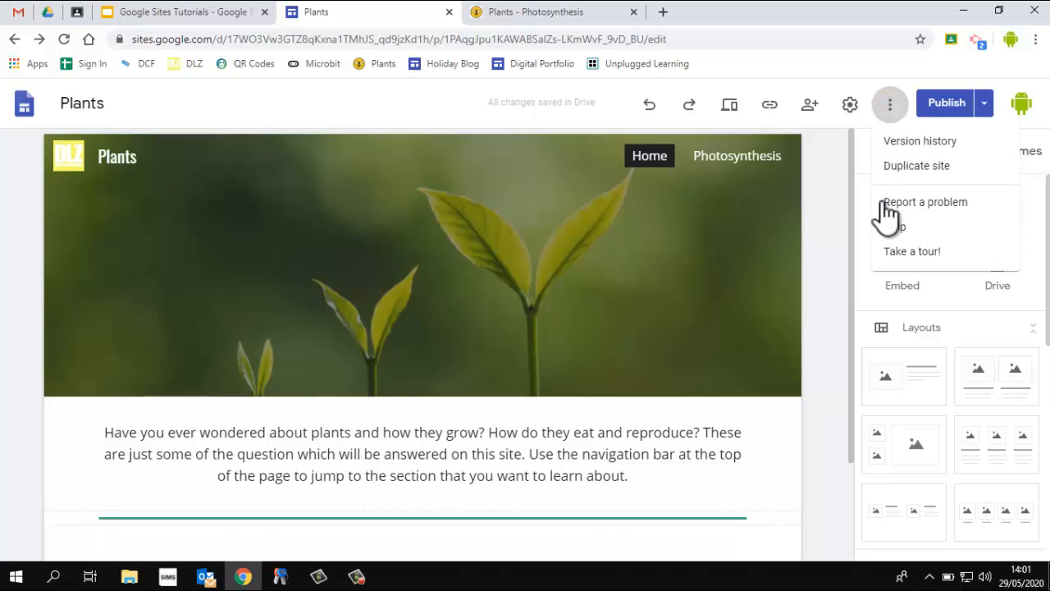
{"action": "left_click", "coordinate": [890, 226]}
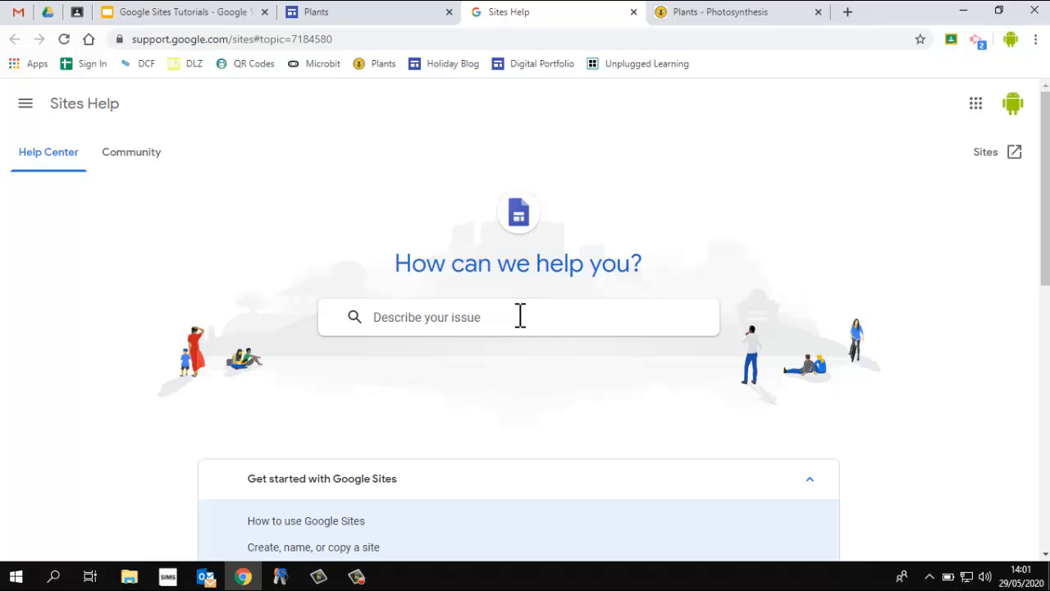
{"action": "scroll", "coordinate": [583, 391], "scroll_direction": "down", "scroll_amount": 8}
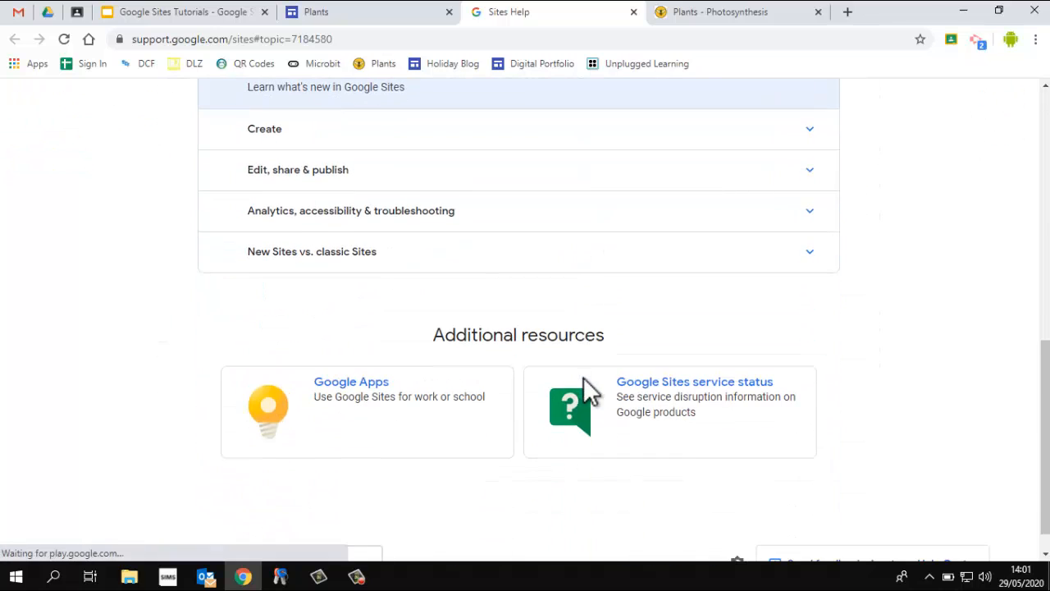
{"action": "scroll", "coordinate": [585, 380], "scroll_direction": "up", "scroll_amount": 6}
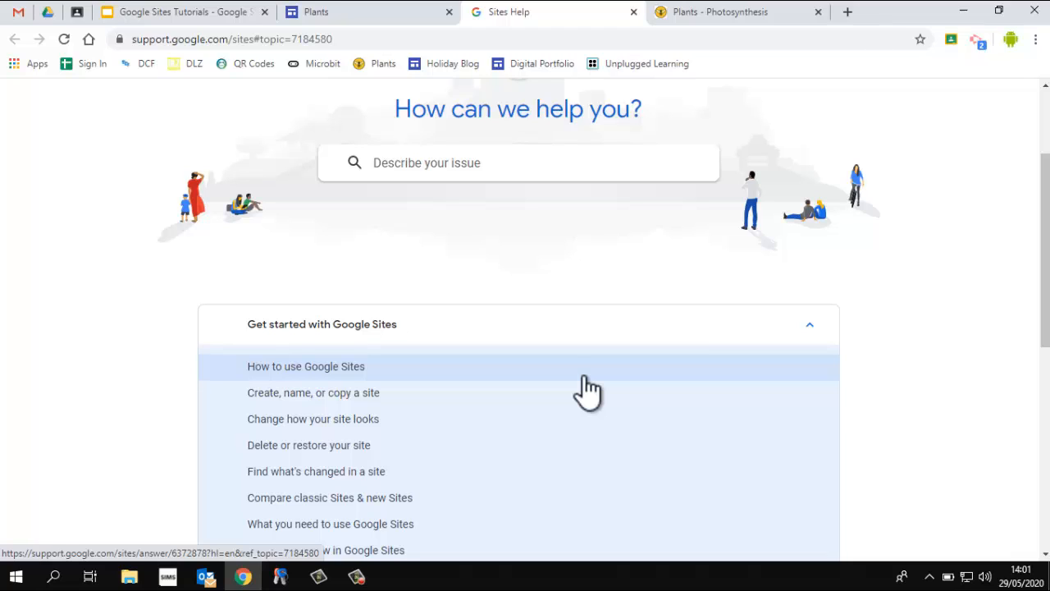
{"action": "scroll", "coordinate": [583, 385], "scroll_direction": "up", "scroll_amount": 2}
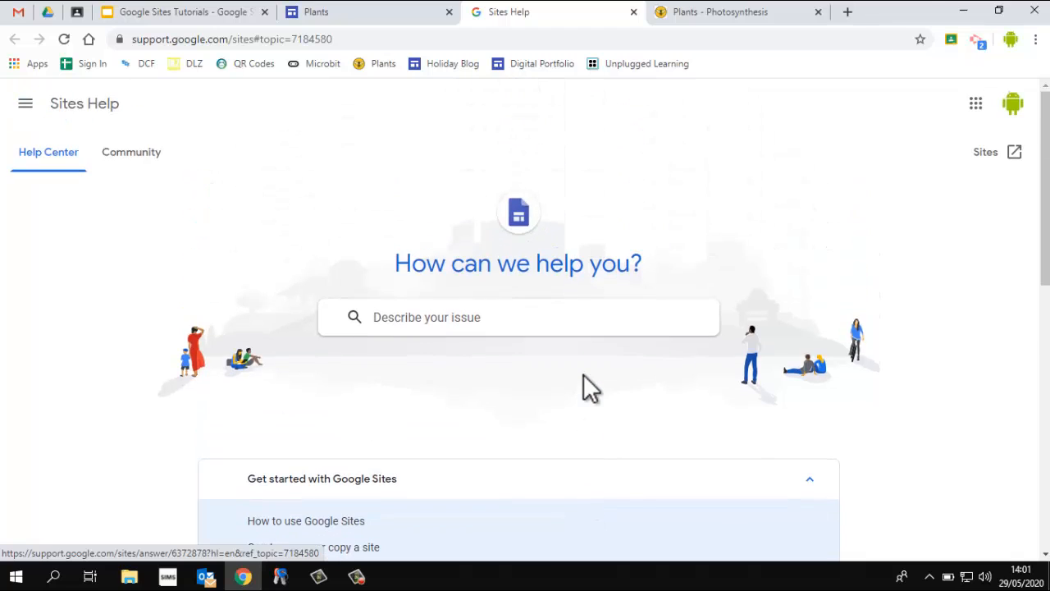
{"action": "left_click", "coordinate": [387, 18]}
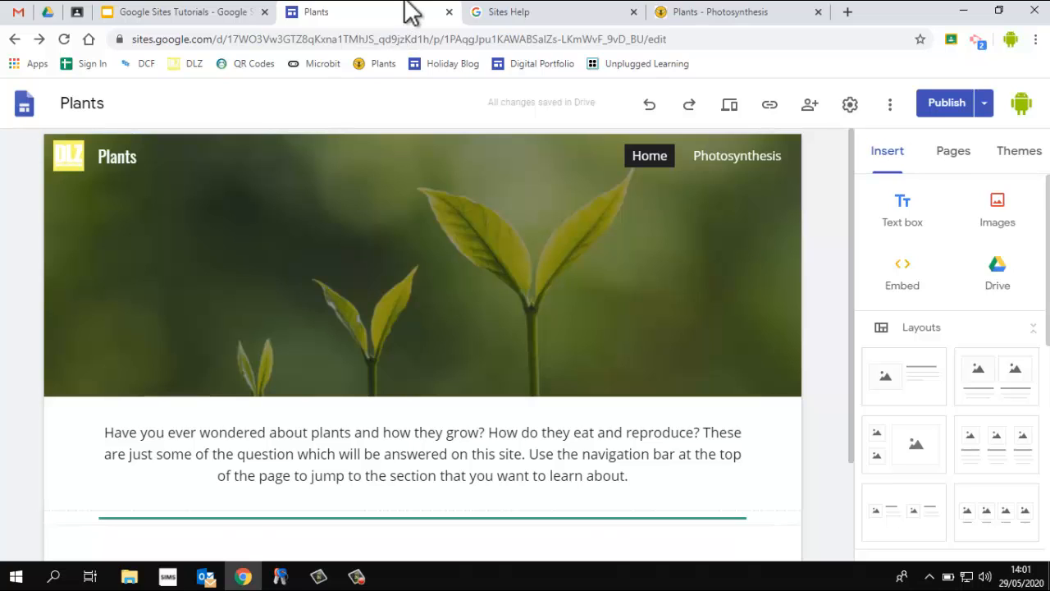
{"action": "left_click", "coordinate": [889, 108]}
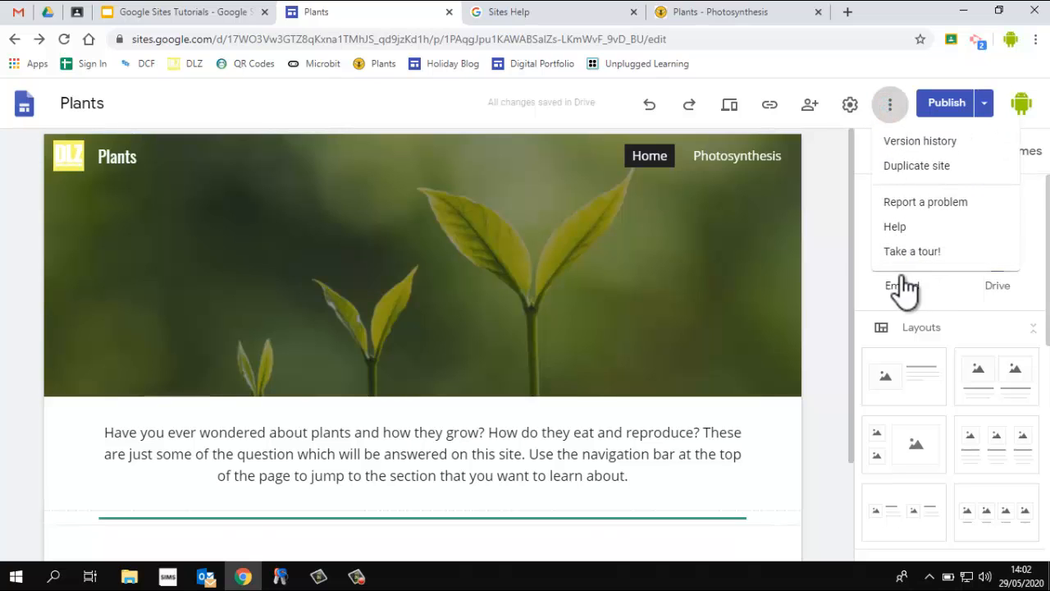
{"action": "left_click", "coordinate": [813, 194]}
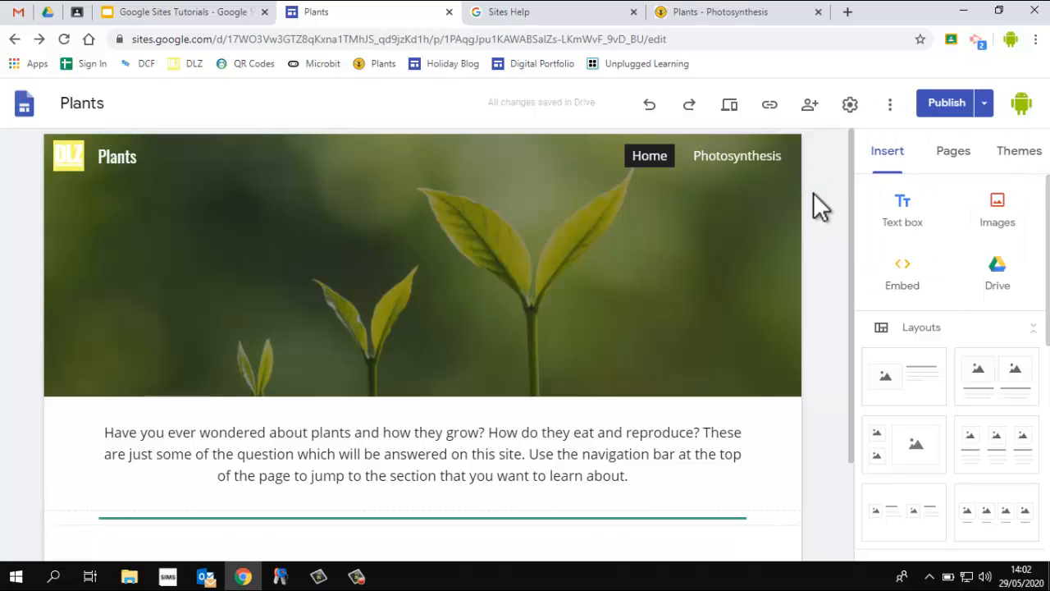